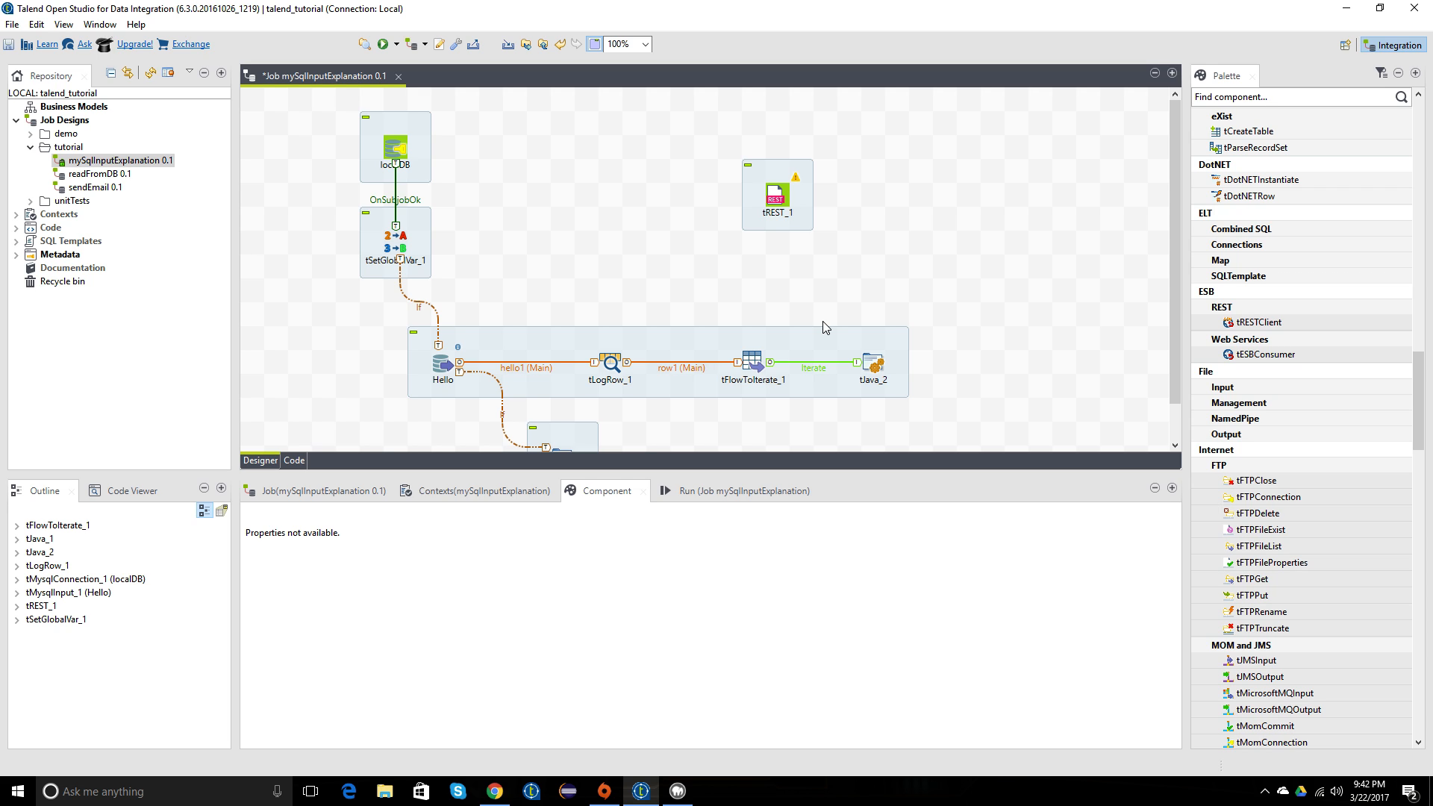
Add a tRESTClient component to the job and place it beside tREST_1.
{"action": "left_click", "coordinate": [1252, 324]}
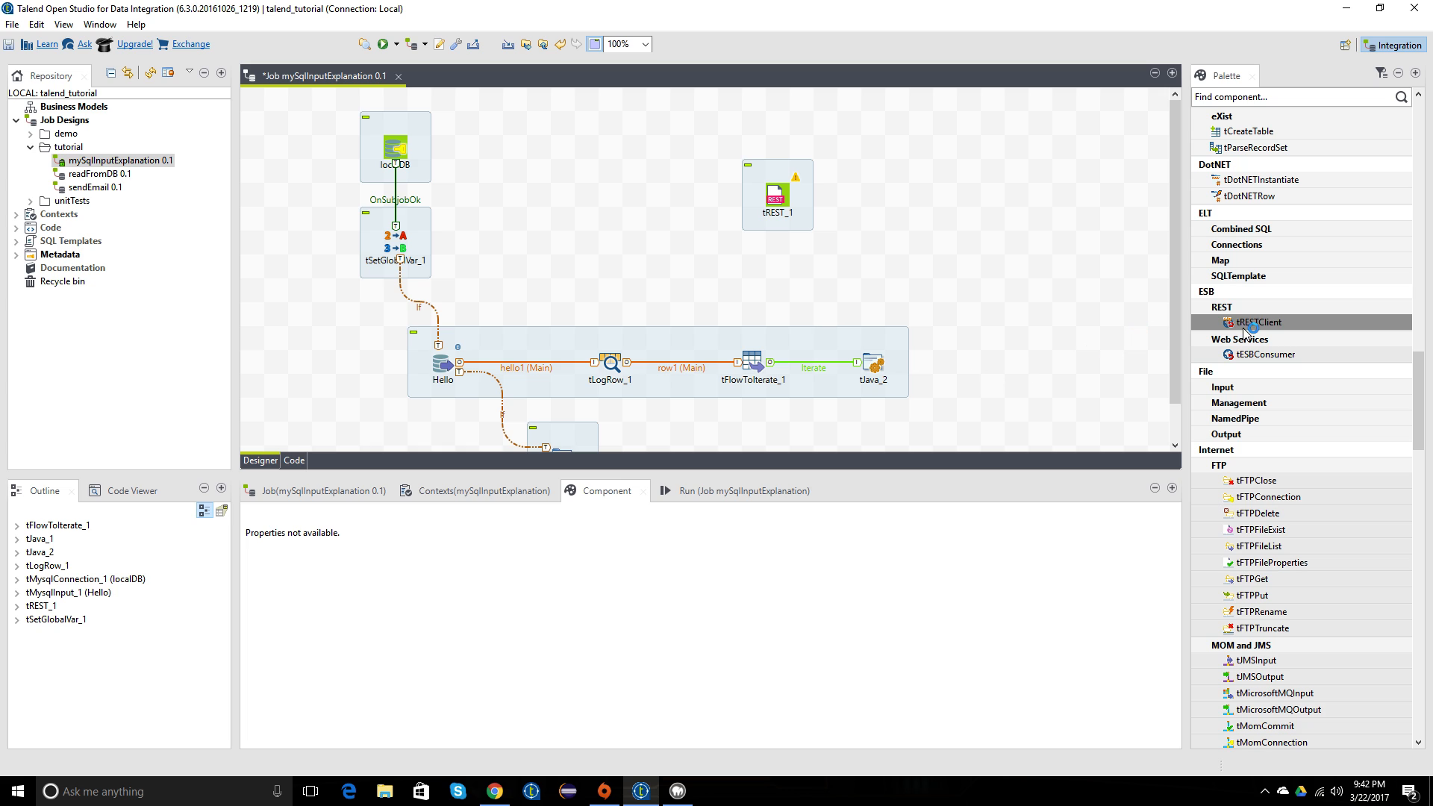
{"action": "left_click", "coordinate": [947, 225]}
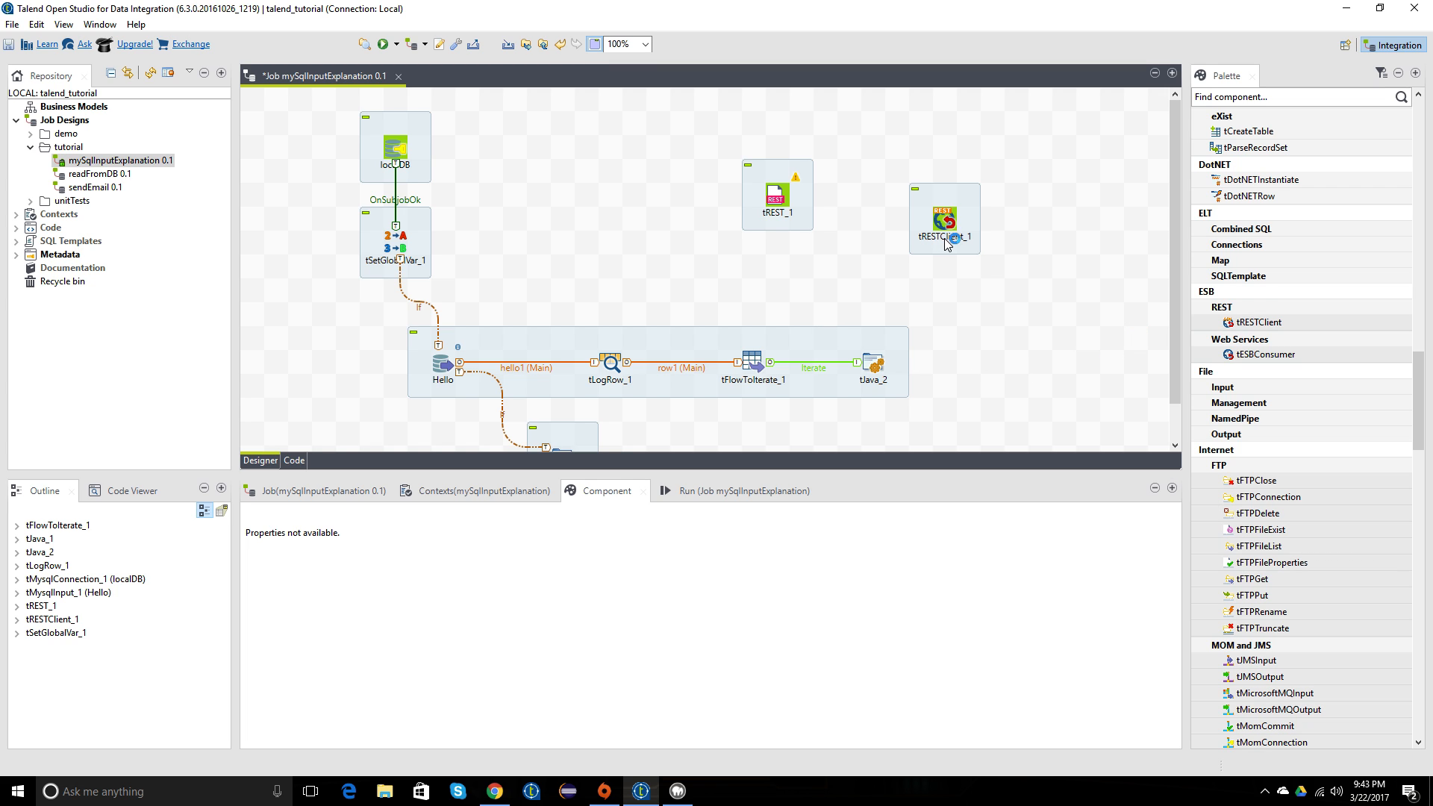
{"action": "left_click_drag", "start_coordinate": [951, 232], "coordinate": [881, 208]}
Review the basic, advanced, dynamic, view and documentation settings of the tREST_1 component.
{"action": "left_click", "coordinate": [784, 200]}
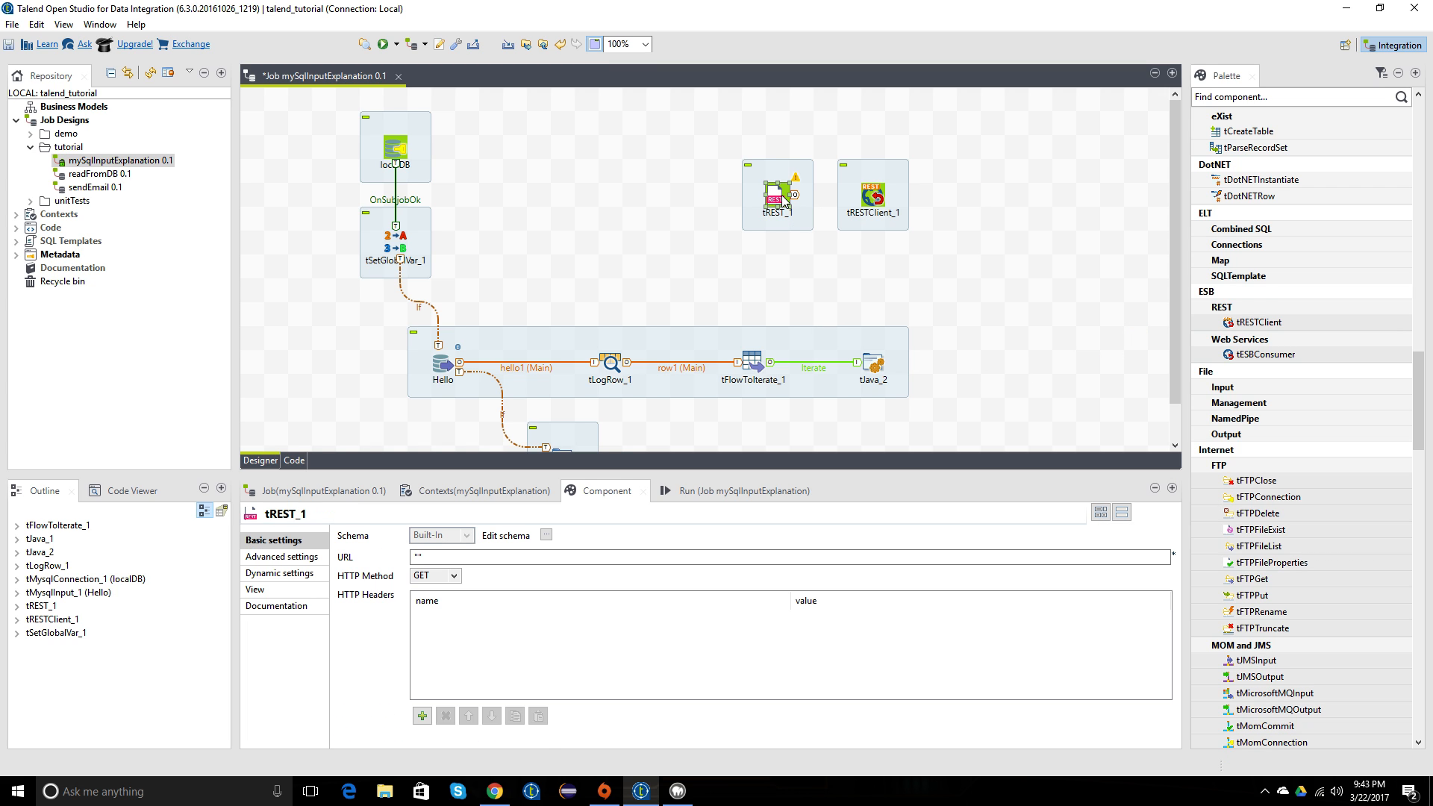
{"action": "left_click", "coordinate": [527, 650]}
{"action": "left_click", "coordinate": [291, 574]}
{"action": "left_click", "coordinate": [289, 590]}
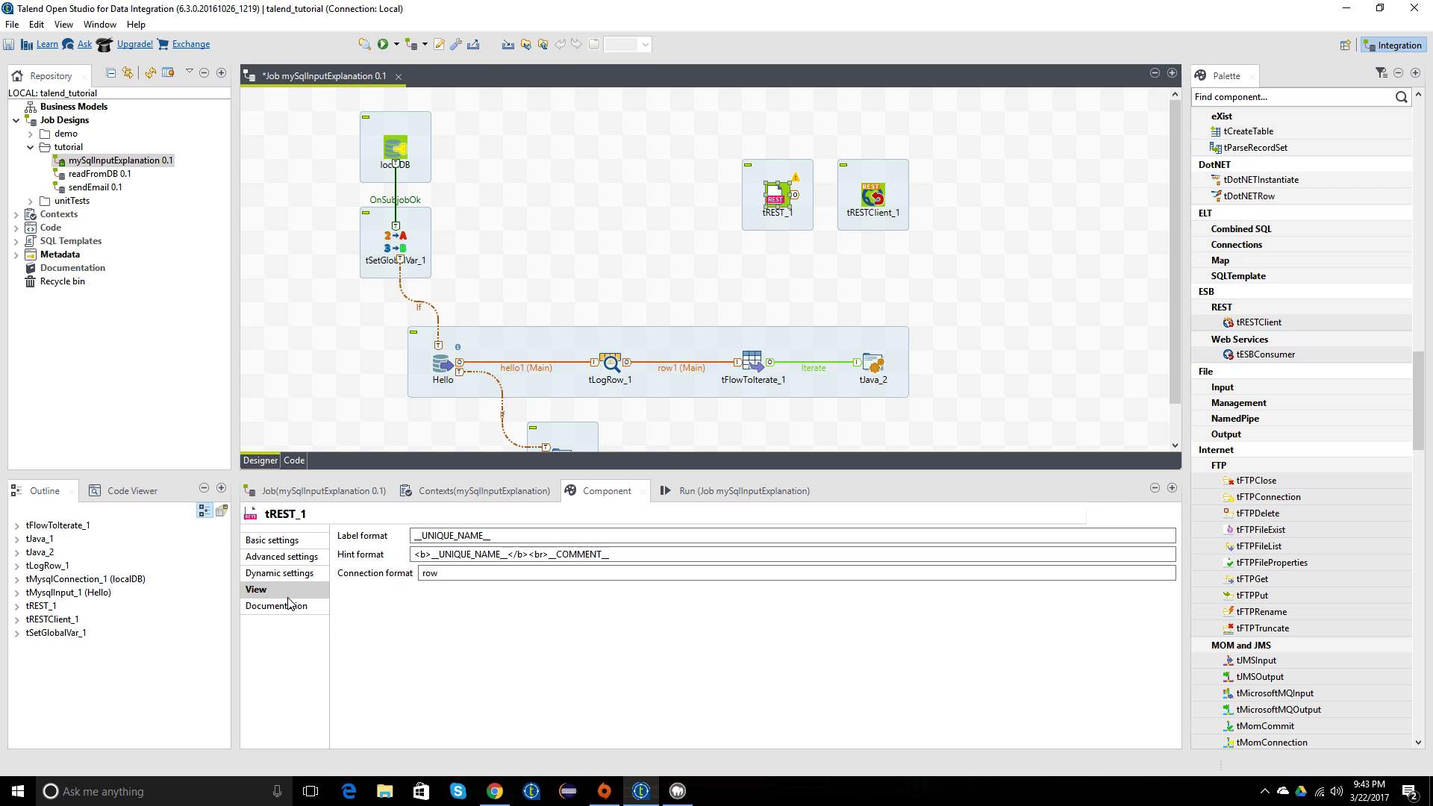
{"action": "left_click", "coordinate": [288, 607]}
{"action": "left_click", "coordinate": [287, 557]}
{"action": "left_click", "coordinate": [288, 542]}
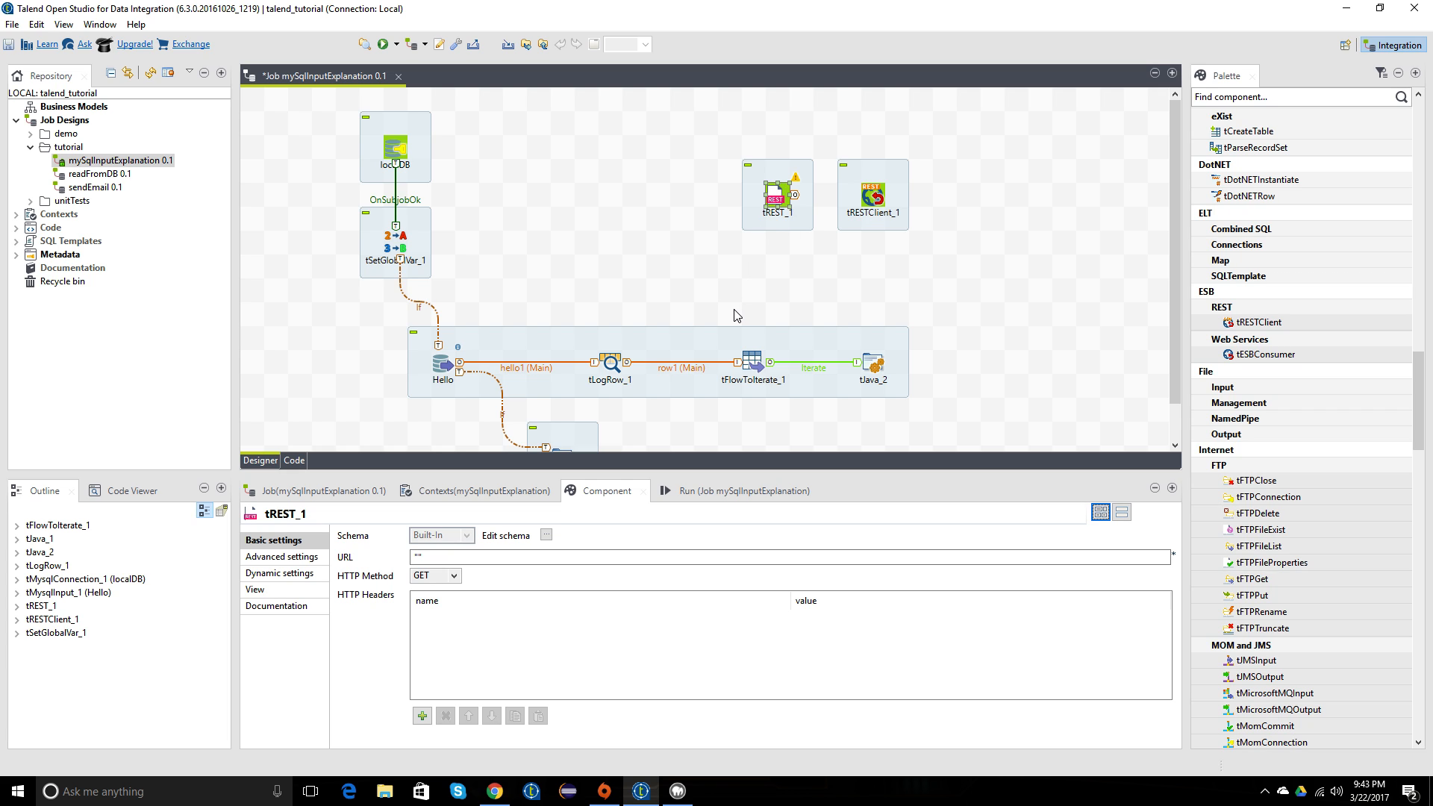
Examine the basic and advanced settings of the tRESTClient_1 component, including its schemas, HTTP headers and timeouts.
{"action": "left_click", "coordinate": [872, 198]}
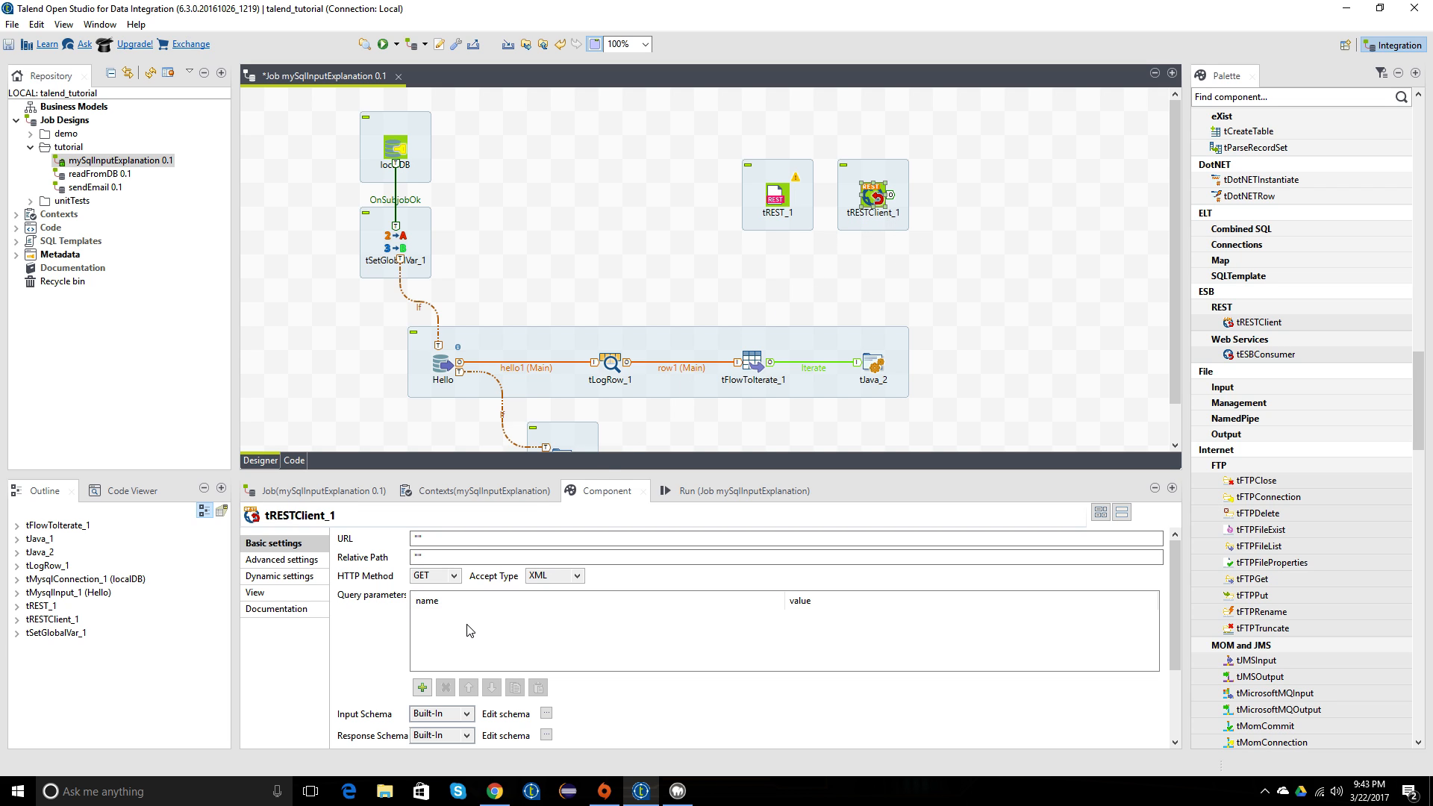
{"action": "scroll", "coordinate": [366, 597], "scroll_direction": "down", "scroll_amount": 1}
{"action": "scroll", "coordinate": [362, 597], "scroll_direction": "down", "scroll_amount": 2}
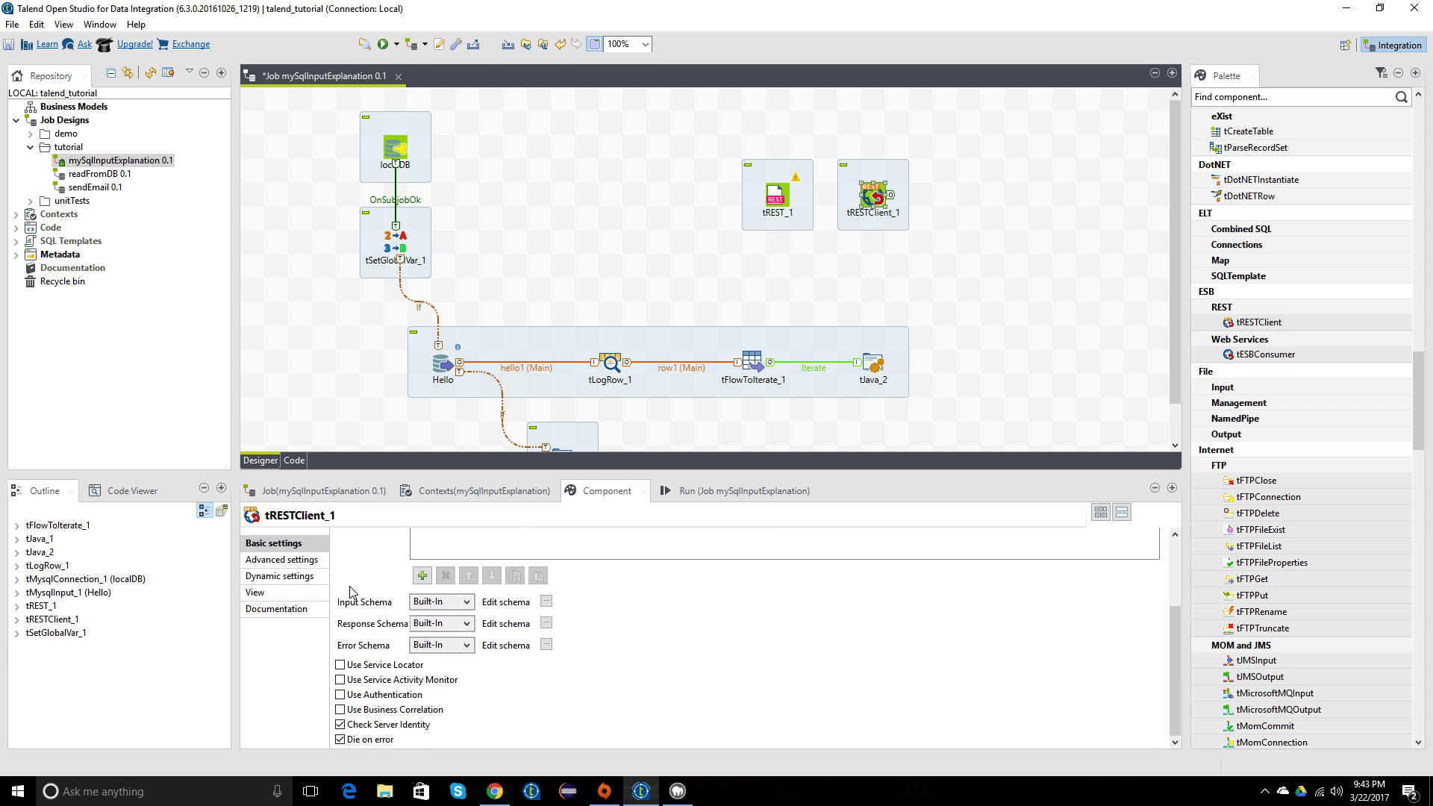
{"action": "left_click", "coordinate": [284, 560]}
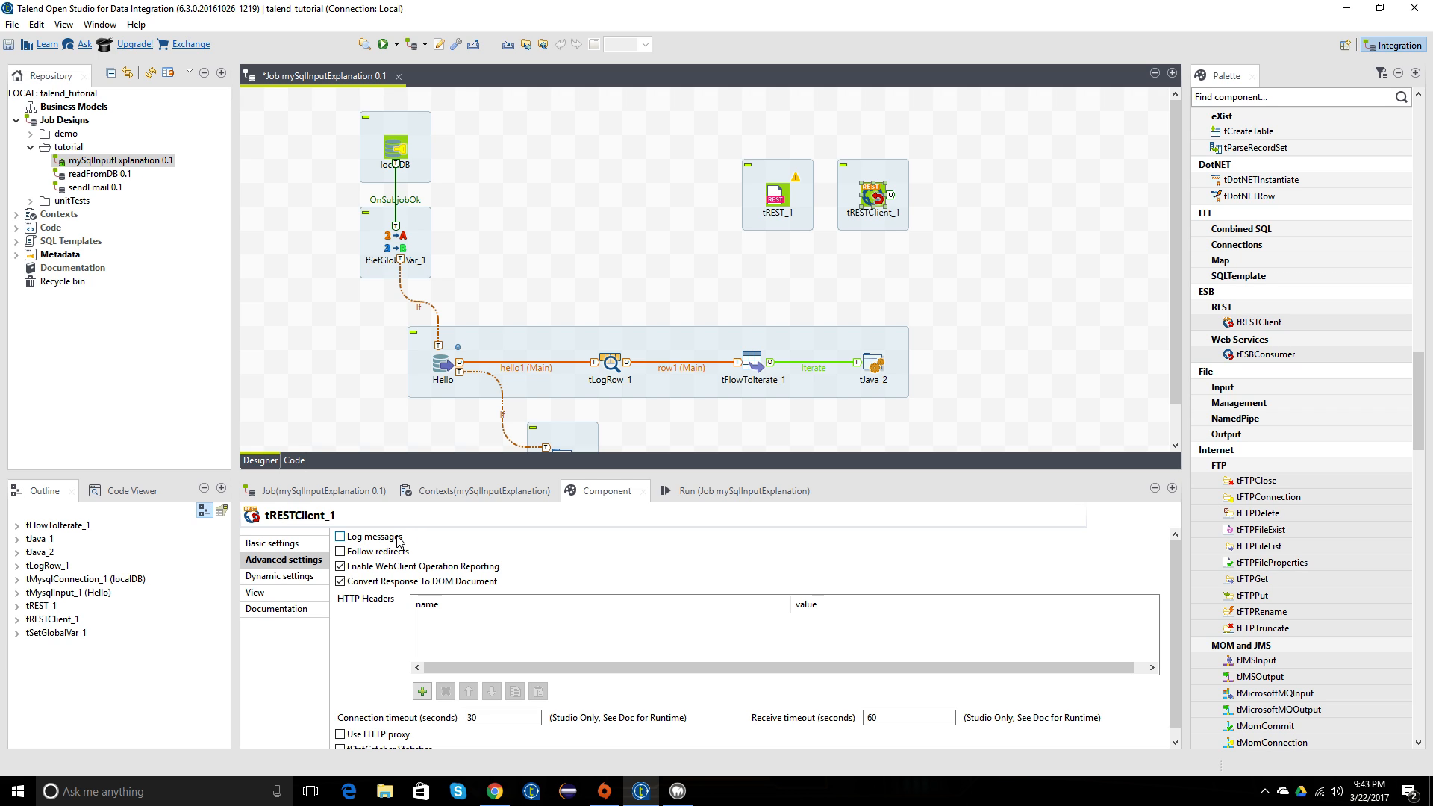
{"action": "scroll", "coordinate": [415, 561], "scroll_direction": "down", "scroll_amount": 1}
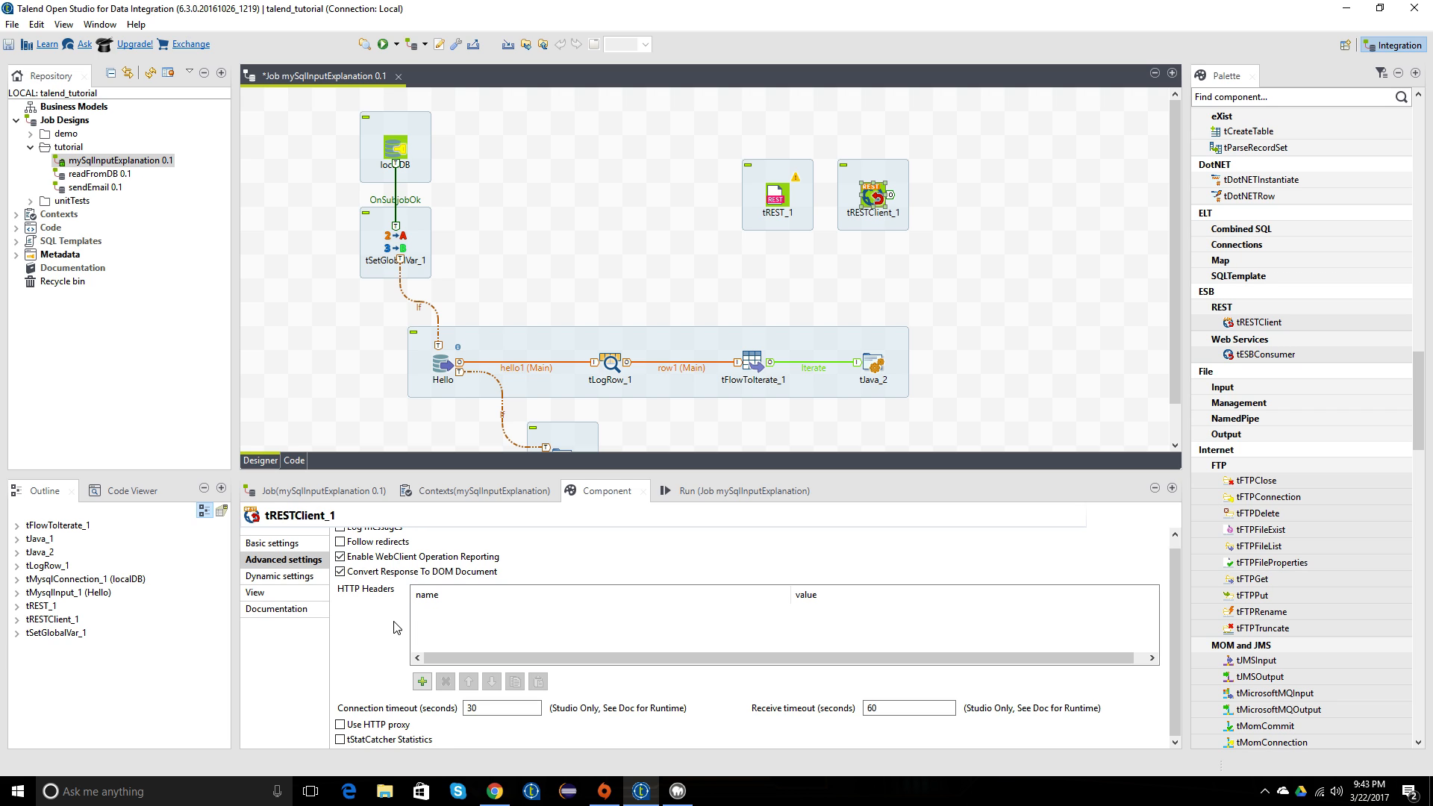
{"action": "scroll", "coordinate": [324, 358], "scroll_direction": "down", "scroll_amount": 1}
{"action": "scroll", "coordinate": [324, 358], "scroll_direction": "up", "scroll_amount": 1}
Switch to Chrome and read the JSONPlaceholder example's root URL, request path, method and JSON response, and return to Talend Open Studio.
{"action": "key", "text": "alt+Tab"}
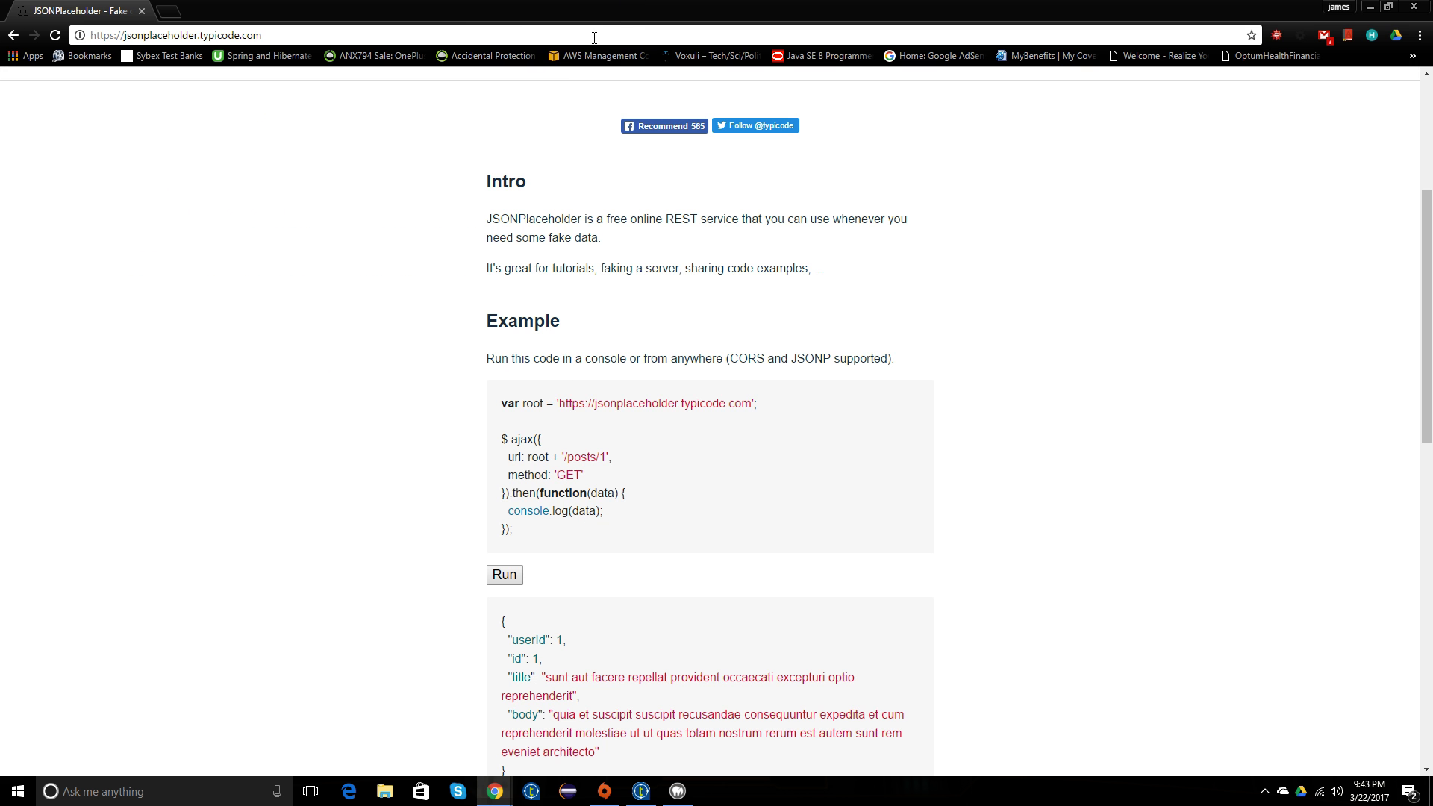
{"action": "scroll", "coordinate": [437, 323], "scroll_direction": "down", "scroll_amount": 1}
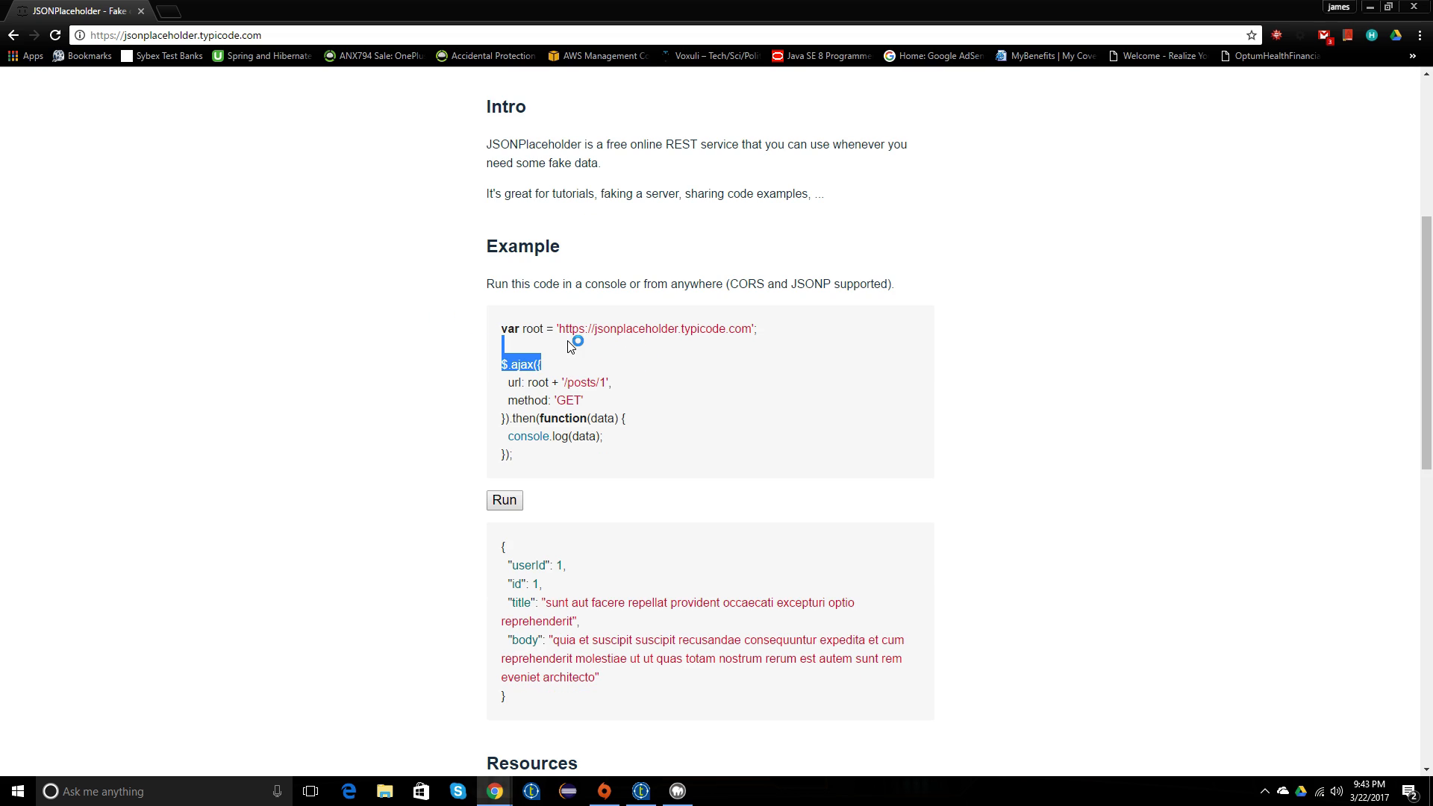
{"action": "left_click_drag", "start_coordinate": [559, 328], "coordinate": [767, 330]}
{"action": "left_click_drag", "start_coordinate": [611, 383], "coordinate": [542, 401]}
{"action": "scroll", "coordinate": [609, 413], "scroll_direction": "down", "scroll_amount": 1}
{"action": "left_click_drag", "start_coordinate": [501, 491], "coordinate": [586, 625]}
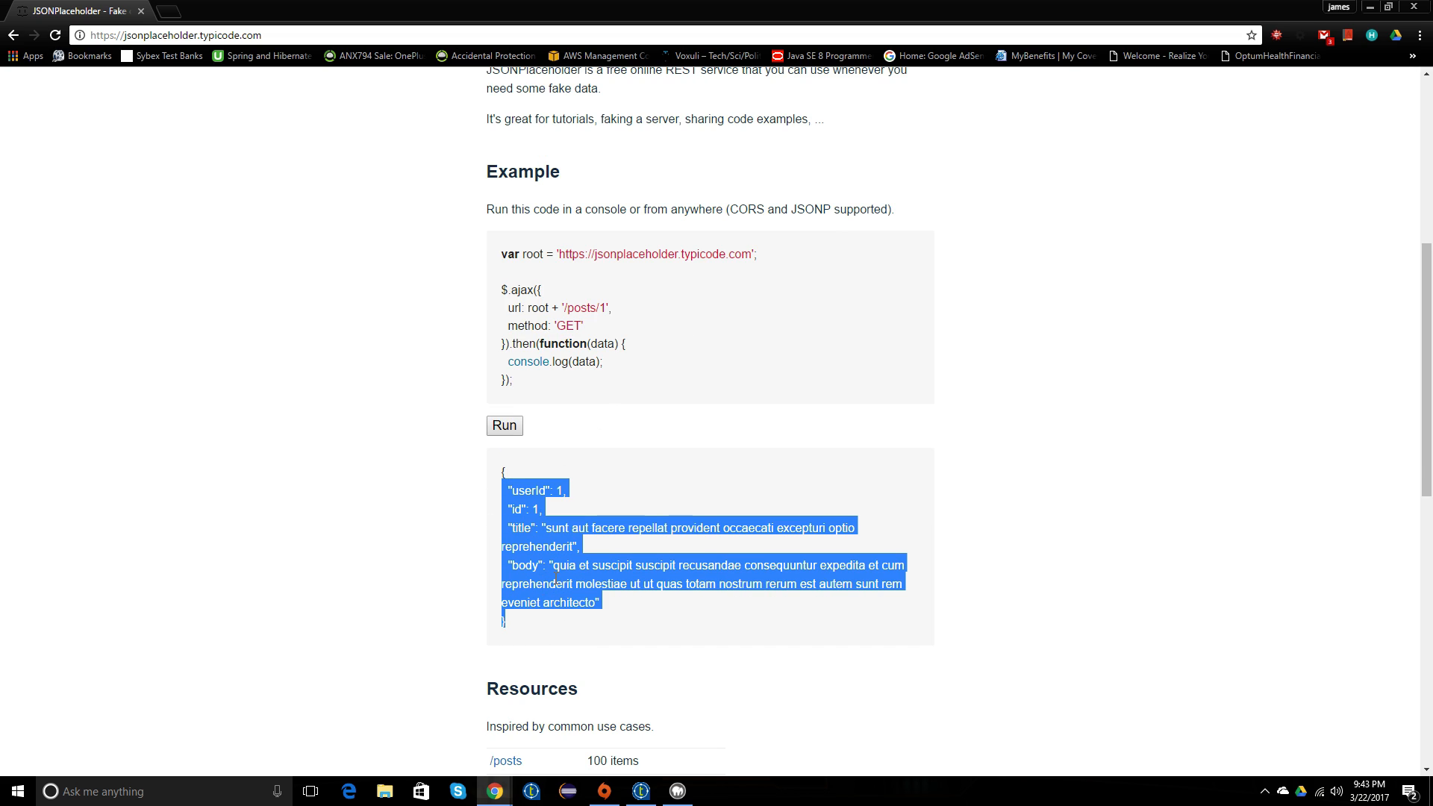
{"action": "left_click", "coordinate": [551, 602]}
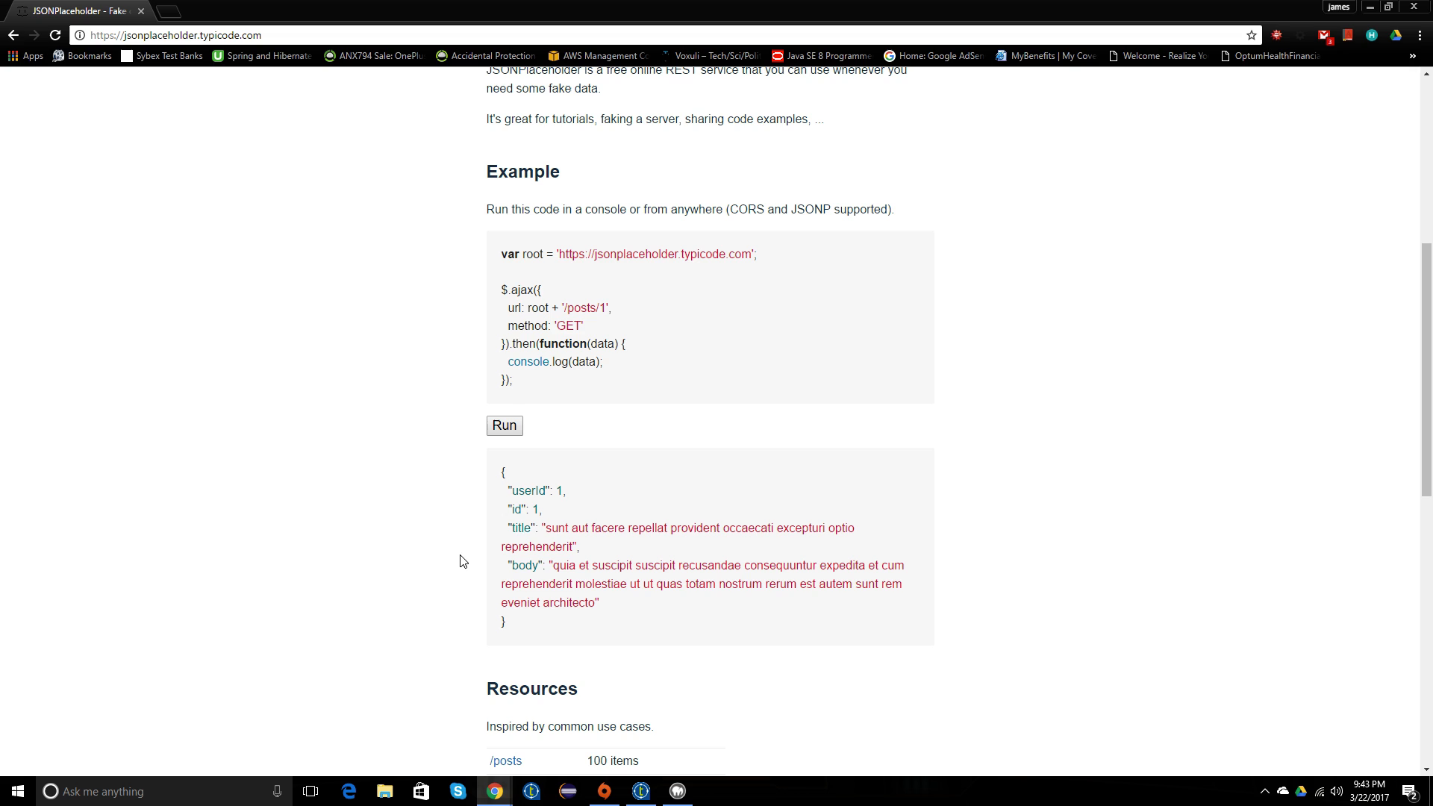
{"action": "left_click_drag", "start_coordinate": [504, 496], "coordinate": [601, 626]}
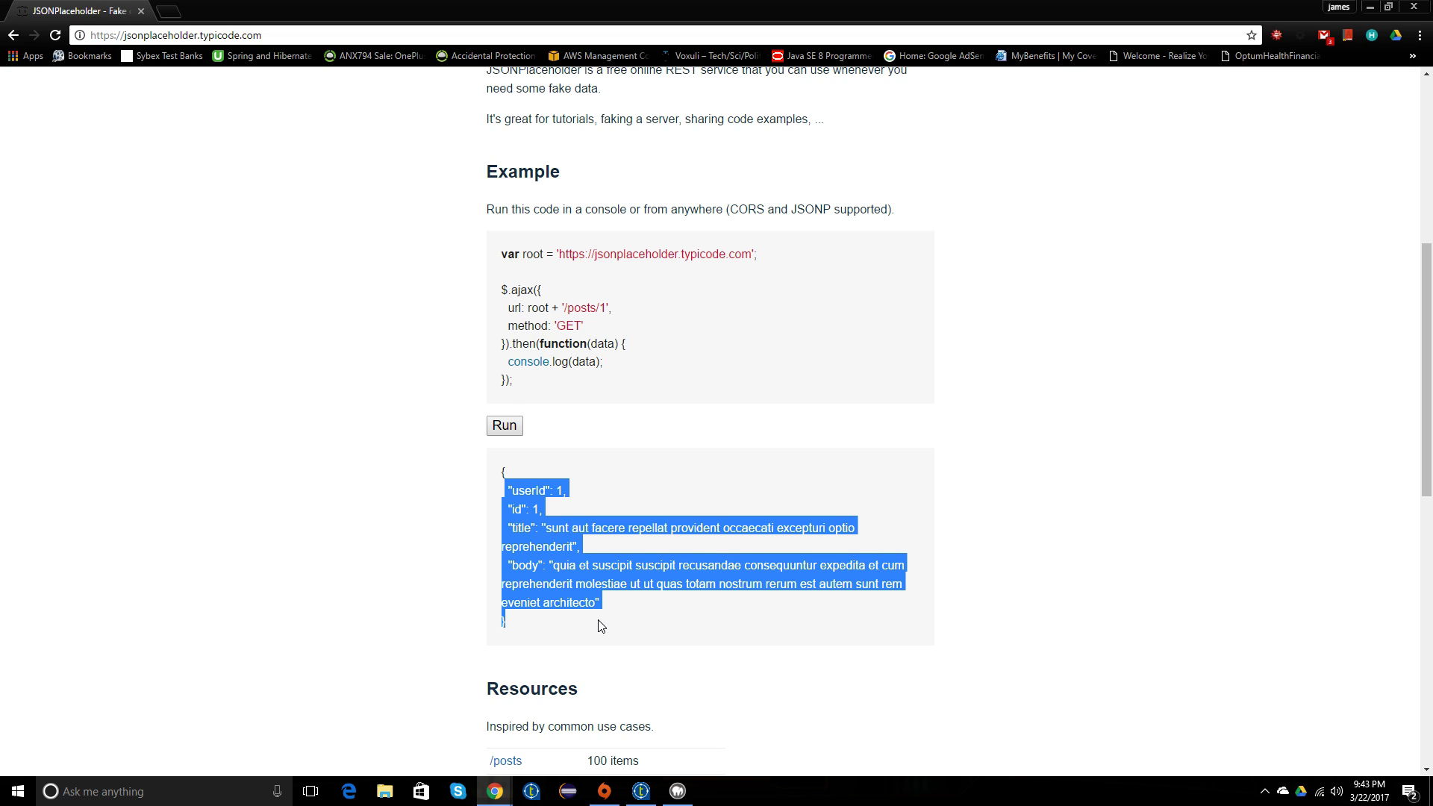
{"action": "left_click", "coordinate": [625, 635]}
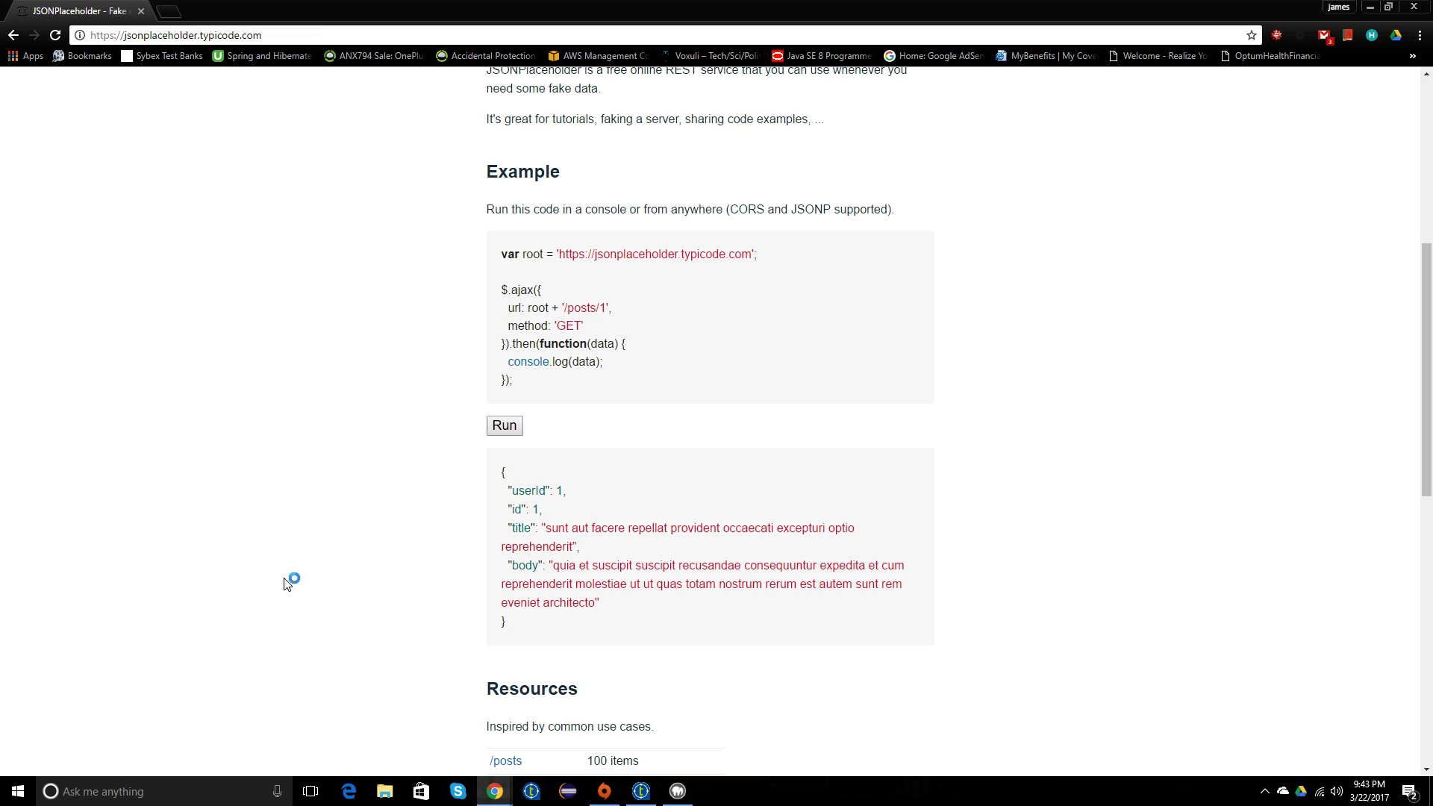
{"action": "left_click_drag", "start_coordinate": [368, 9], "coordinate": [0, 12]}
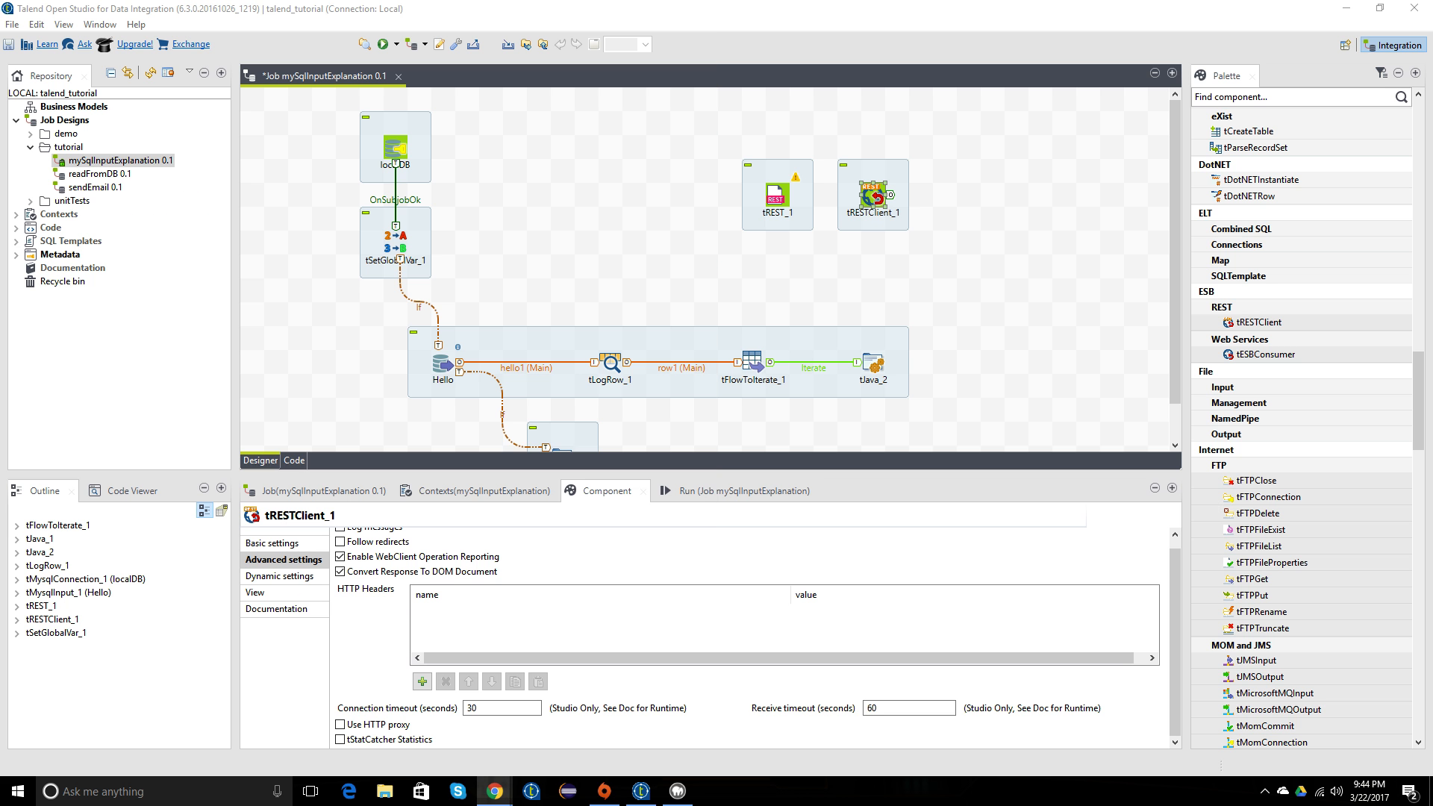
Rearrange the job by shifting the Hello subjob and tJava_1 and placing tRESTClient_1 below the main flow.
{"action": "left_click", "coordinate": [470, 266]}
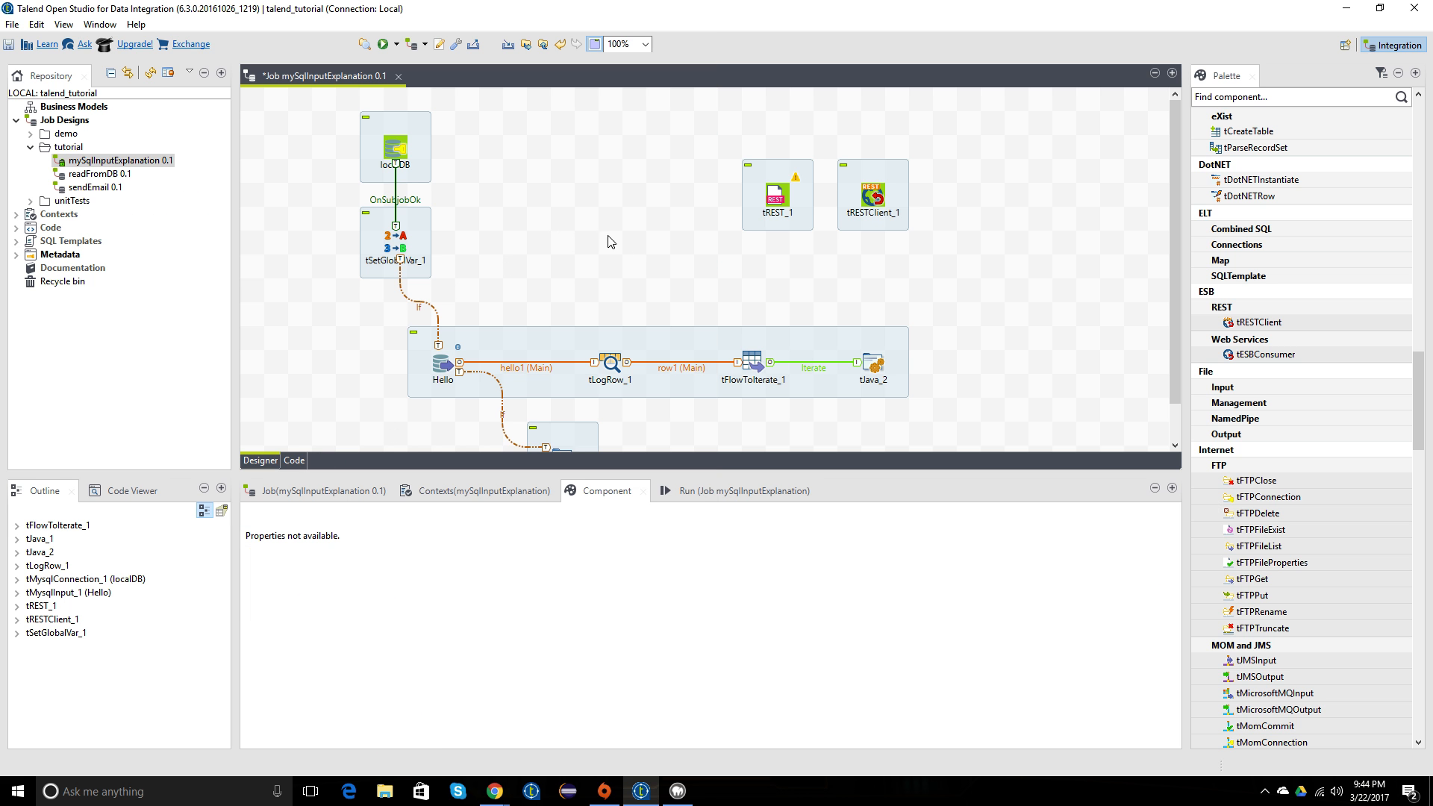
{"action": "scroll", "coordinate": [452, 317], "scroll_direction": "down", "scroll_amount": 1}
{"action": "left_click_drag", "start_coordinate": [581, 297], "coordinate": [541, 284]}
{"action": "left_click_drag", "start_coordinate": [586, 410], "coordinate": [491, 410]}
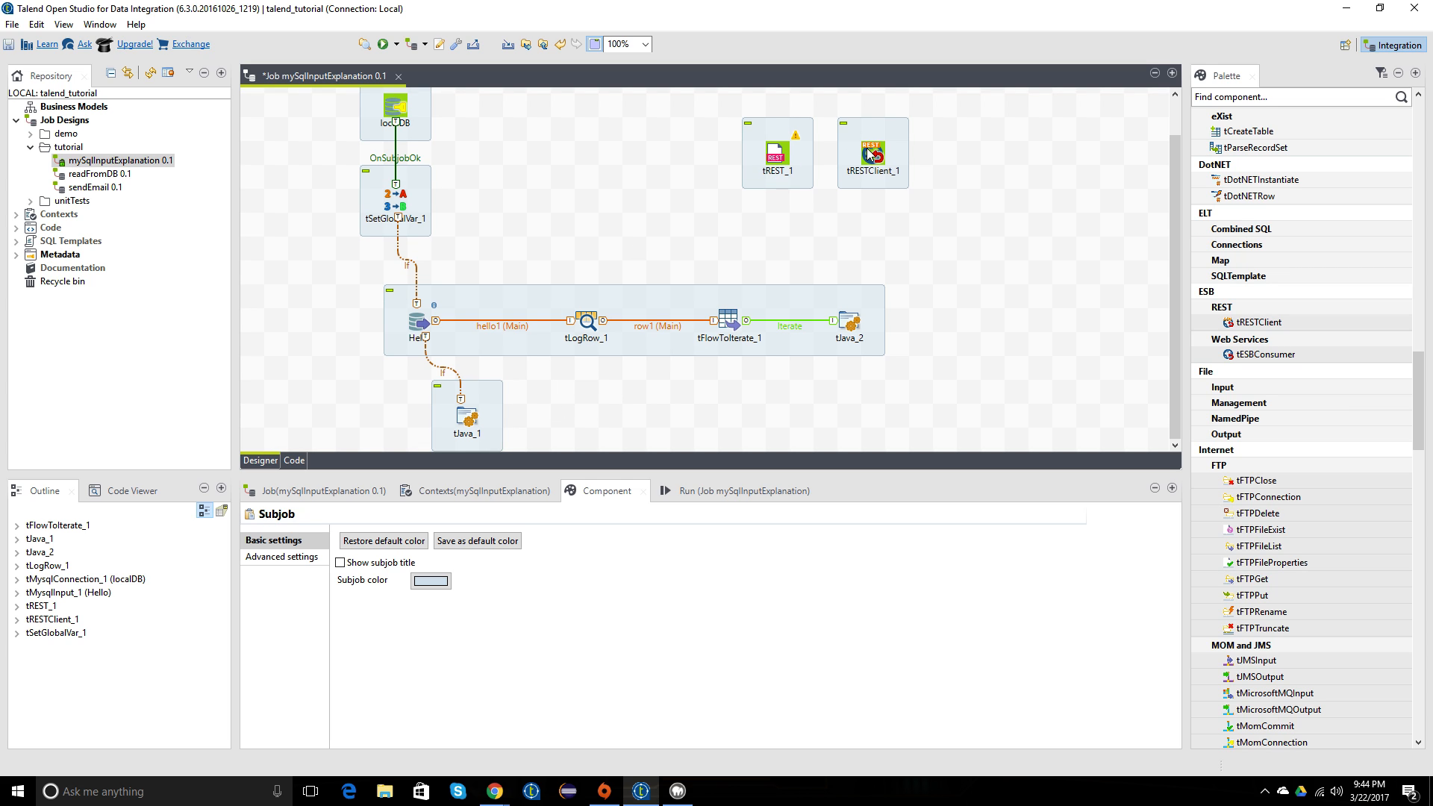
{"action": "left_click_drag", "start_coordinate": [869, 155], "coordinate": [727, 440]}
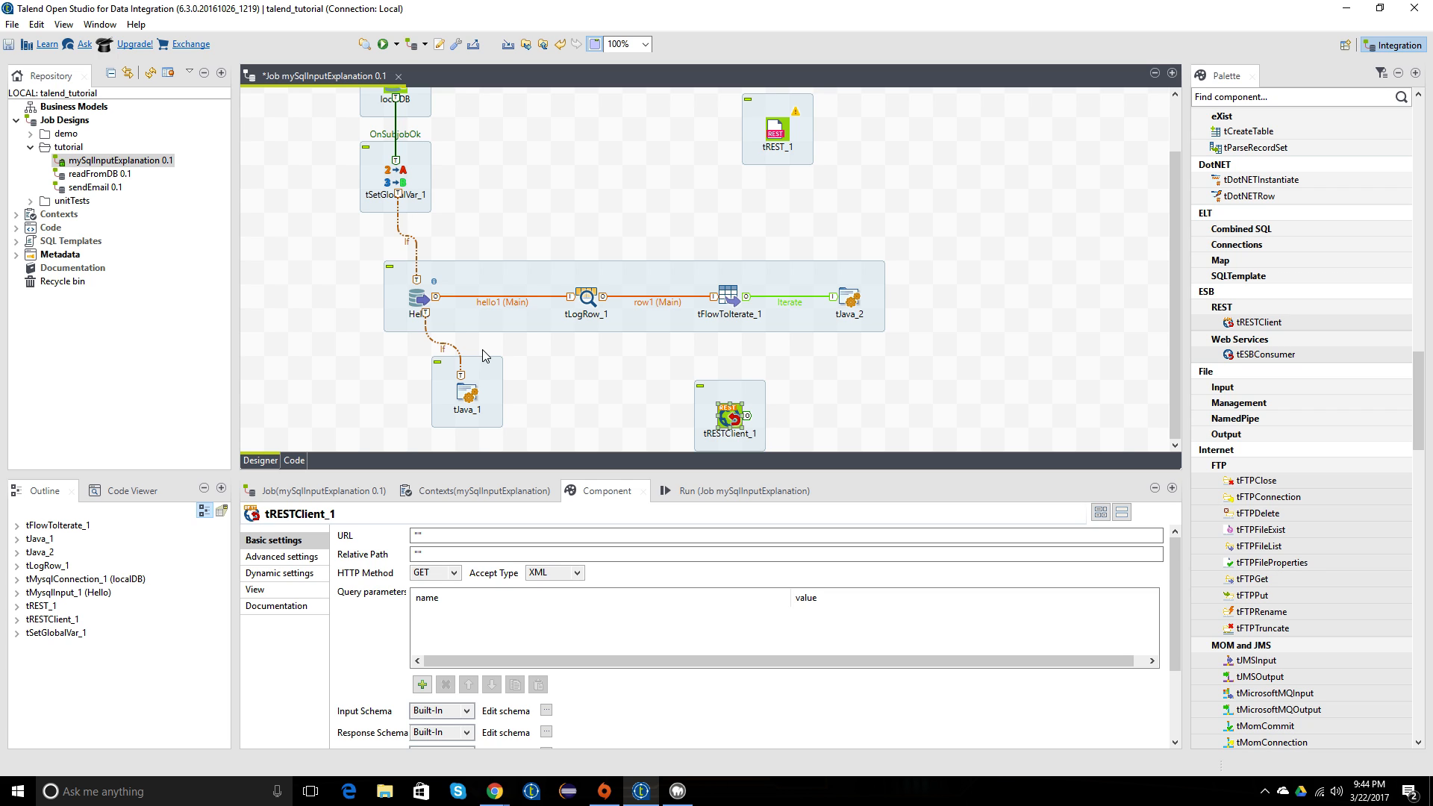
{"action": "left_click", "coordinate": [470, 383]}
{"action": "left_click", "coordinate": [494, 375]}
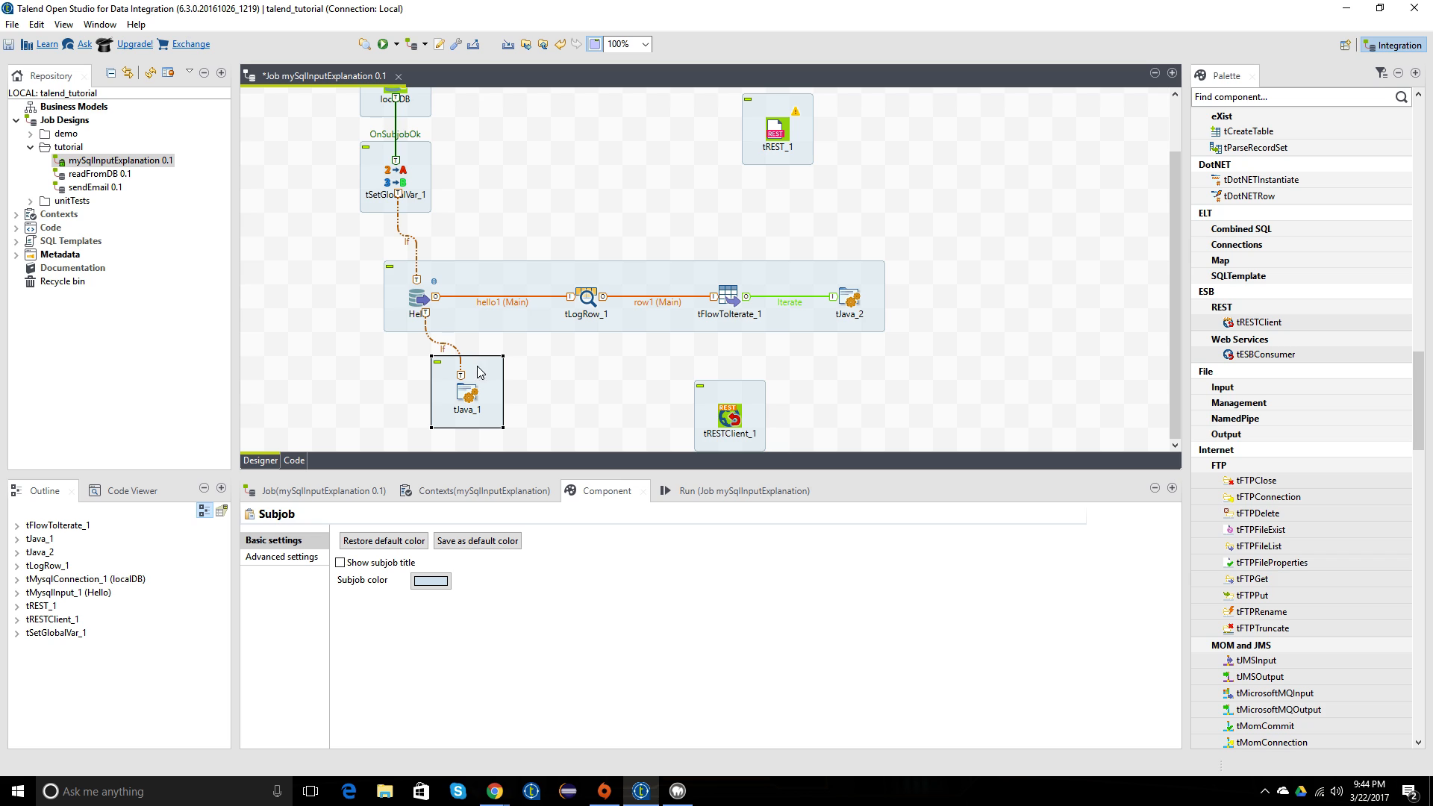
{"action": "left_click_drag", "start_coordinate": [483, 379], "coordinate": [348, 403]}
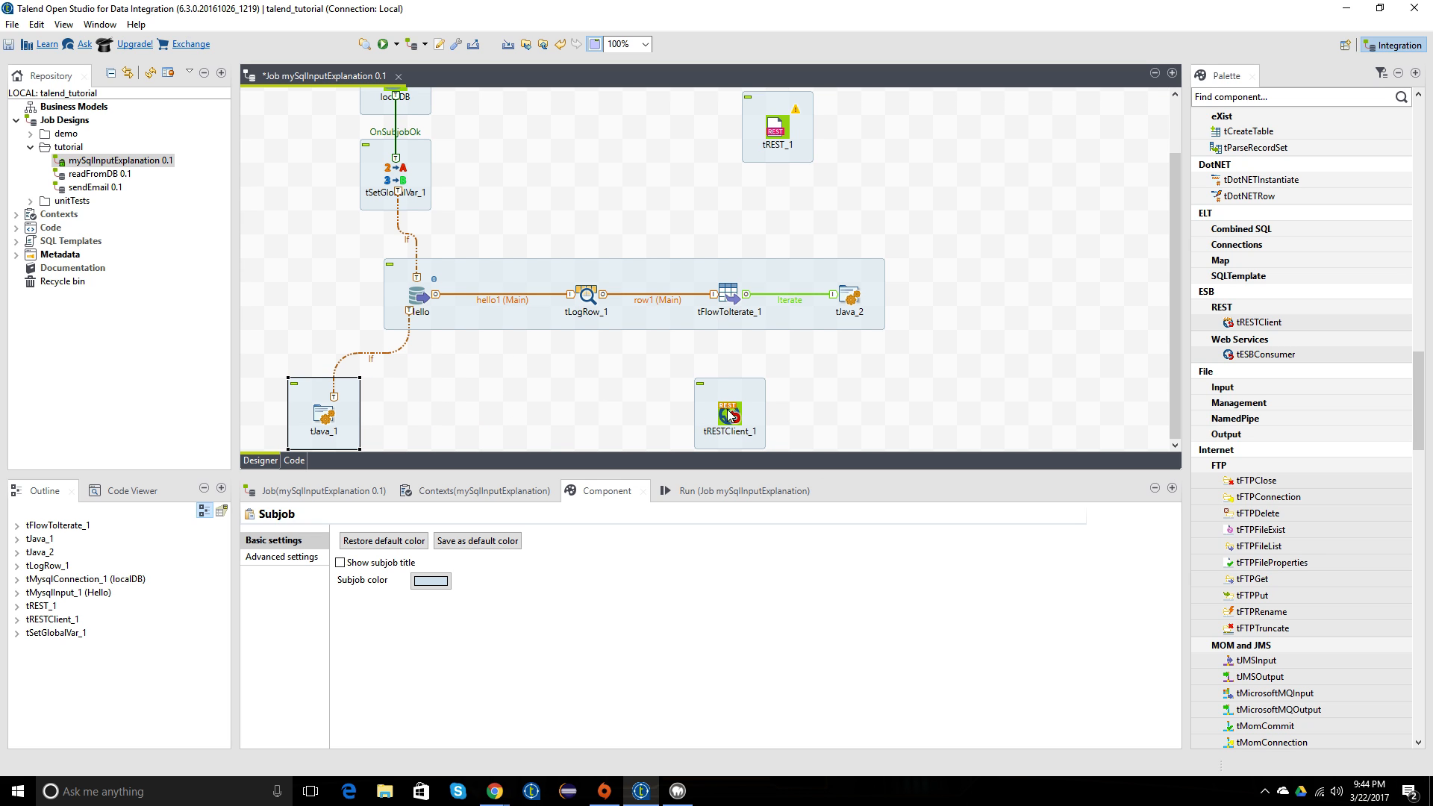
Try linking Hello to tRESTClient_1 with an OnSubjobOk trigger, and remove that link.
{"action": "right_click", "coordinate": [419, 301]}
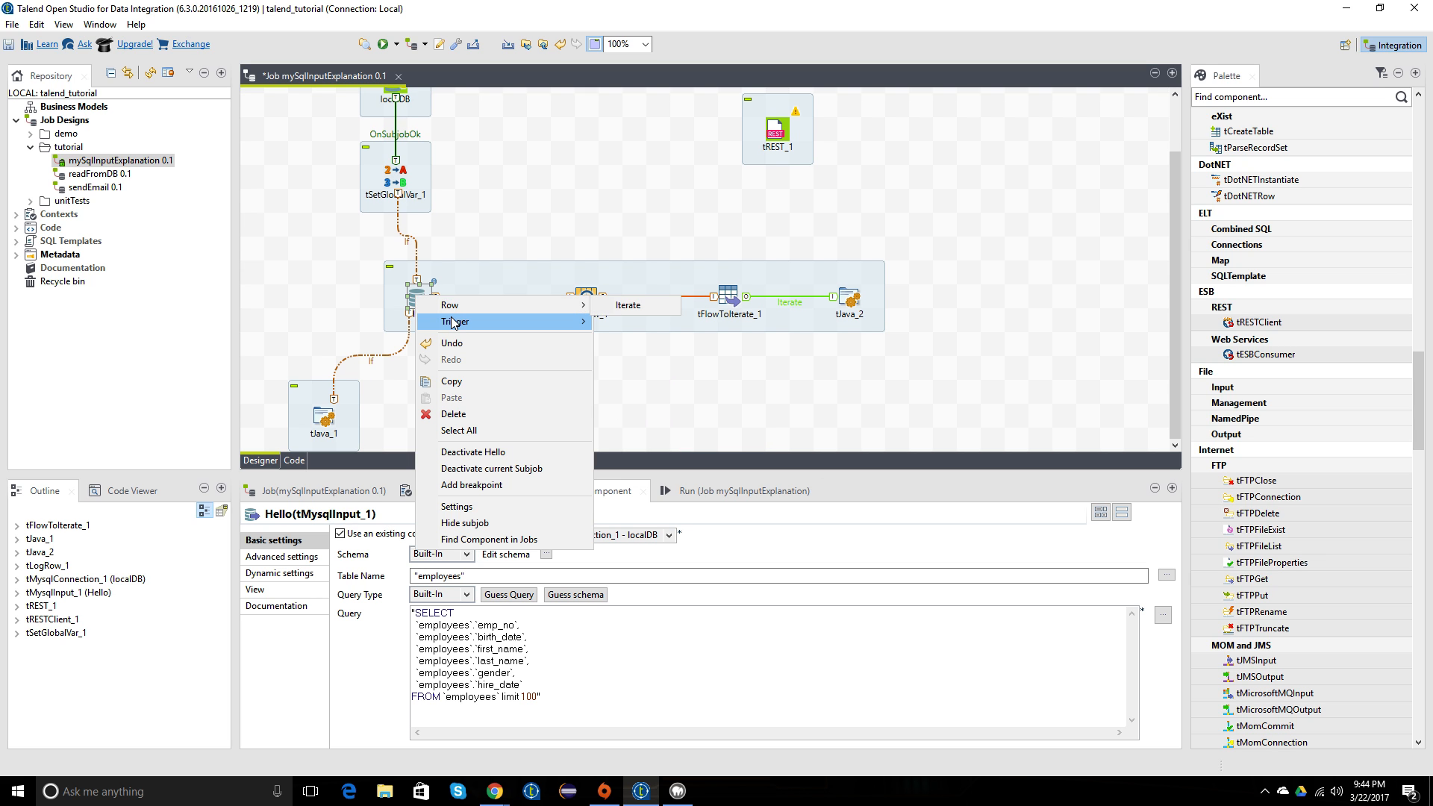
{"action": "mouse_move", "coordinate": [477, 322]}
{"action": "left_click", "coordinate": [642, 321]}
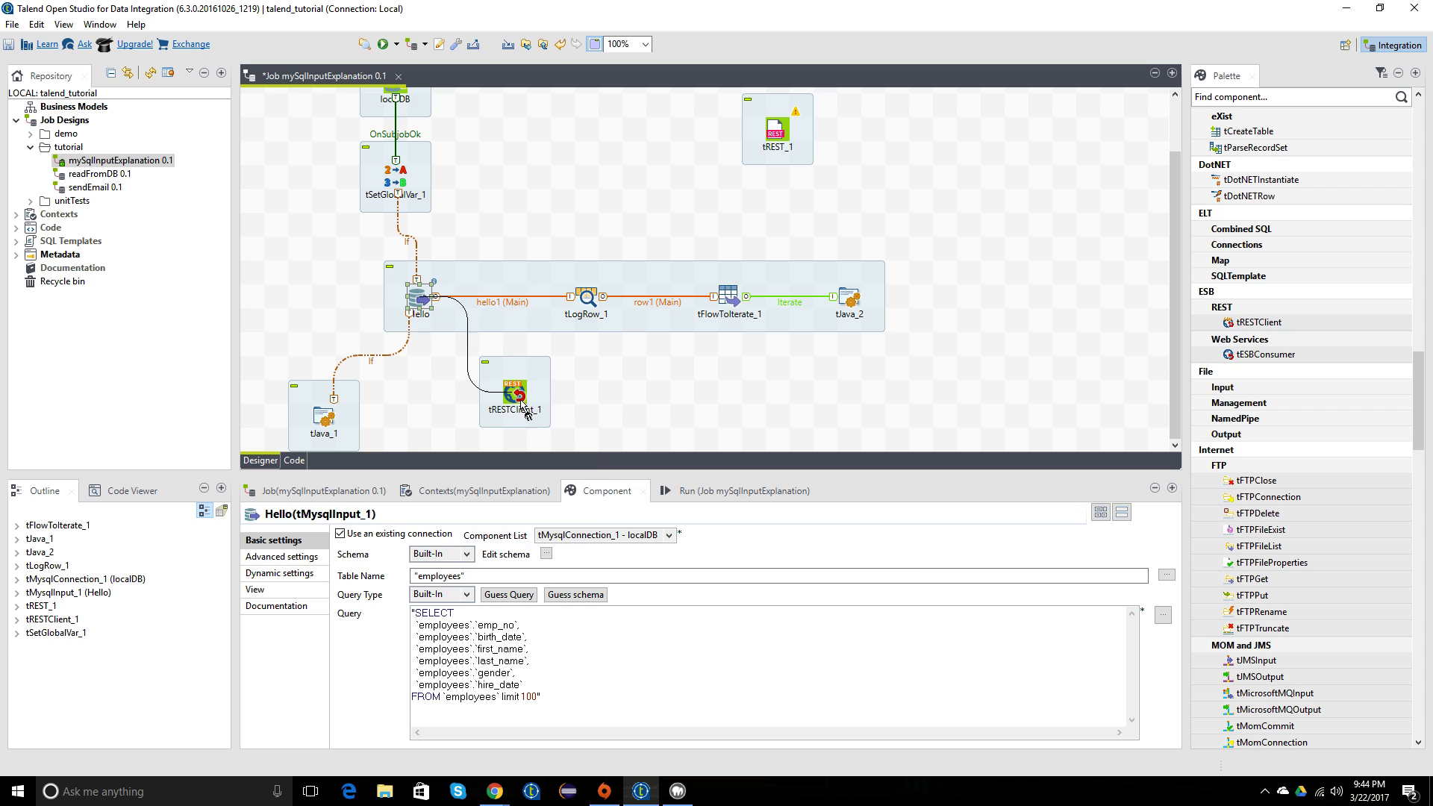
{"action": "left_click", "coordinate": [522, 395]}
{"action": "left_click", "coordinate": [515, 394]}
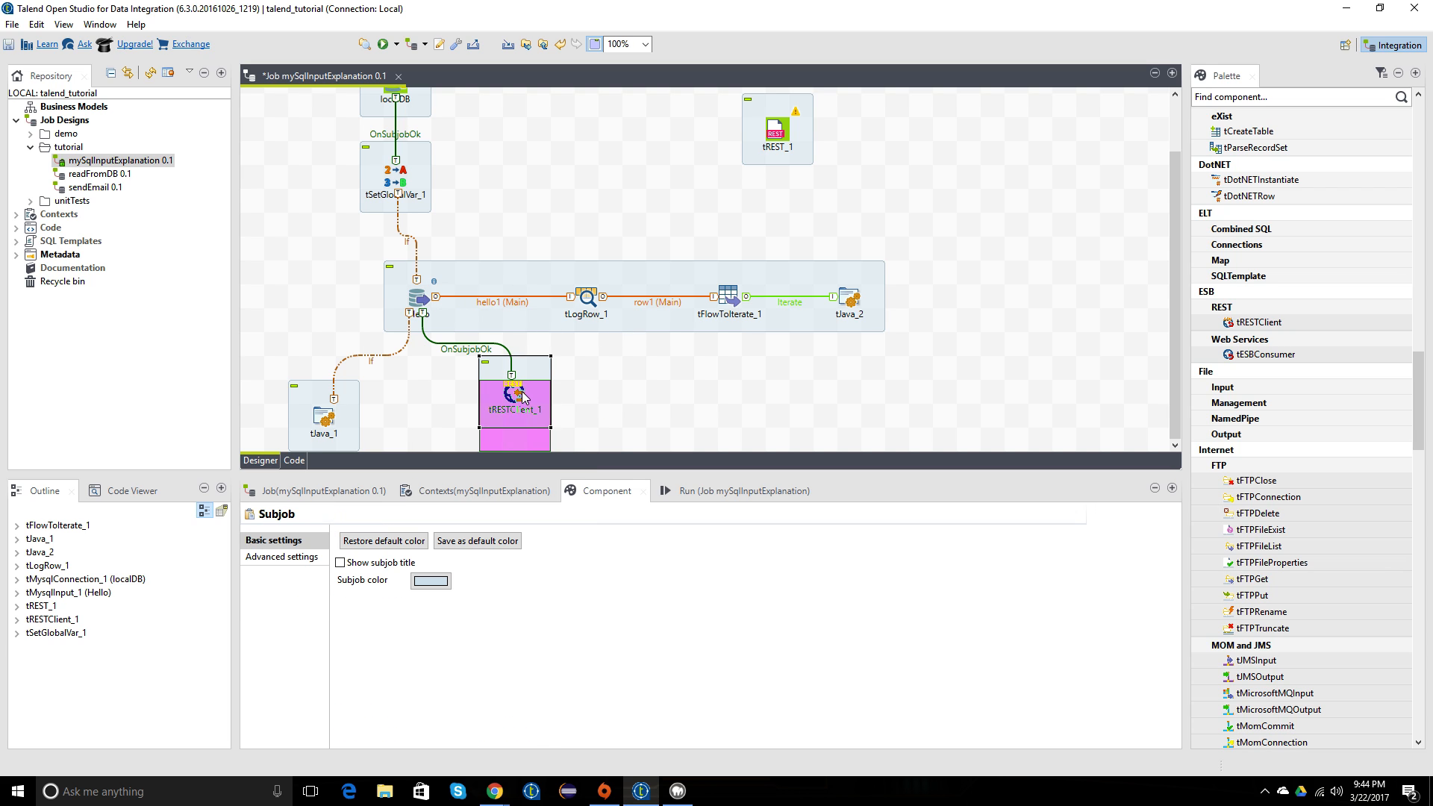
{"action": "left_click_drag", "start_coordinate": [548, 377], "coordinate": [501, 400]}
{"action": "left_click", "coordinate": [586, 394]}
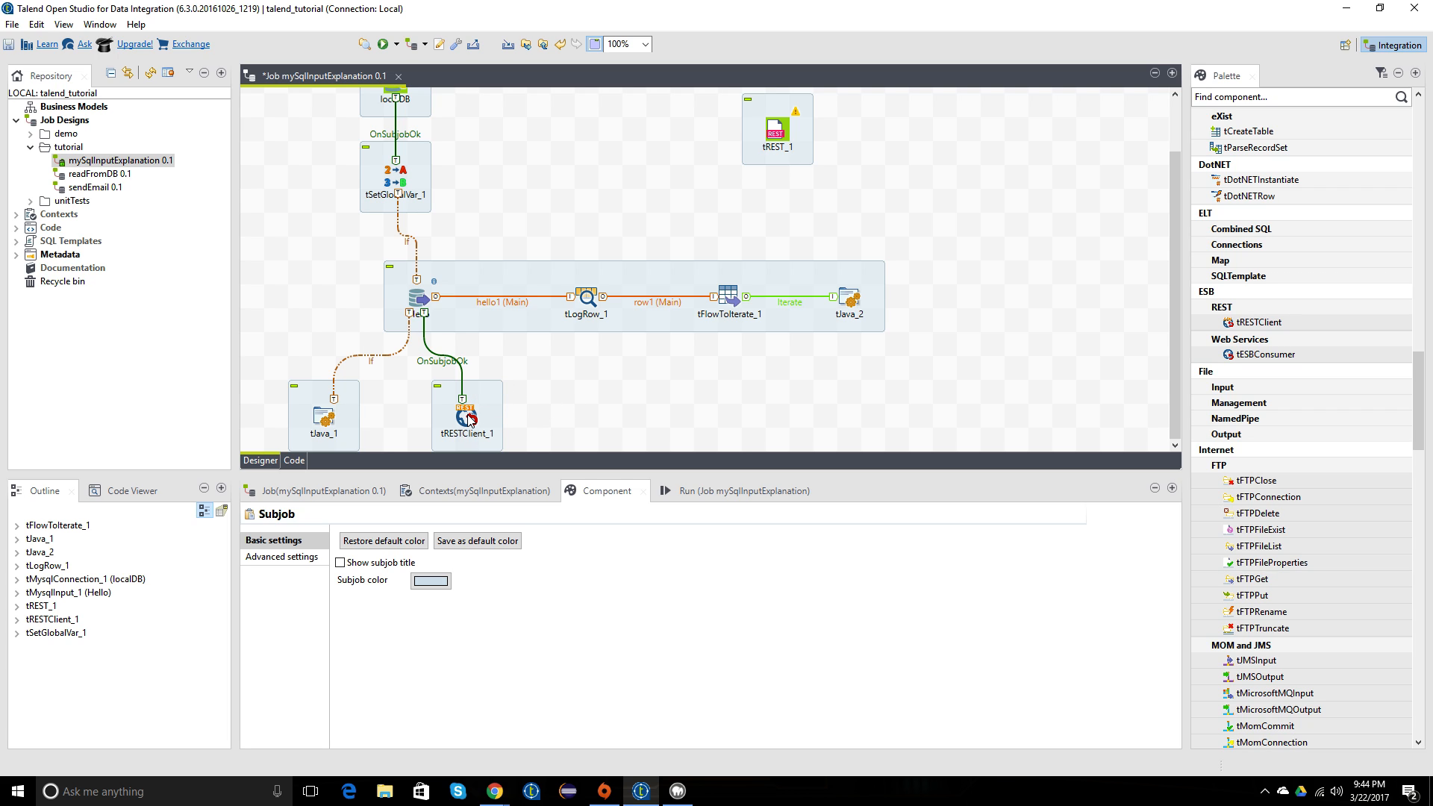
{"action": "left_click", "coordinate": [456, 365]}
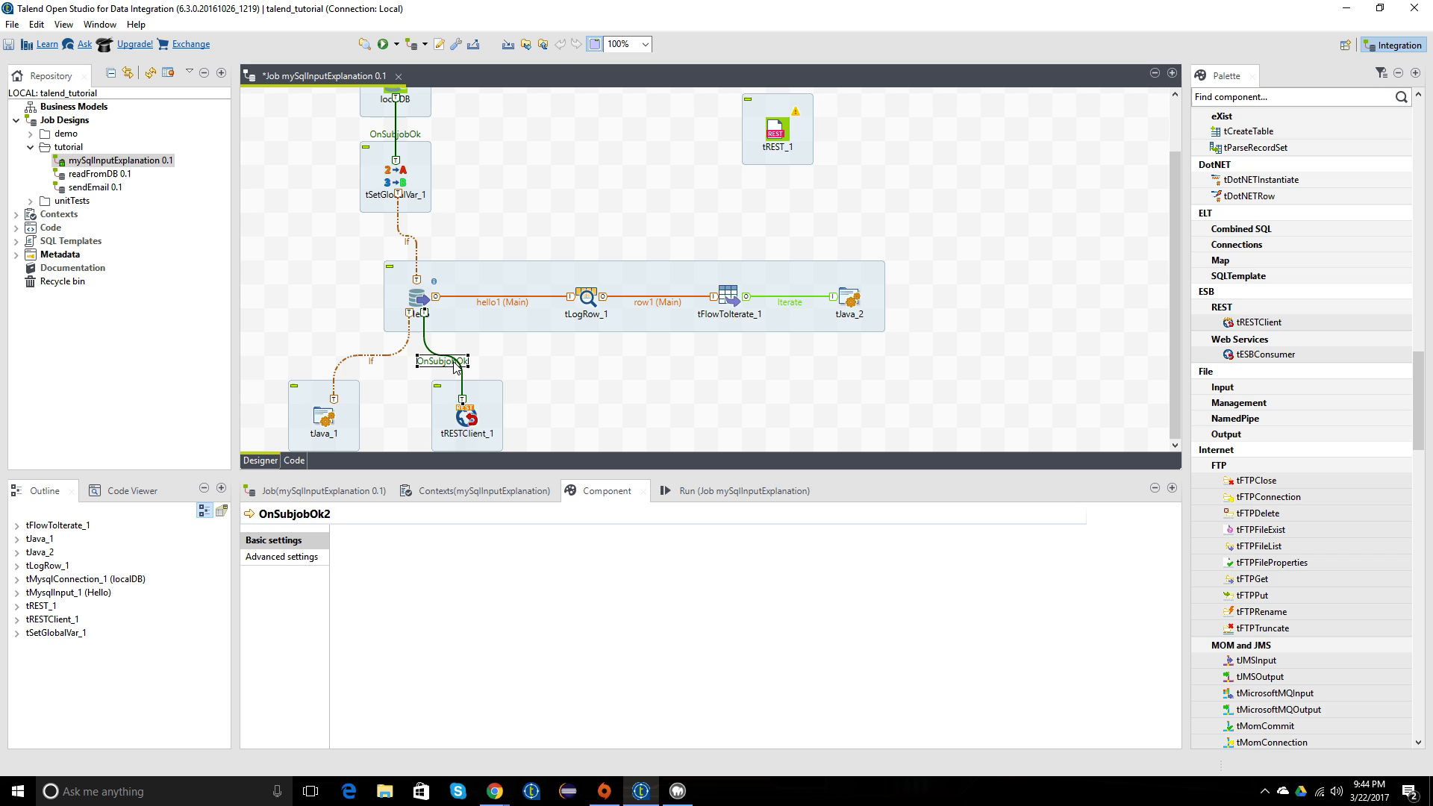
{"action": "key", "text": "Delete"}
Delete the whole Hello flow, tJava_1, tSetGlobalVar_1 and the localDB connection from the job.
{"action": "left_click_drag", "start_coordinate": [375, 423], "coordinate": [280, 147]}
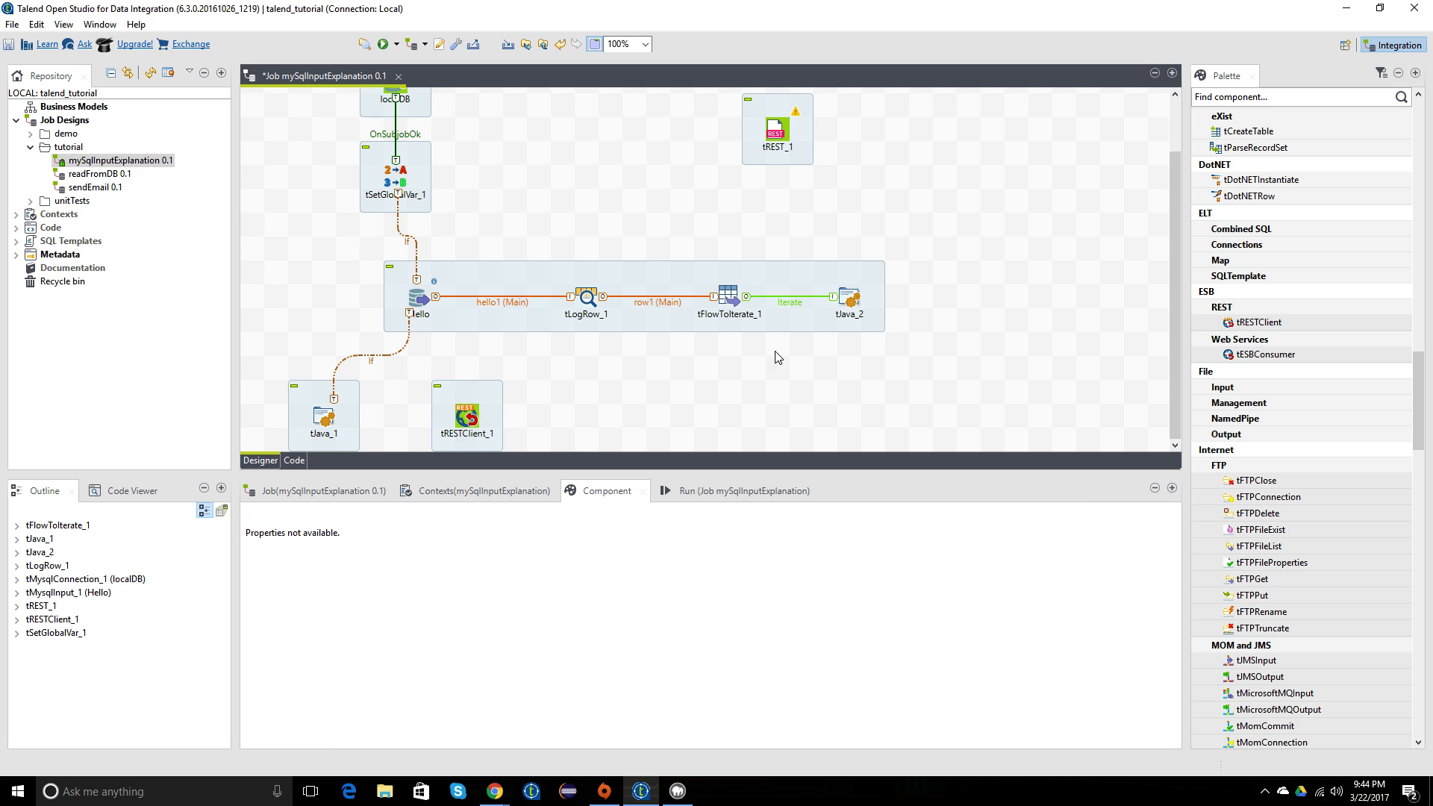
{"action": "left_click_drag", "start_coordinate": [965, 322], "coordinate": [269, 212]}
{"action": "key", "text": "Delete"}
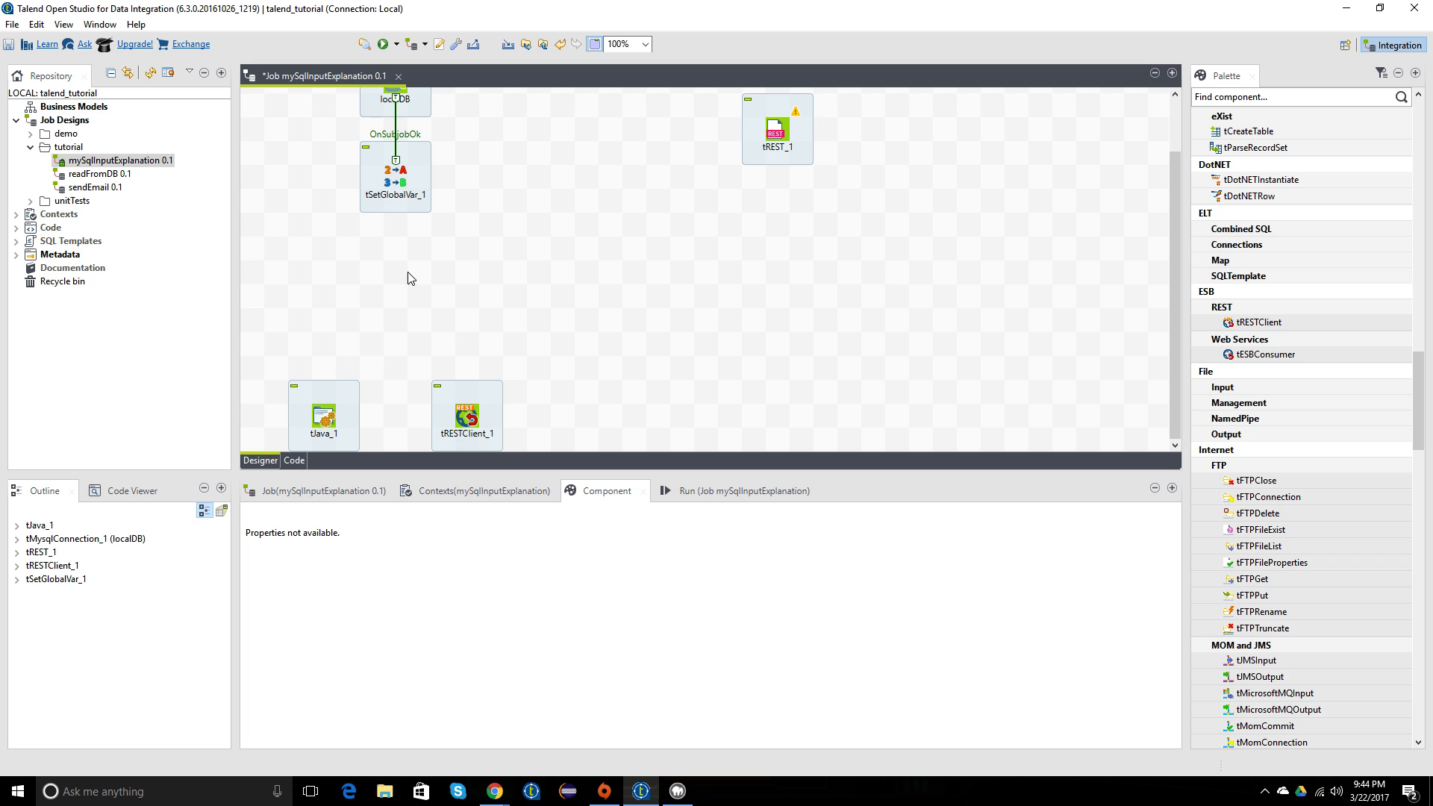
{"action": "left_click", "coordinate": [323, 416]}
{"action": "key", "text": "Delete"}
{"action": "left_click", "coordinate": [395, 178]}
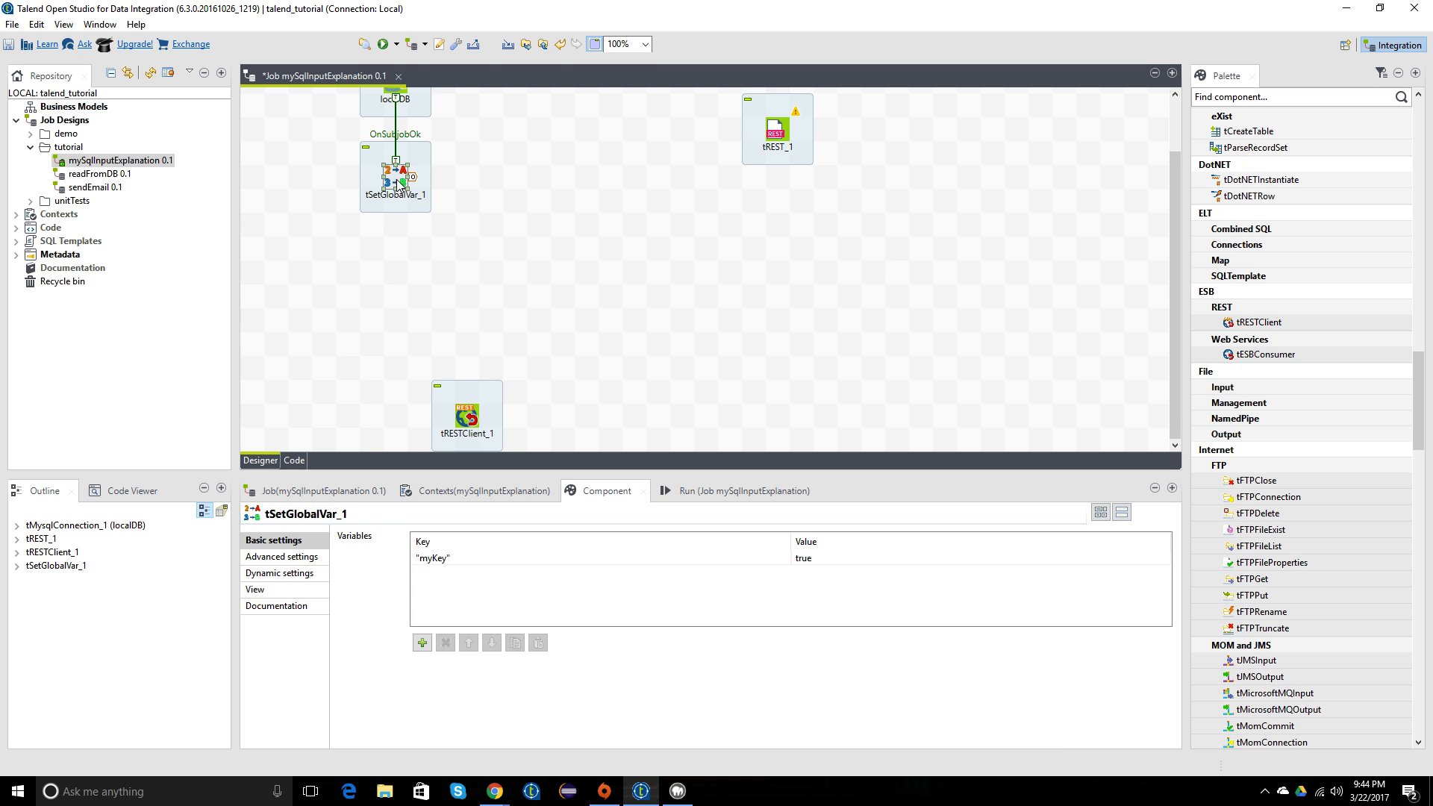
{"action": "key", "text": "Delete"}
{"action": "left_click", "coordinate": [394, 140]}
{"action": "key", "text": "Delete"}
Move tRESTClient_1 up to the start of the canvas and delete tREST_1 so only the client component is left.
{"action": "left_click_drag", "start_coordinate": [469, 420], "coordinate": [424, 245]}
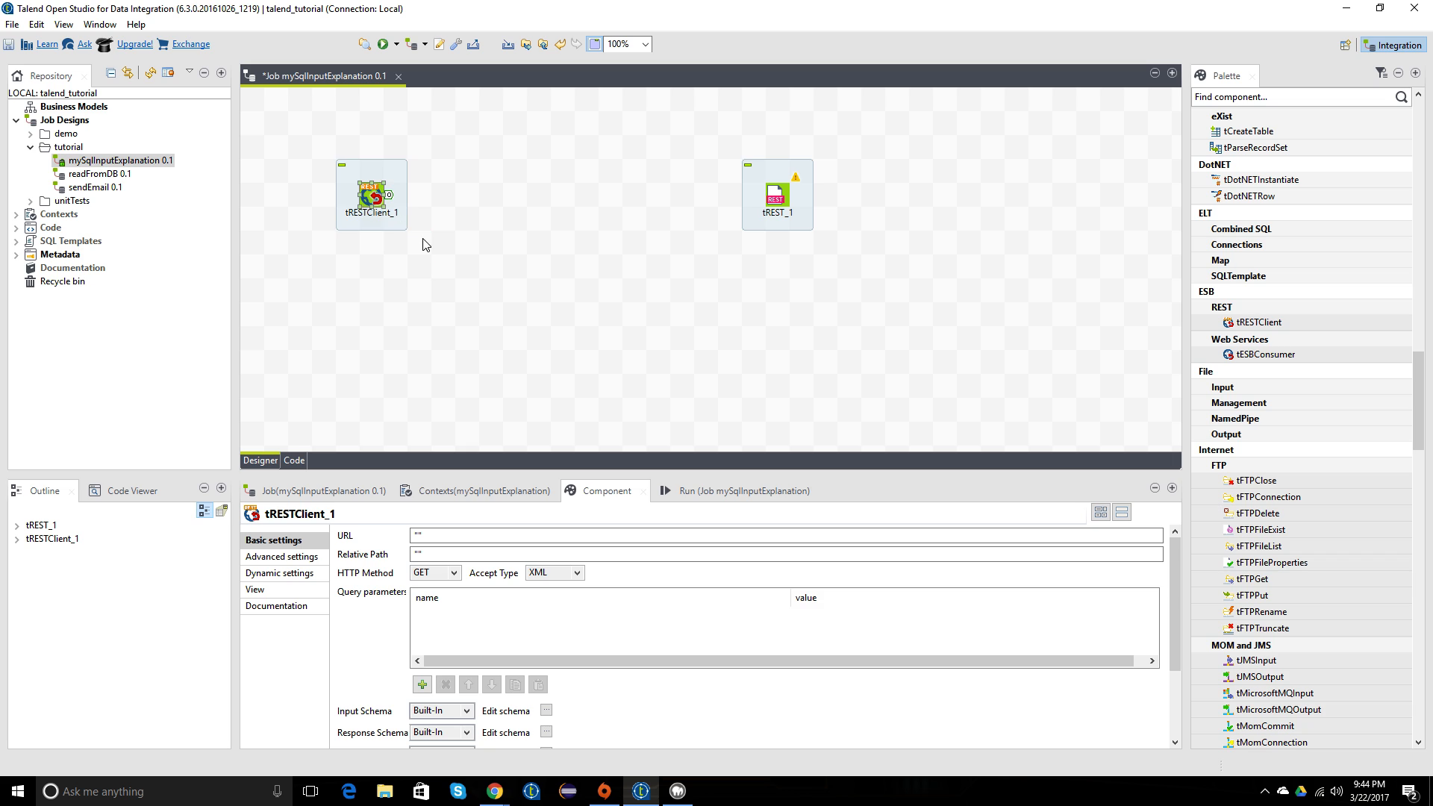
{"action": "left_click", "coordinate": [480, 279]}
{"action": "left_click", "coordinate": [767, 200]}
{"action": "key", "text": "Delete"}
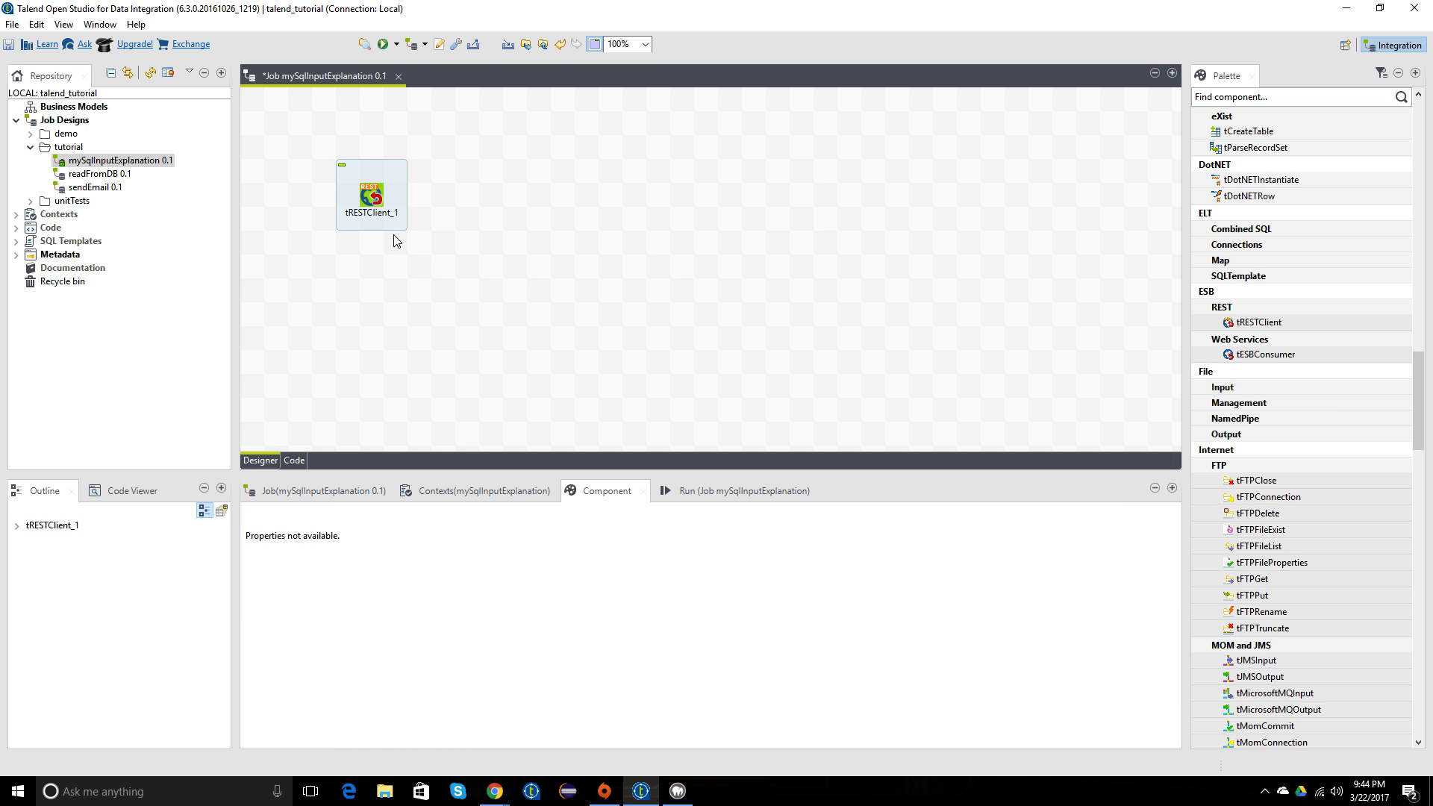
{"action": "left_click", "coordinate": [377, 213]}
{"action": "left_click", "coordinate": [435, 550]}
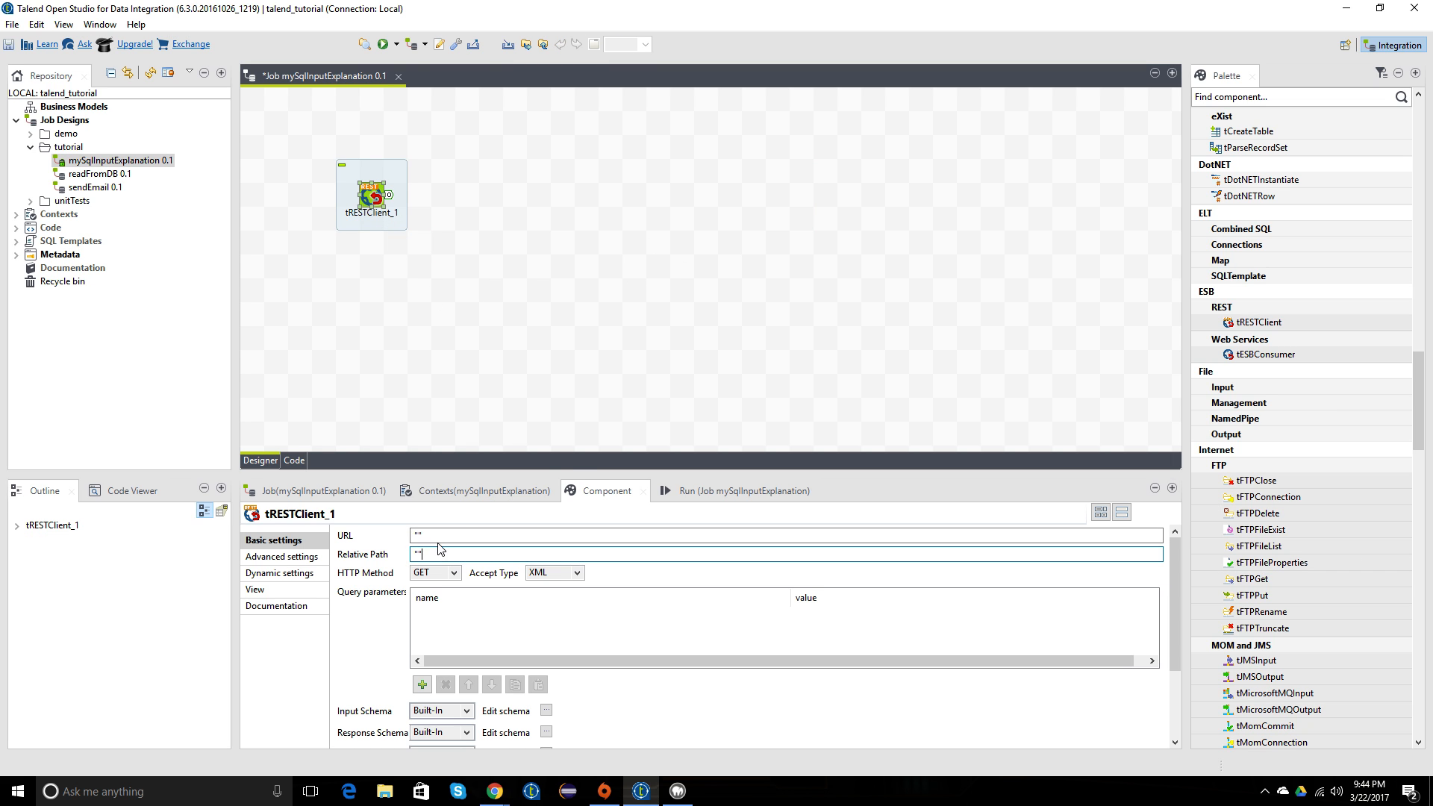
{"action": "left_click", "coordinate": [420, 535]}
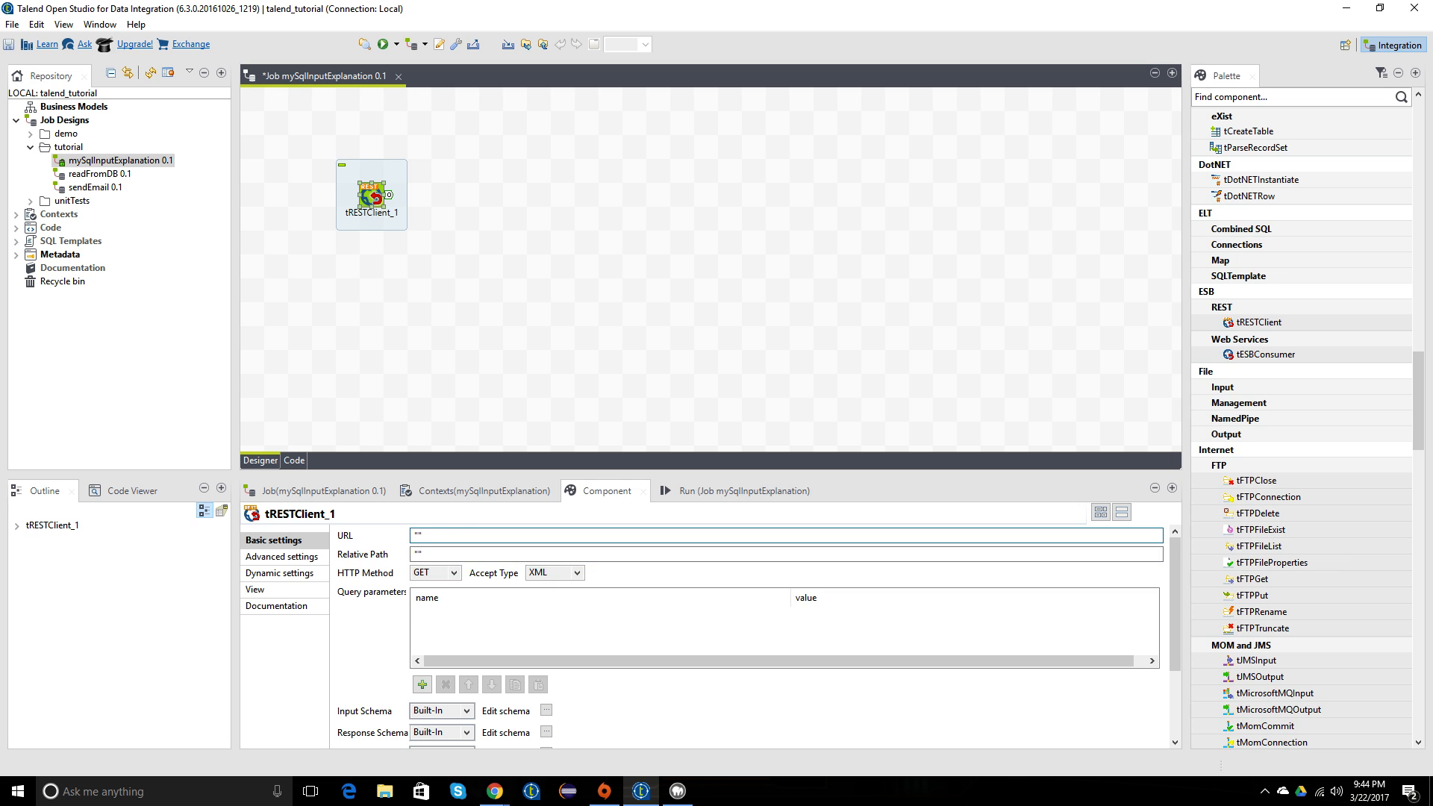
{"action": "key", "text": "alt+Tab"}
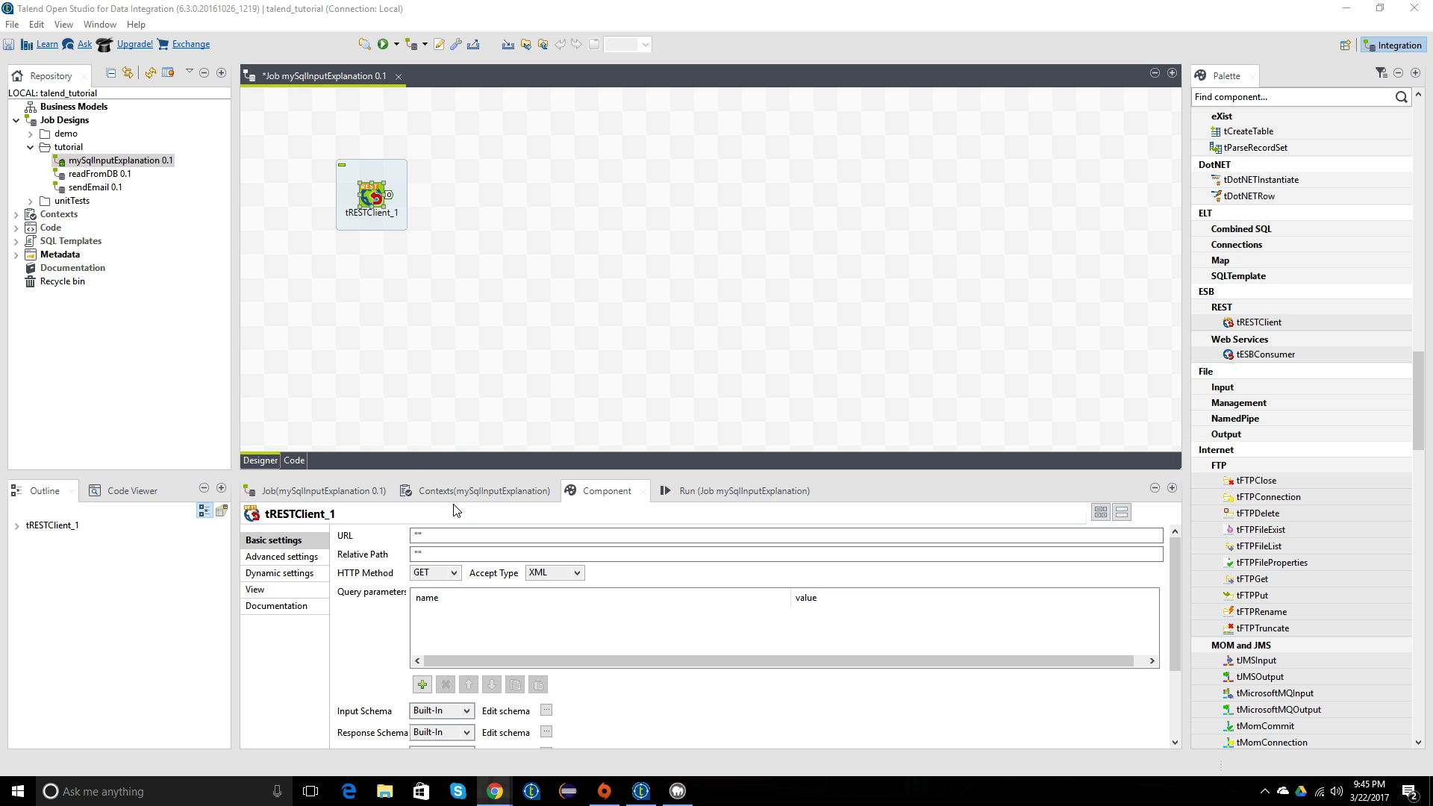
{"action": "left_click", "coordinate": [449, 537]}
{"action": "type", "text": "https://jsonplaceholder.typicode.com"}
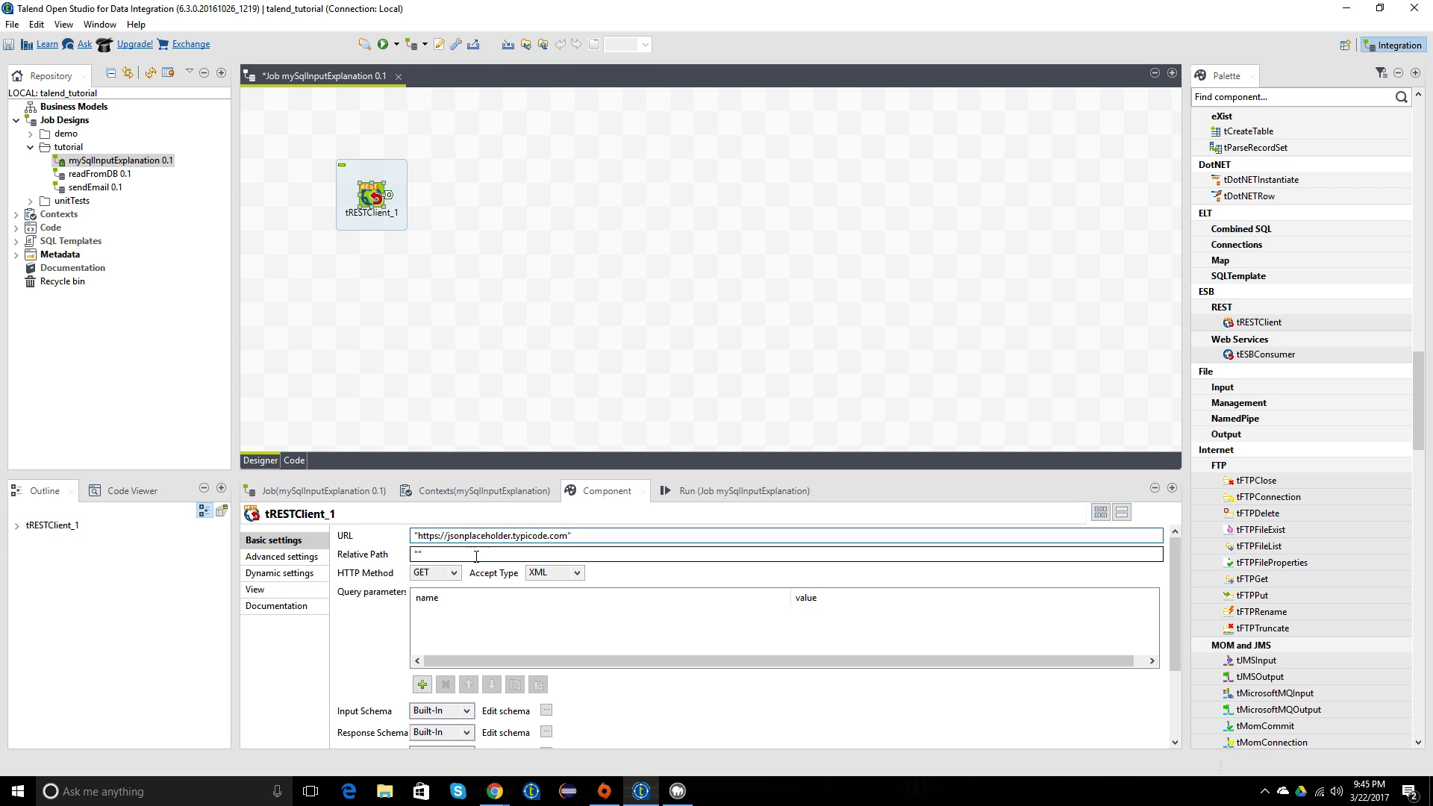
Set the relative path of tRESTClient_1 to "/posts/1".
{"action": "left_click", "coordinate": [459, 551]}
{"action": "key", "text": "alt+Tab"}
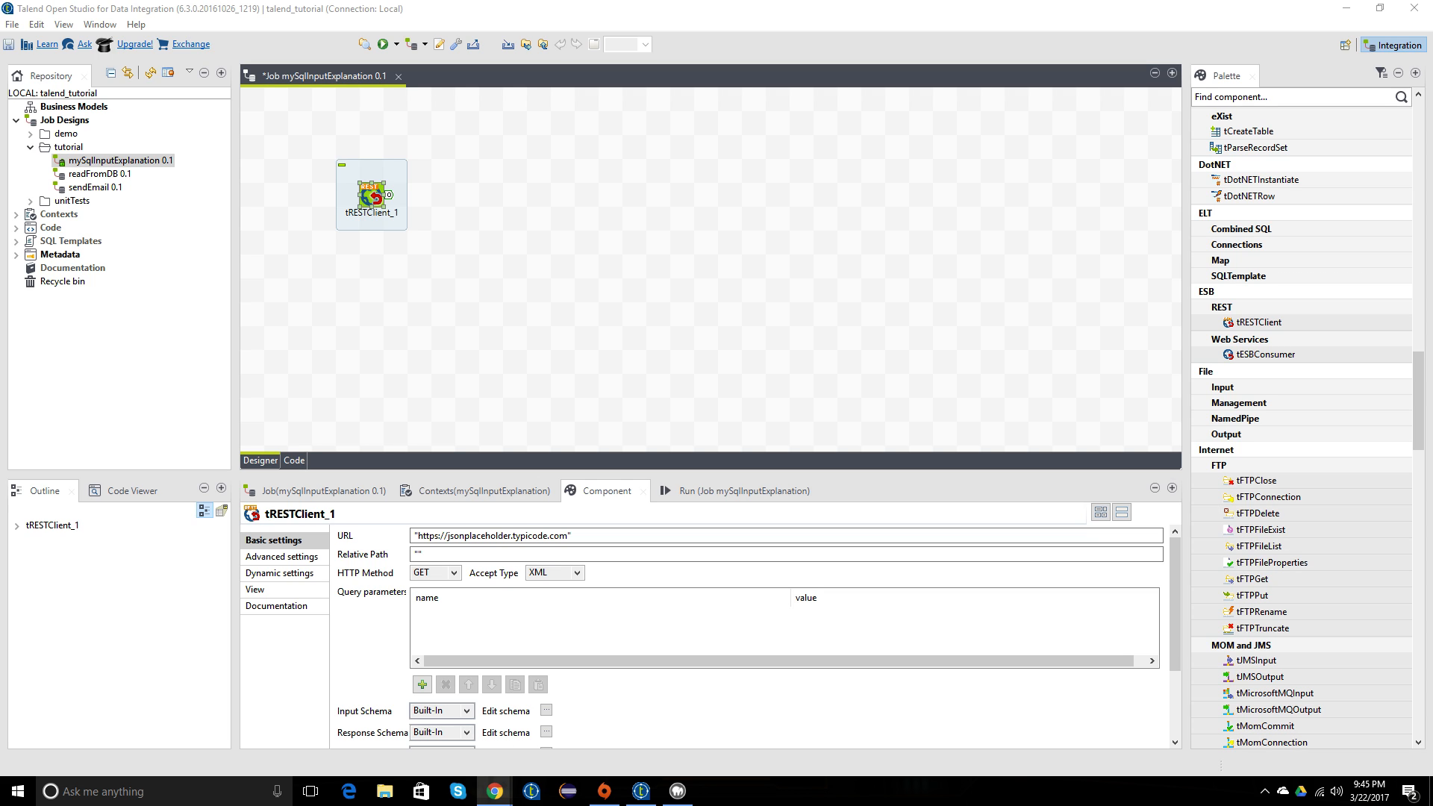
{"action": "left_click", "coordinate": [438, 557]}
{"action": "key", "text": "Left"}
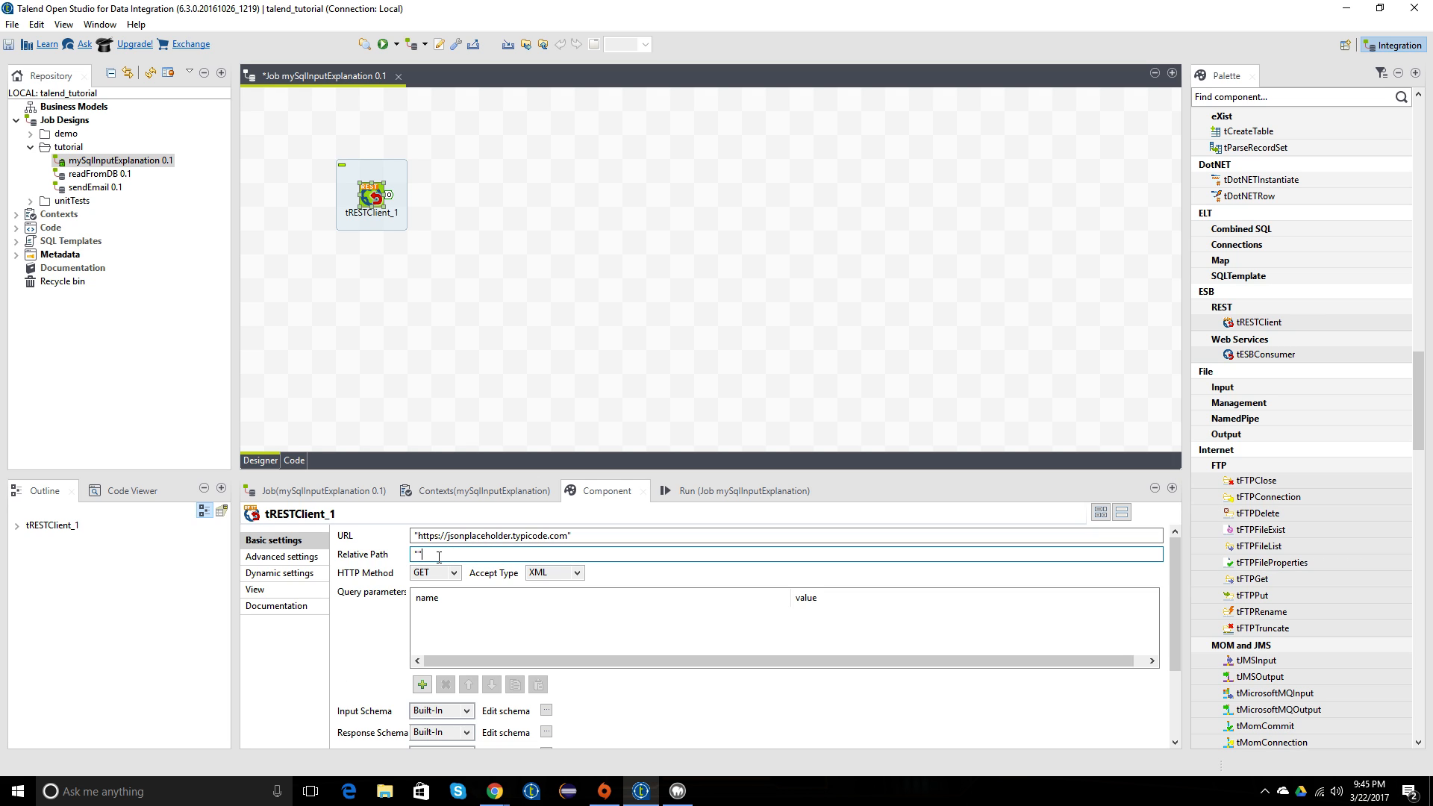
{"action": "type", "text": "/posts/1"}
Set the accept type of tRESTClient_1 to any, with GET kept as the HTTP method.
{"action": "left_click", "coordinate": [556, 574]}
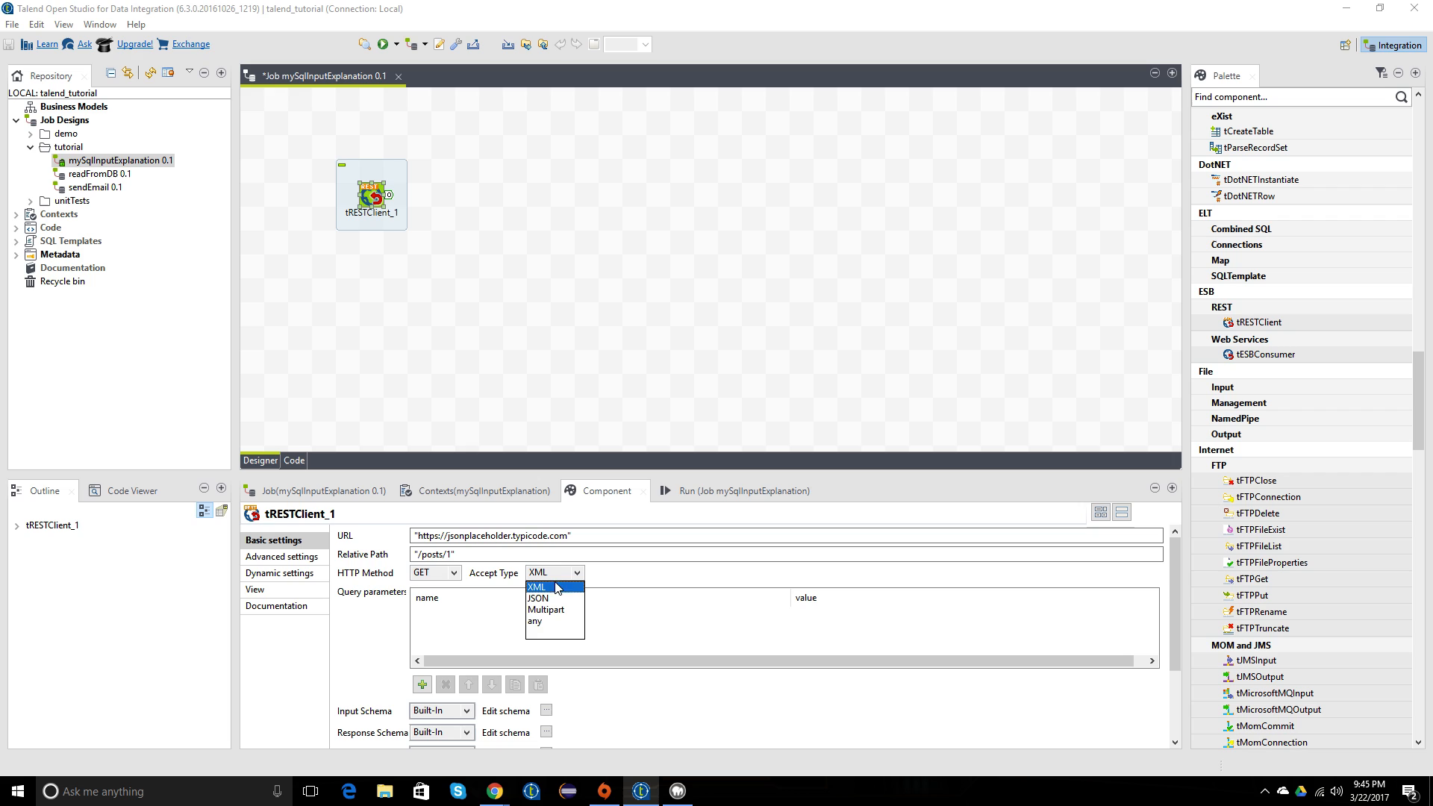
{"action": "left_click", "coordinate": [550, 628]}
{"action": "left_click", "coordinate": [621, 536]}
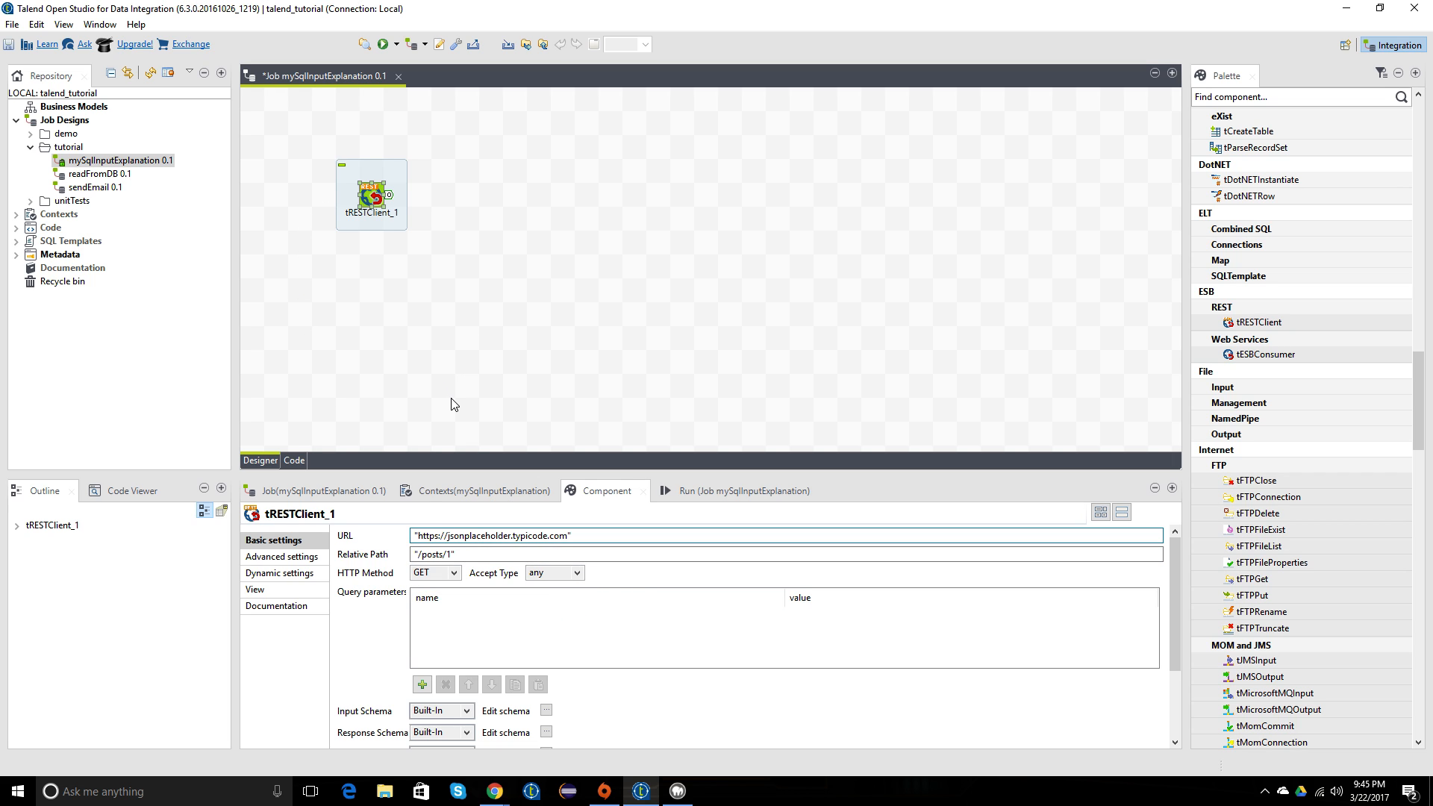
{"action": "left_click", "coordinate": [532, 574]}
{"action": "left_click", "coordinate": [599, 574]}
Review the remaining basic settings of tRESTClient_1 and enable Log messages in its advanced settings.
{"action": "scroll", "coordinate": [411, 646], "scroll_direction": "down", "scroll_amount": 1}
{"action": "scroll", "coordinate": [398, 642], "scroll_direction": "up", "scroll_amount": 1}
{"action": "scroll", "coordinate": [397, 641], "scroll_direction": "down", "scroll_amount": 1}
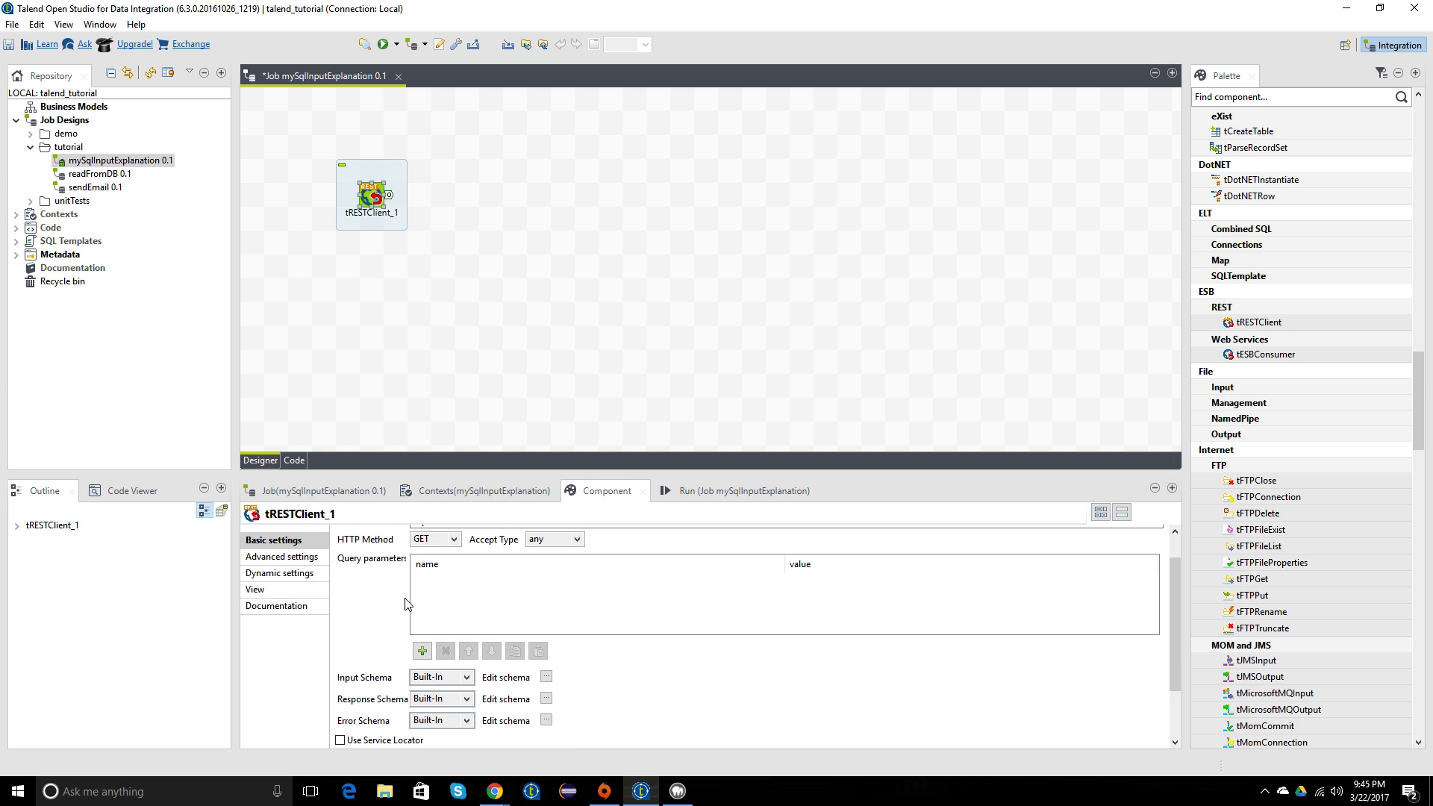
{"action": "scroll", "coordinate": [643, 685], "scroll_direction": "down", "scroll_amount": 2}
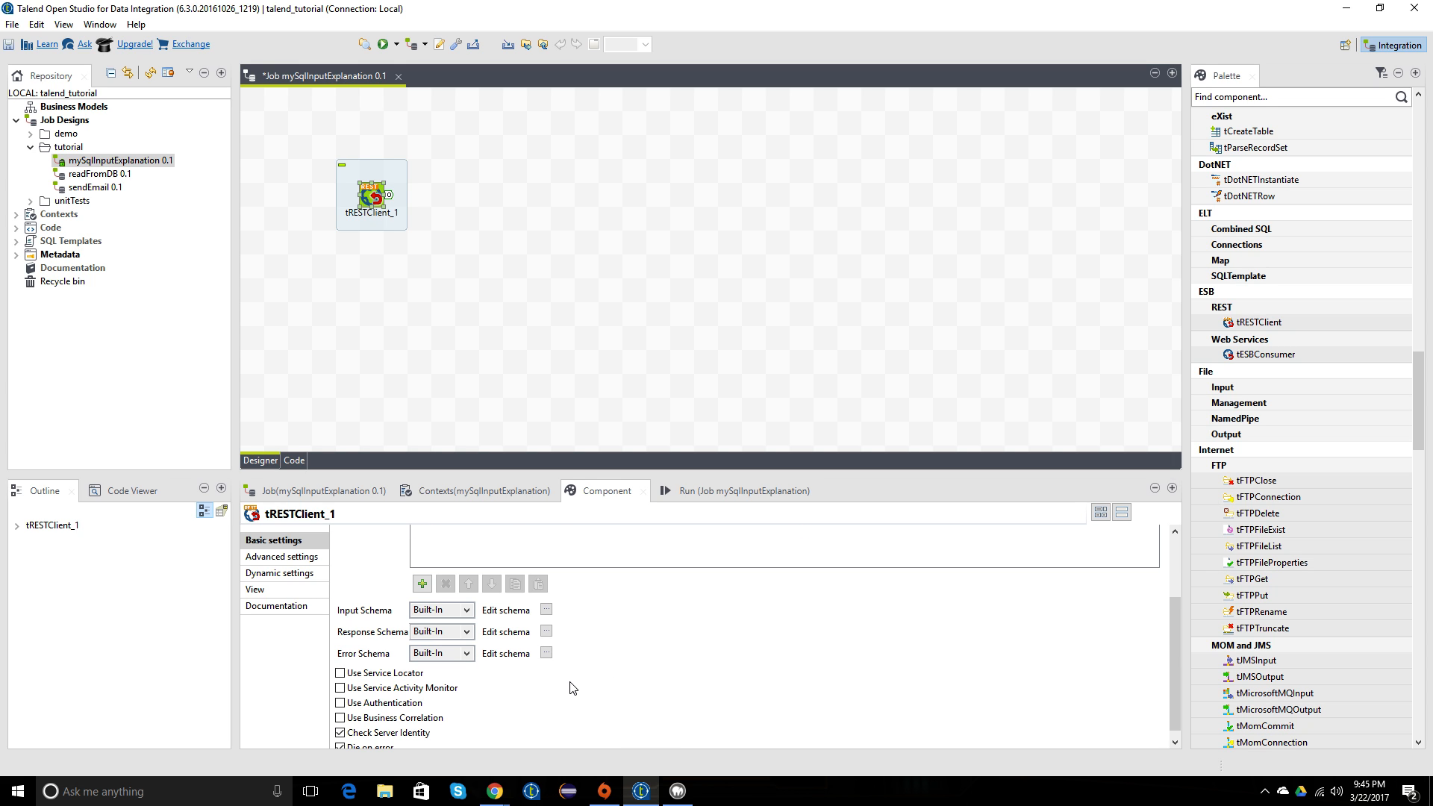
{"action": "scroll", "coordinate": [539, 679], "scroll_direction": "down", "scroll_amount": 1}
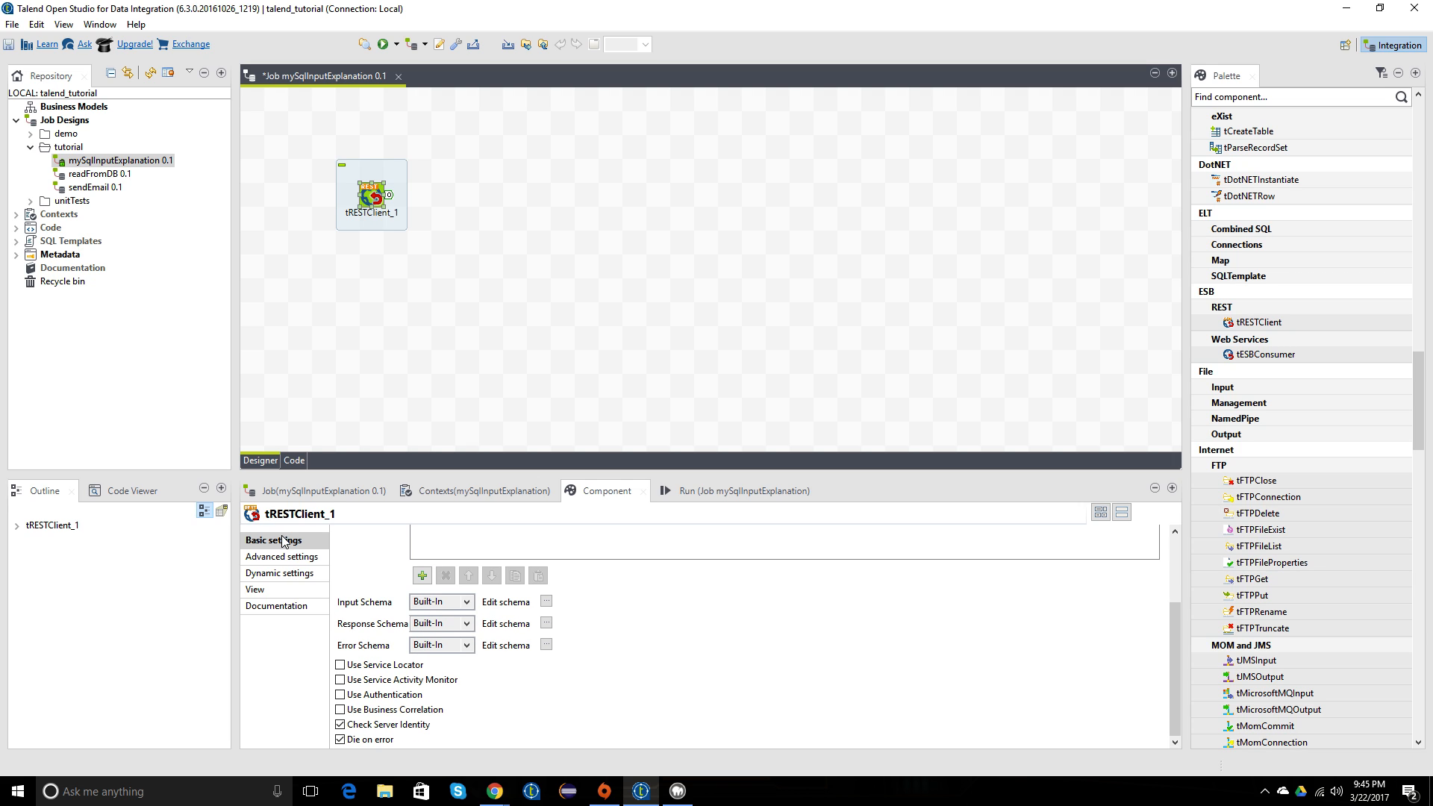
{"action": "left_click", "coordinate": [341, 740]}
{"action": "left_click", "coordinate": [277, 559]}
{"action": "left_click", "coordinate": [342, 534]}
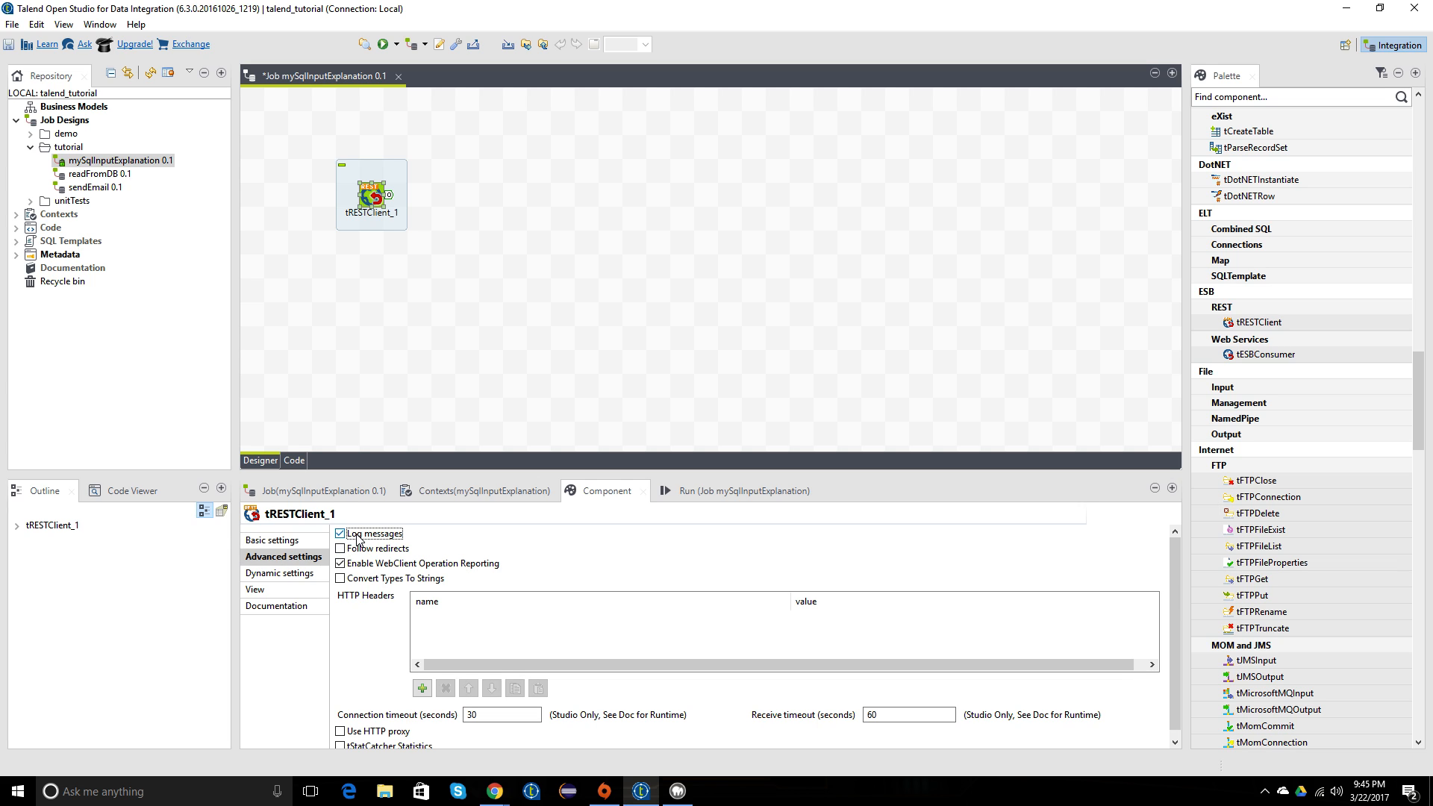
Look over the advanced, basic, dynamic and documentation settings of tRESTClient_1 and recheck its relative path.
{"action": "scroll", "coordinate": [359, 597], "scroll_direction": "down", "scroll_amount": 1}
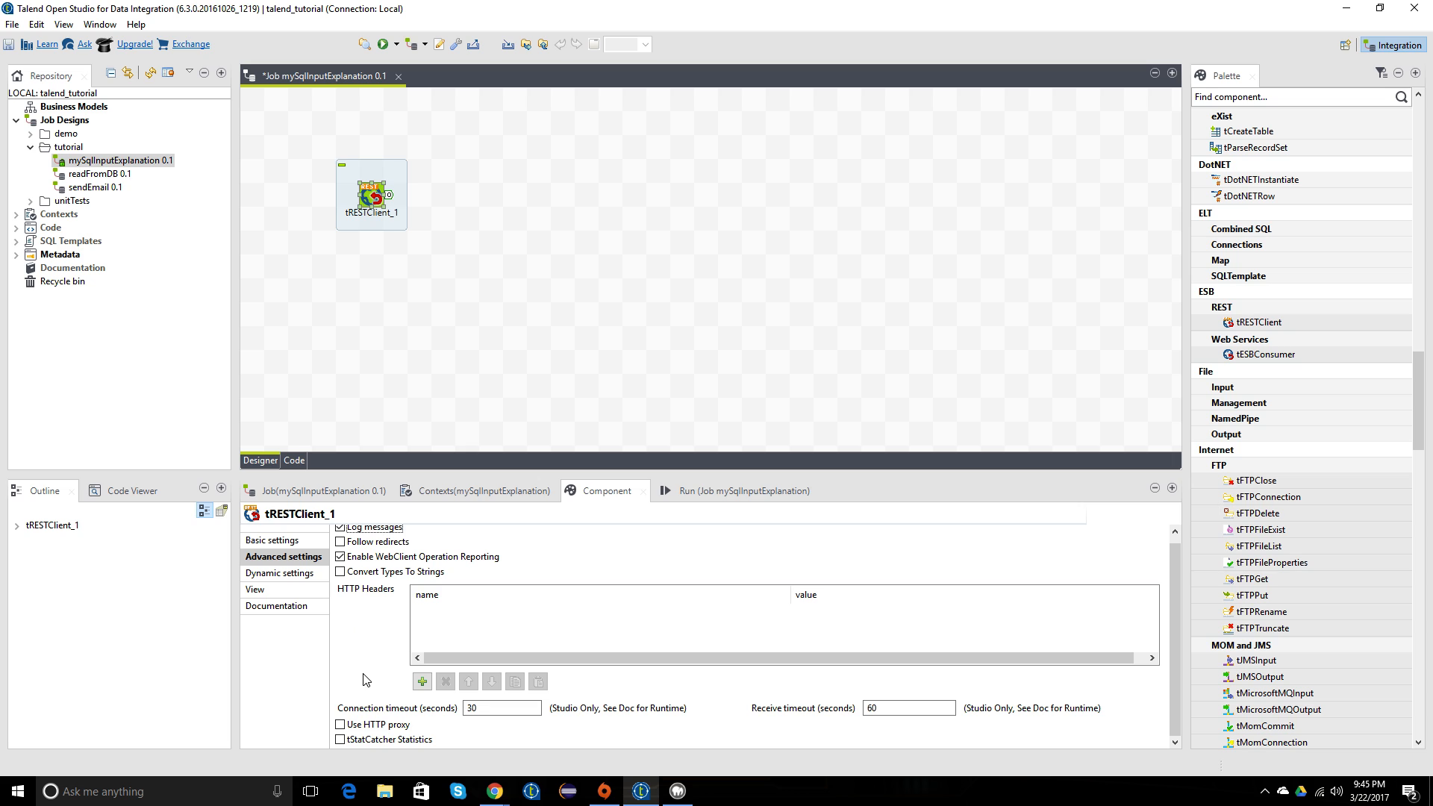
{"action": "scroll", "coordinate": [364, 672], "scroll_direction": "up", "scroll_amount": 1}
{"action": "scroll", "coordinate": [365, 673], "scroll_direction": "down", "scroll_amount": 1}
{"action": "left_click", "coordinate": [276, 541]}
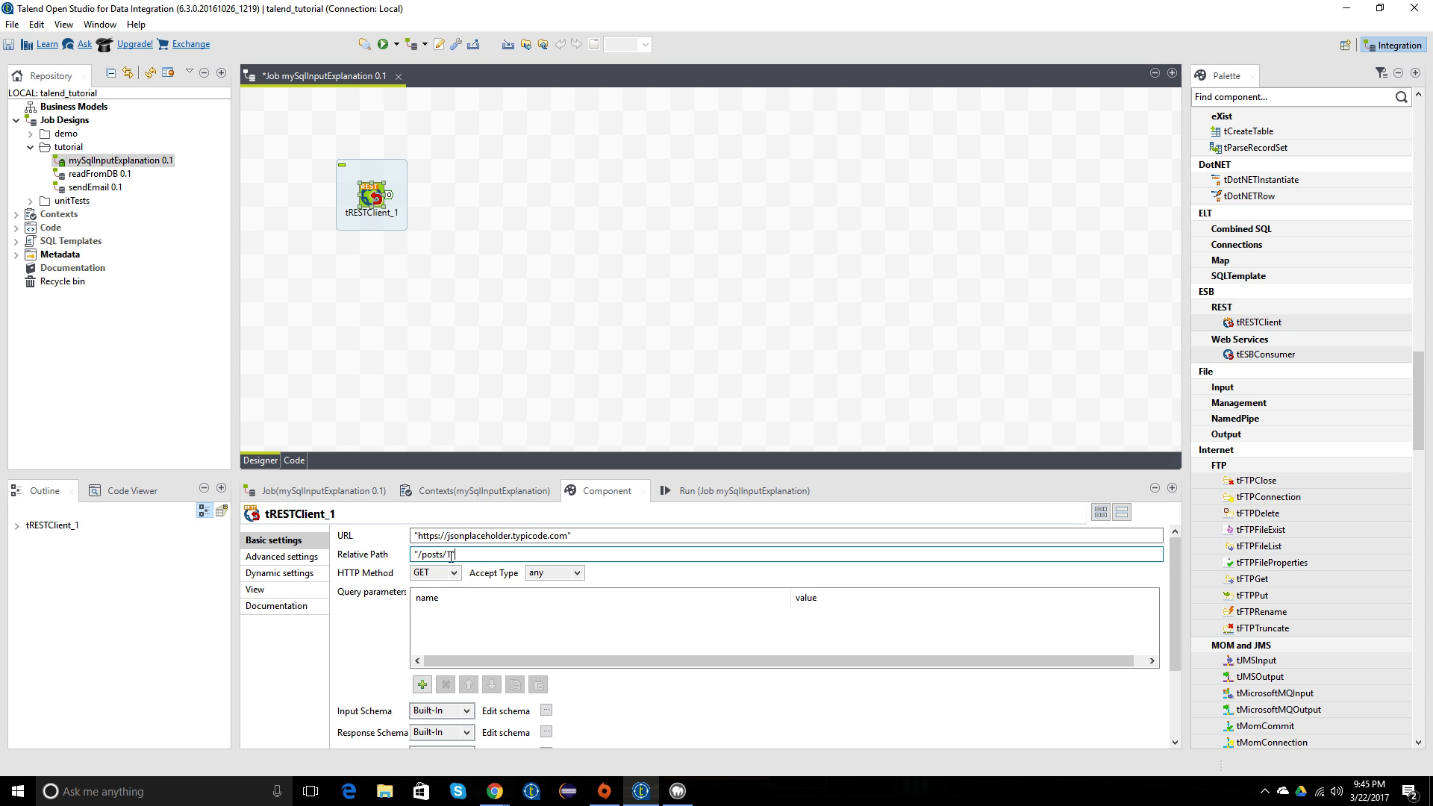
{"action": "double_click", "coordinate": [447, 555]}
{"action": "left_click", "coordinate": [355, 657]}
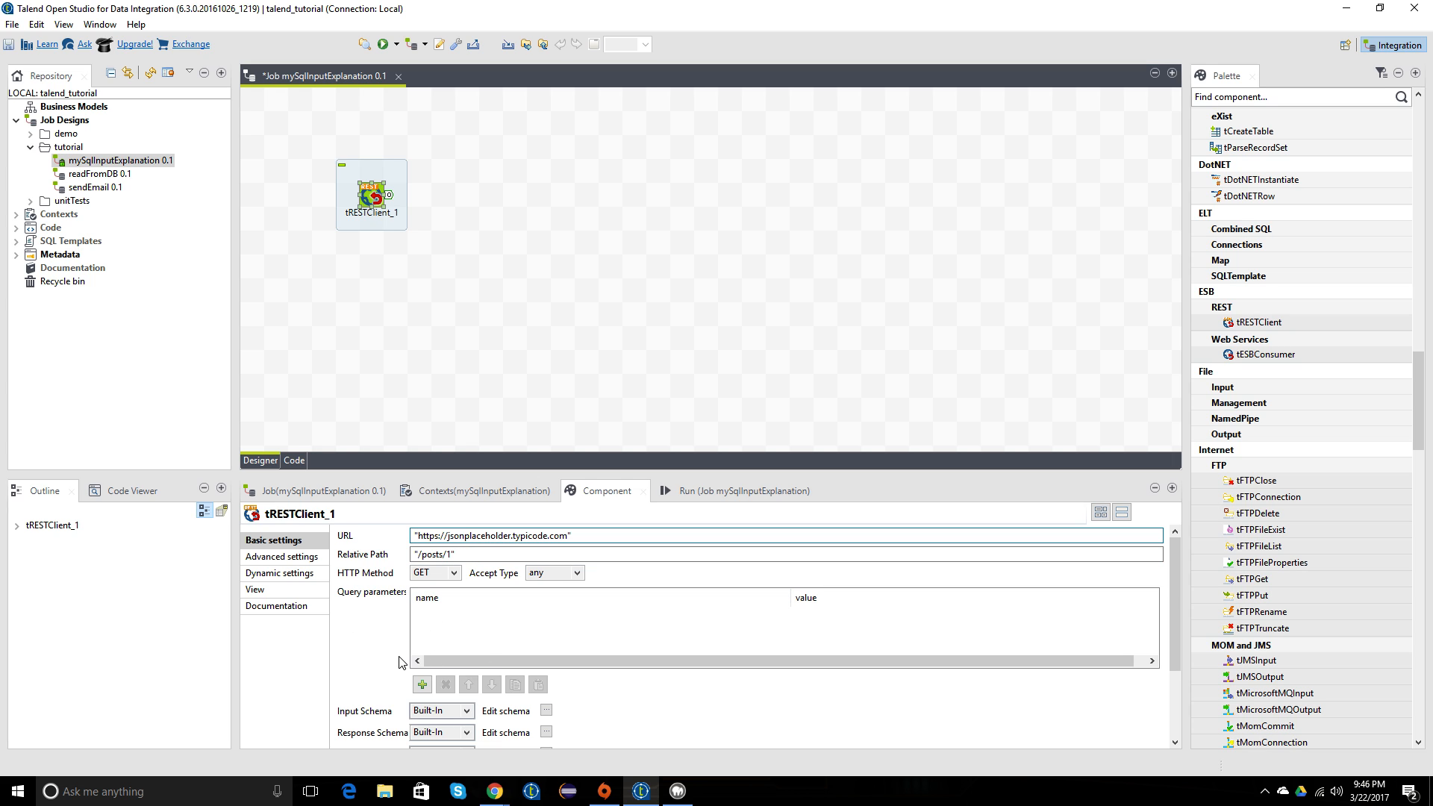
{"action": "left_click", "coordinate": [291, 573]}
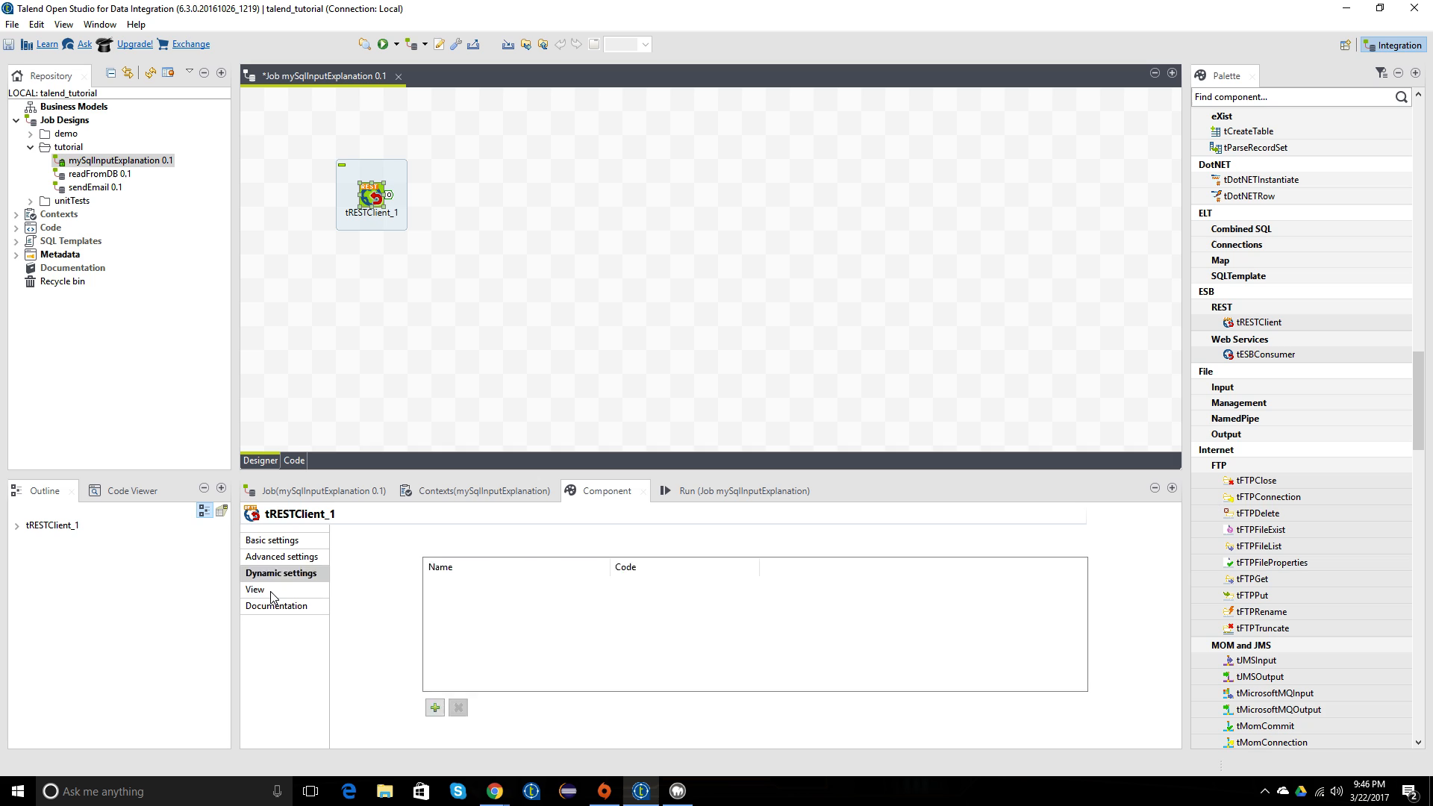
{"action": "left_click", "coordinate": [278, 605]}
{"action": "left_click", "coordinate": [416, 361]}
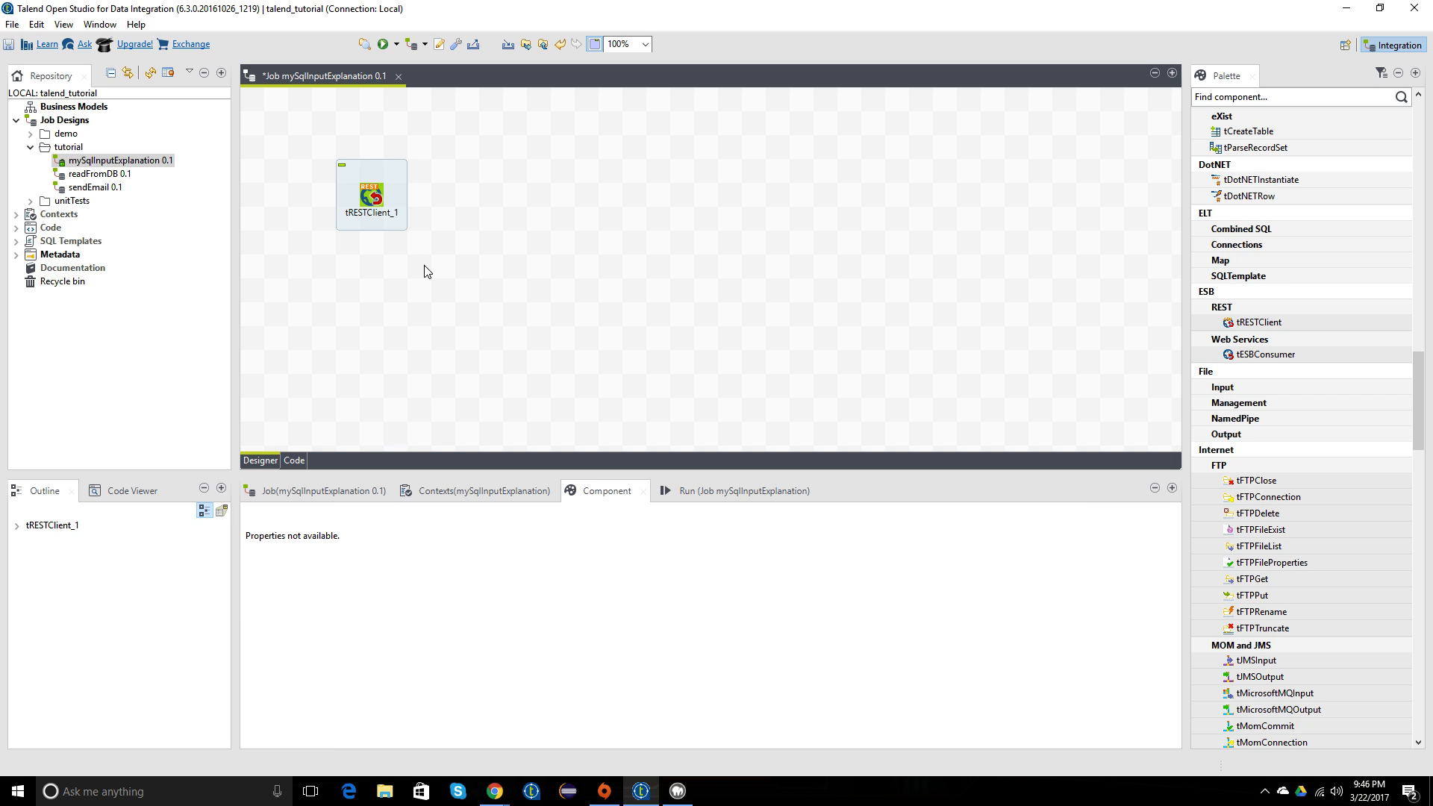
{"action": "left_click", "coordinate": [382, 203]}
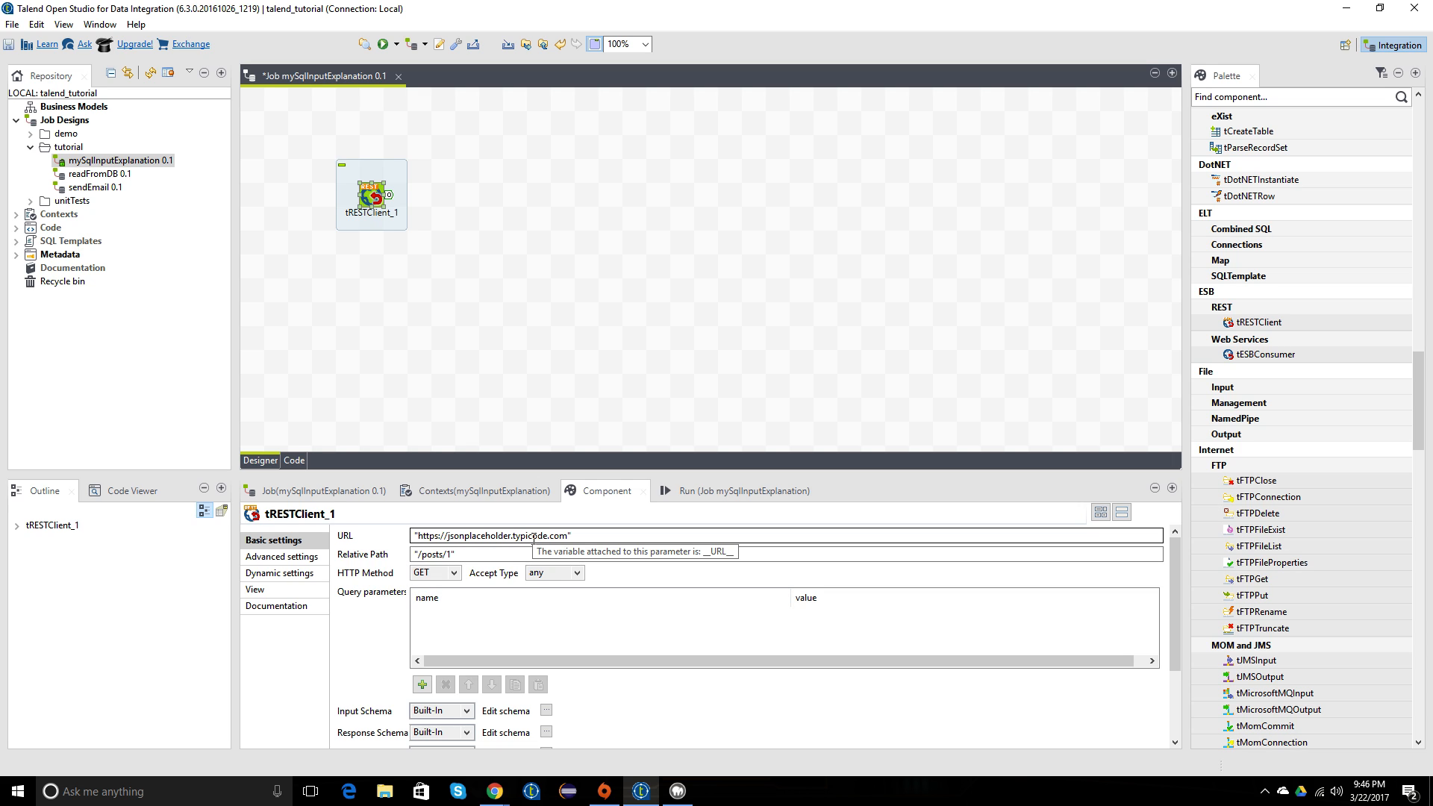
{"action": "left_click", "coordinate": [477, 329]}
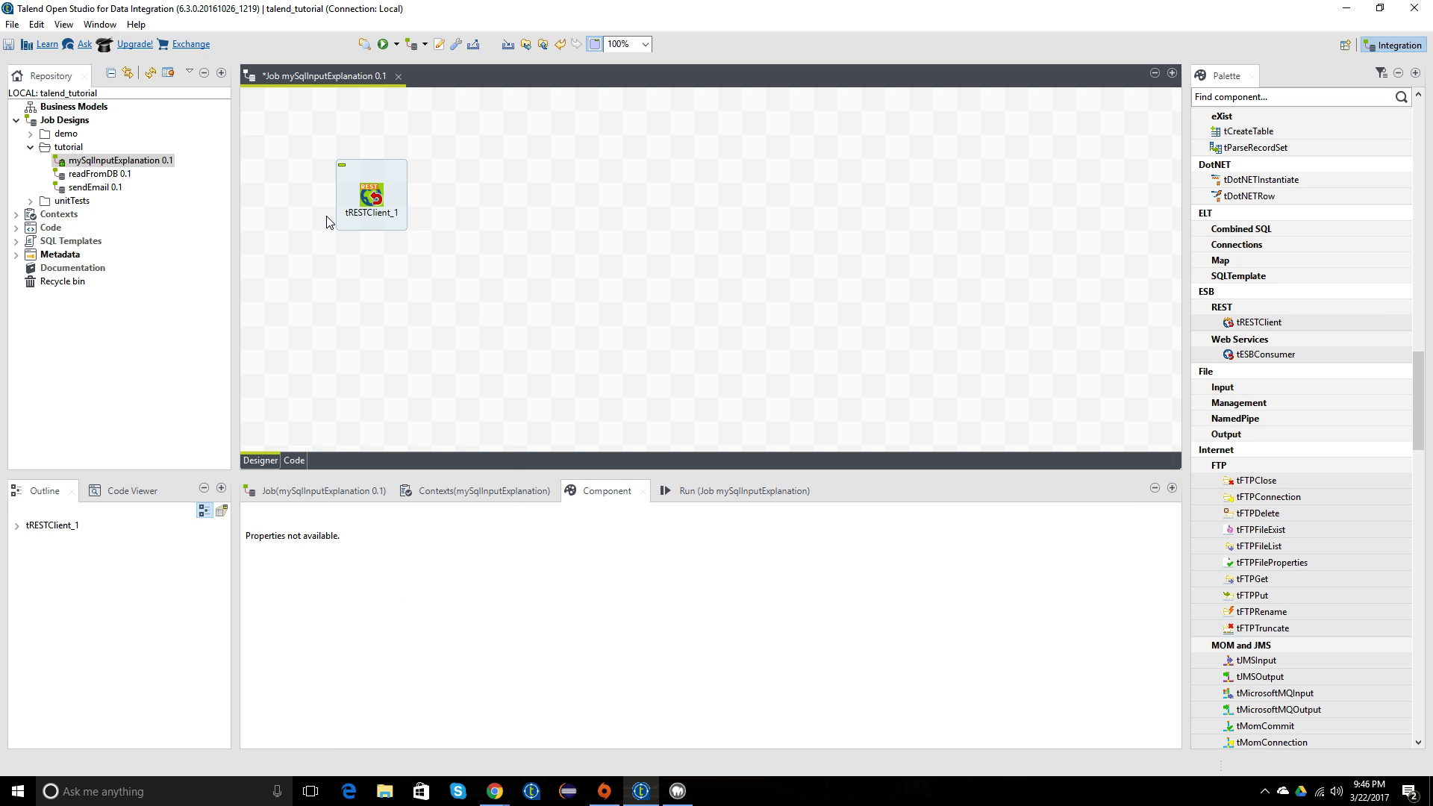
Save the mySqlInputExplanation job and run it.
{"action": "key", "text": "ctrl+s"}
{"action": "left_click", "coordinate": [139, 164]}
{"action": "right_click", "coordinate": [140, 164]}
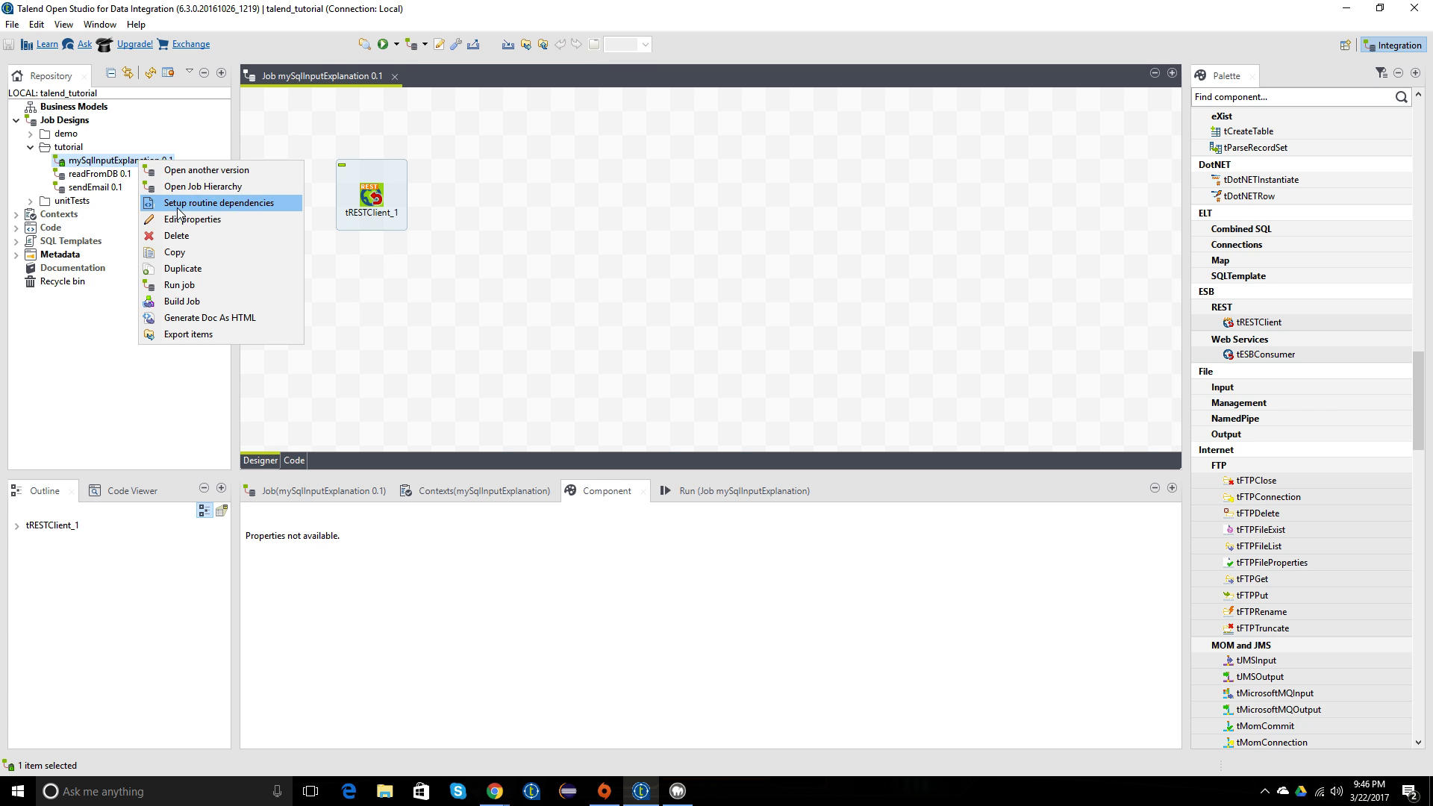
{"action": "left_click", "coordinate": [191, 285]}
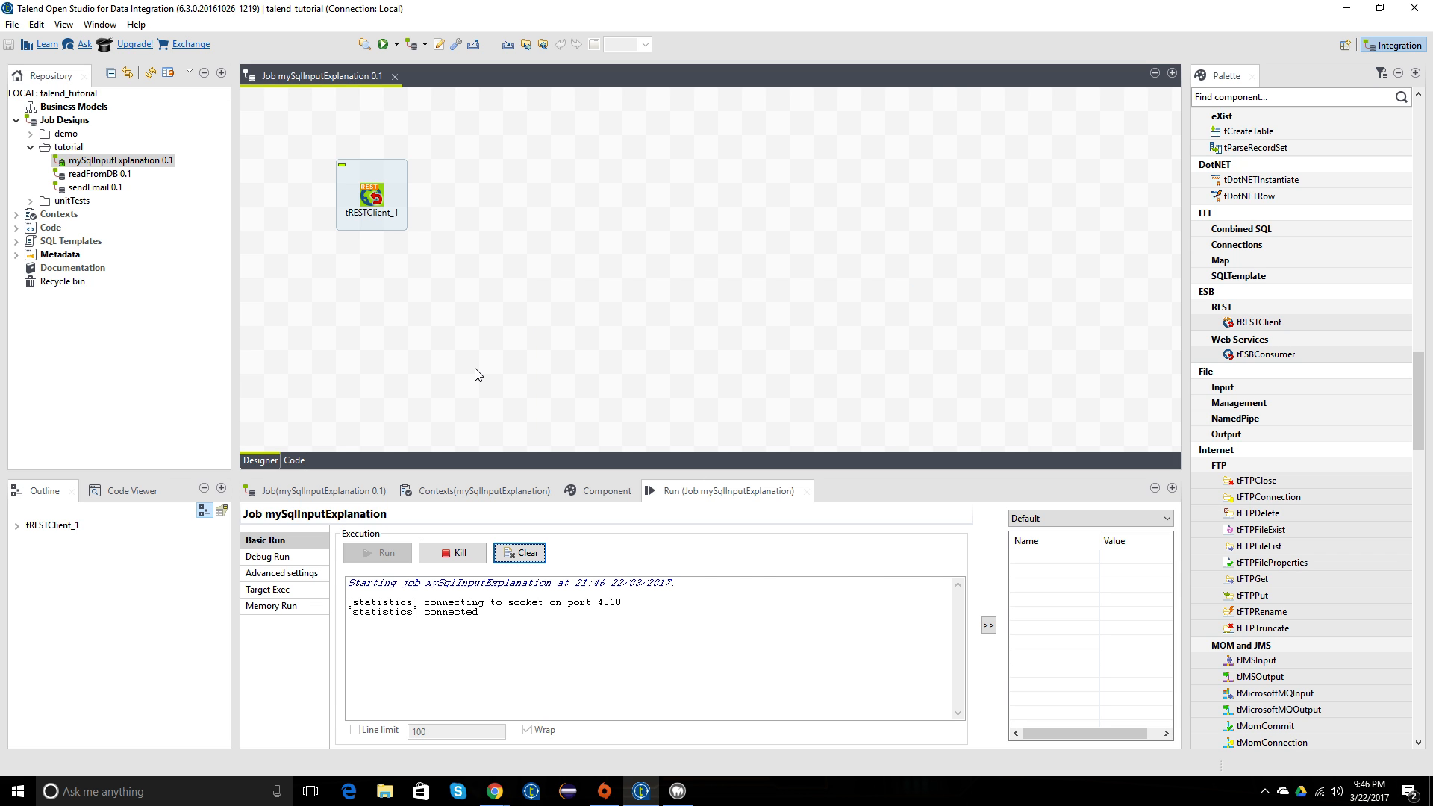
Enlarge the run console and read through the execution output of the job for the cause of the exception.
{"action": "left_click_drag", "start_coordinate": [531, 473], "coordinate": [528, 313]}
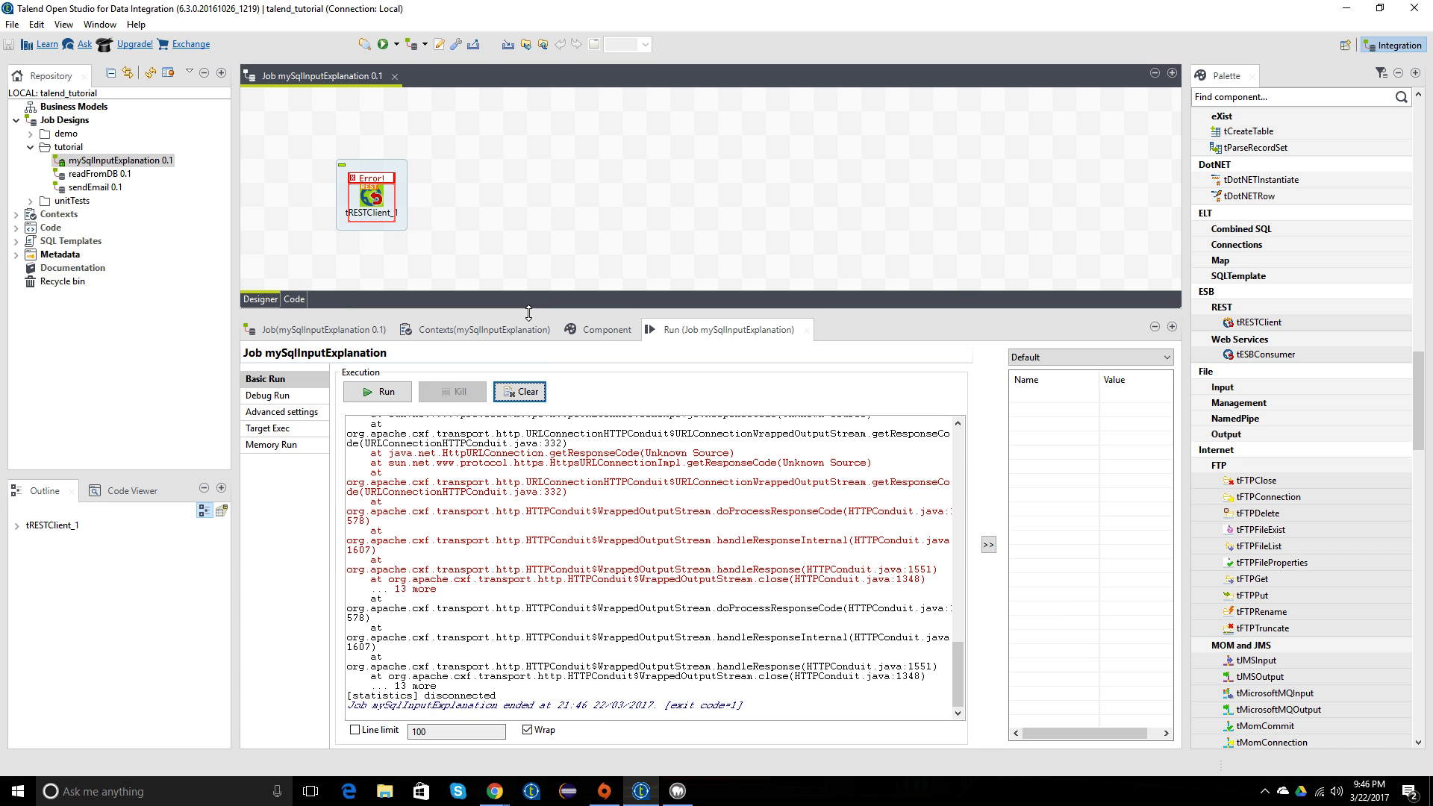
{"action": "scroll", "coordinate": [625, 625], "scroll_direction": "up", "scroll_amount": 15}
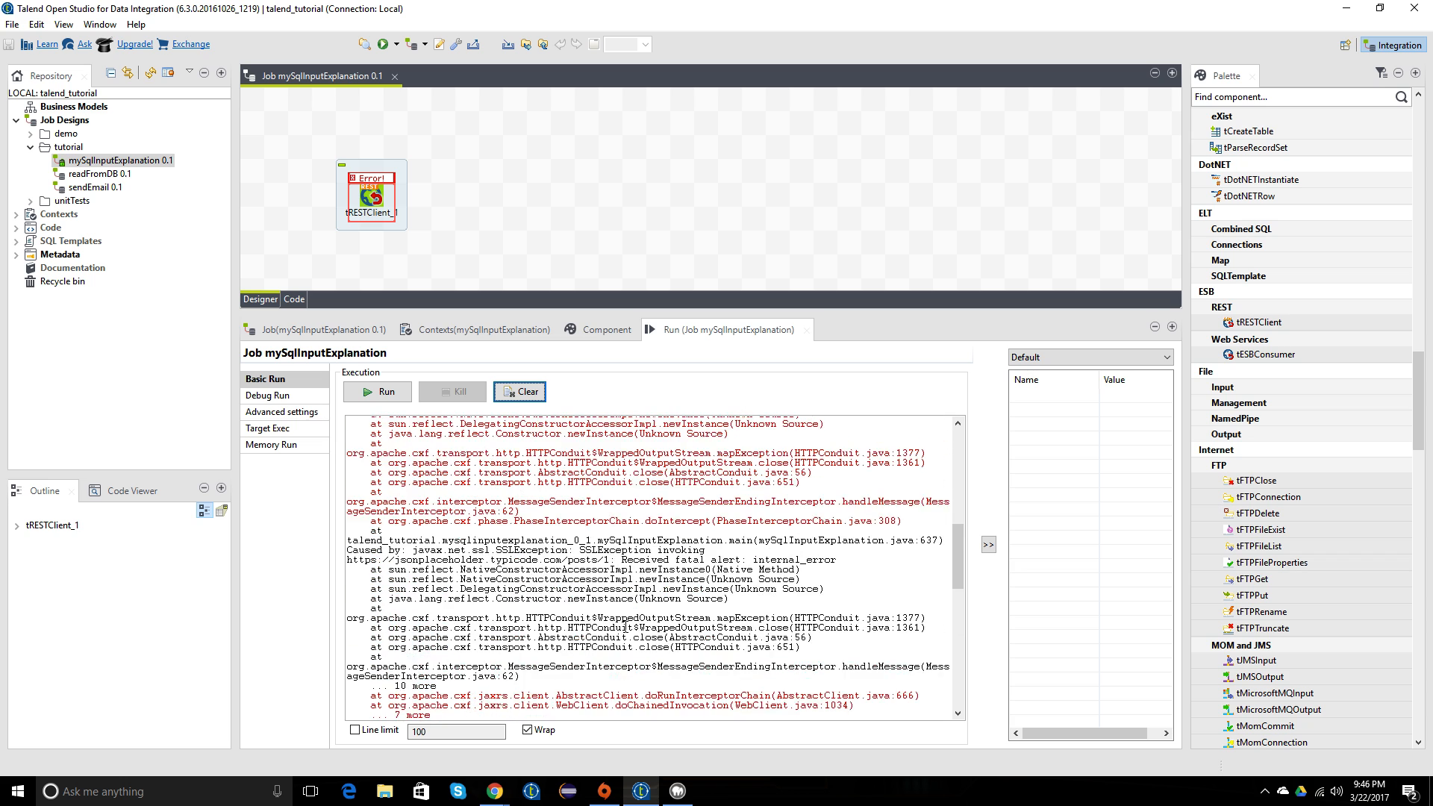
{"action": "scroll", "coordinate": [625, 626], "scroll_direction": "up", "scroll_amount": 5}
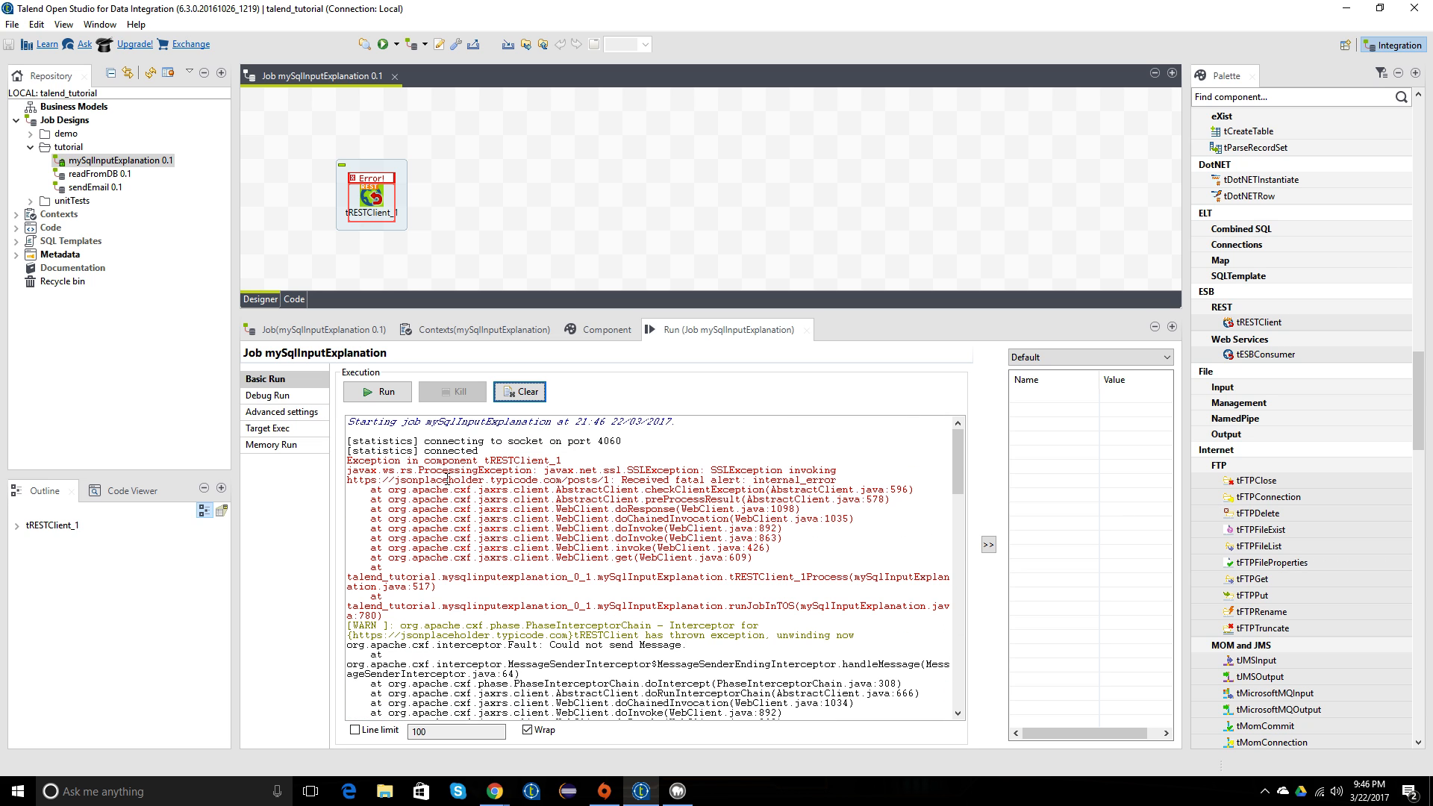
{"action": "left_click_drag", "start_coordinate": [532, 469], "coordinate": [747, 467]}
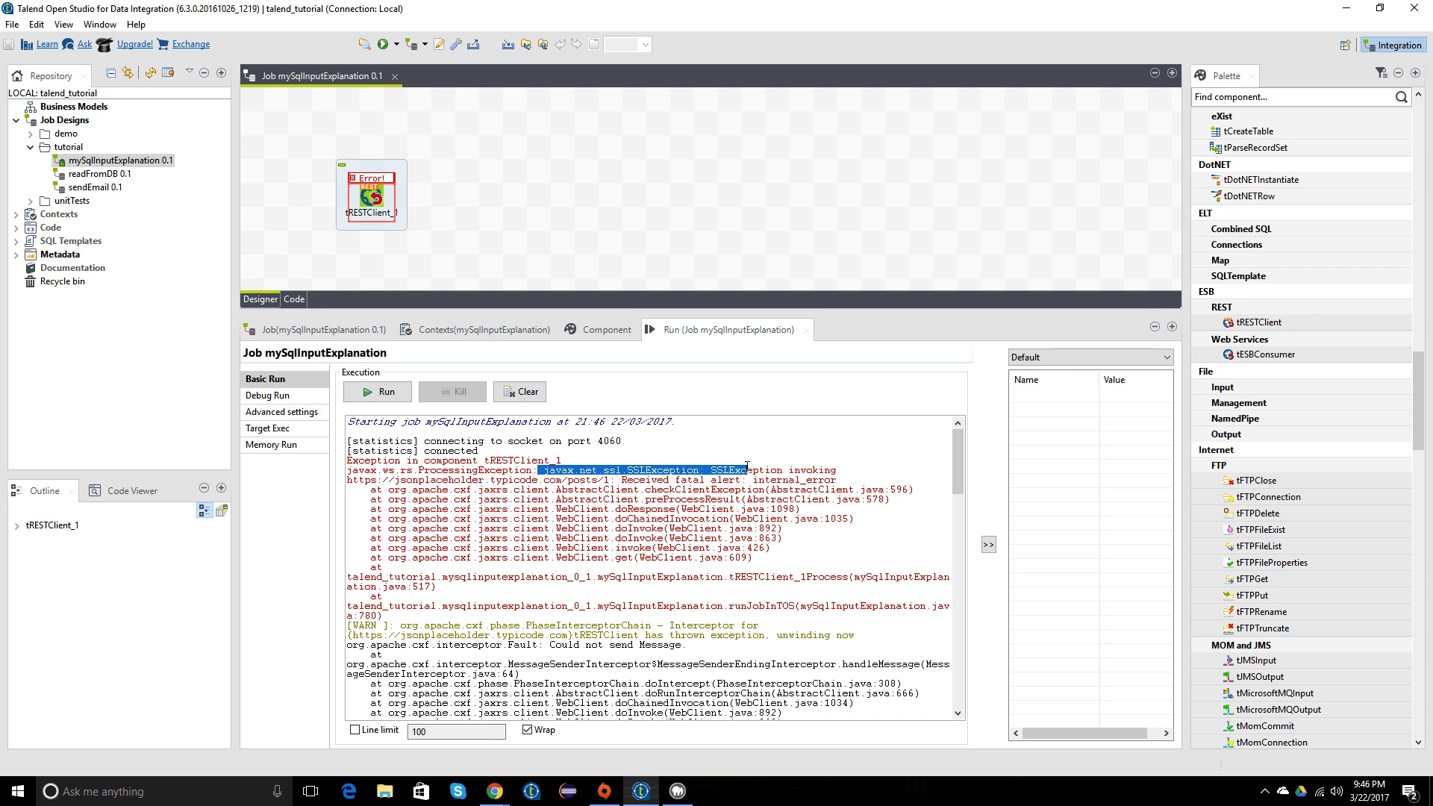
{"action": "left_click_drag", "start_coordinate": [745, 467], "coordinate": [743, 467]}
{"action": "left_click", "coordinate": [775, 625]}
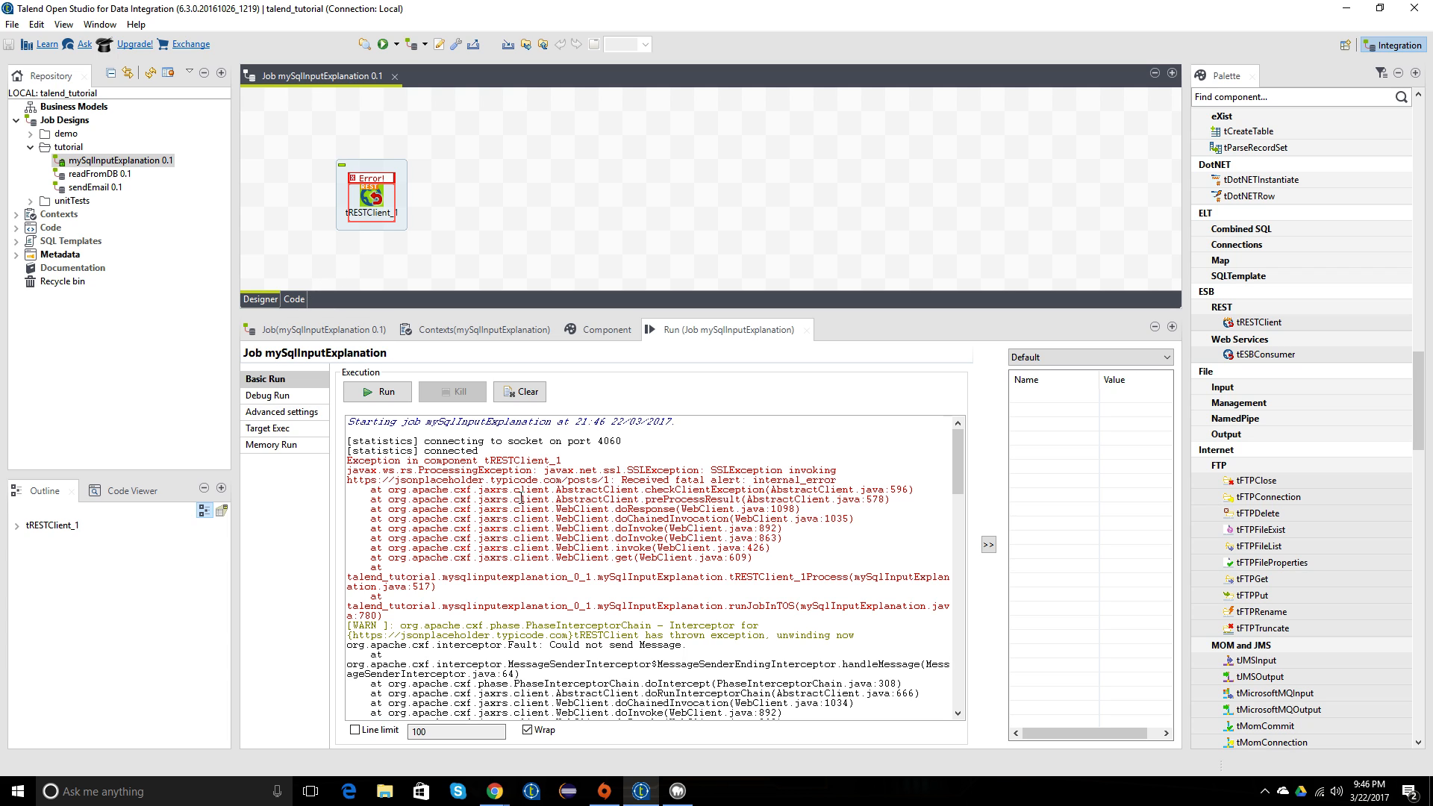
{"action": "scroll", "coordinate": [593, 542], "scroll_direction": "down", "scroll_amount": 1}
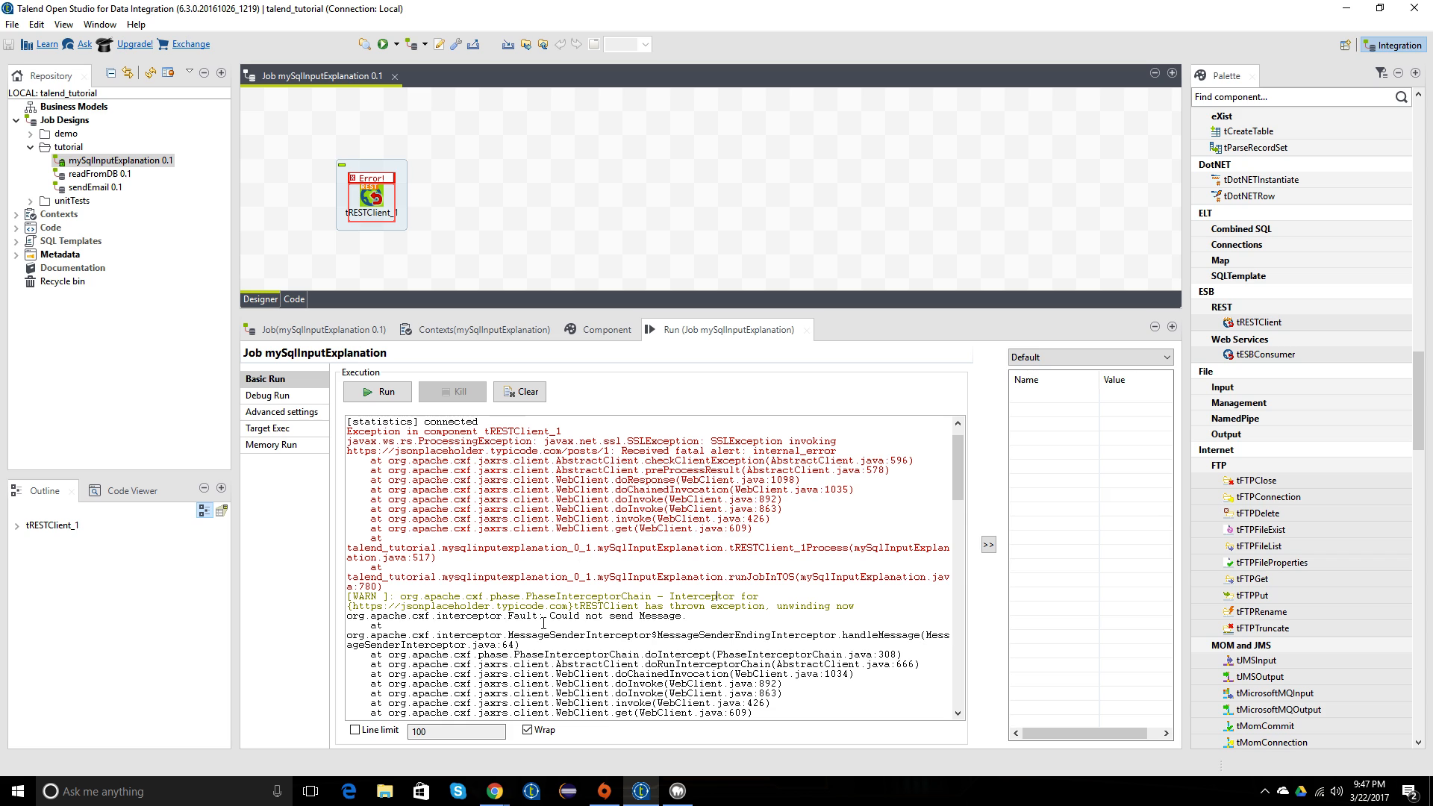
{"action": "scroll", "coordinate": [543, 624], "scroll_direction": "down", "scroll_amount": 10}
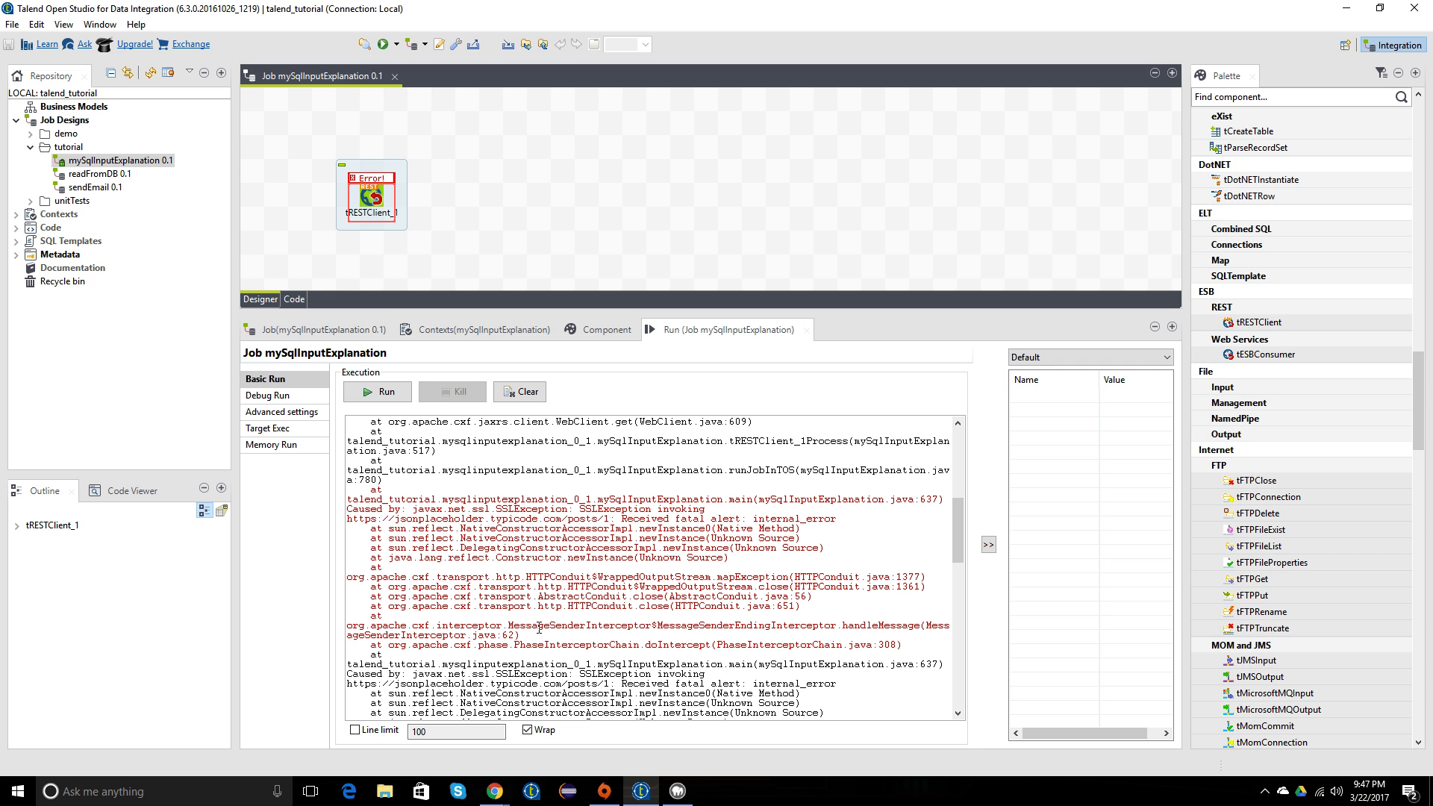
{"action": "scroll", "coordinate": [540, 627], "scroll_direction": "down", "scroll_amount": 10}
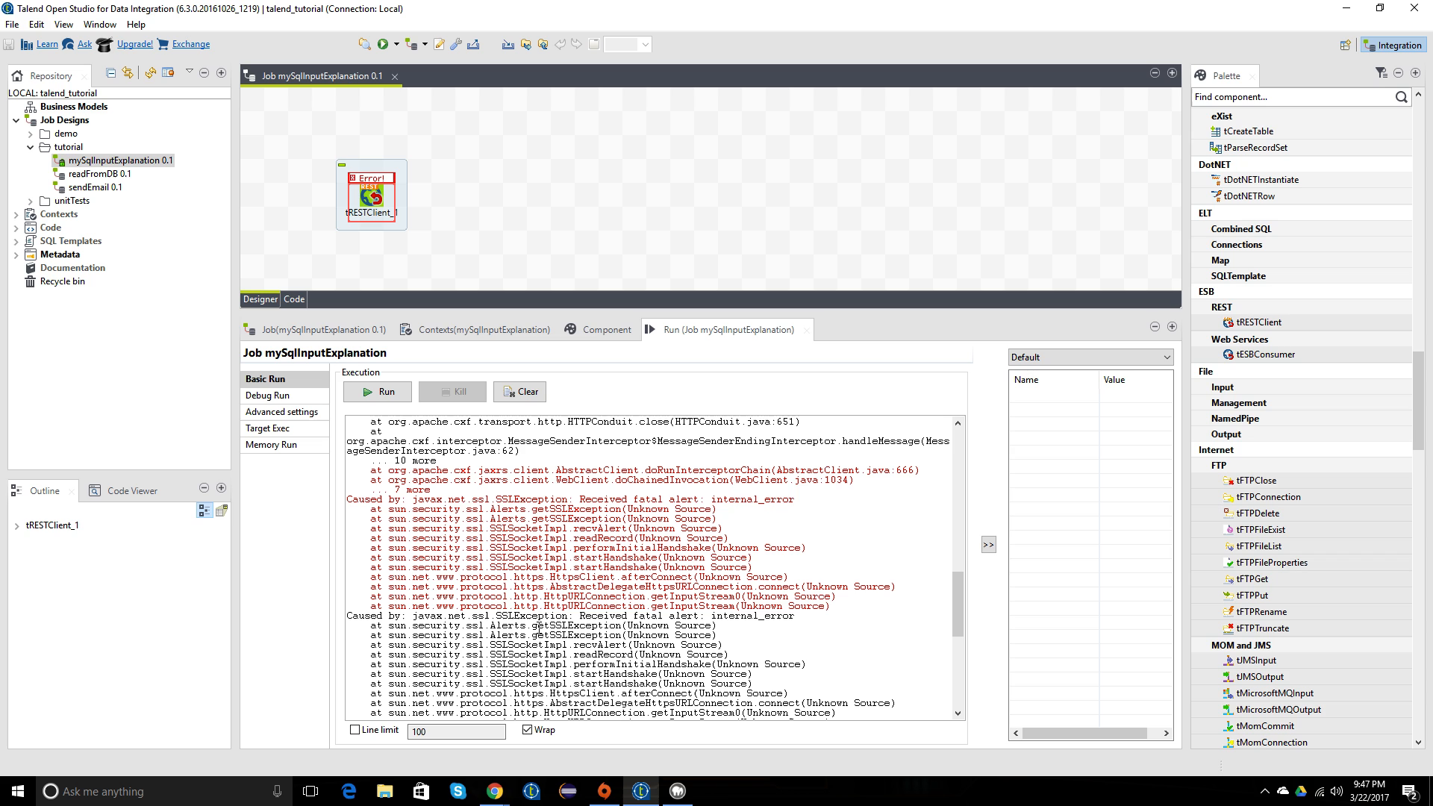
{"action": "scroll", "coordinate": [538, 627], "scroll_direction": "down", "scroll_amount": 10}
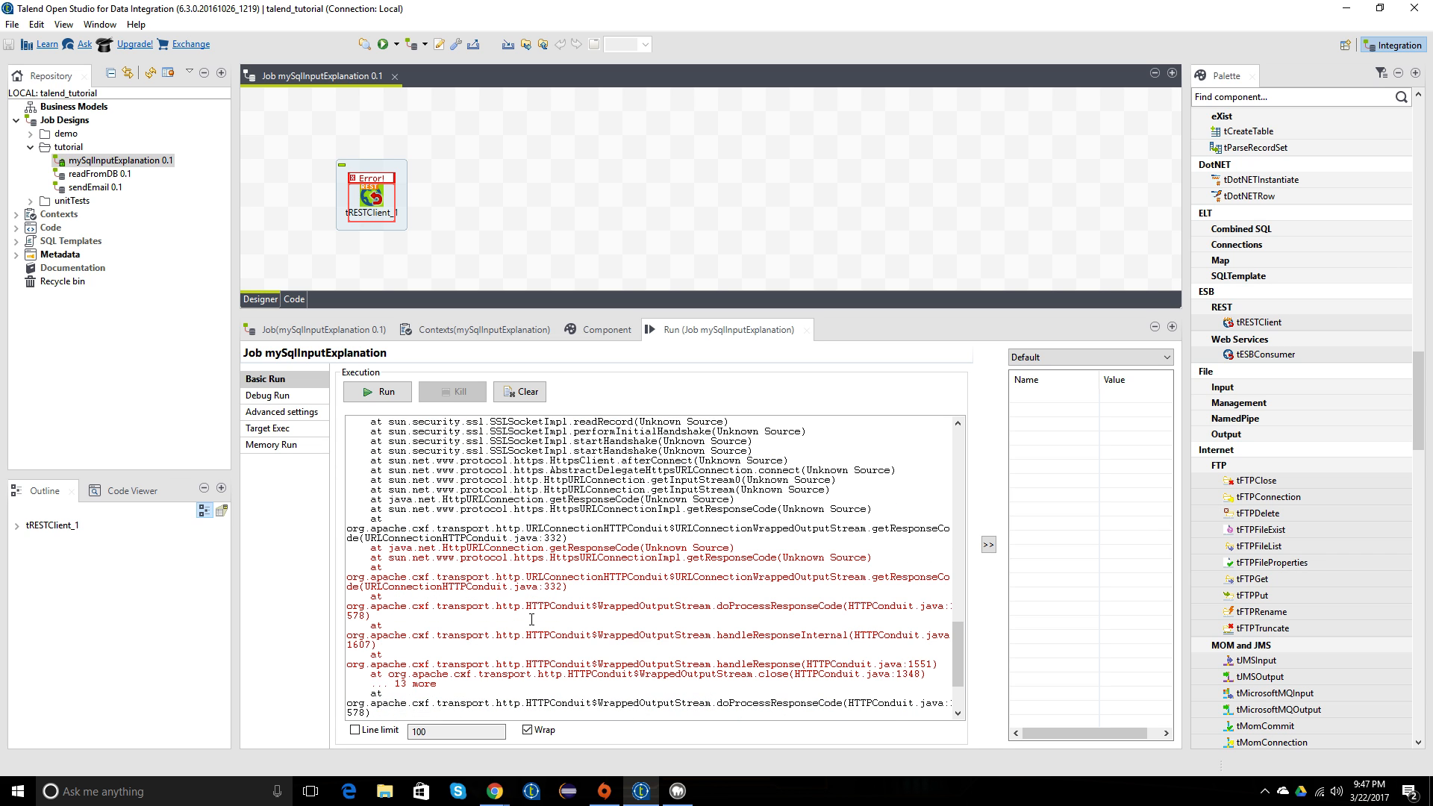
{"action": "scroll", "coordinate": [532, 619], "scroll_direction": "up", "scroll_amount": 5}
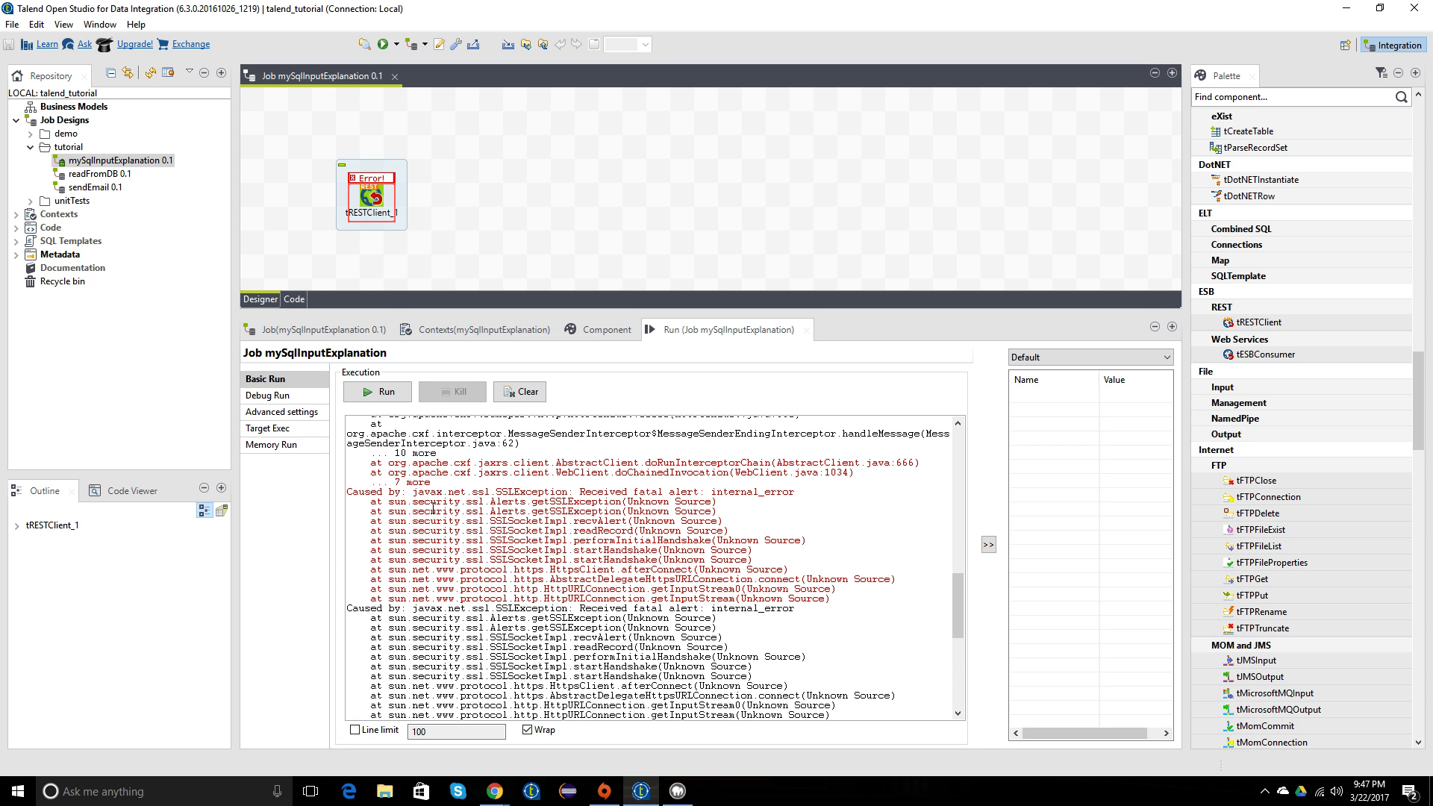
Undo the earlier edits back to the full job with localDB, tSetGlobalVar_1, the Hello flow, tREST_1 and the OnSubjobOk link to tRESTClient_1.
{"action": "left_click", "coordinate": [487, 252]}
{"action": "left_click_drag", "start_coordinate": [463, 309], "coordinate": [460, 440]}
{"action": "left_click_drag", "start_coordinate": [382, 205], "coordinate": [512, 294]}
{"action": "key", "text": "ctrl+z"}
{"action": "key", "text": "ctrl+z"}
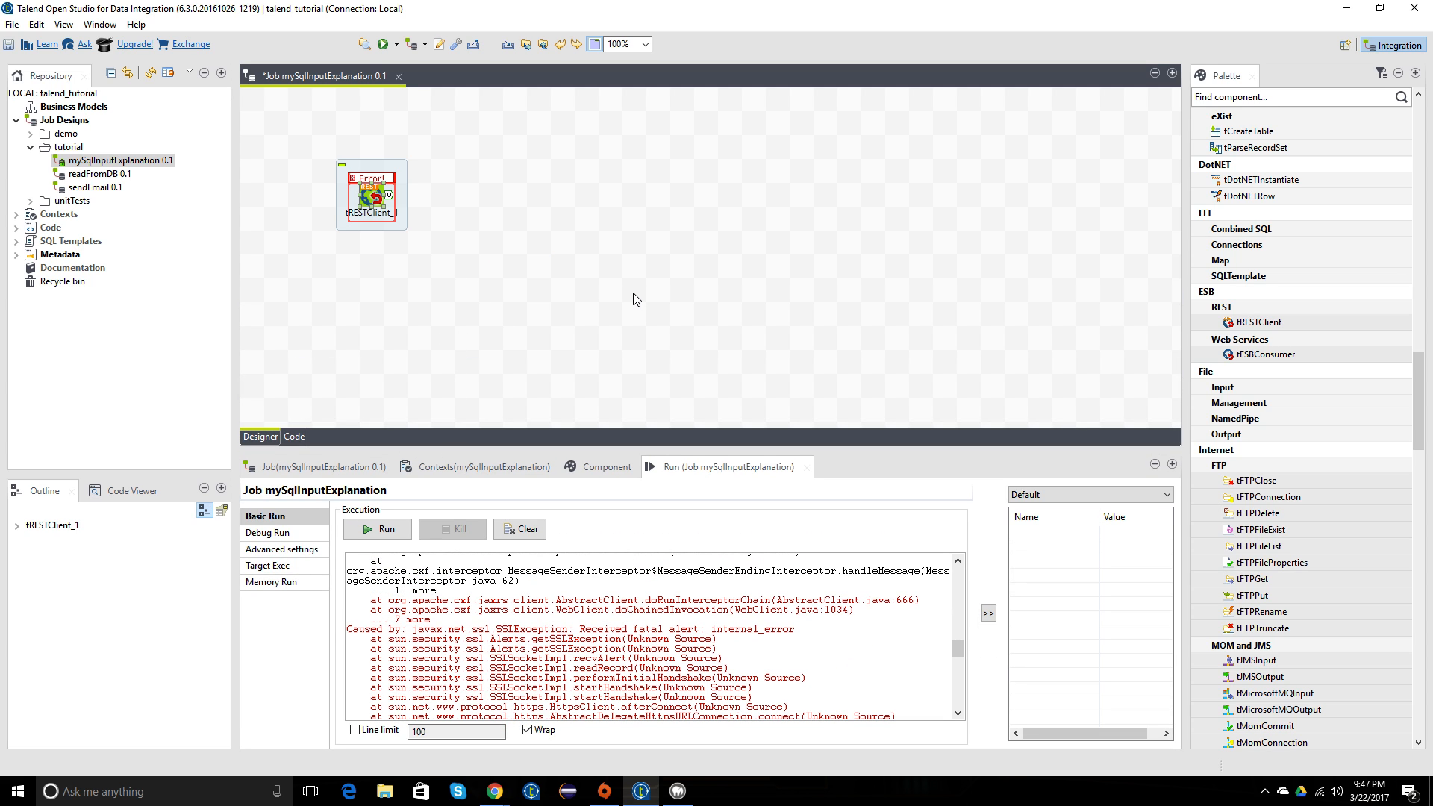
{"action": "key", "text": "ctrl+z"}
{"action": "key", "text": "ctrl+z"}
{"action": "key", "text": "ctrl+z"}
{"action": "key", "text": "ctrl+z"}
{"action": "key", "text": "ctrl+z"}
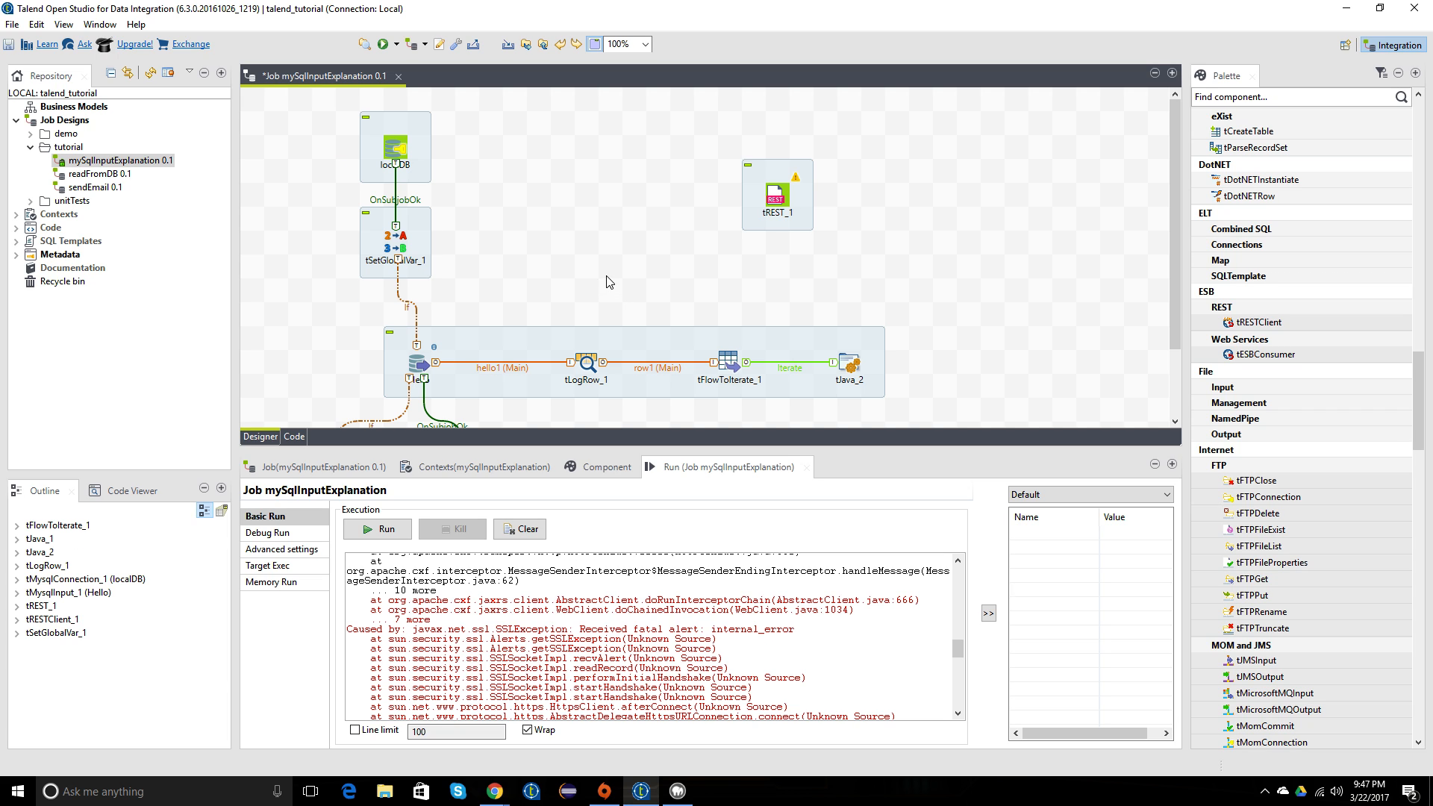
Delete tJava_1, tLogRow_1, tFlowToIterate_1 and tJava_2 from the job.
{"action": "scroll", "coordinate": [597, 283], "scroll_direction": "down", "scroll_amount": 3}
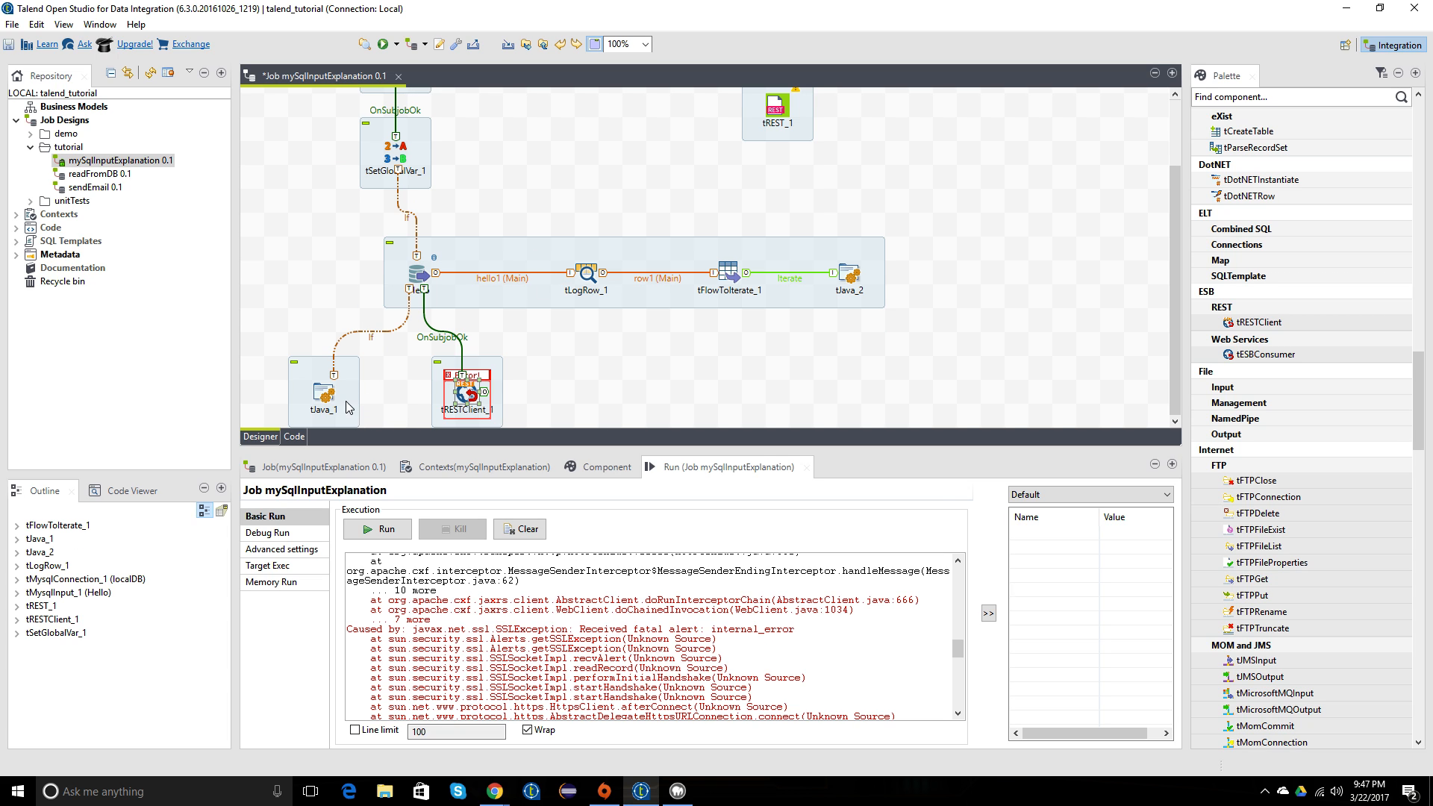
{"action": "left_click", "coordinate": [324, 395]}
{"action": "key", "text": "Delete"}
{"action": "scroll", "coordinate": [451, 310], "scroll_direction": "up", "scroll_amount": 3}
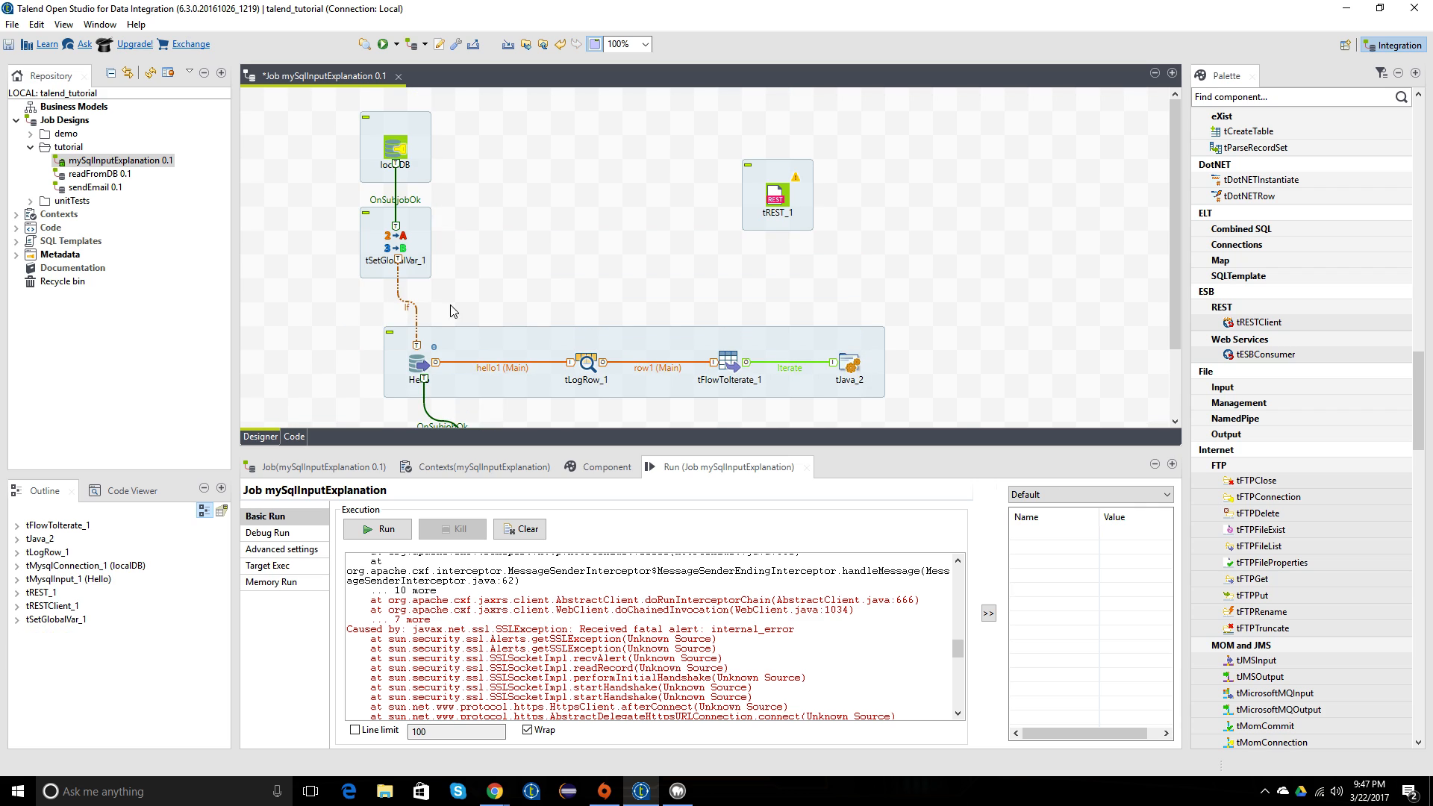
{"action": "left_click", "coordinate": [587, 364]}
{"action": "left_click", "coordinate": [727, 363], "text": "ctrl"}
{"action": "key", "text": "Delete"}
{"action": "left_click", "coordinate": [849, 363]}
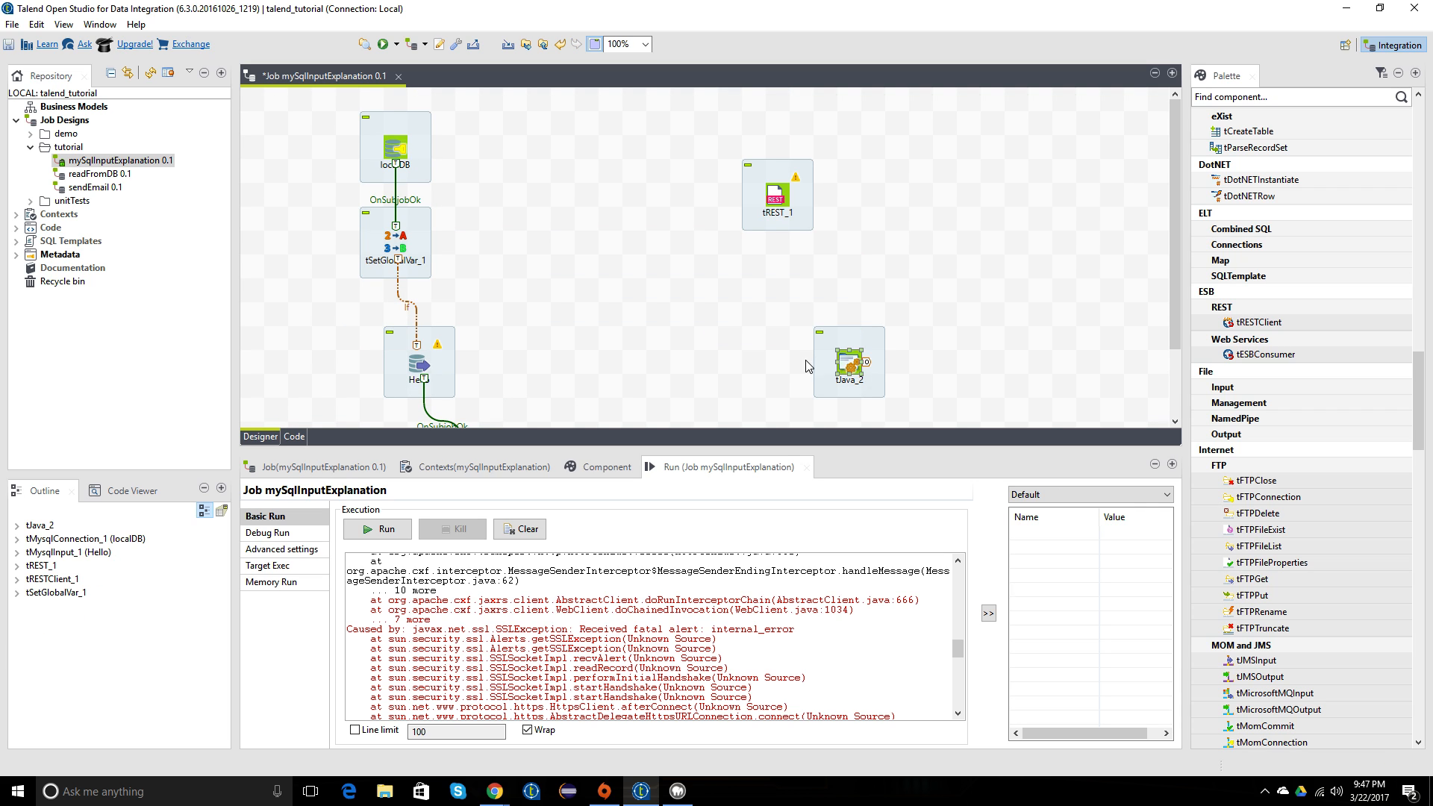
{"action": "key", "text": "Delete"}
Check the employees query in the settings of the Hello input component.
{"action": "double_click", "coordinate": [420, 364]}
{"action": "left_click", "coordinate": [574, 627]}
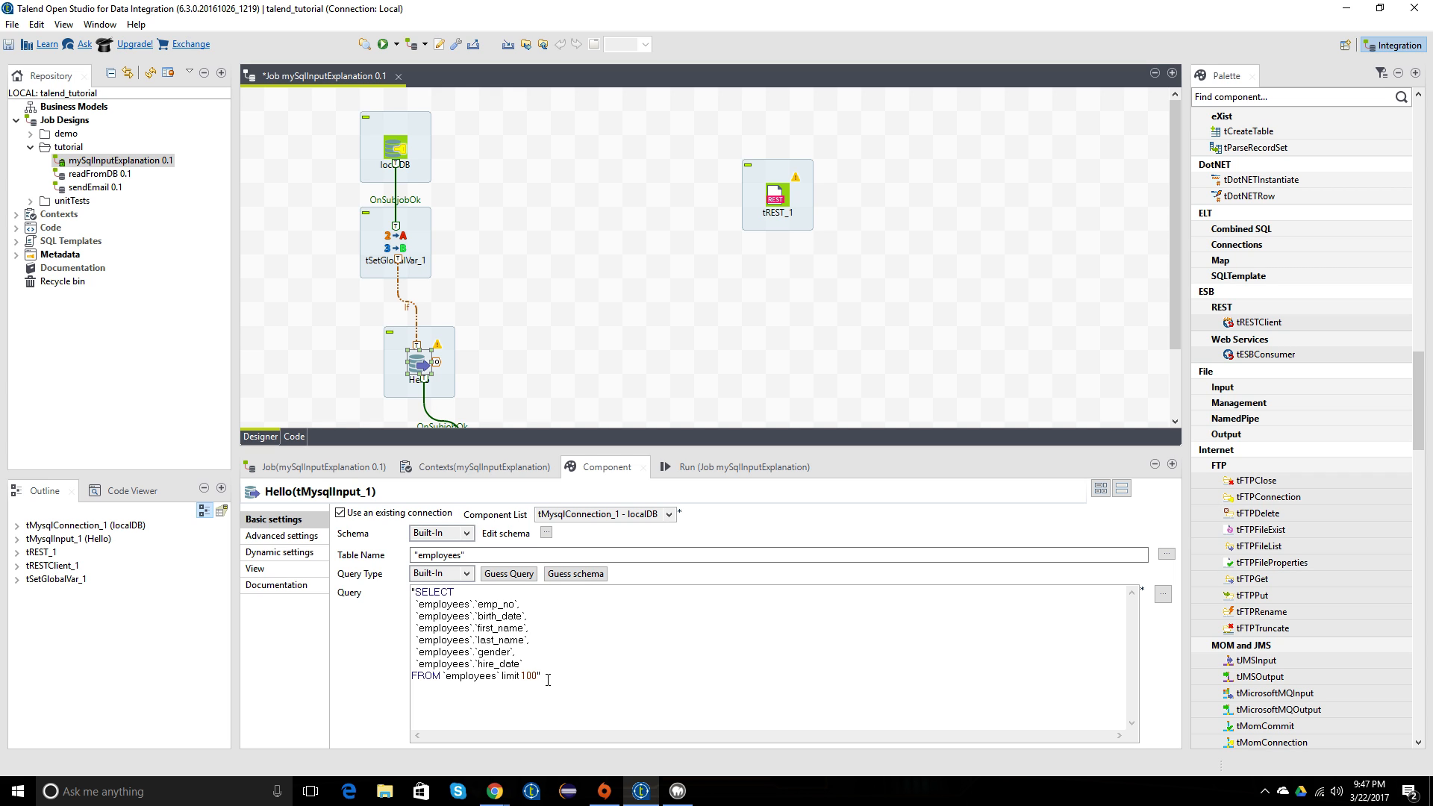
{"action": "left_click", "coordinate": [515, 310]}
Move tRESTClient_1 beside the Hello component and delete the OnSubjobOk link between the two.
{"action": "scroll", "coordinate": [555, 283], "scroll_direction": "down", "scroll_amount": 3}
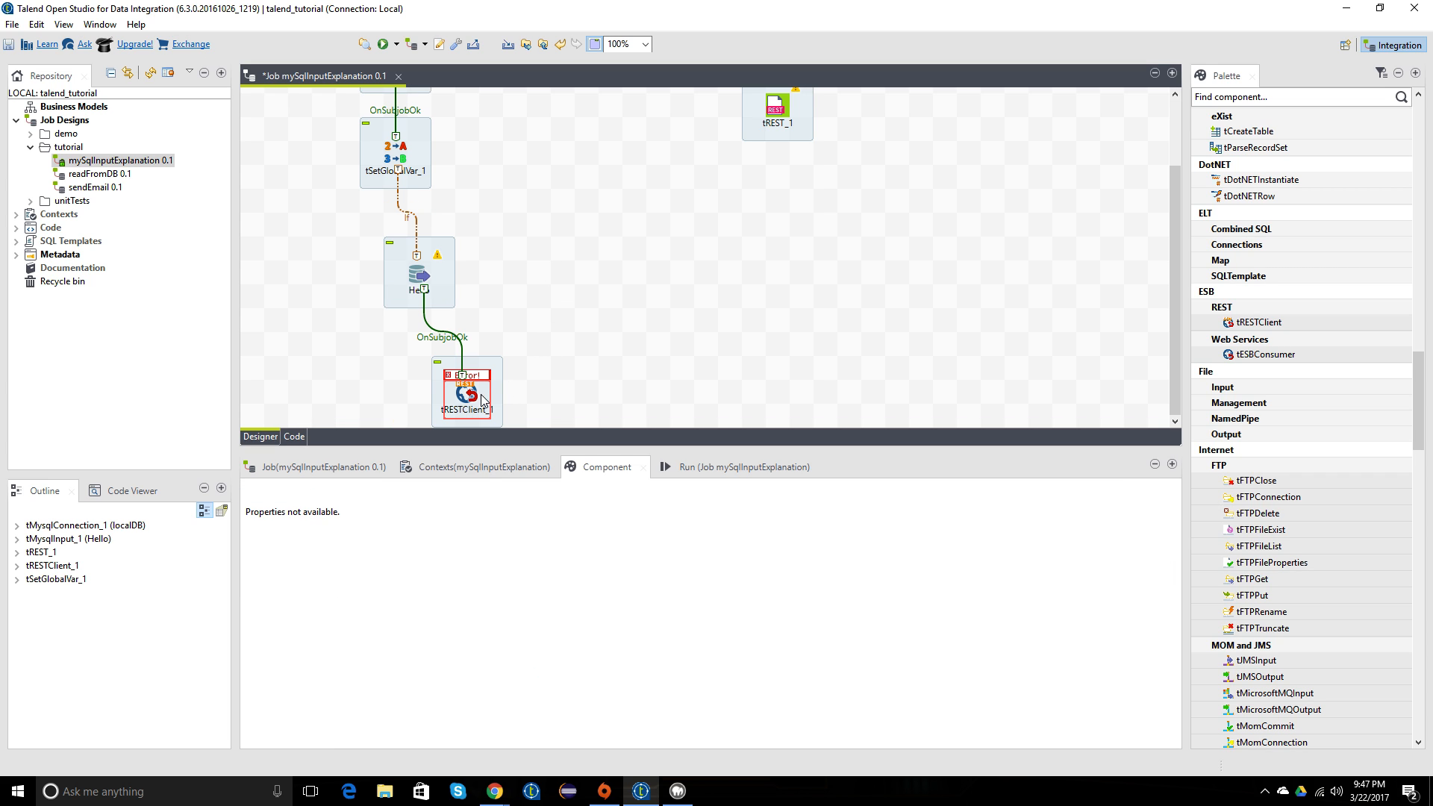
{"action": "left_click_drag", "start_coordinate": [470, 394], "coordinate": [613, 276]}
{"action": "left_click", "coordinate": [516, 366]}
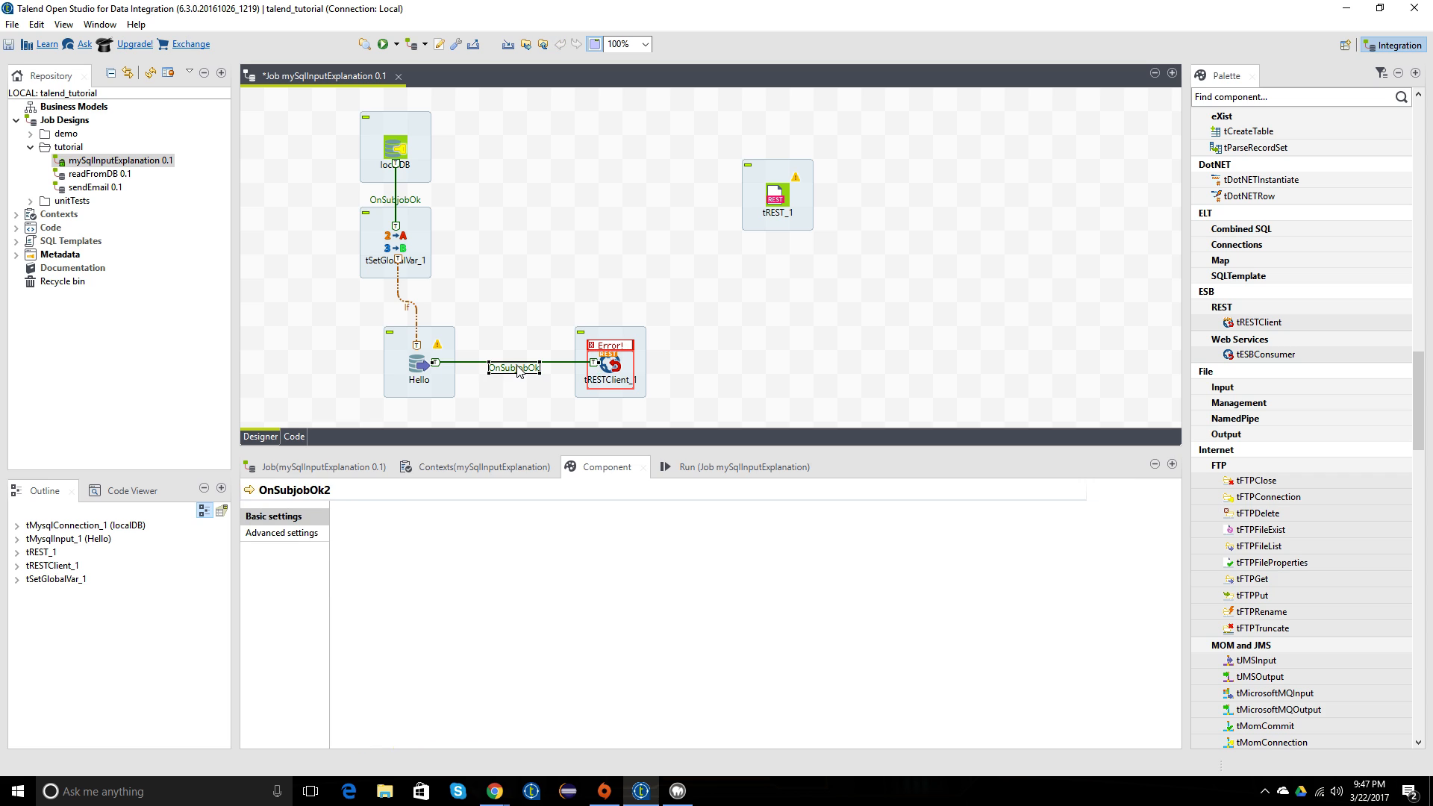
{"action": "key", "text": "Delete"}
Connect the Hello input component to tRESTClient_1 with a Main row.
{"action": "left_click", "coordinate": [403, 360]}
{"action": "right_click", "coordinate": [422, 364]}
{"action": "mouse_move", "coordinate": [531, 377]}
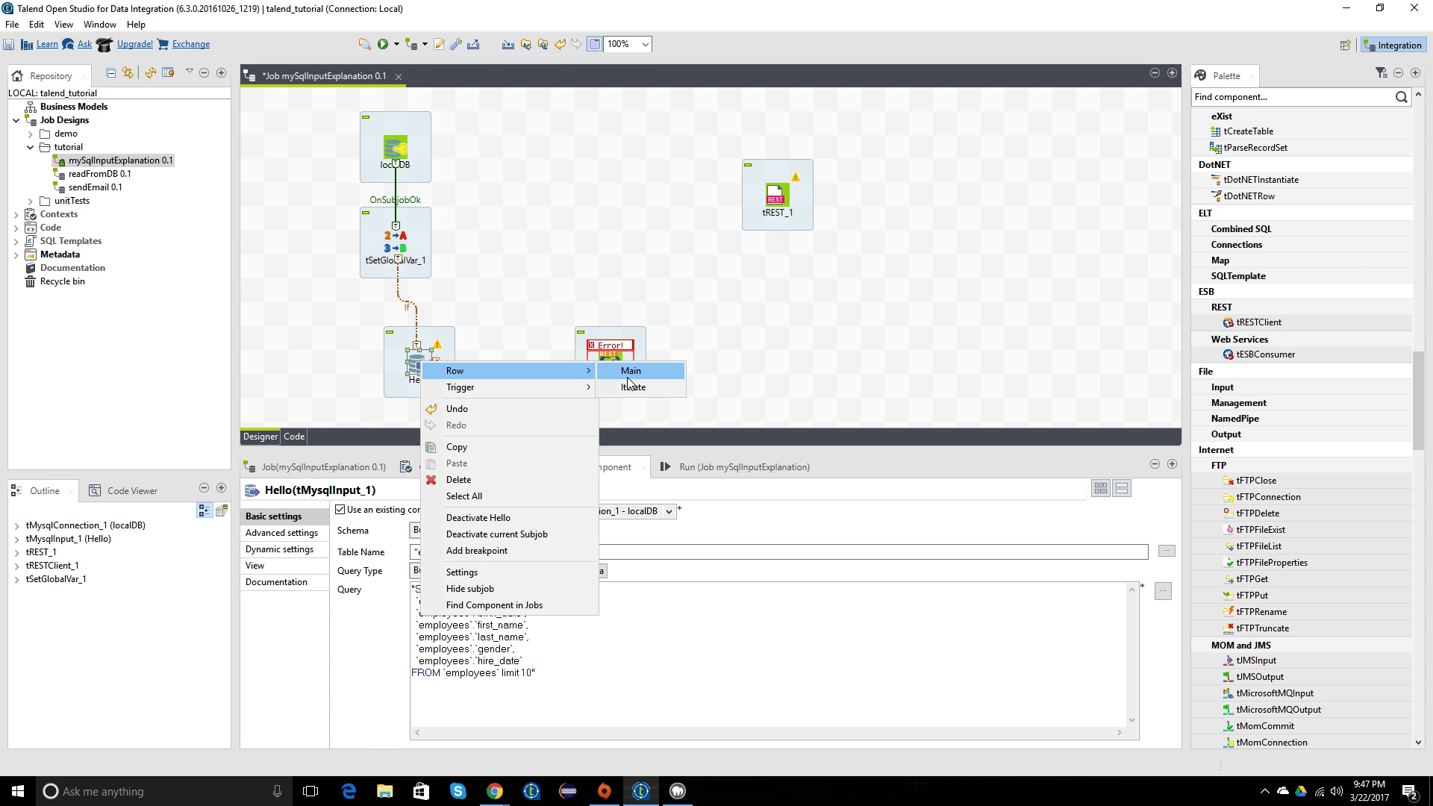
{"action": "left_click", "coordinate": [635, 377]}
{"action": "left_click", "coordinate": [611, 364]}
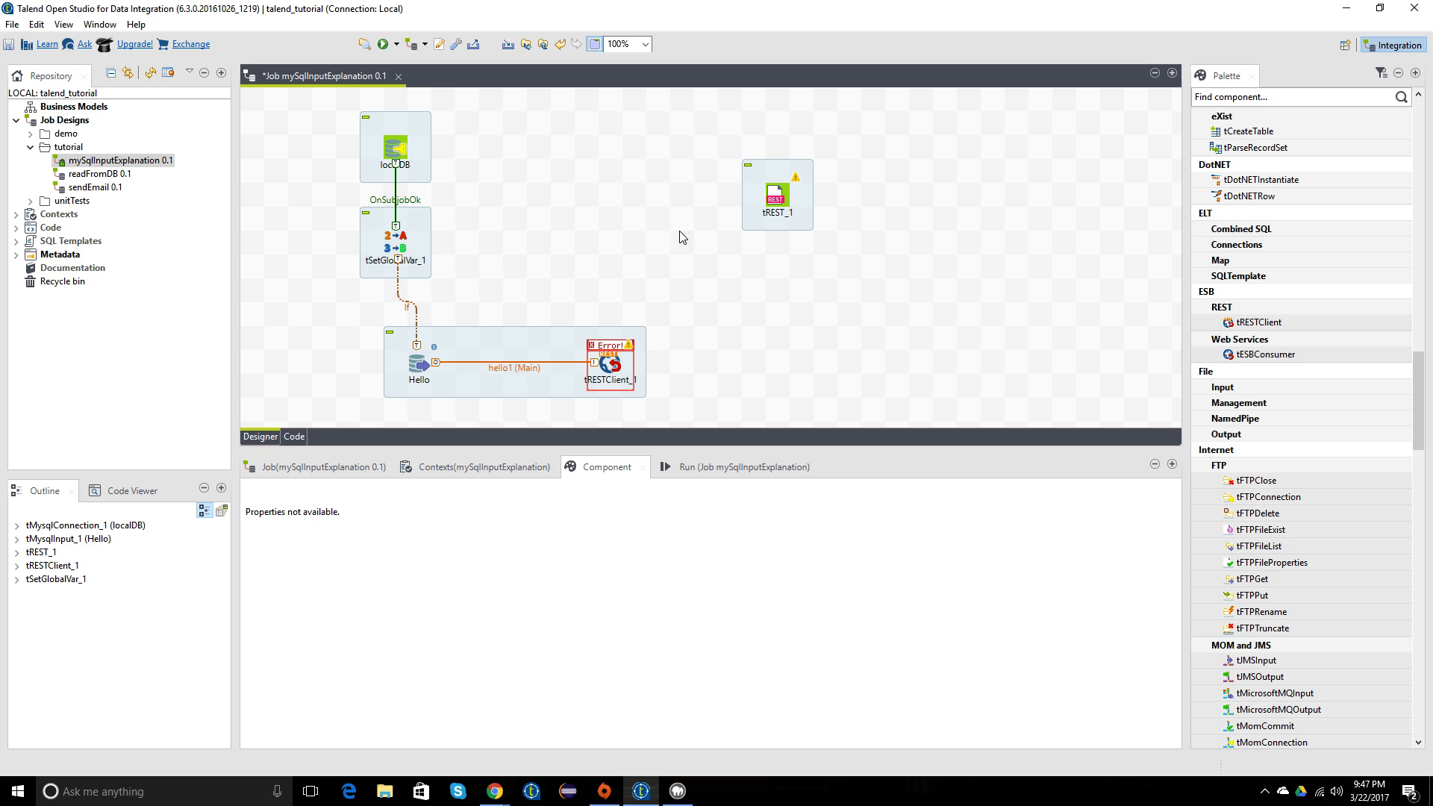
{"action": "left_click", "coordinate": [614, 371]}
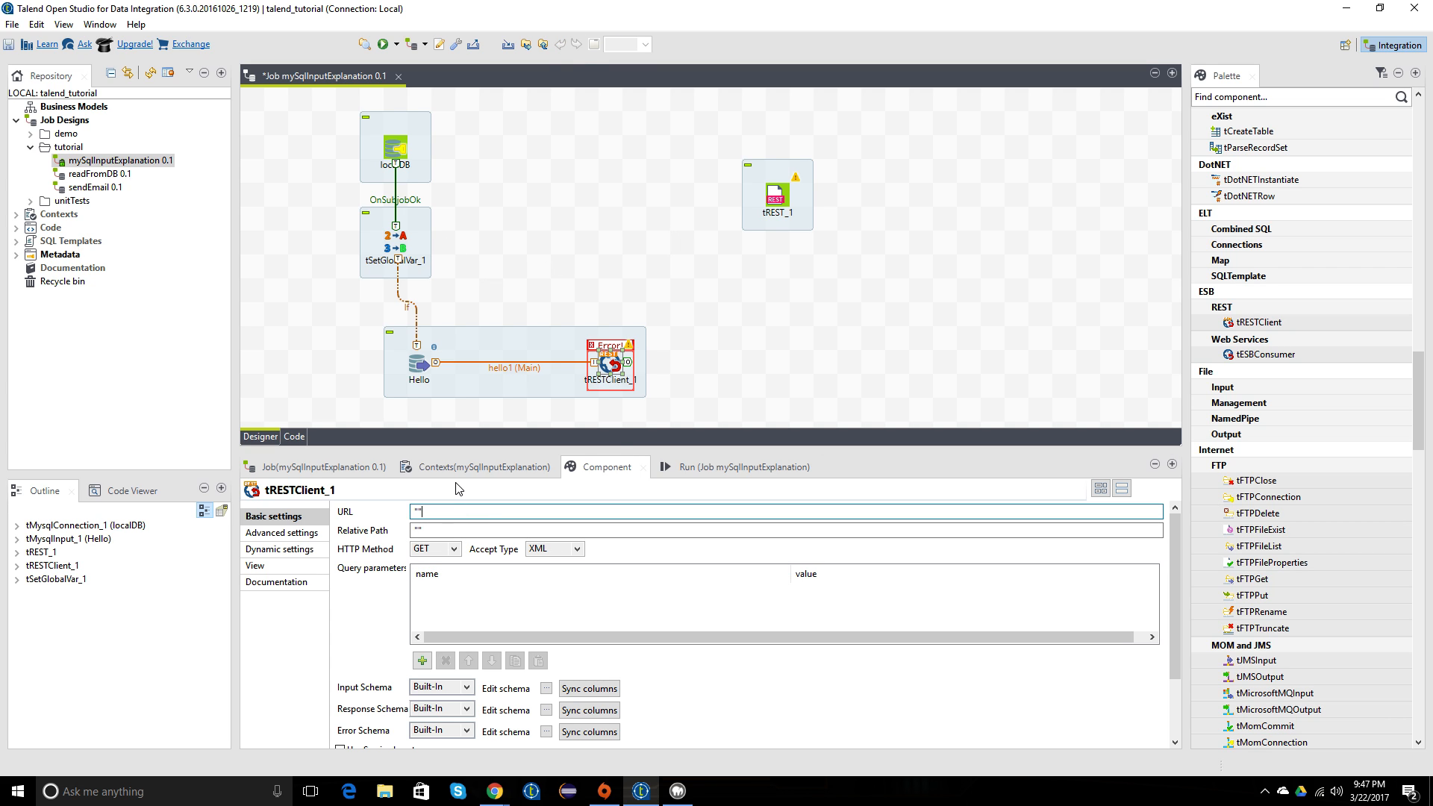
{"action": "key", "text": "alt+Tab"}
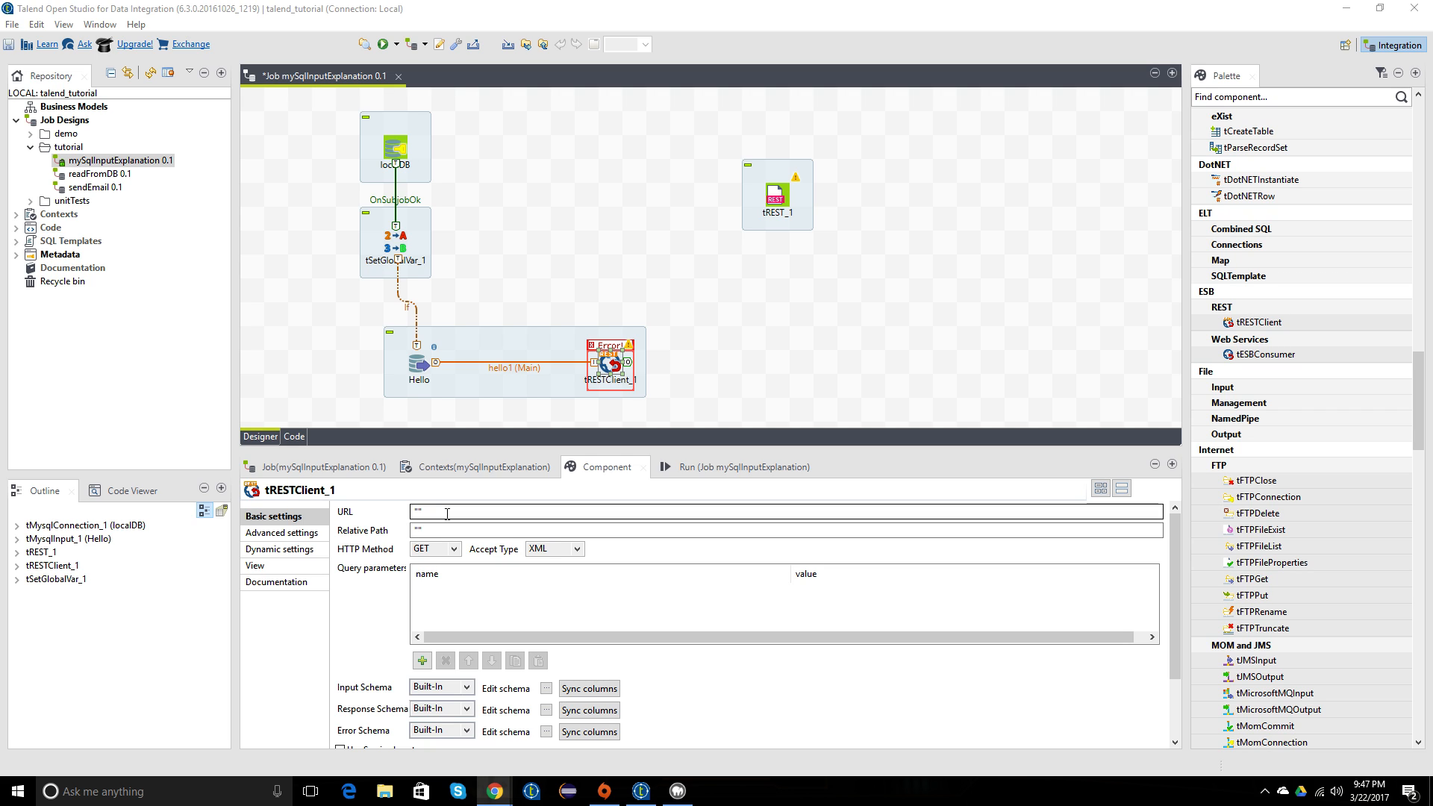
{"action": "left_click", "coordinate": [419, 512]}
{"action": "type", "text": "https://jsonplaceholder.typicode.com"}
Set the relative path of tRESTClient_1 to "/posts/1".
{"action": "key", "text": "alt+Tab"}
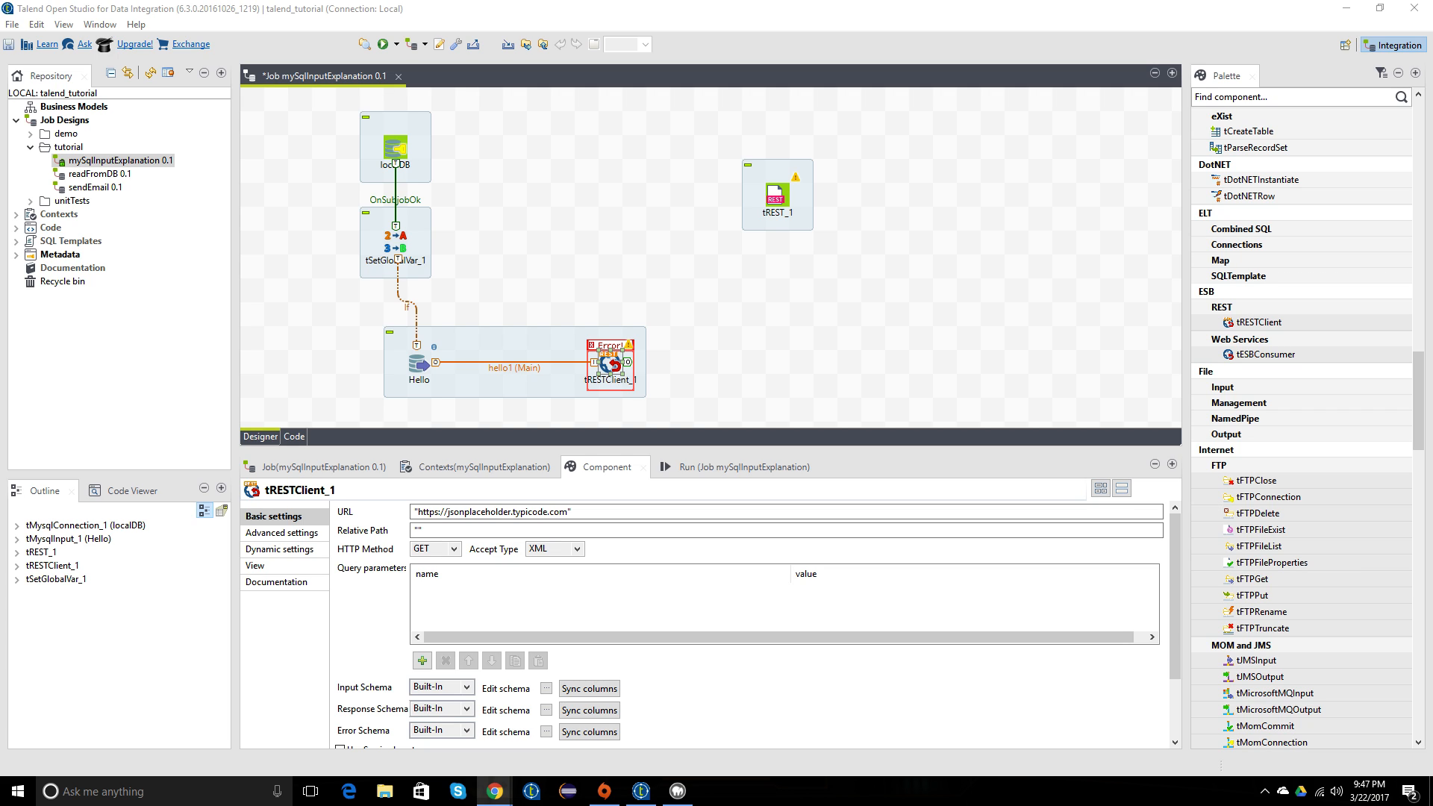
{"action": "key", "text": "alt+Tab"}
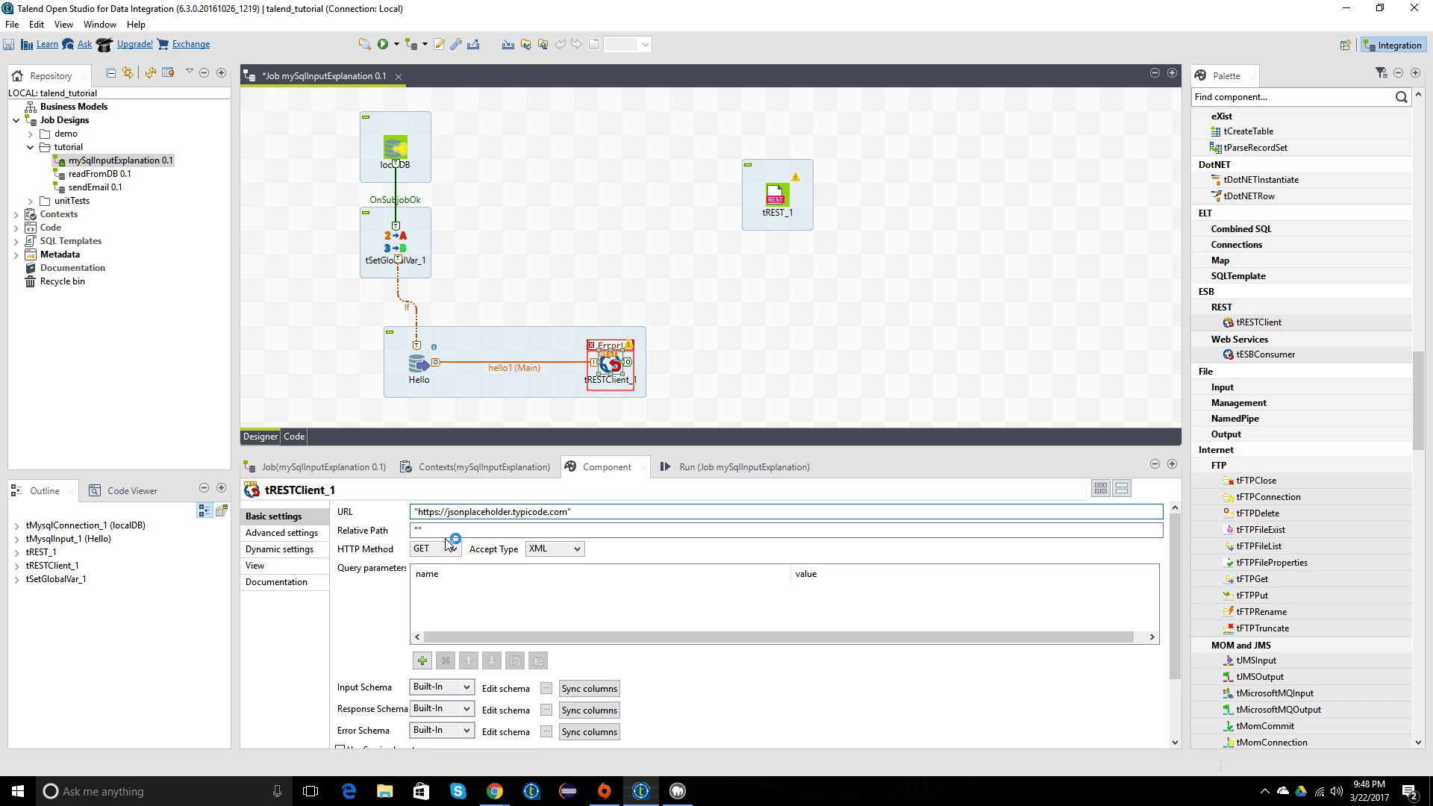
{"action": "left_click", "coordinate": [420, 530]}
{"action": "type", "text": "/posts/1"}
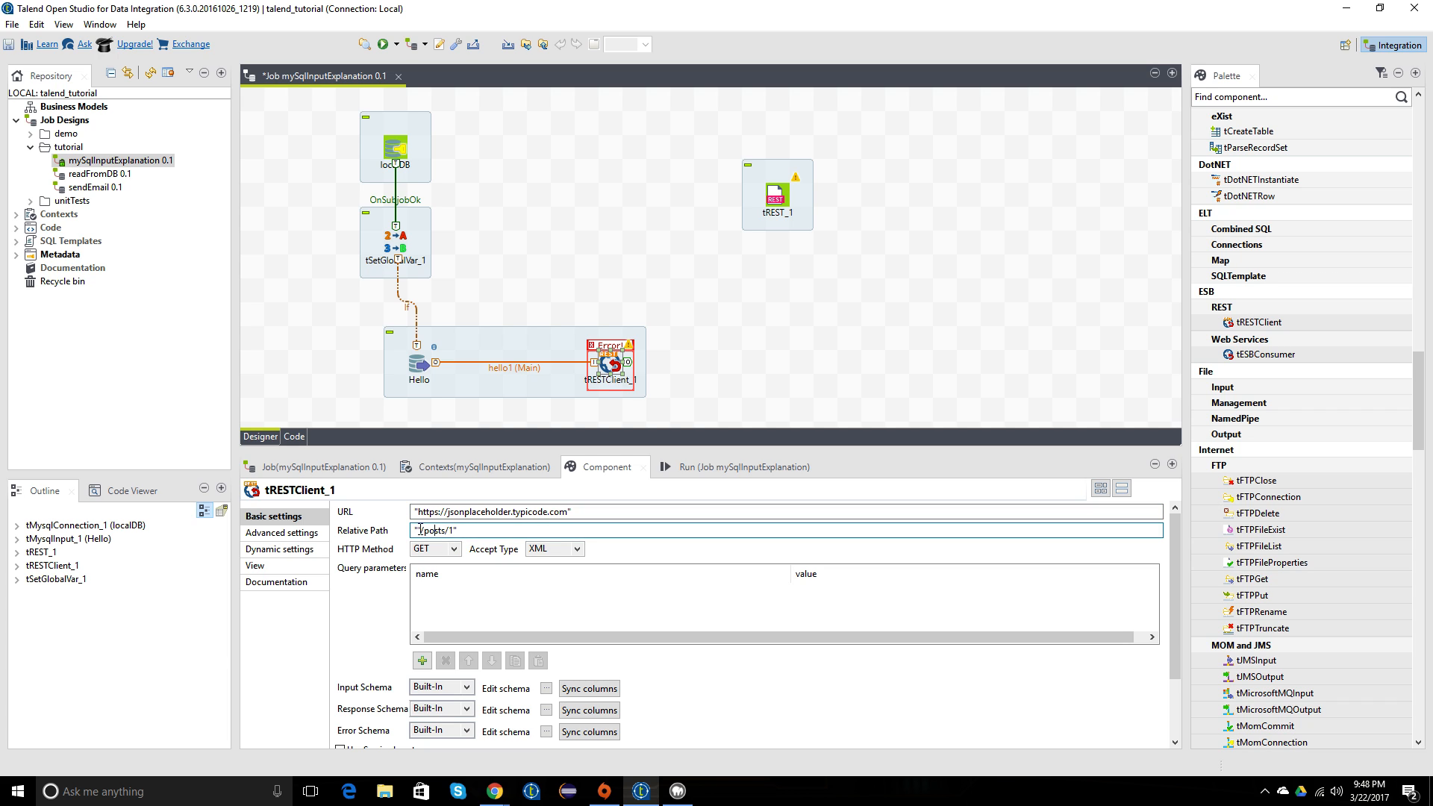
{"action": "key", "text": "BackSpace"}
{"action": "left_click", "coordinate": [476, 595]}
{"action": "left_click", "coordinate": [398, 606]}
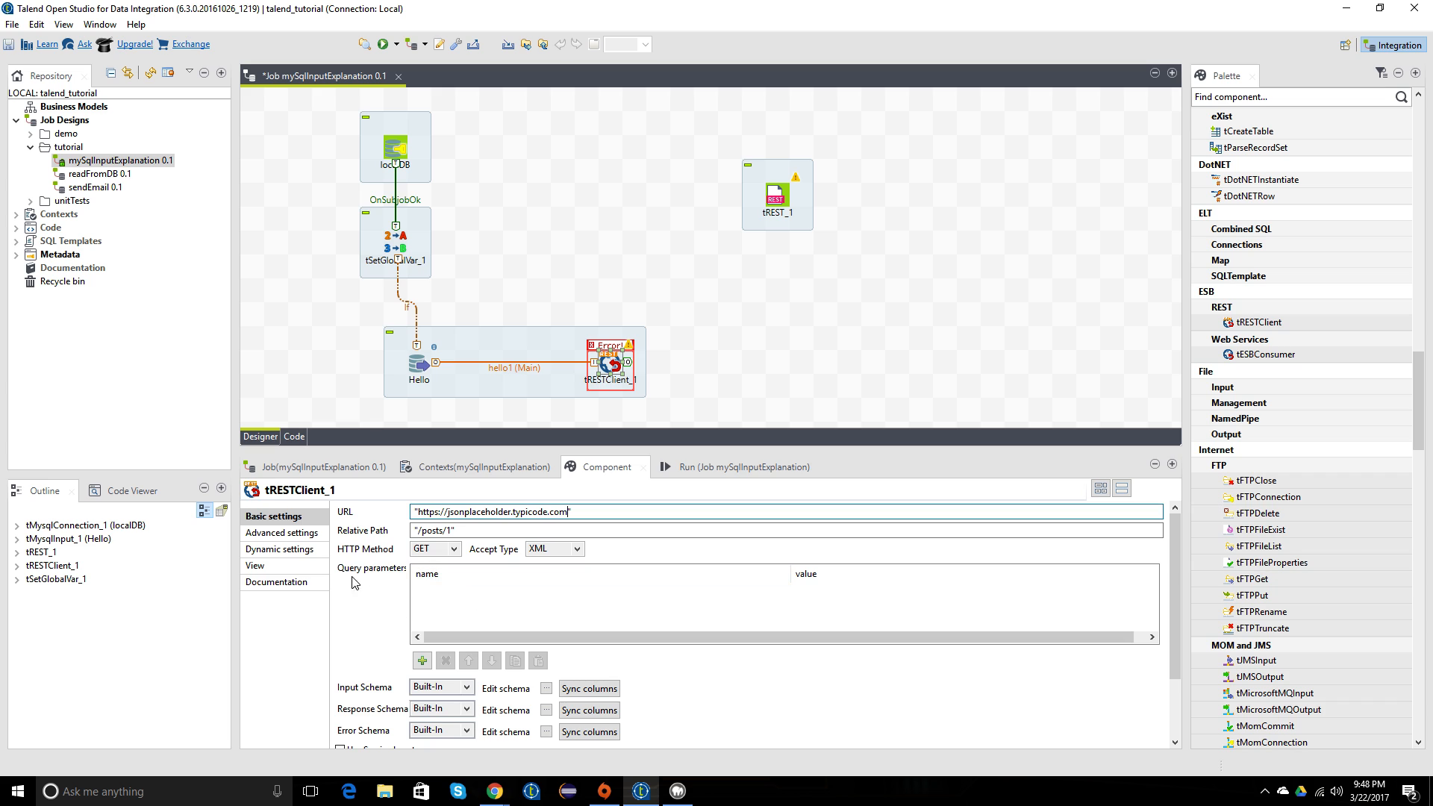
{"action": "left_click_drag", "start_coordinate": [461, 530], "coordinate": [422, 531]}
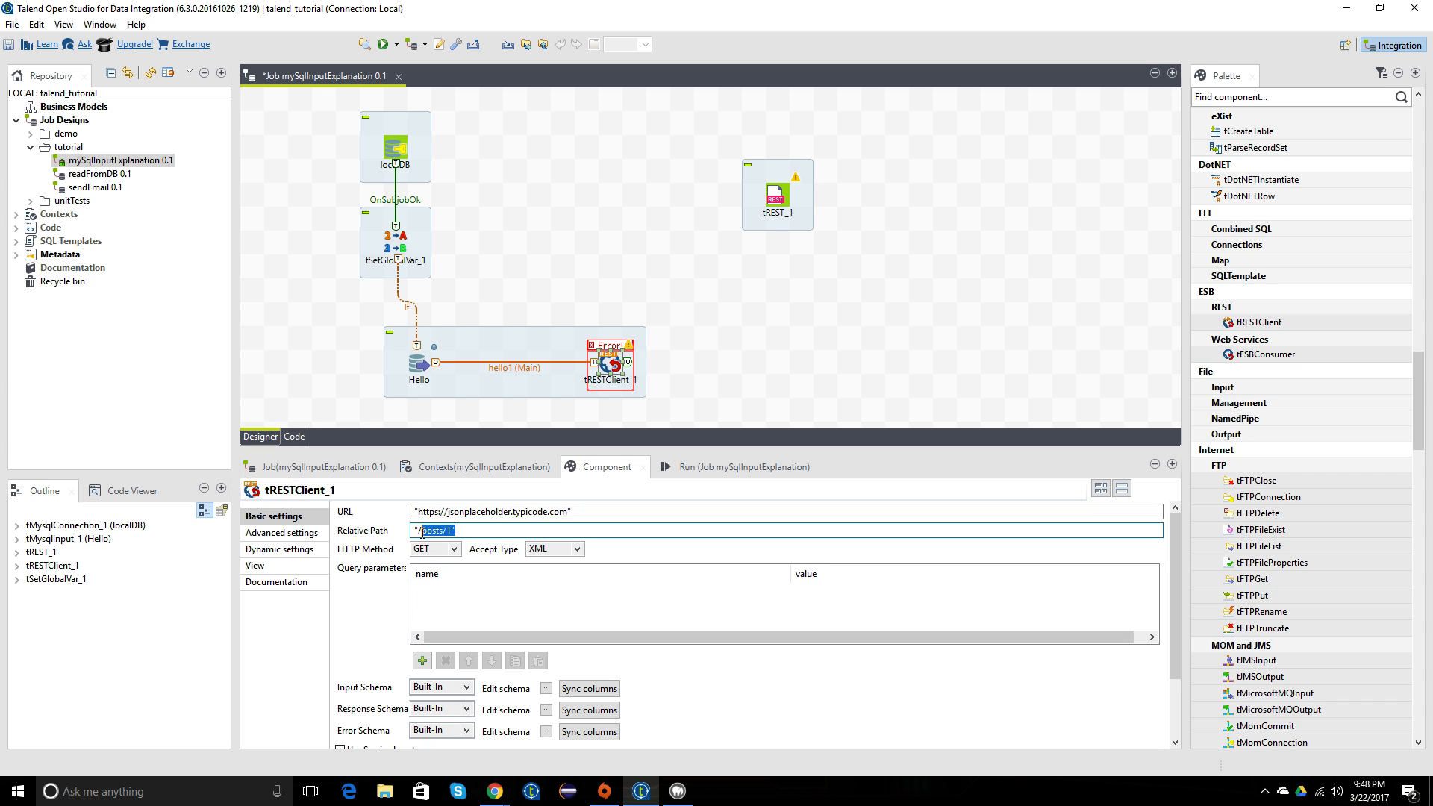
{"action": "left_click", "coordinate": [488, 533]}
Set the accept type of the tRESTClient_1 request to any.
{"action": "left_click", "coordinate": [348, 638]}
{"action": "scroll", "coordinate": [347, 639], "scroll_direction": "down", "scroll_amount": 3}
{"action": "scroll", "coordinate": [355, 636], "scroll_direction": "up", "scroll_amount": 3}
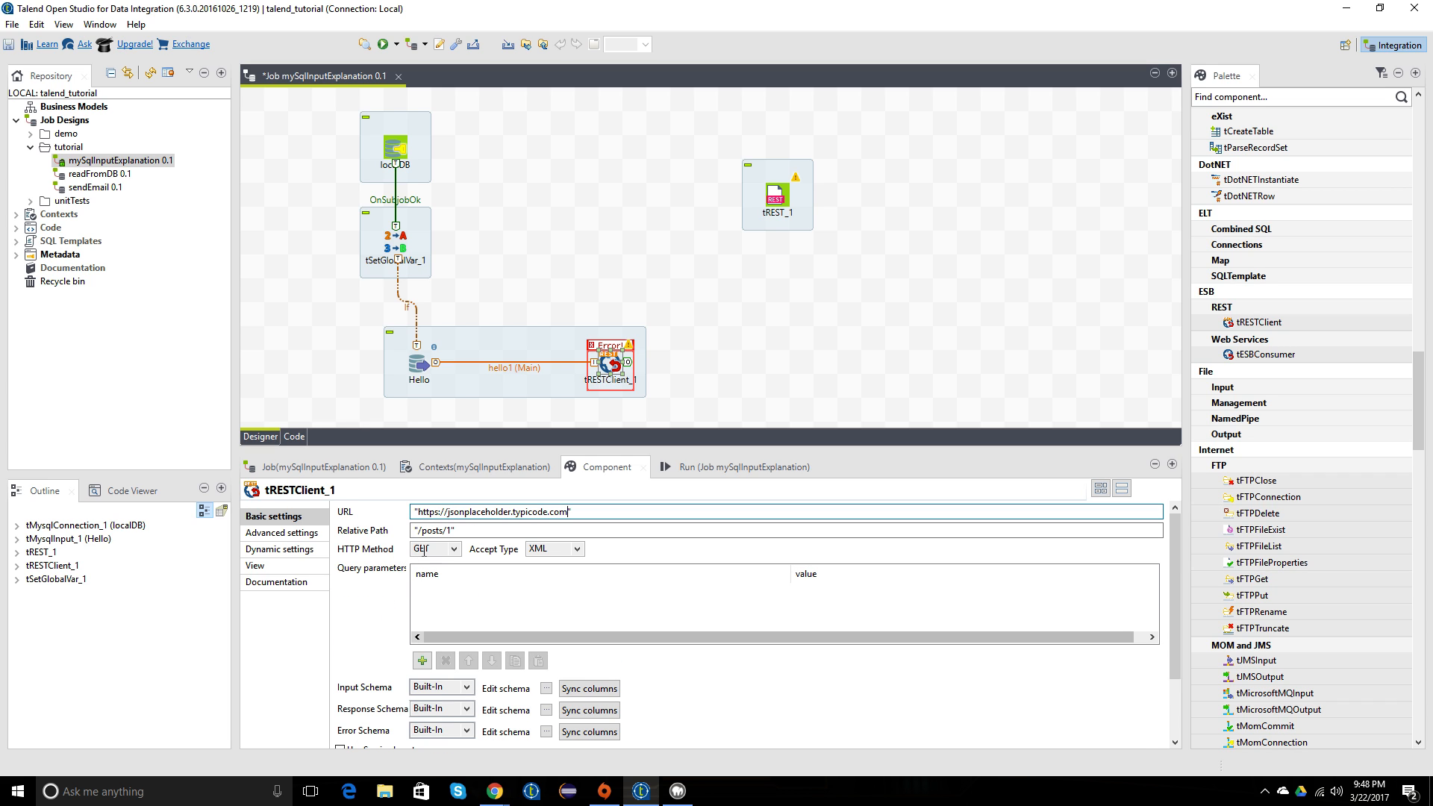
{"action": "left_click", "coordinate": [577, 549]}
{"action": "left_click", "coordinate": [551, 592]}
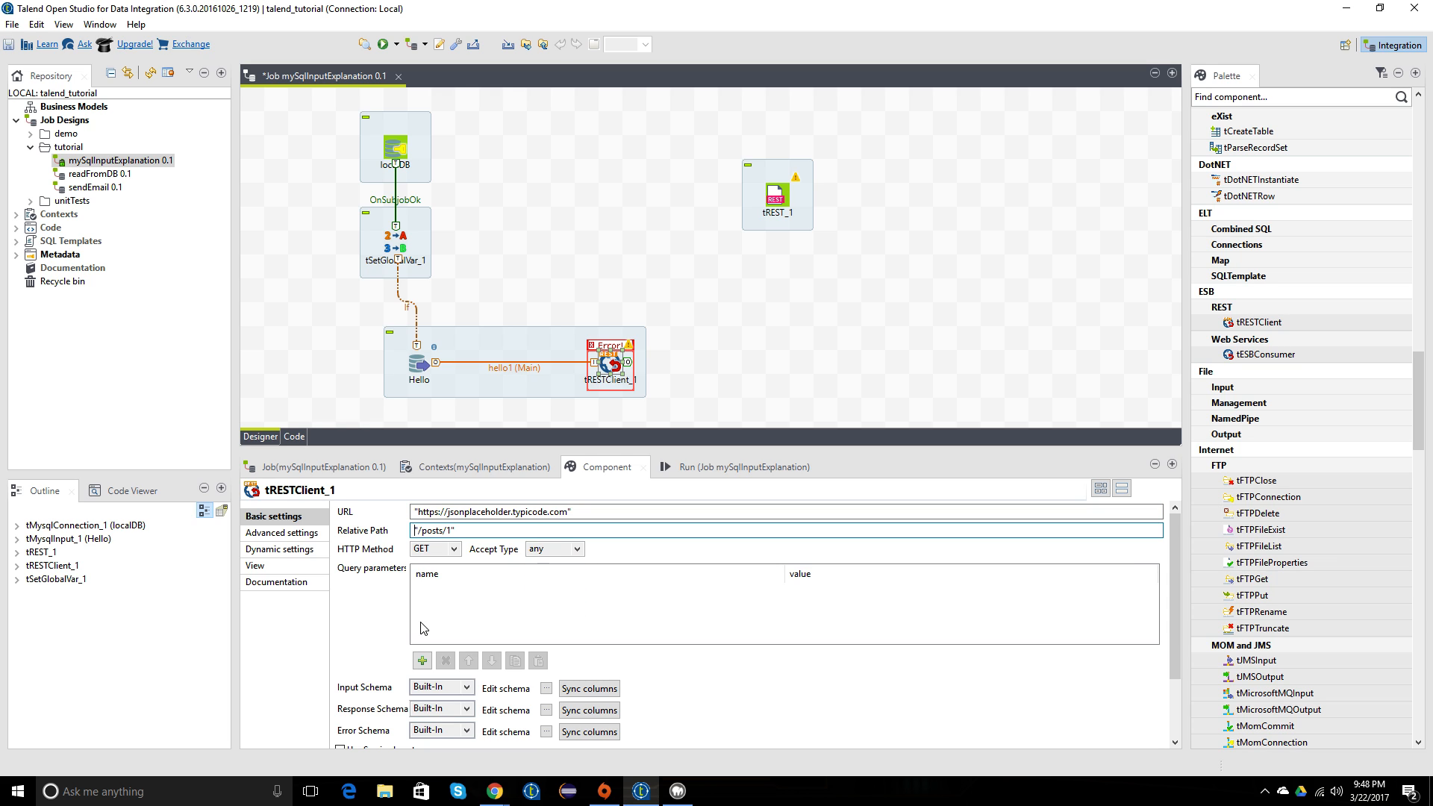
Look through the advanced, dynamic, view and documentation settings of tRESTClient_1, and return to its basic settings.
{"action": "left_click", "coordinate": [287, 534]}
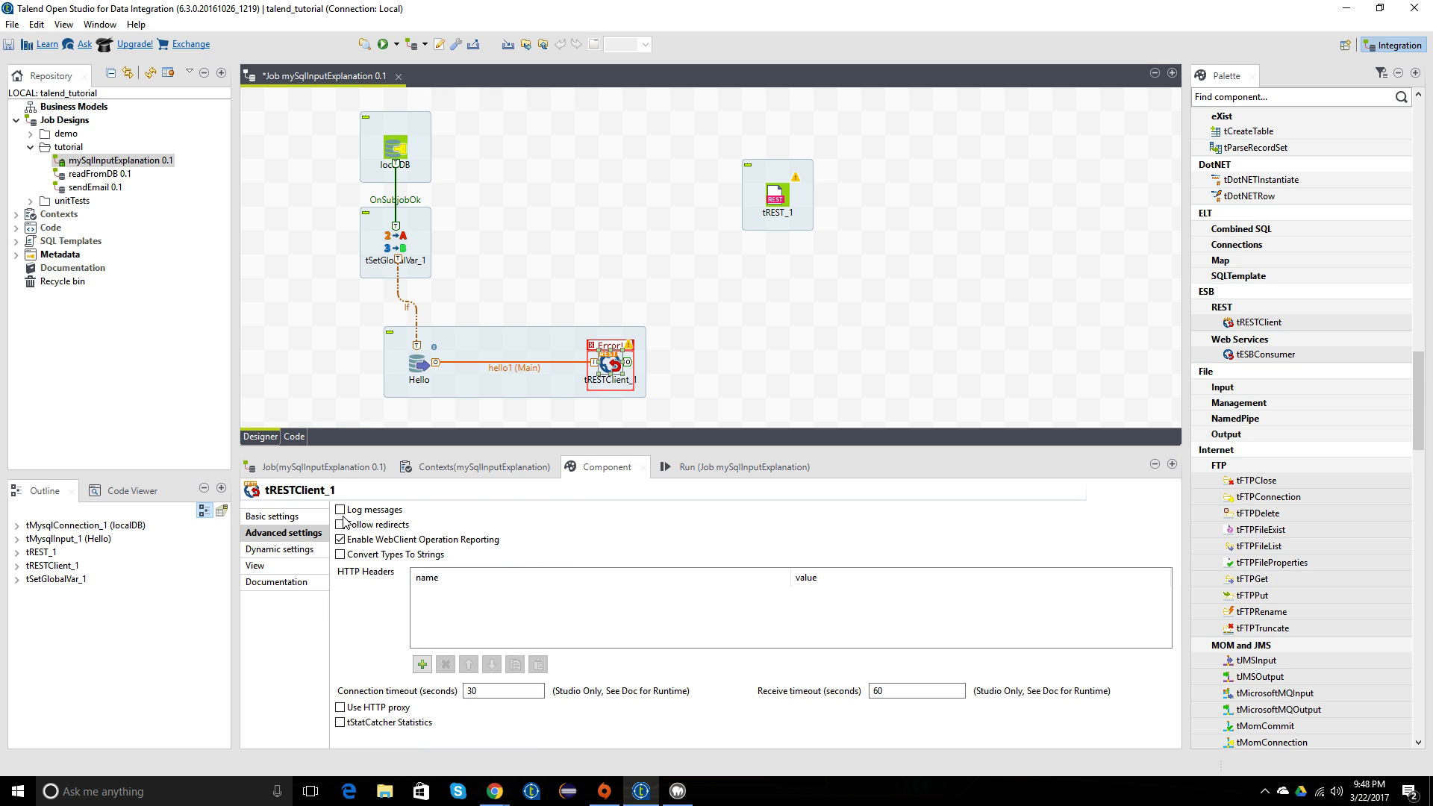
{"action": "left_click", "coordinate": [341, 510]}
{"action": "left_click", "coordinate": [289, 550]}
{"action": "left_click", "coordinate": [277, 565]}
{"action": "left_click", "coordinate": [277, 579]}
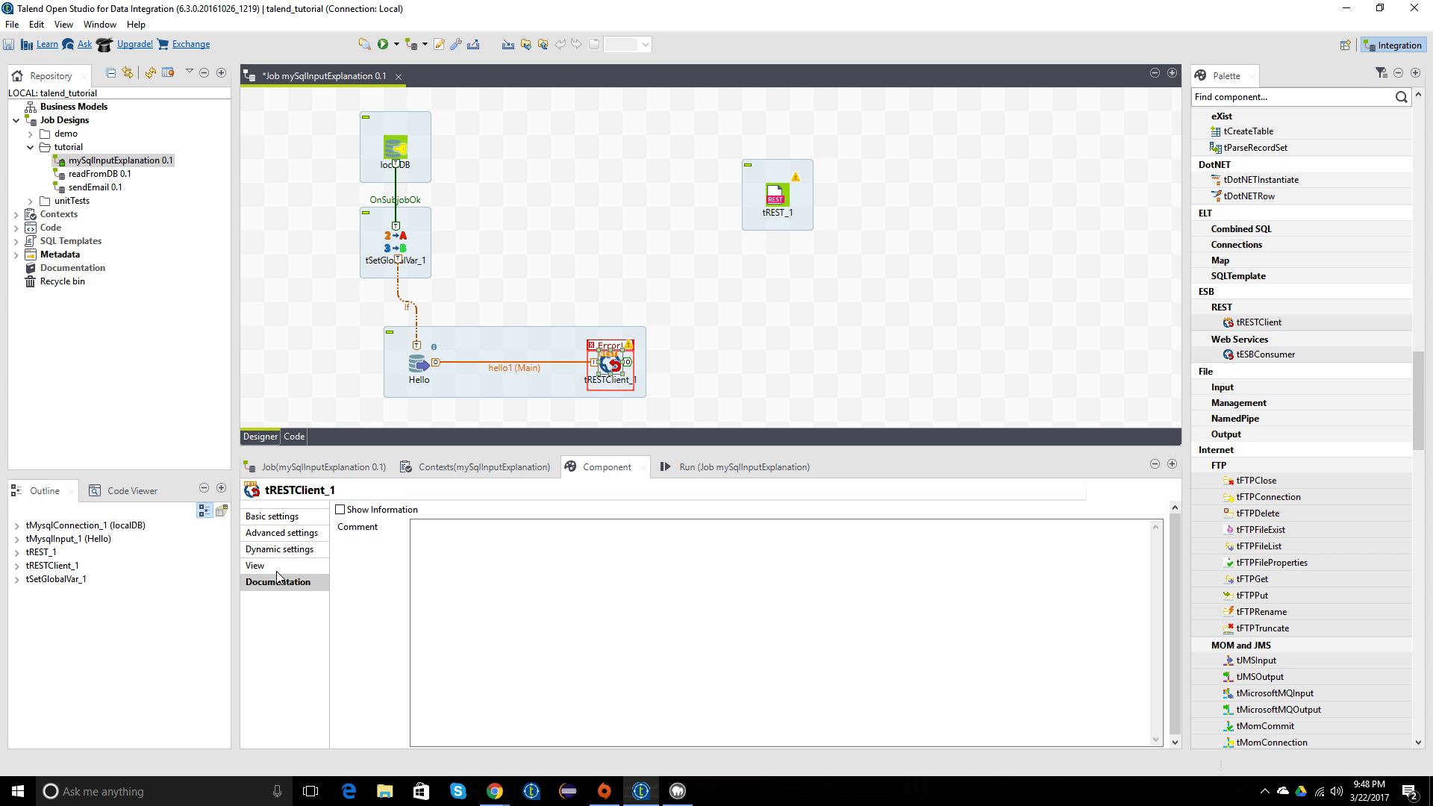
{"action": "left_click", "coordinate": [276, 516]}
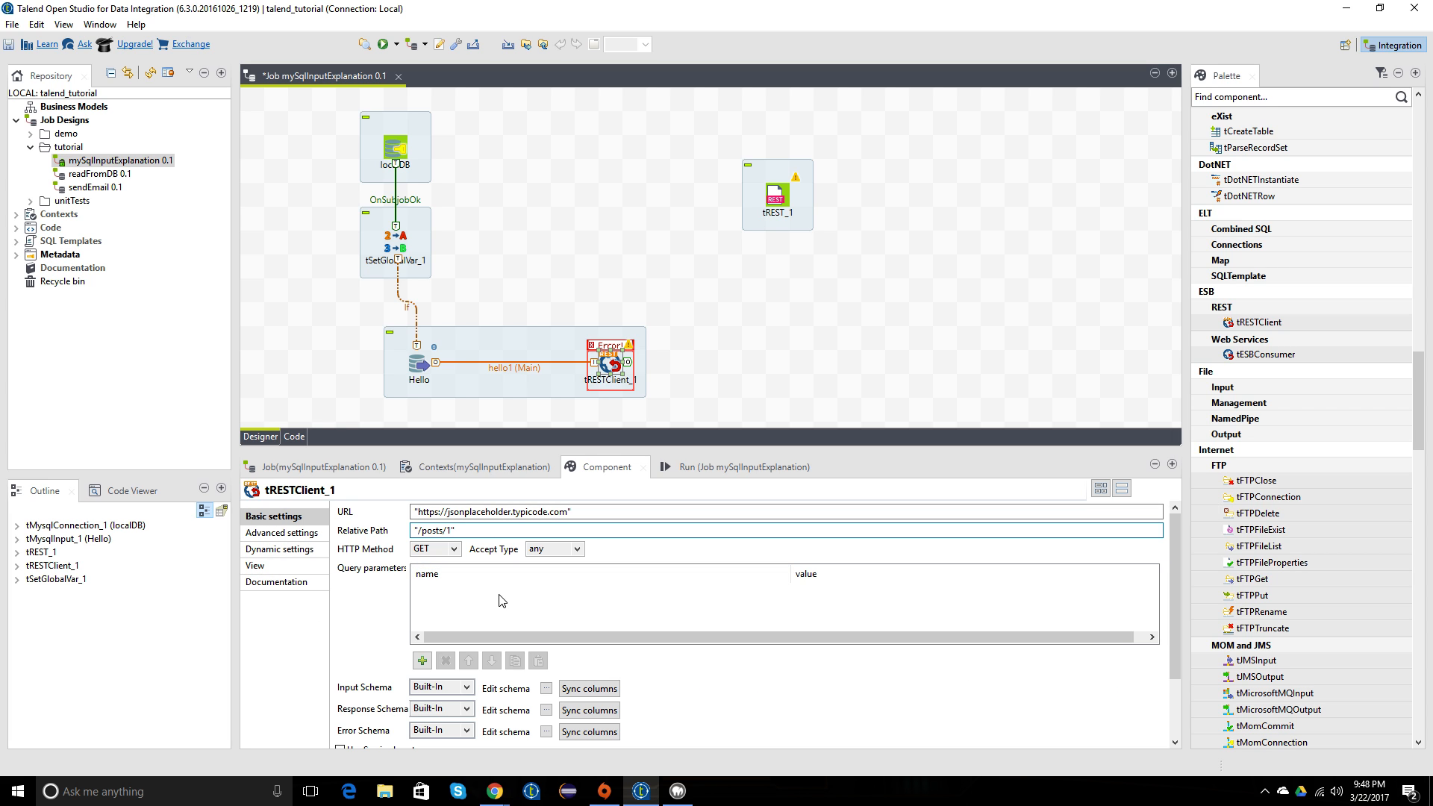
Examine the input, response and error schemas of tRESTClient_1 without changing them.
{"action": "scroll", "coordinate": [372, 659], "scroll_direction": "down", "scroll_amount": 2}
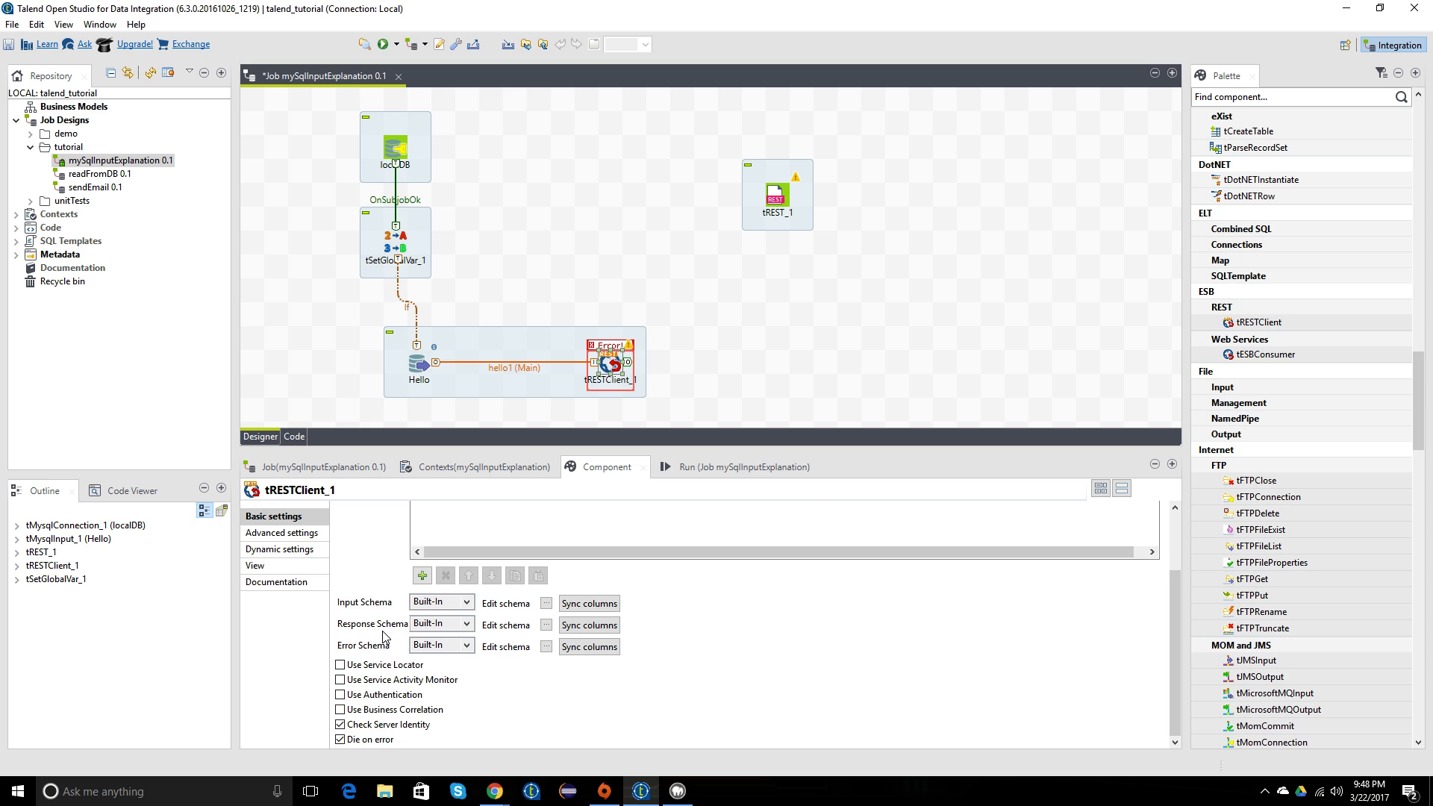
{"action": "left_click", "coordinate": [547, 603]}
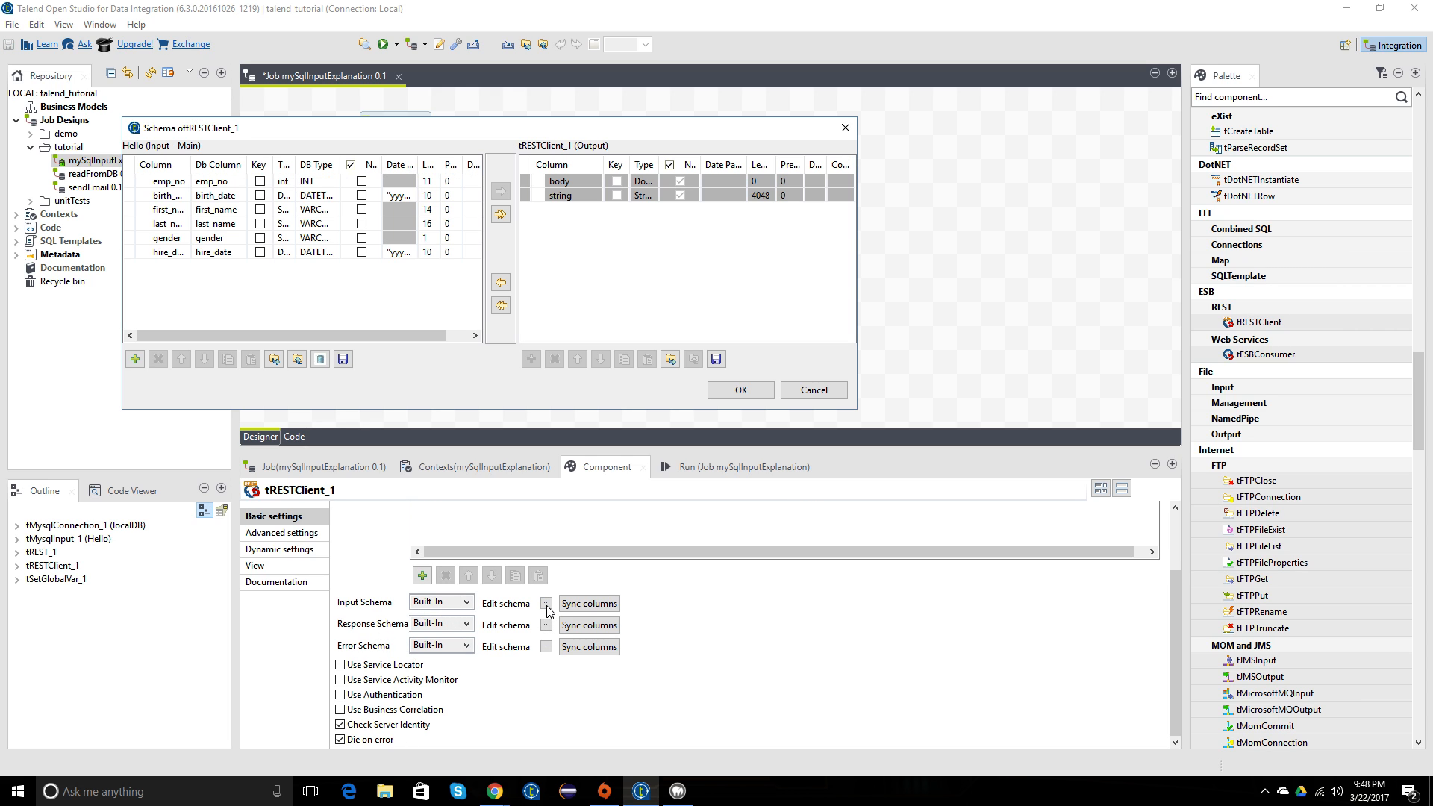
{"action": "left_click", "coordinate": [812, 392]}
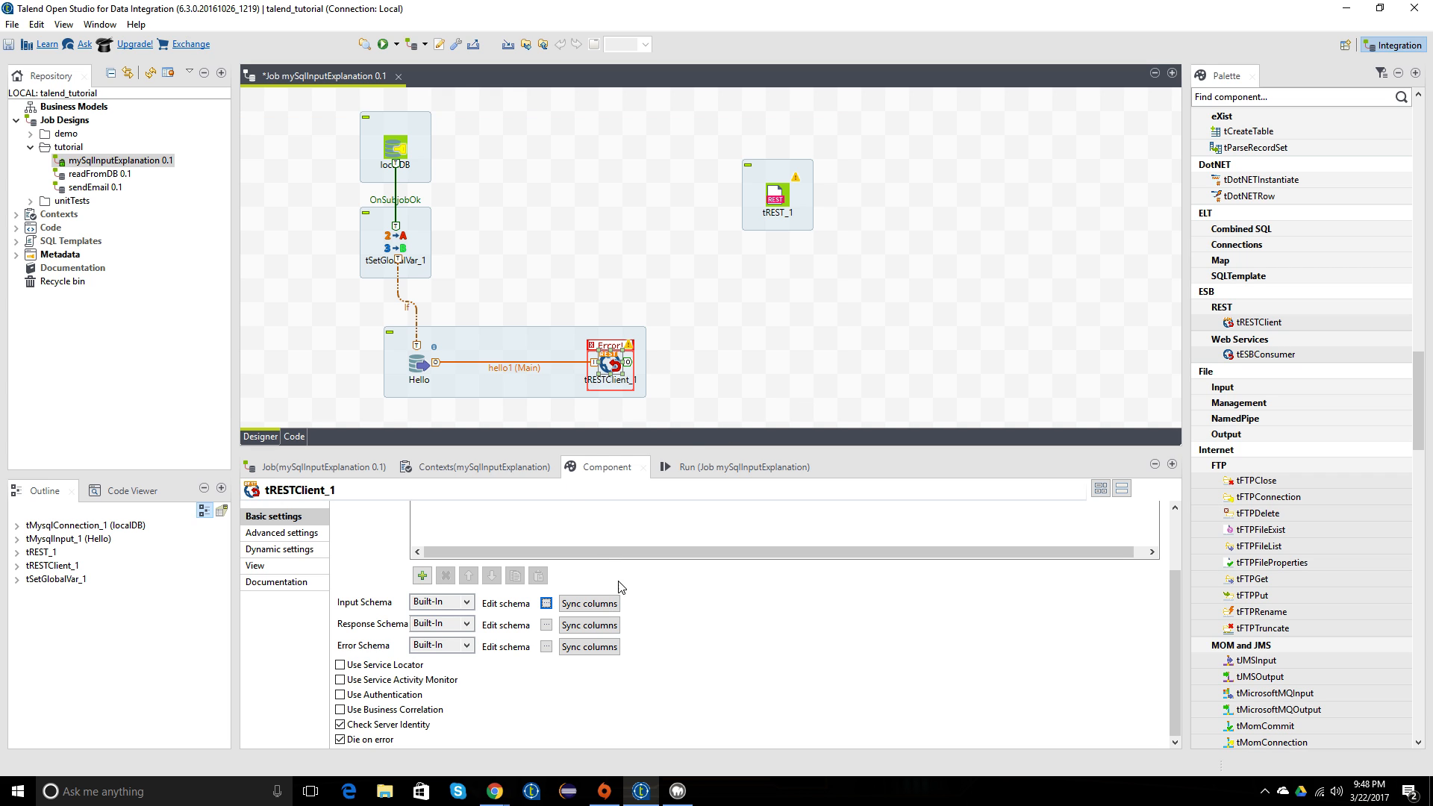
{"action": "left_click", "coordinate": [547, 625]}
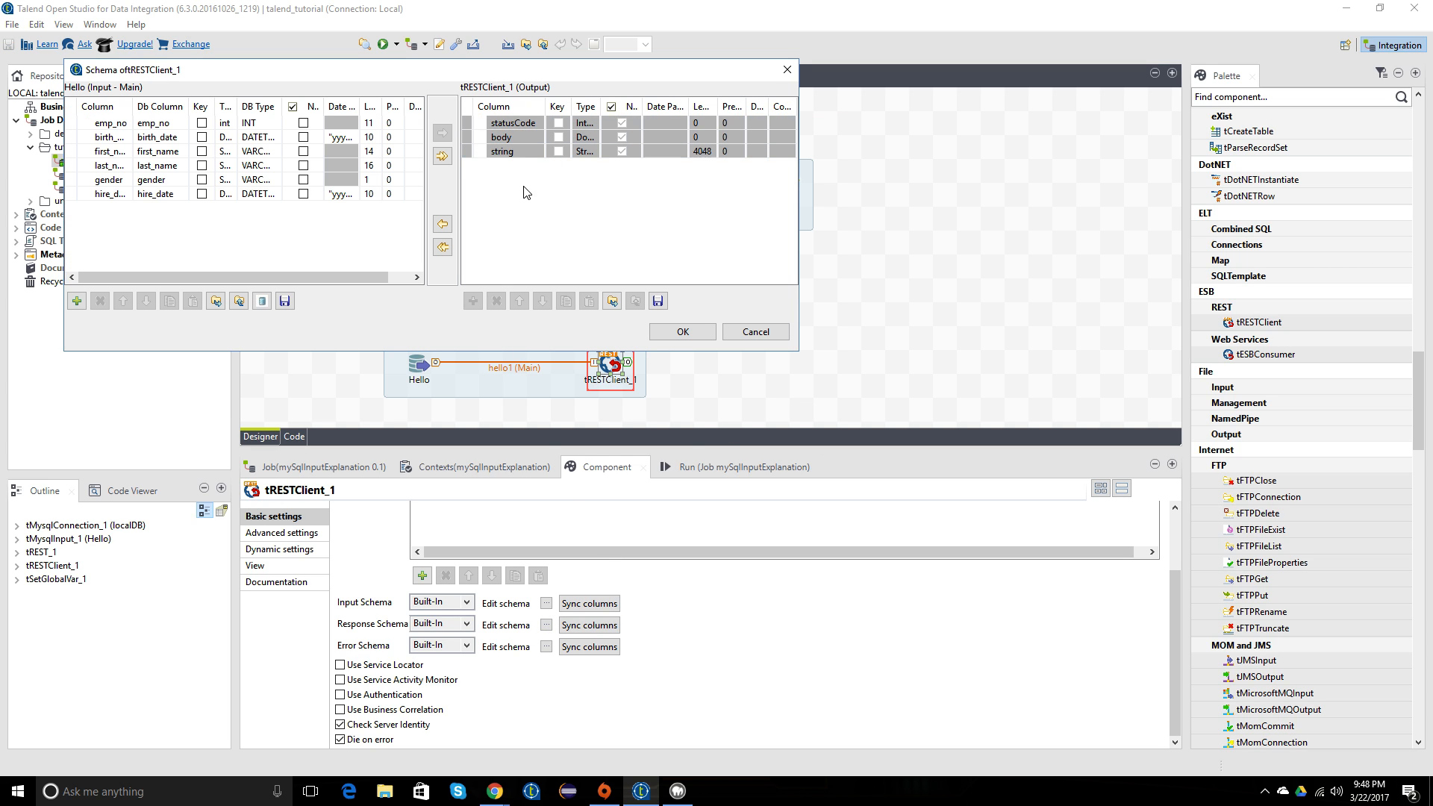
{"action": "left_click", "coordinate": [754, 332]}
{"action": "left_click", "coordinate": [546, 647]}
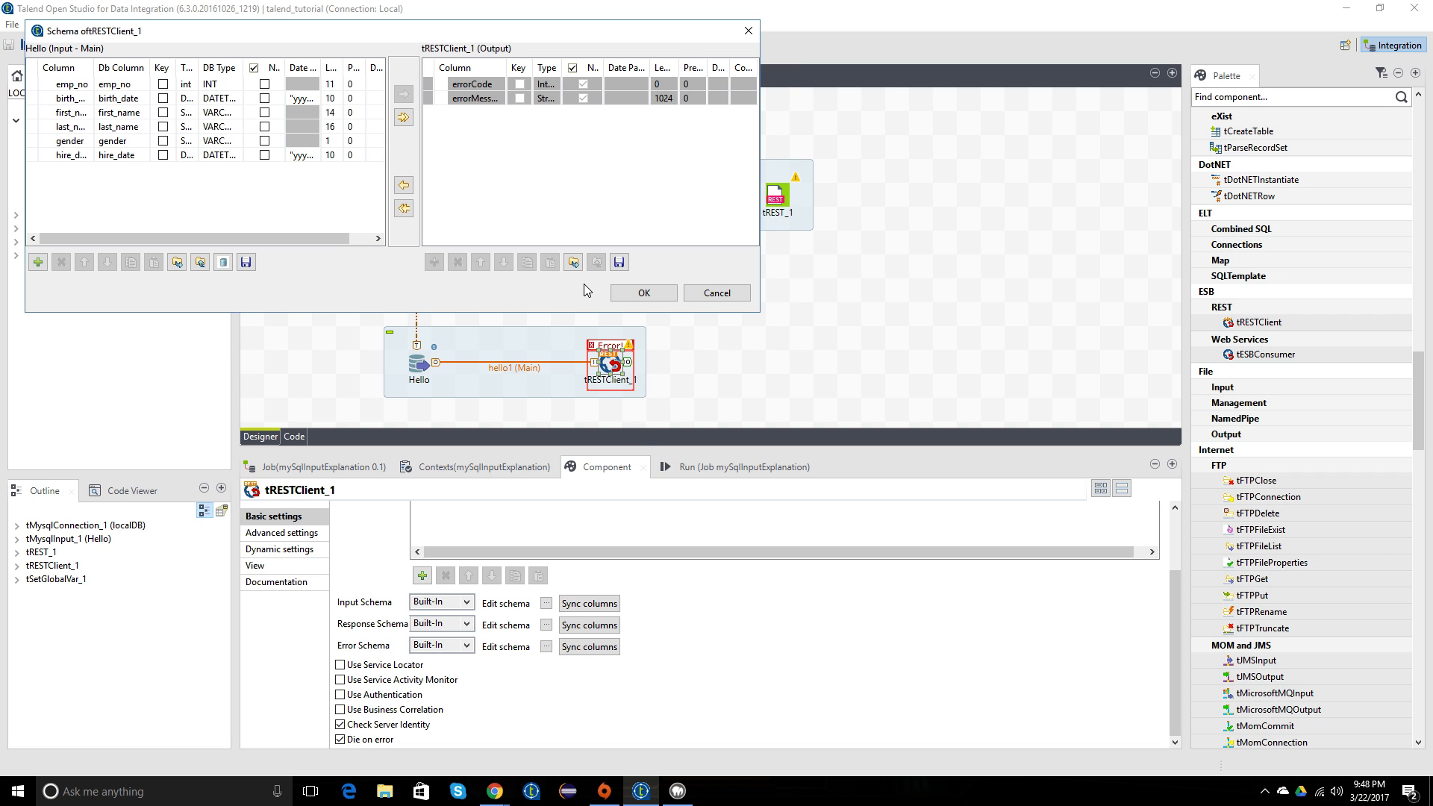
{"action": "left_click", "coordinate": [717, 292]}
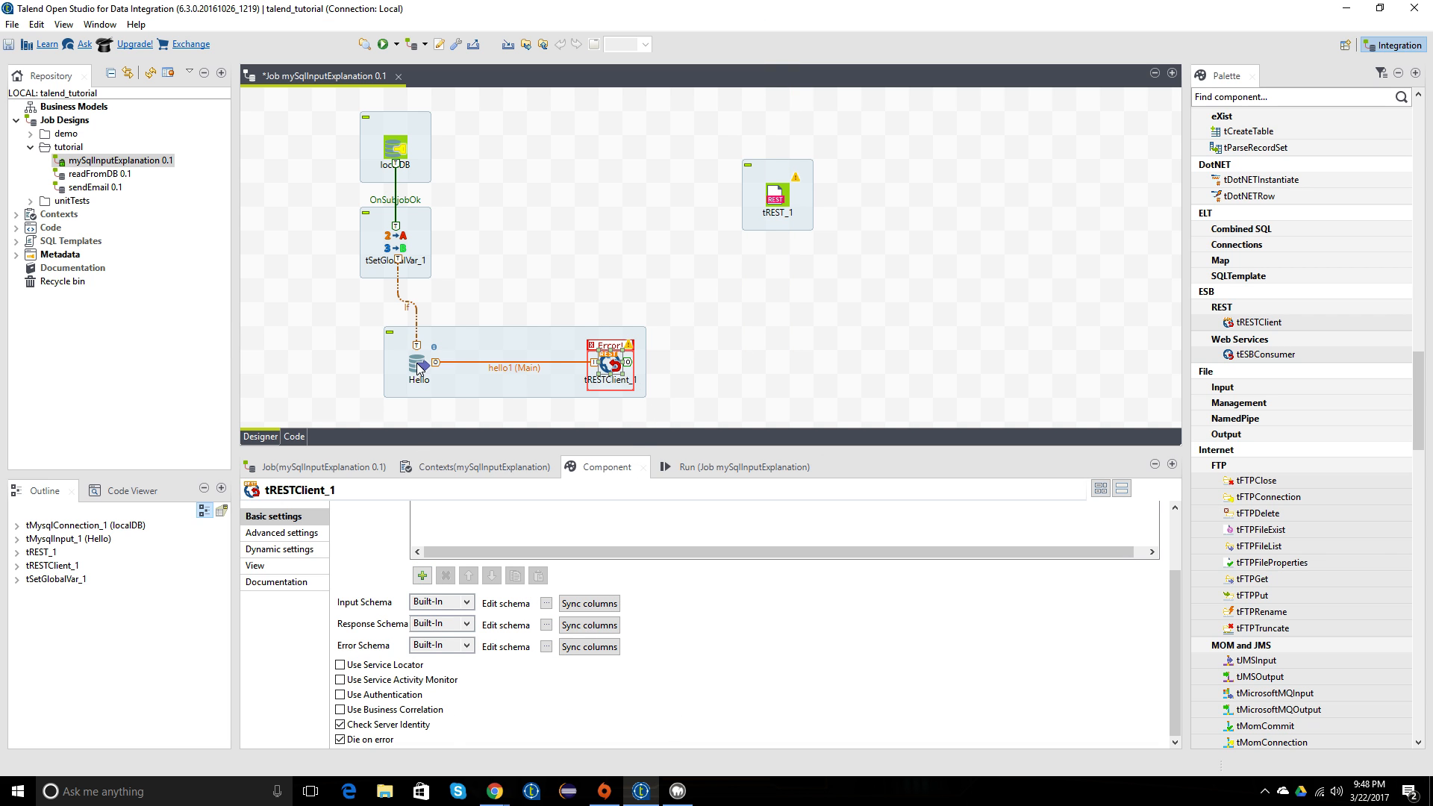
Deactivate the tREST_1 component and save the job.
{"action": "key", "text": "ctrl+s"}
{"action": "left_click", "coordinate": [773, 195]}
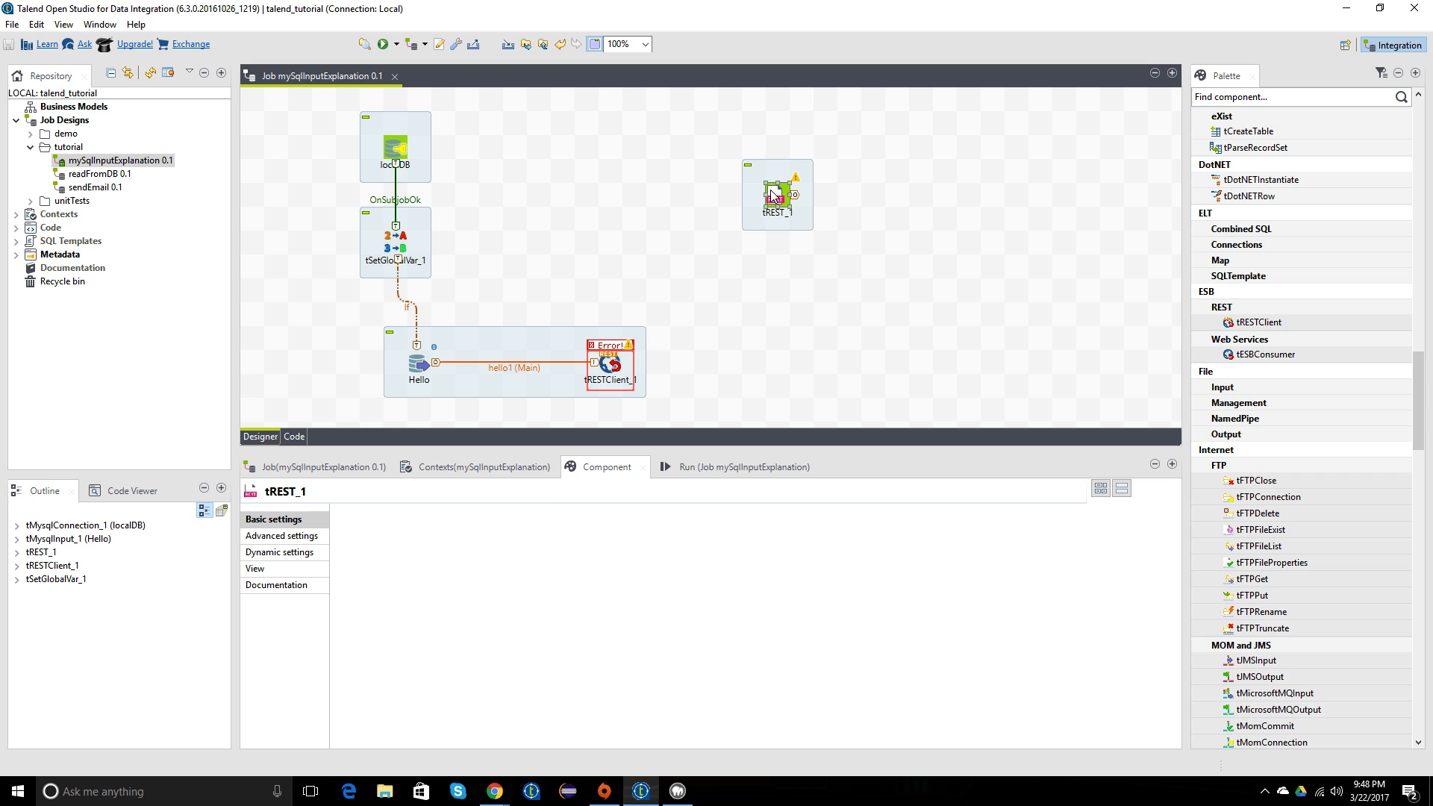
{"action": "right_click", "coordinate": [773, 195]}
{"action": "left_click", "coordinate": [821, 347]}
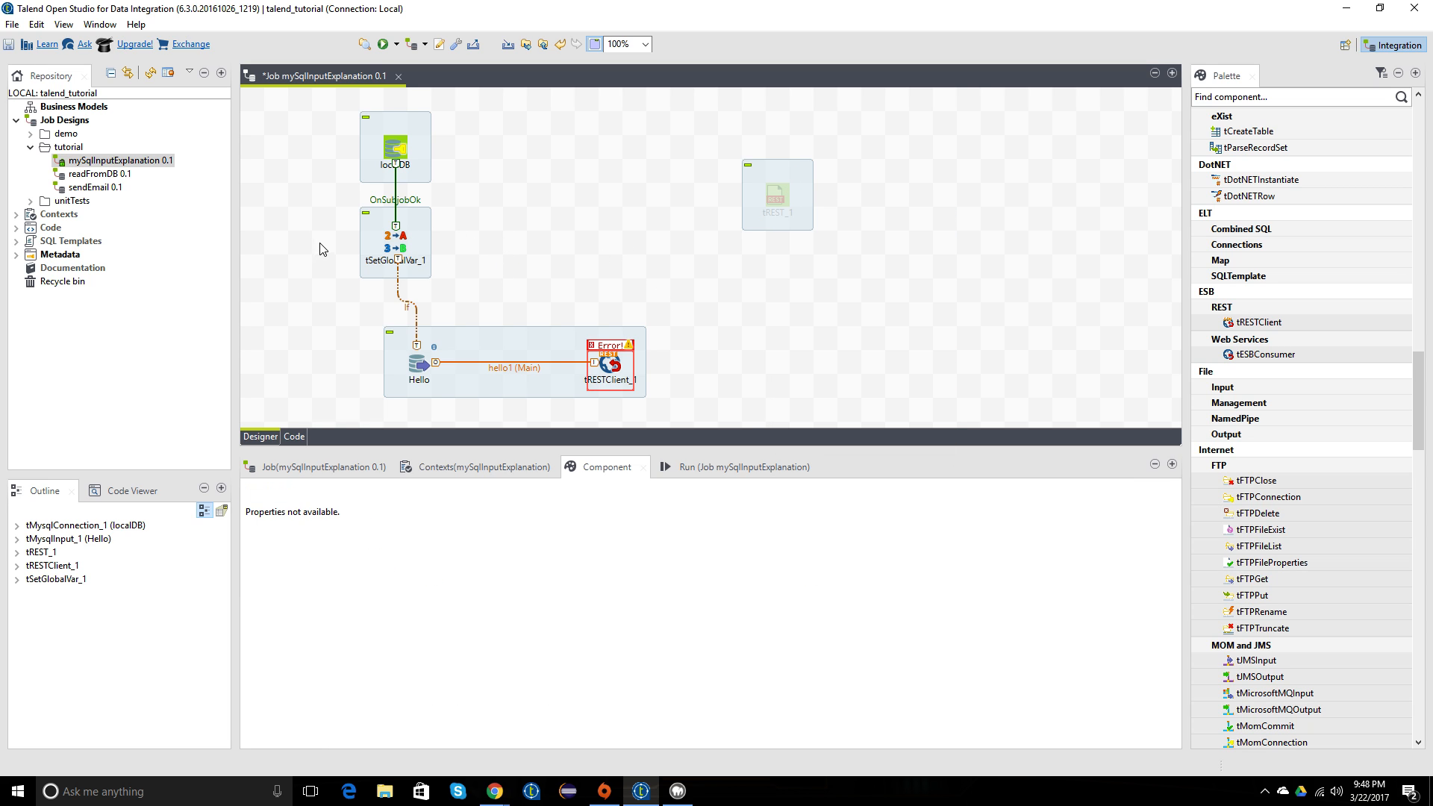
{"action": "key", "text": "ctrl+s"}
Run the mySqlInputExplanation job and read its execution output from the beginning in a slightly enlarged console.
{"action": "right_click", "coordinate": [138, 161]}
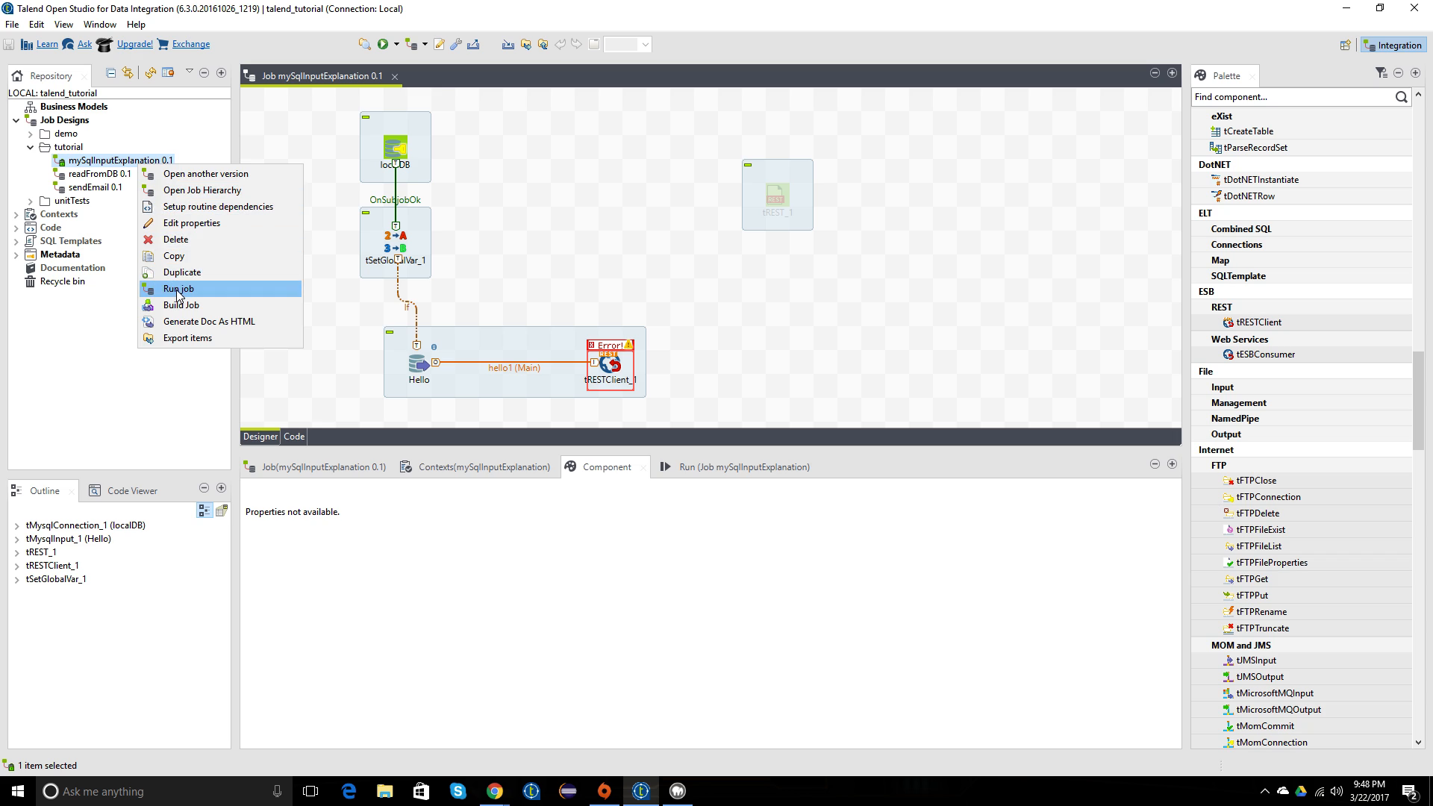
{"action": "left_click", "coordinate": [179, 290]}
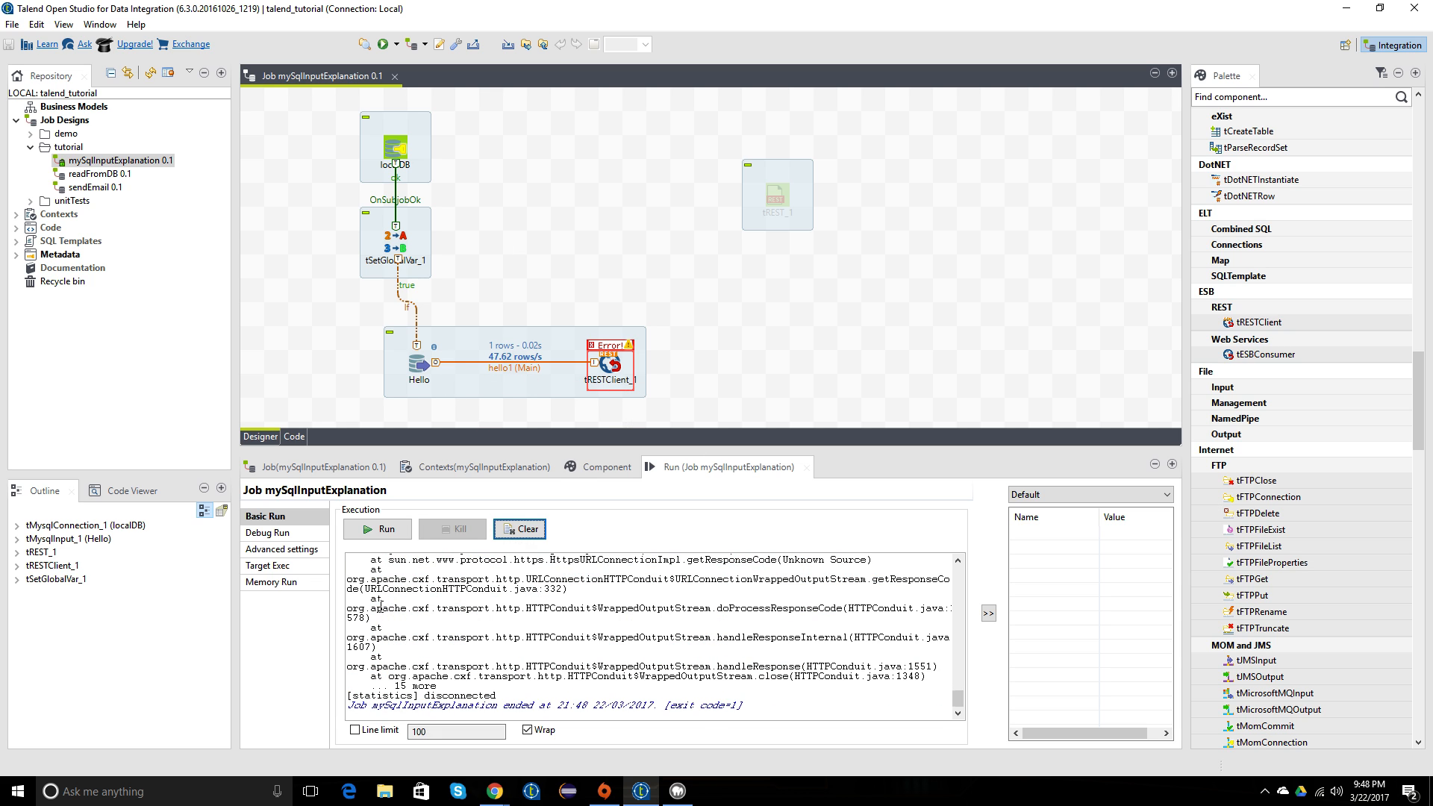
{"action": "scroll", "coordinate": [380, 608], "scroll_direction": "up", "scroll_amount": 10}
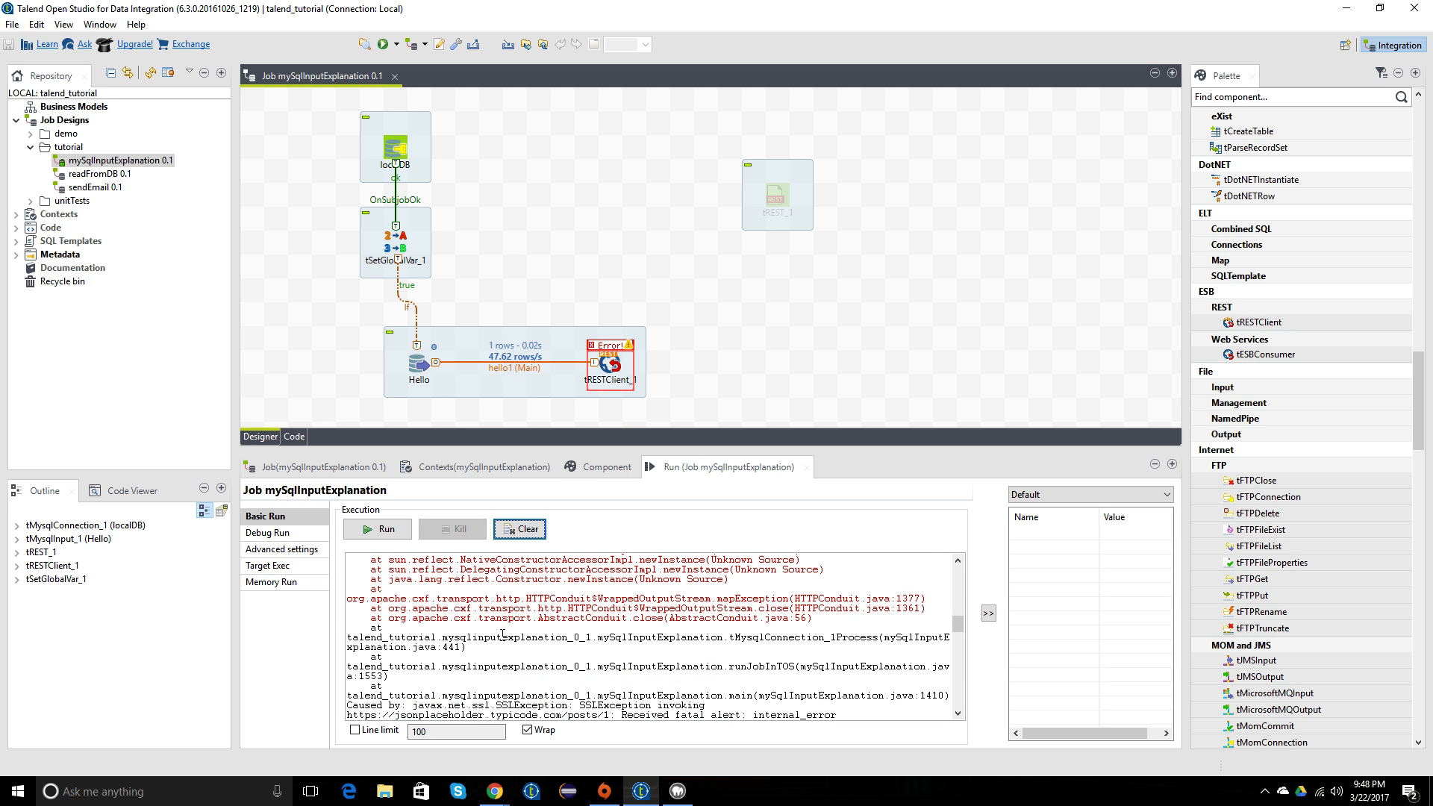
{"action": "scroll", "coordinate": [502, 635], "scroll_direction": "up", "scroll_amount": 10}
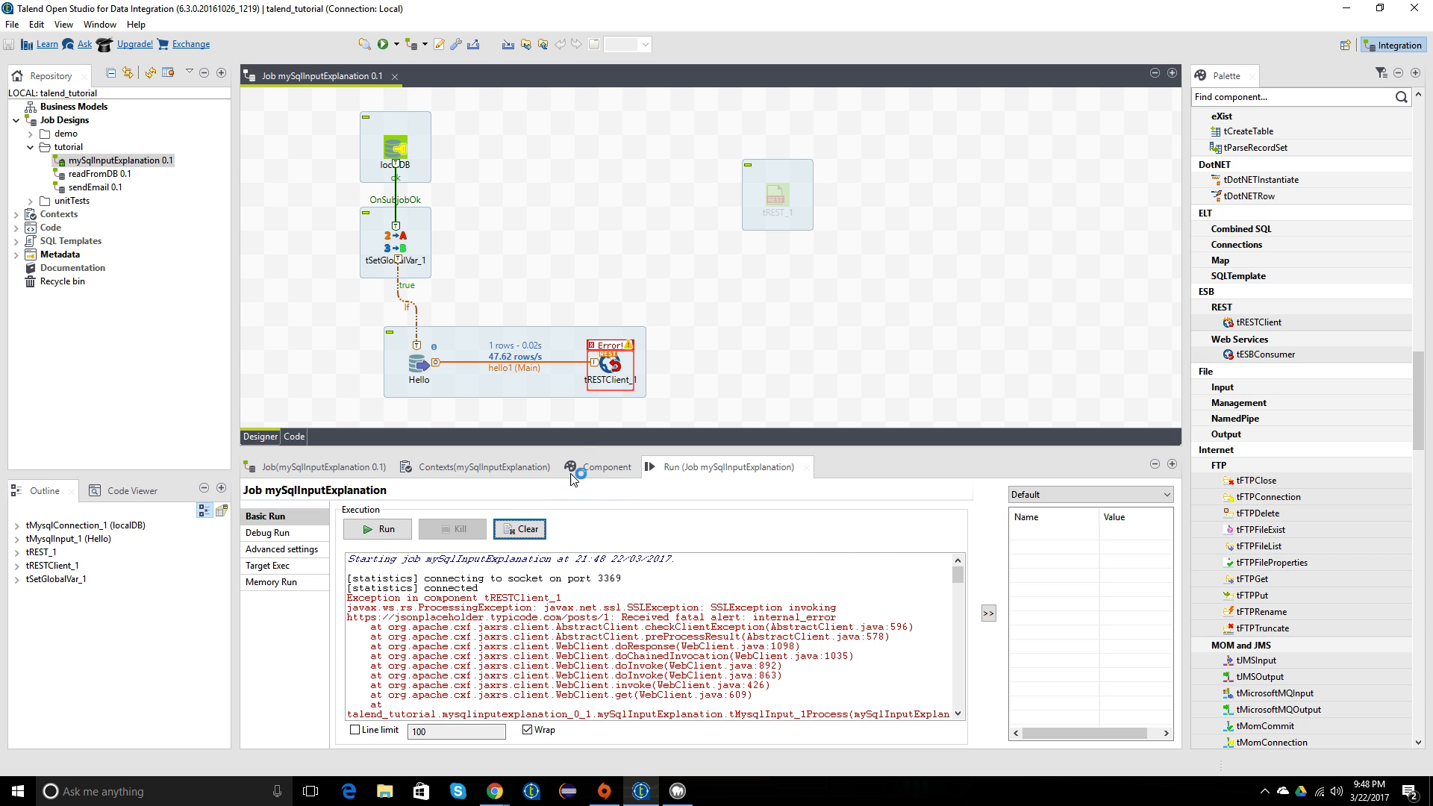
{"action": "left_click_drag", "start_coordinate": [583, 451], "coordinate": [583, 433]}
{"action": "scroll", "coordinate": [468, 627], "scroll_direction": "down", "scroll_amount": 2}
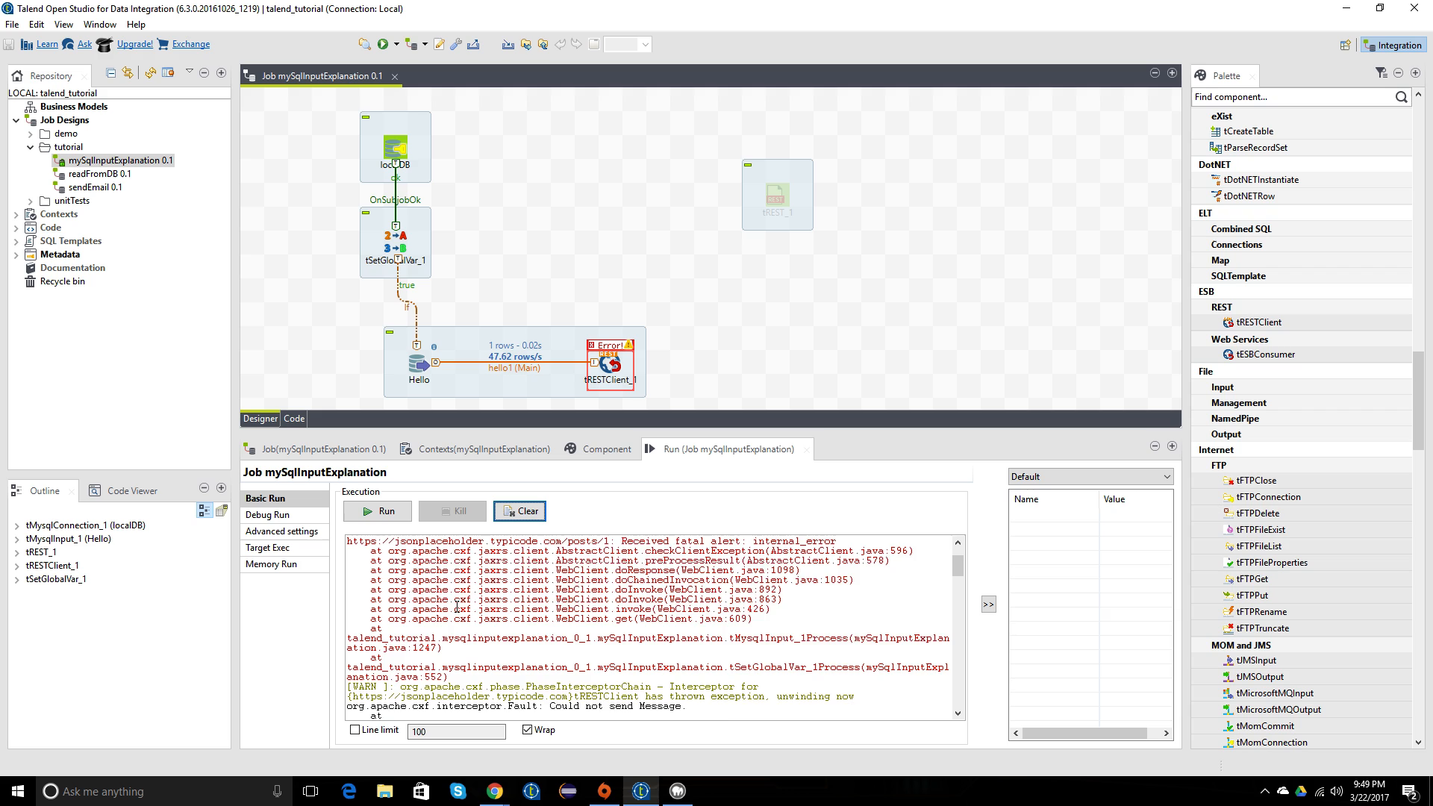
{"action": "scroll", "coordinate": [468, 627], "scroll_direction": "up", "scroll_amount": 2}
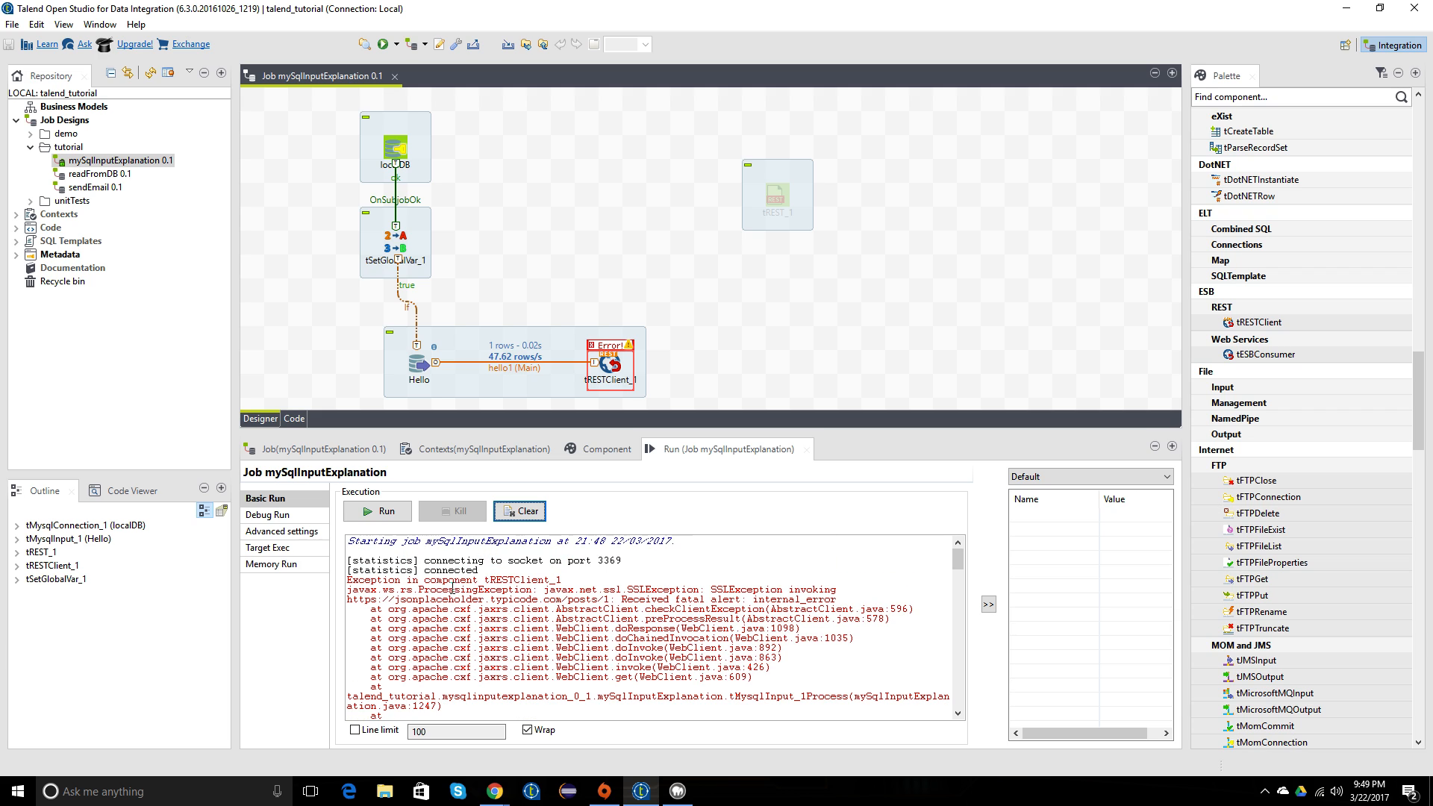
Select the exception name javax.net.ssl.SSLException in the run output, switch to Chrome, and return to the job.
{"action": "left_click_drag", "start_coordinate": [449, 590], "coordinate": [681, 588]}
{"action": "left_click", "coordinate": [697, 587]}
{"action": "left_click_drag", "start_coordinate": [544, 590], "coordinate": [700, 593]}
{"action": "left_click", "coordinate": [495, 791]}
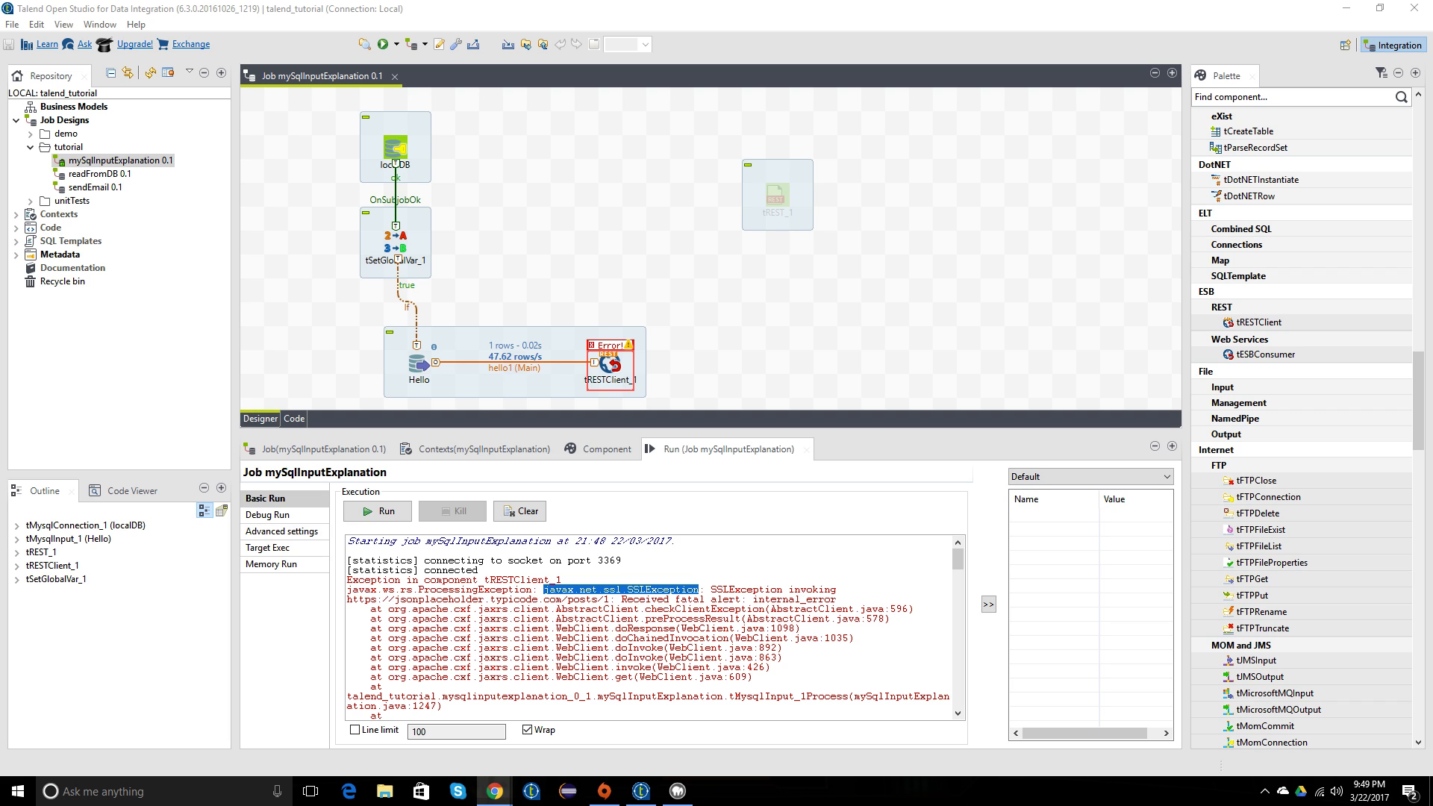
{"action": "left_click", "coordinate": [590, 245]}
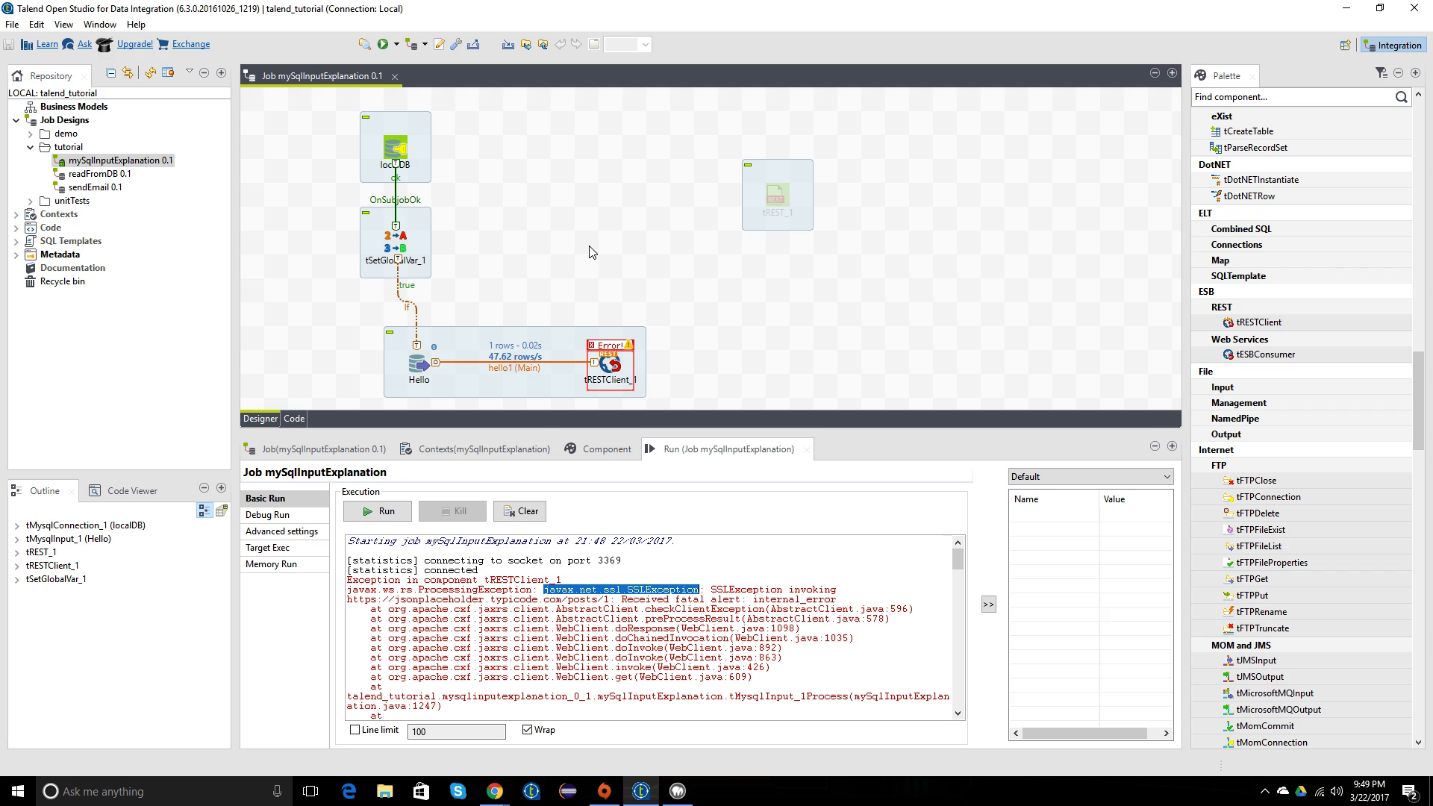
{"action": "left_click", "coordinate": [610, 363]}
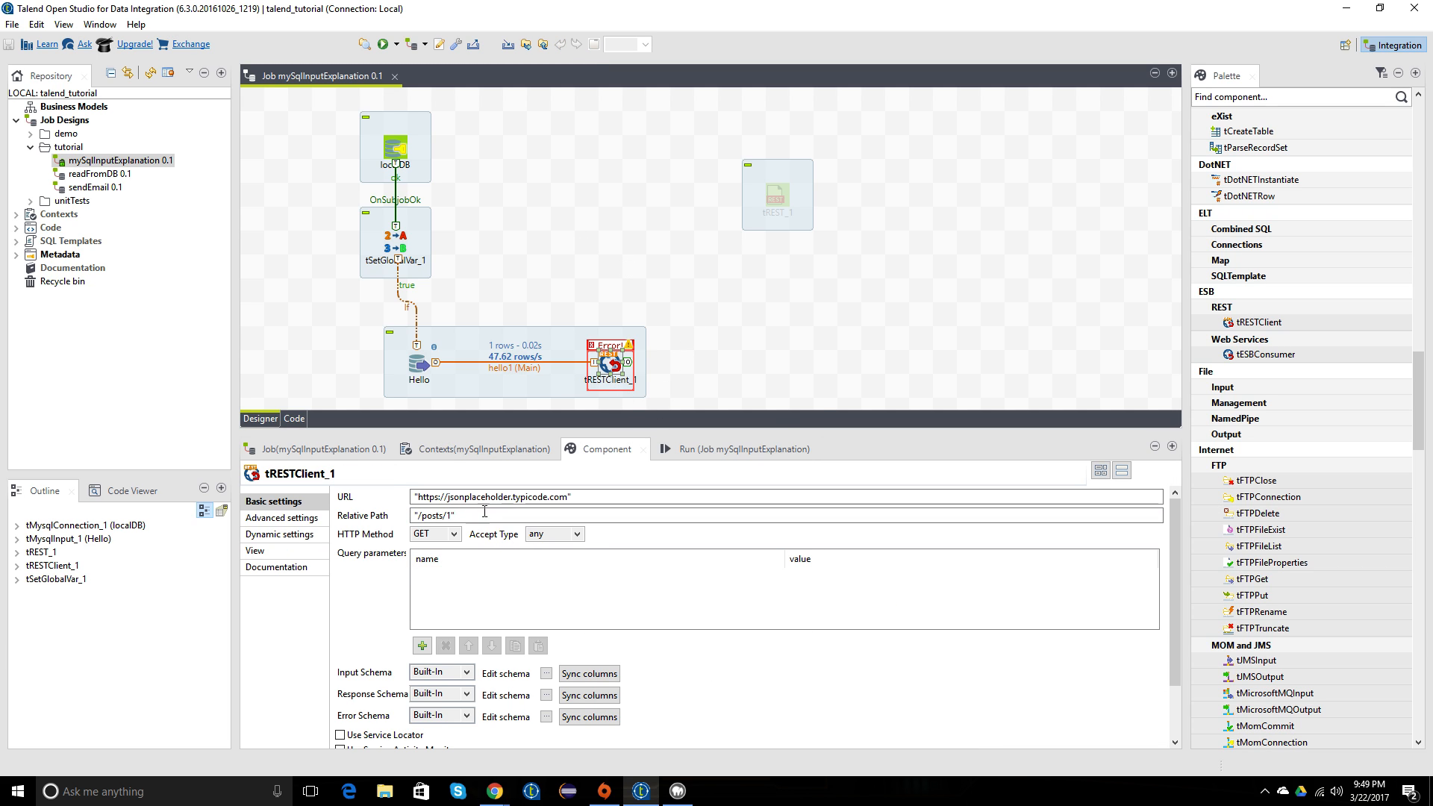
{"action": "left_click", "coordinate": [440, 496]}
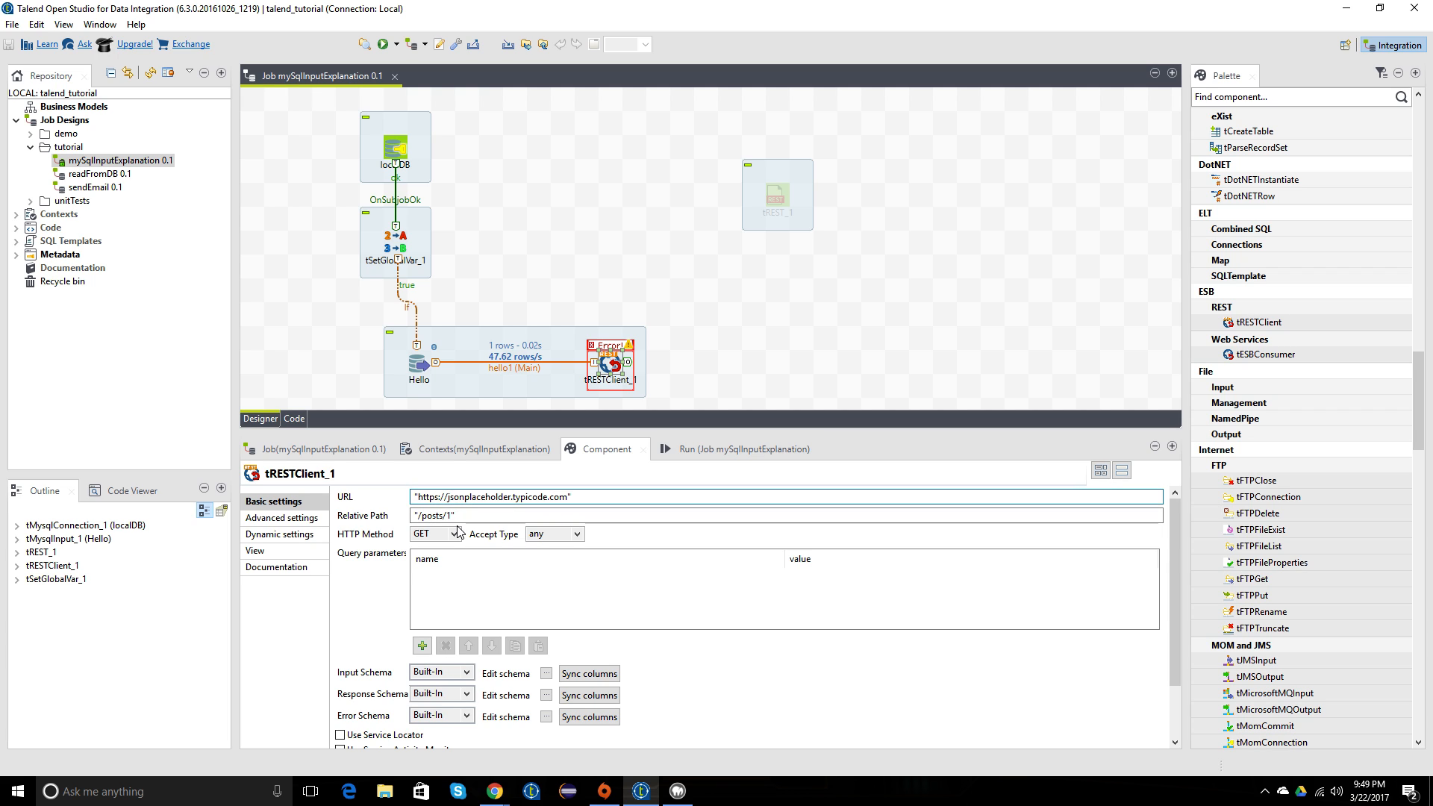
{"action": "key", "text": "BackSpace"}
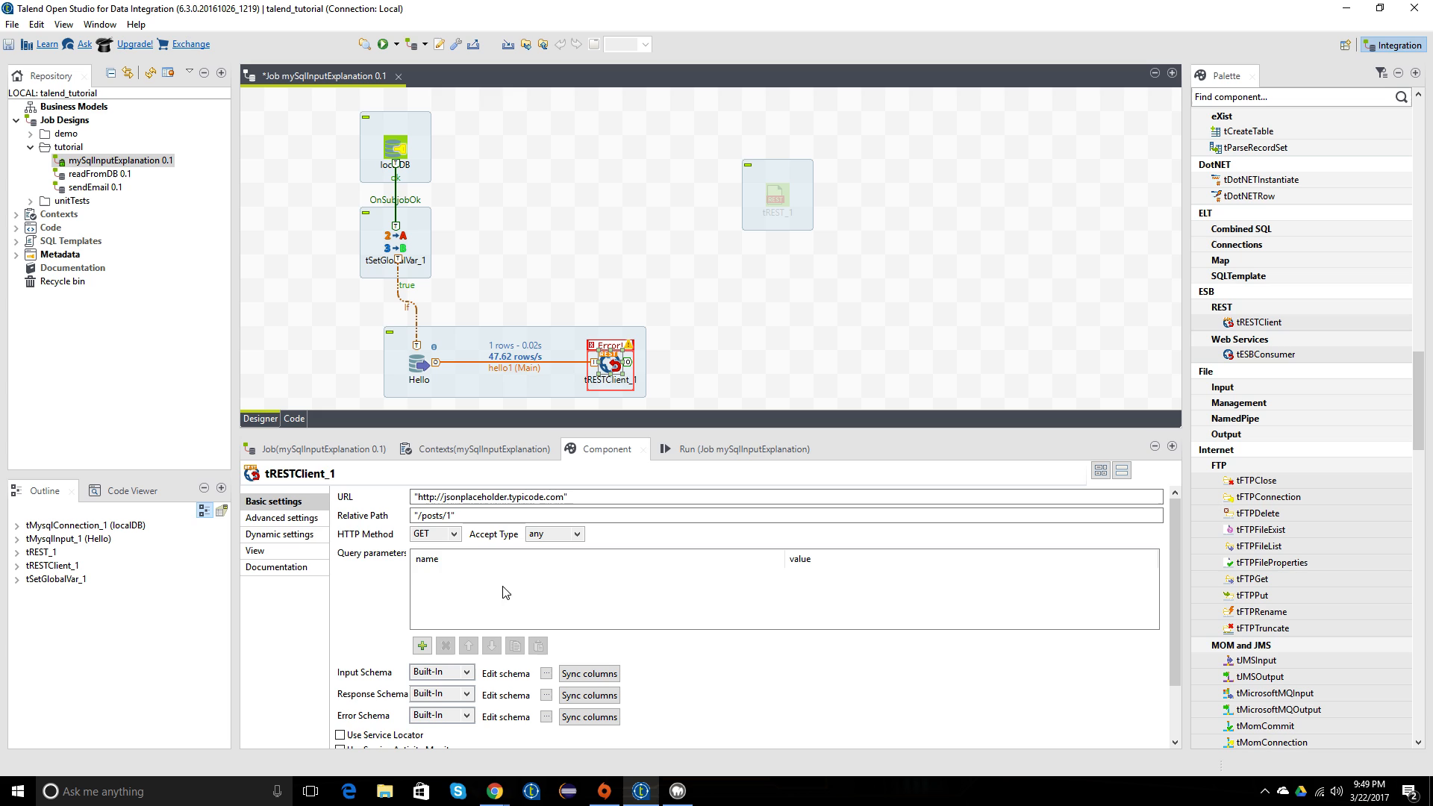
Save the mySqlInputExplanation job and run it with the http URL in tRESTClient_1.
{"action": "left_click", "coordinate": [574, 269]}
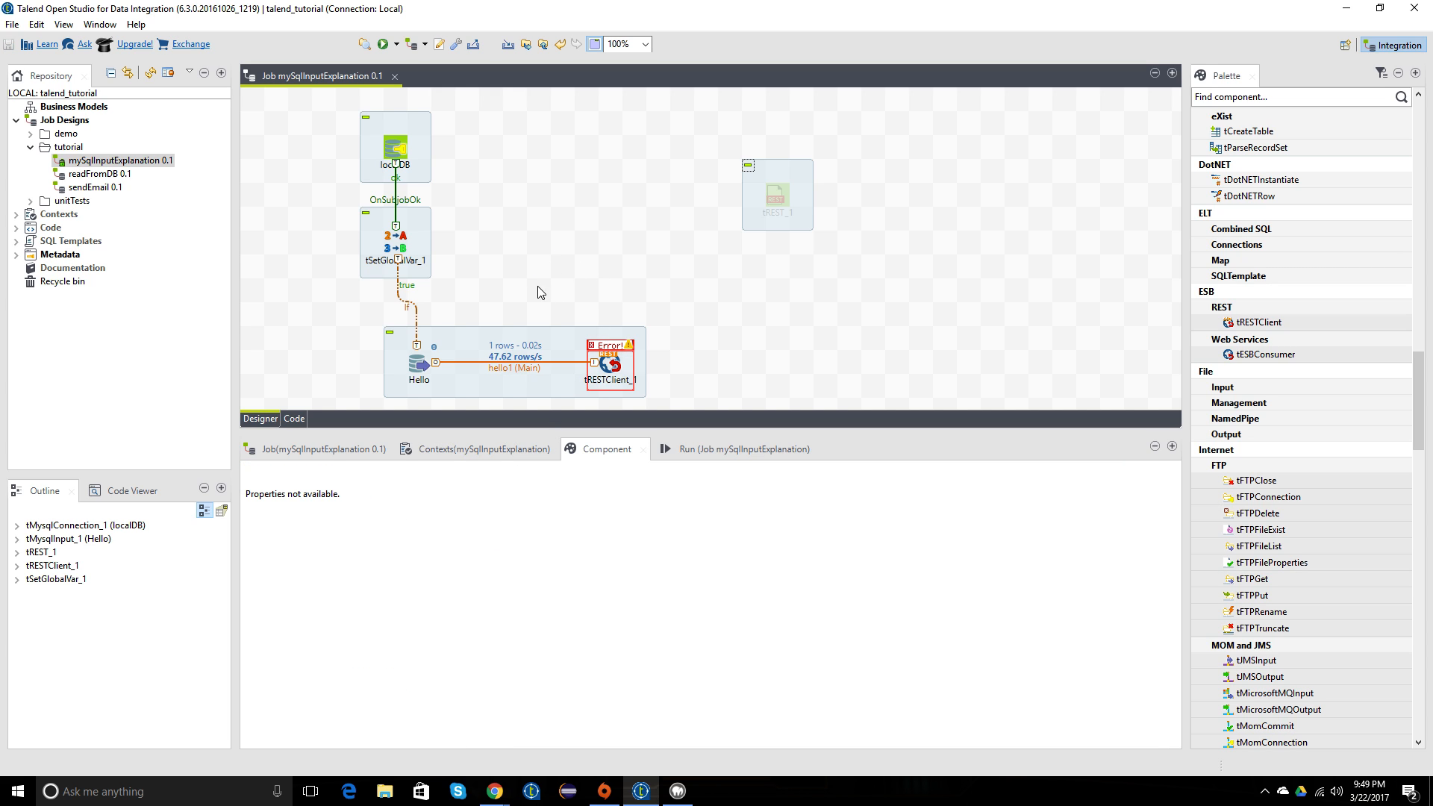
{"action": "key", "text": "ctrl+s"}
{"action": "right_click", "coordinate": [129, 161]}
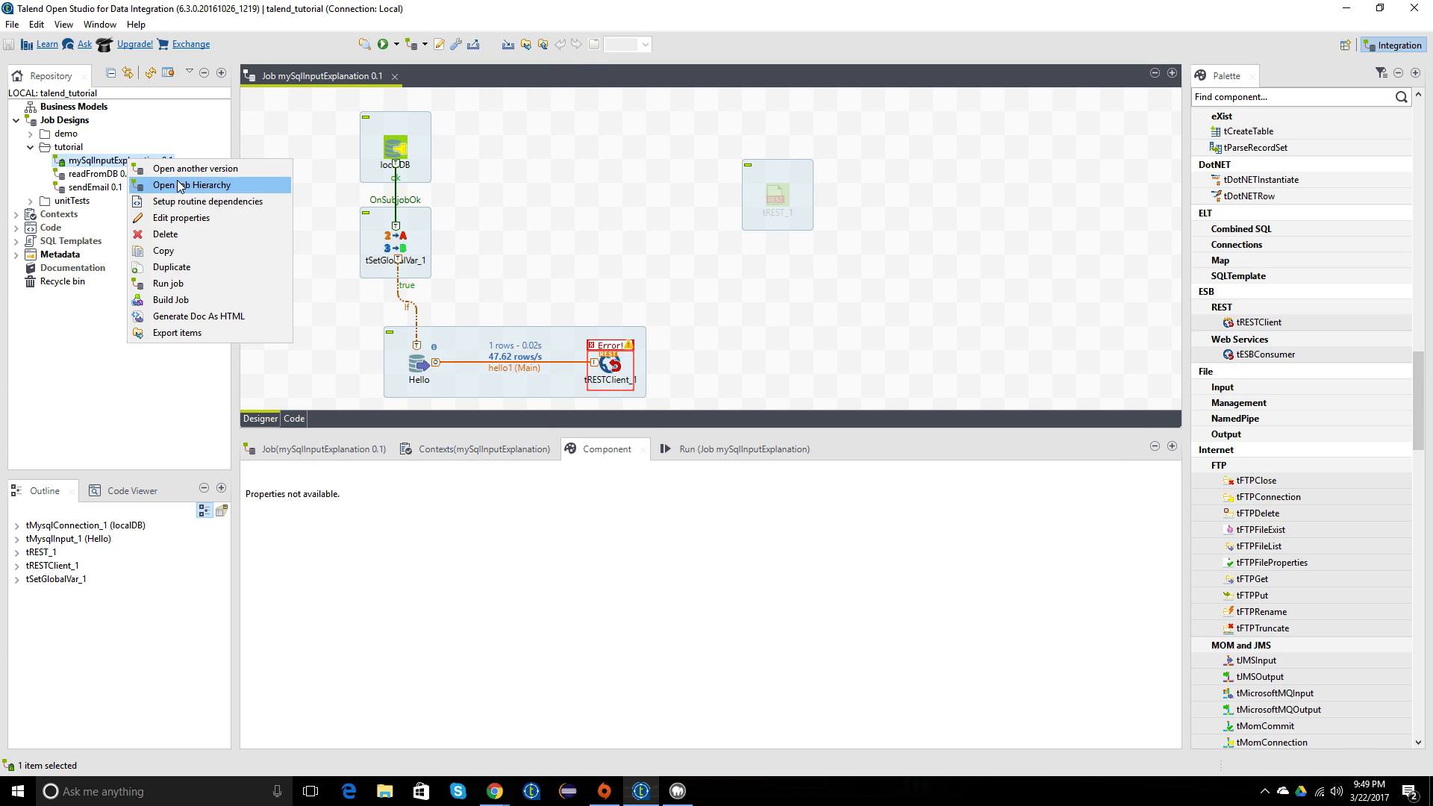
{"action": "left_click", "coordinate": [168, 283]}
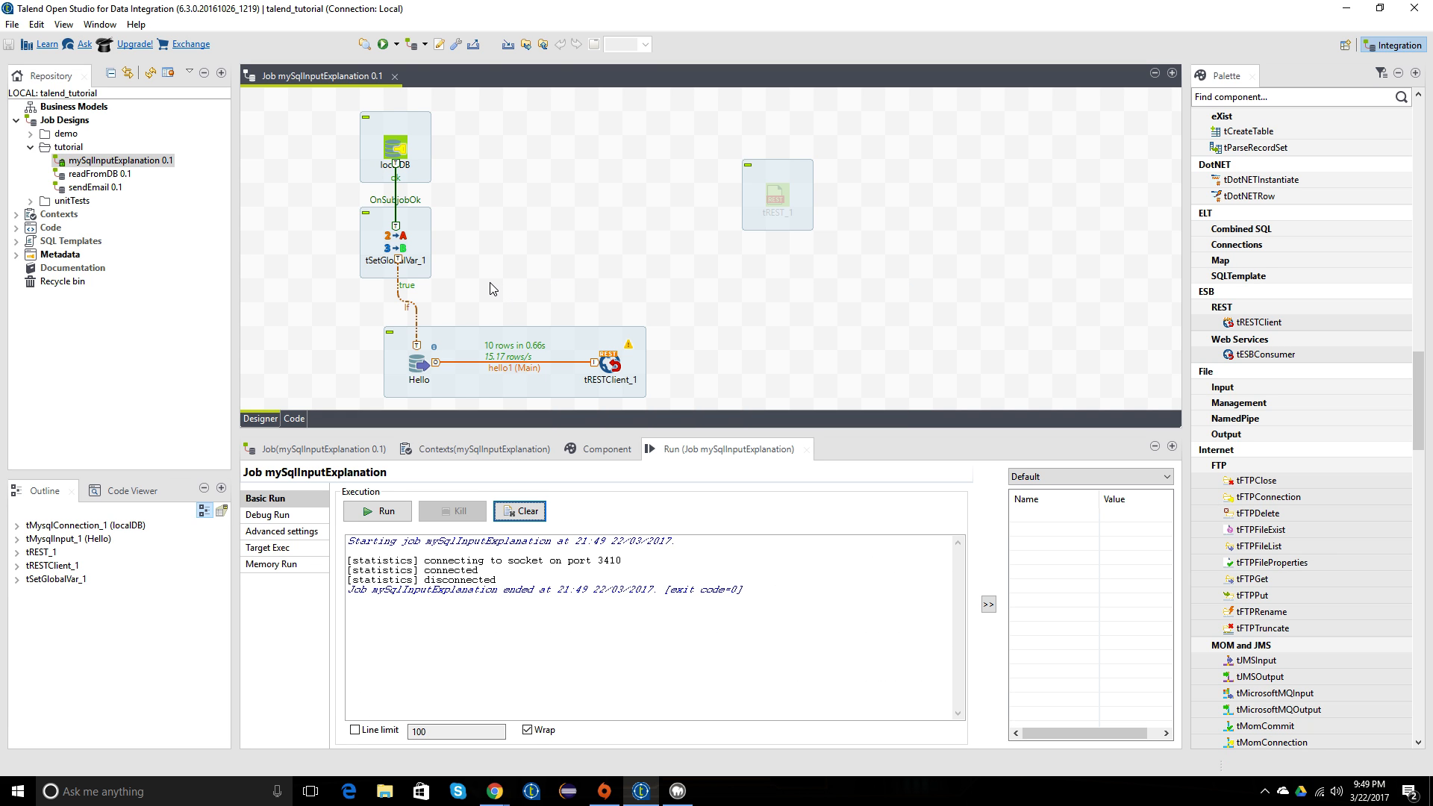
Review tRESTClient_1's basic and advanced settings, the job's main properties and the execution output of the run.
{"action": "double_click", "coordinate": [609, 366]}
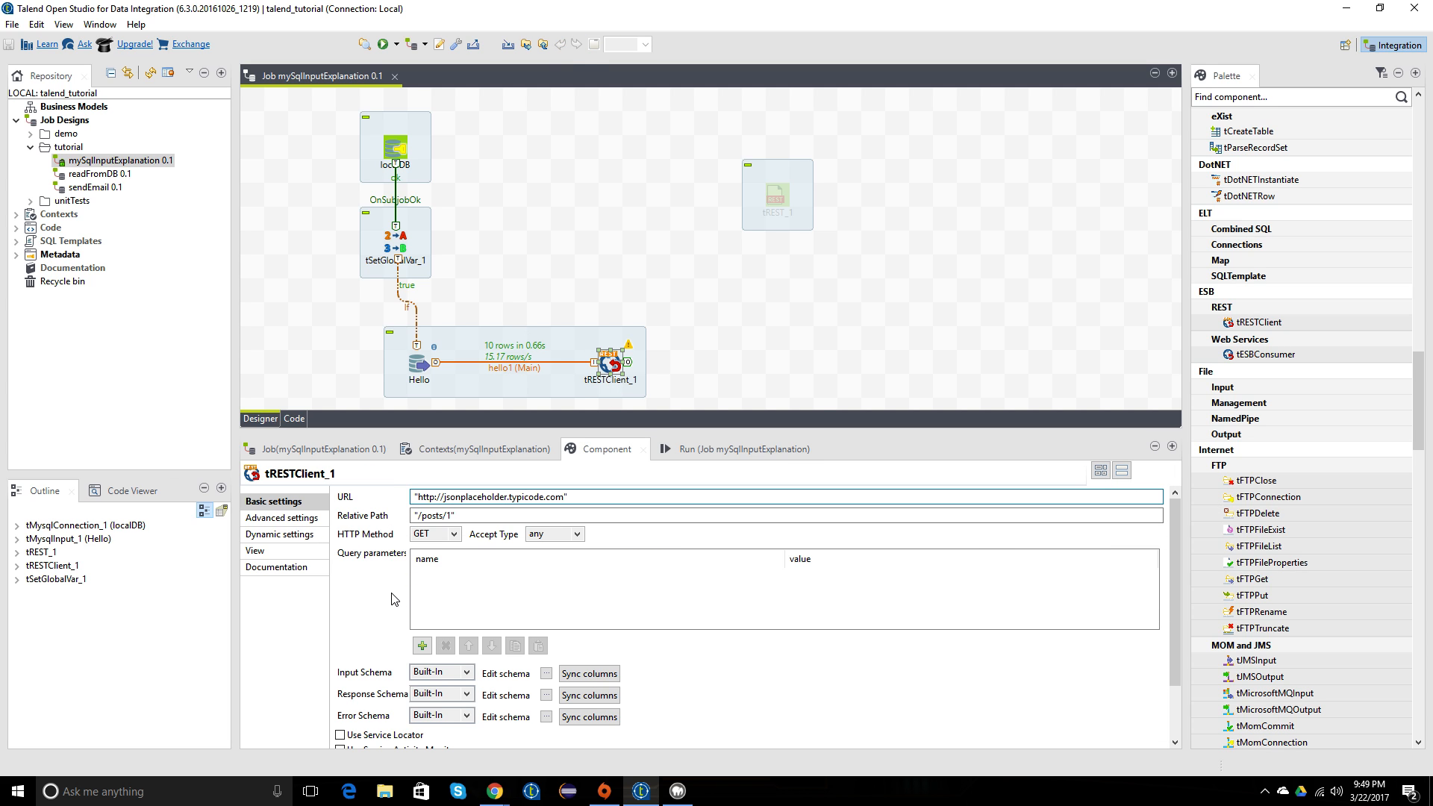
{"action": "scroll", "coordinate": [344, 589], "scroll_direction": "down", "scroll_amount": 3}
{"action": "left_click", "coordinate": [273, 519]}
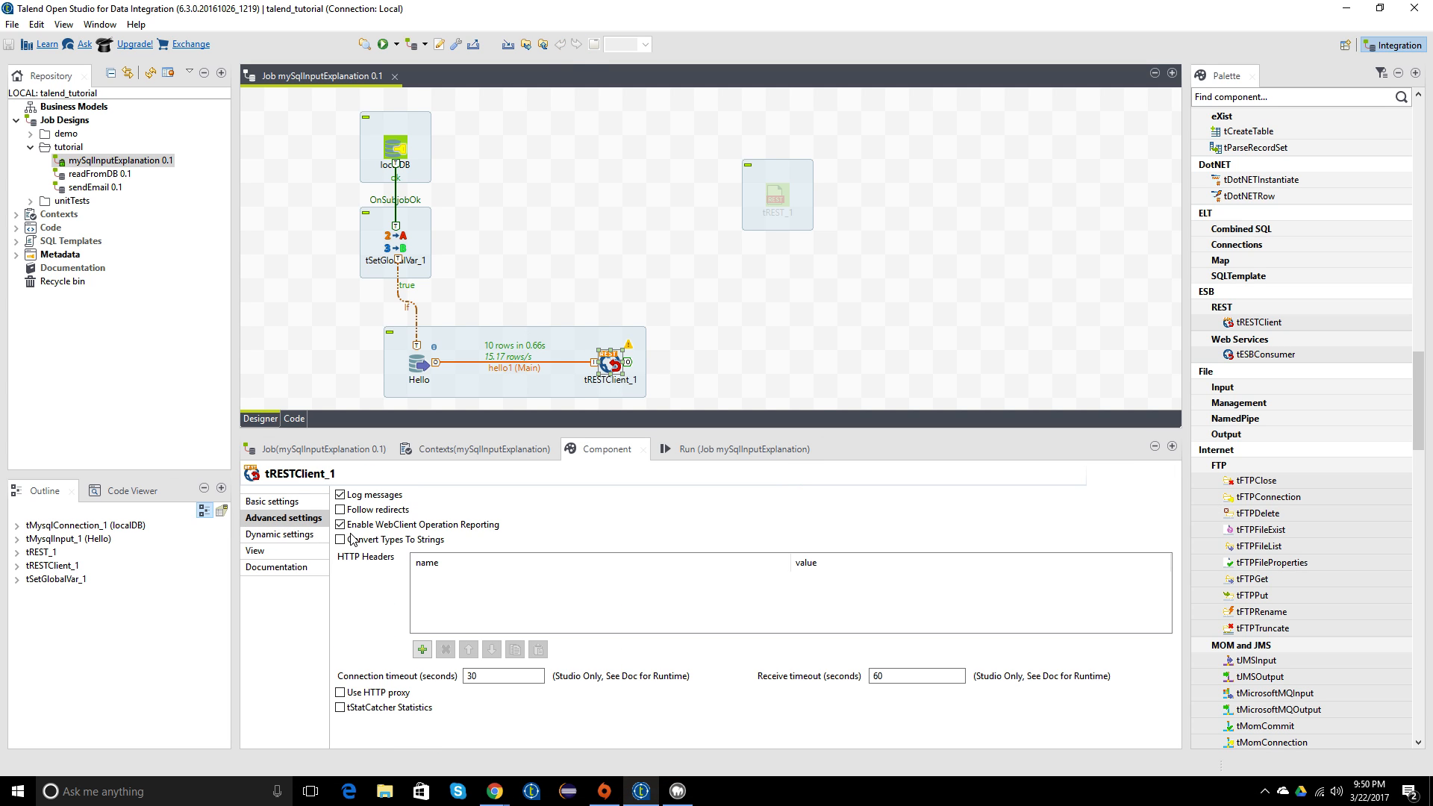
{"action": "left_click", "coordinate": [295, 502]}
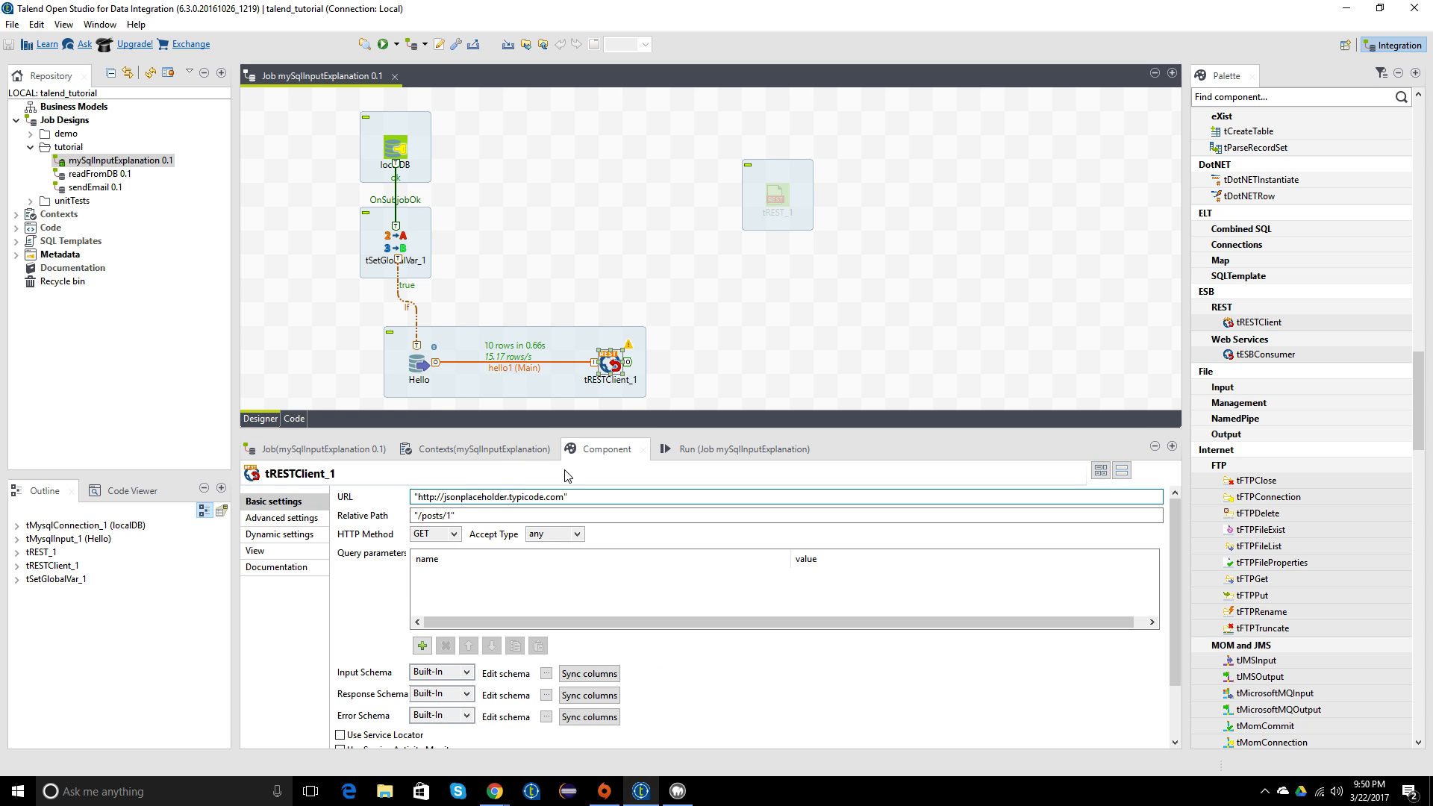
{"action": "left_click", "coordinate": [515, 450]}
{"action": "left_click", "coordinate": [338, 449]}
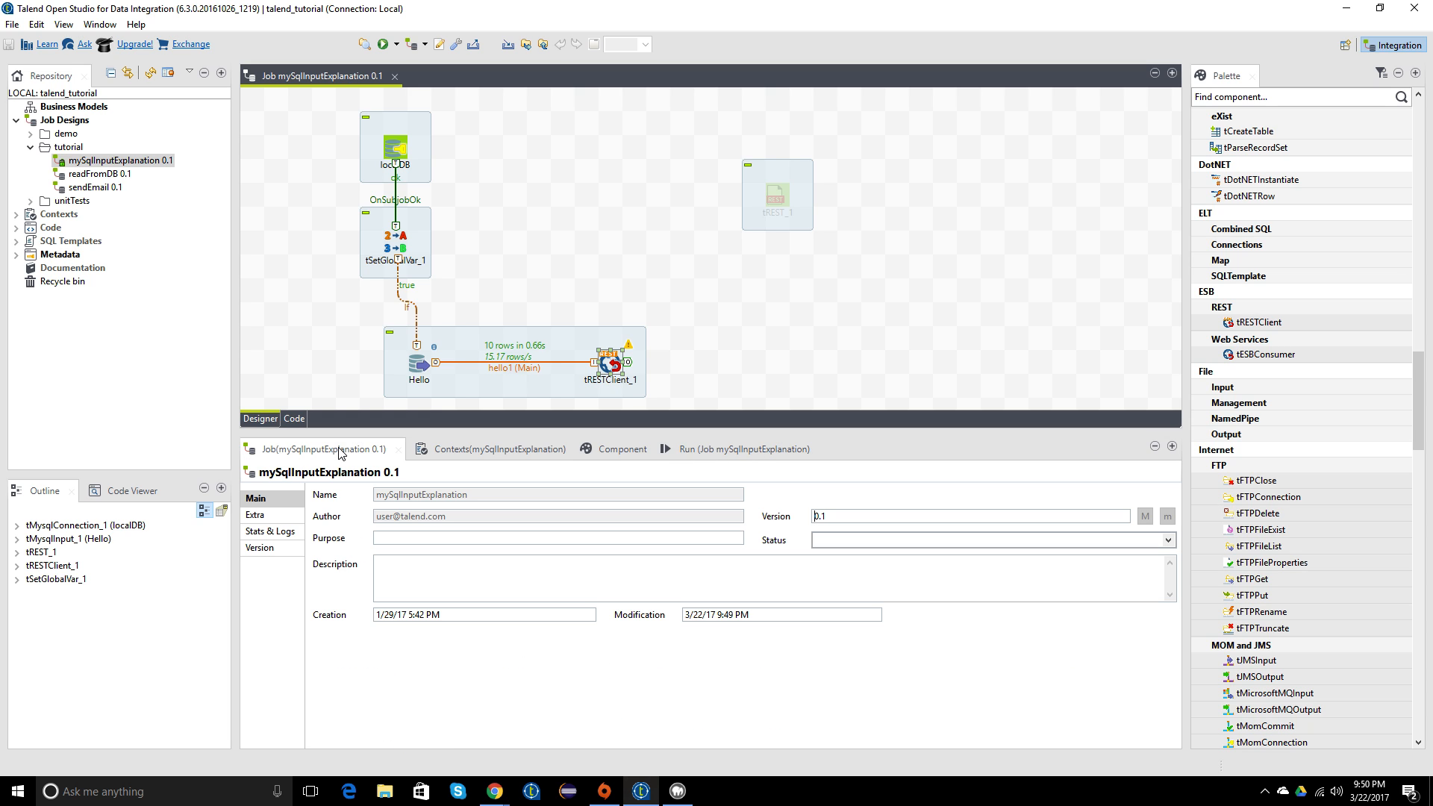
{"action": "left_click", "coordinate": [704, 450]}
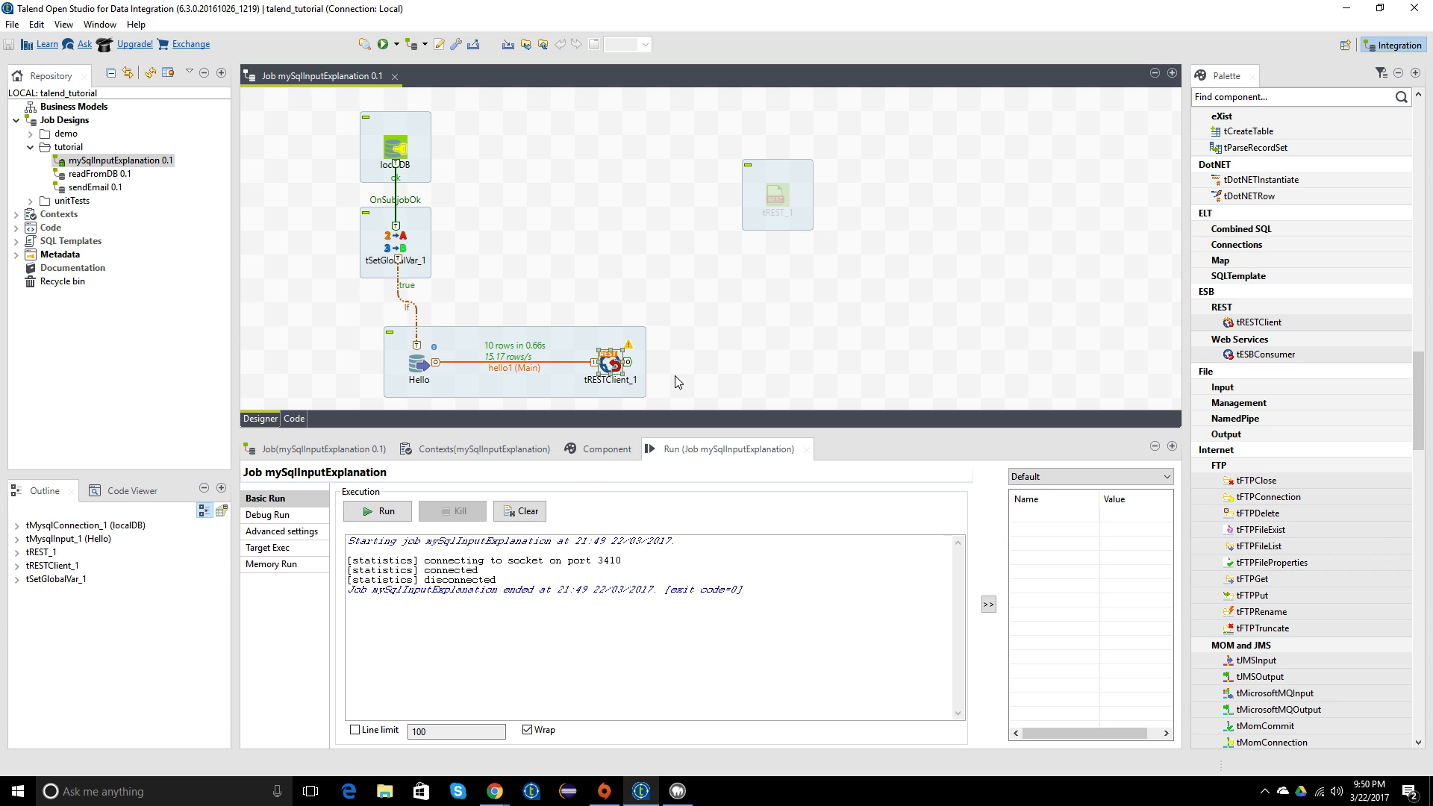
{"action": "left_click_drag", "start_coordinate": [505, 589], "coordinate": [462, 569]}
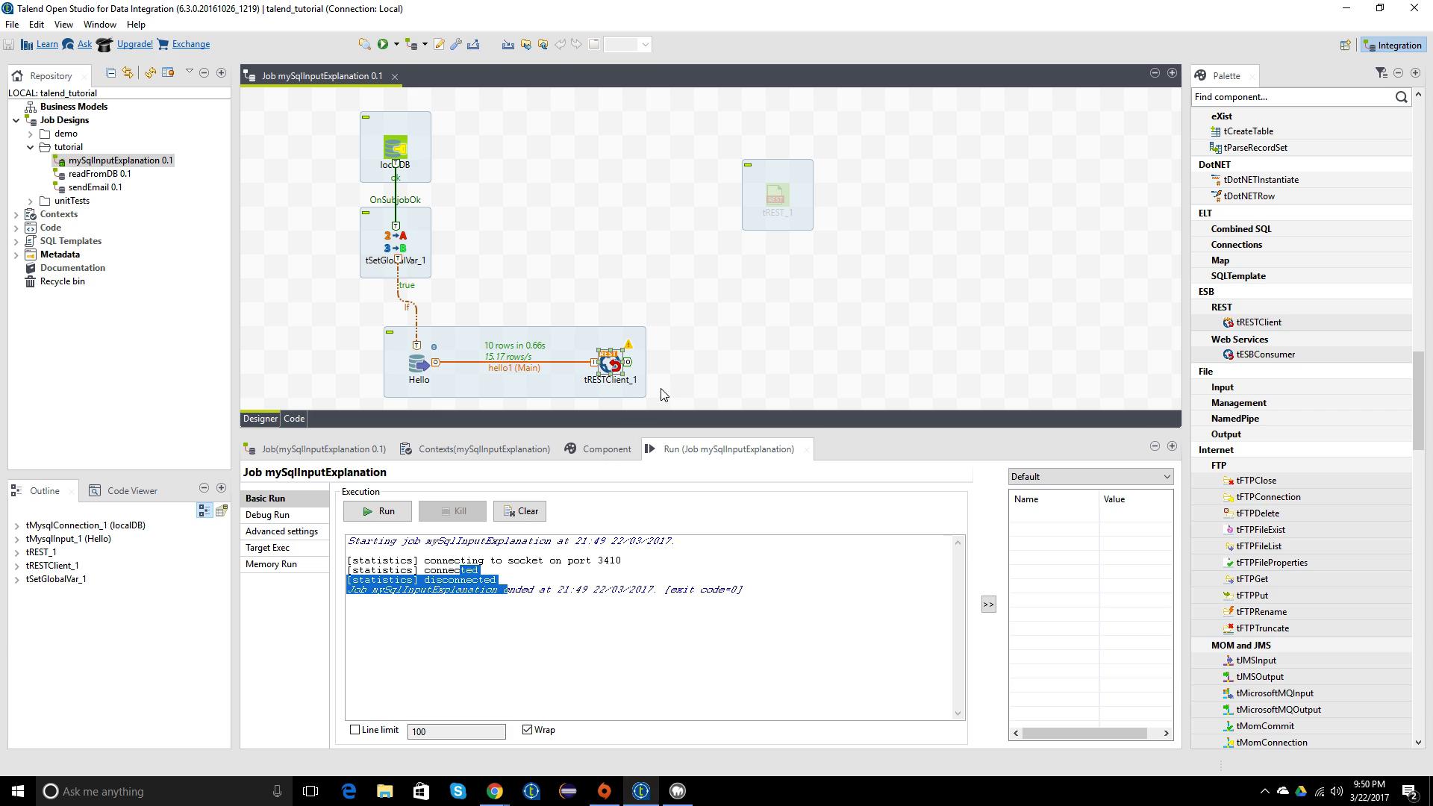
{"action": "left_click", "coordinate": [608, 401]}
Search the component palette for tLog and place a tLogRow beside tRESTClient_1 in the job design.
{"action": "left_click_drag", "start_coordinate": [555, 433], "coordinate": [545, 469]}
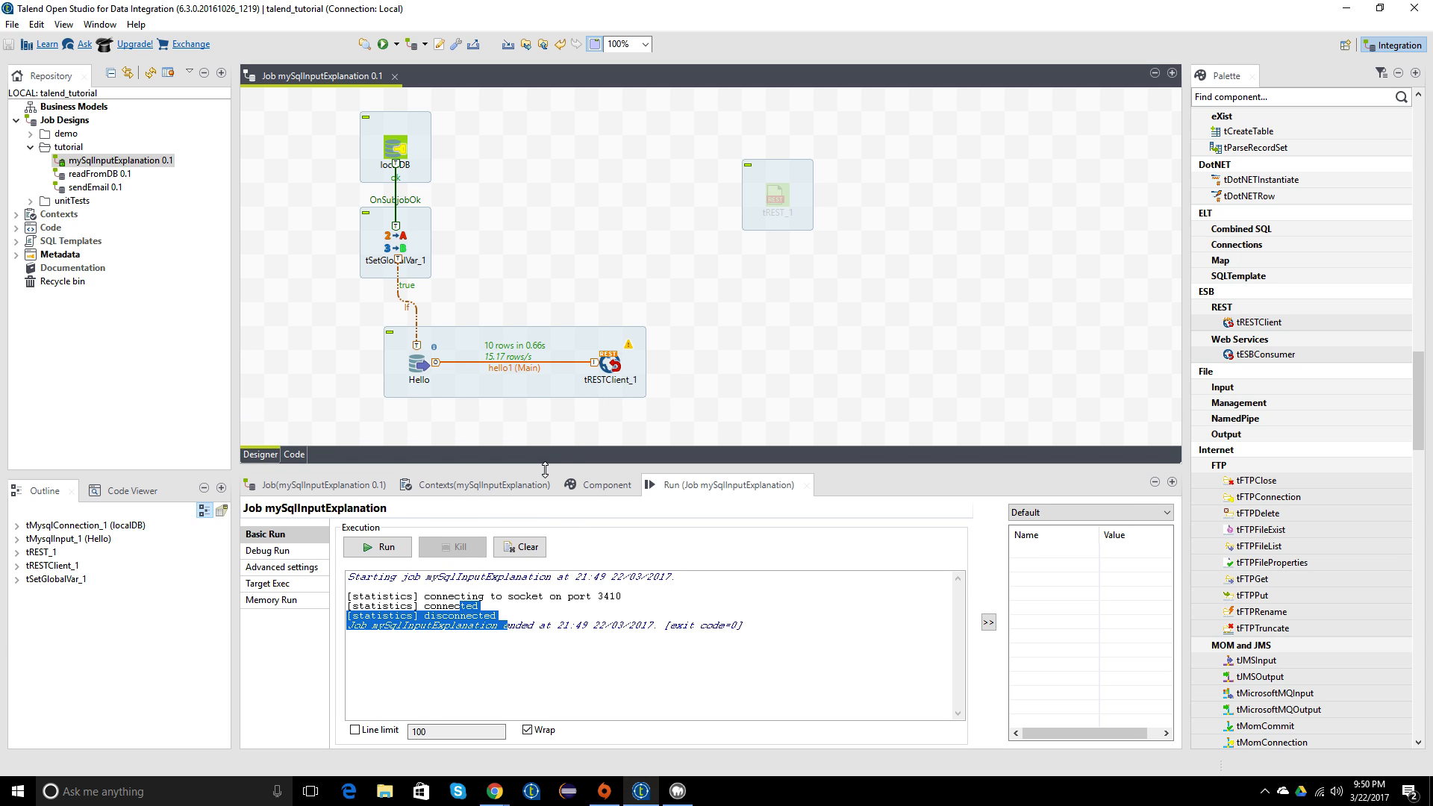
{"action": "left_click", "coordinate": [1196, 97]}
{"action": "type", "text": "tLog"}
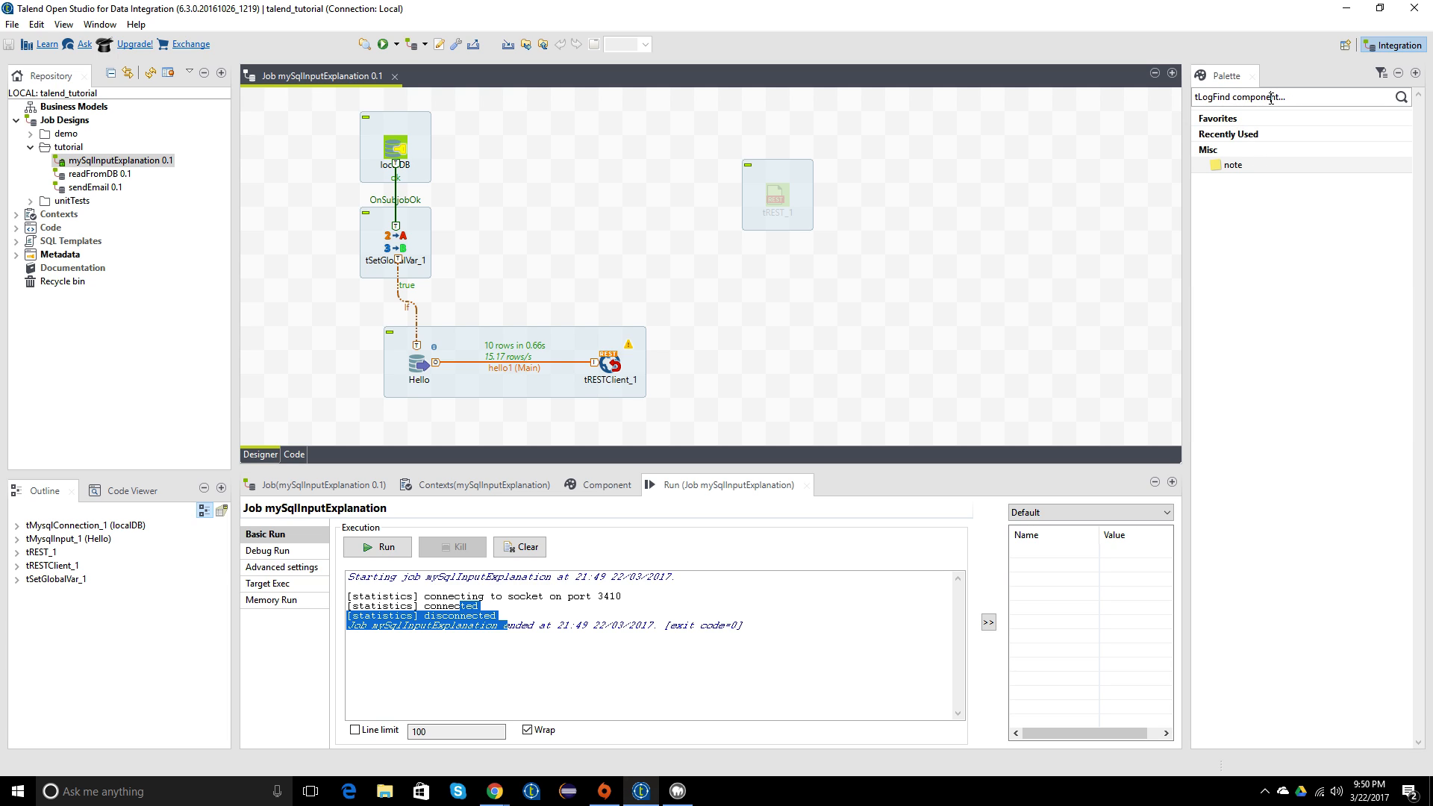
{"action": "left_click_drag", "start_coordinate": [1283, 98], "coordinate": [1208, 98]}
{"action": "left_click", "coordinate": [1208, 98]}
{"action": "key", "text": "BackSpace"}
{"action": "key", "text": "BackSpace"}
{"action": "key", "text": "BackSpace"}
{"action": "key", "text": "Delete"}
{"action": "type", "text": "tLog"}
{"action": "key", "text": "Return"}
{"action": "left_click_drag", "start_coordinate": [1242, 149], "coordinate": [776, 361]}
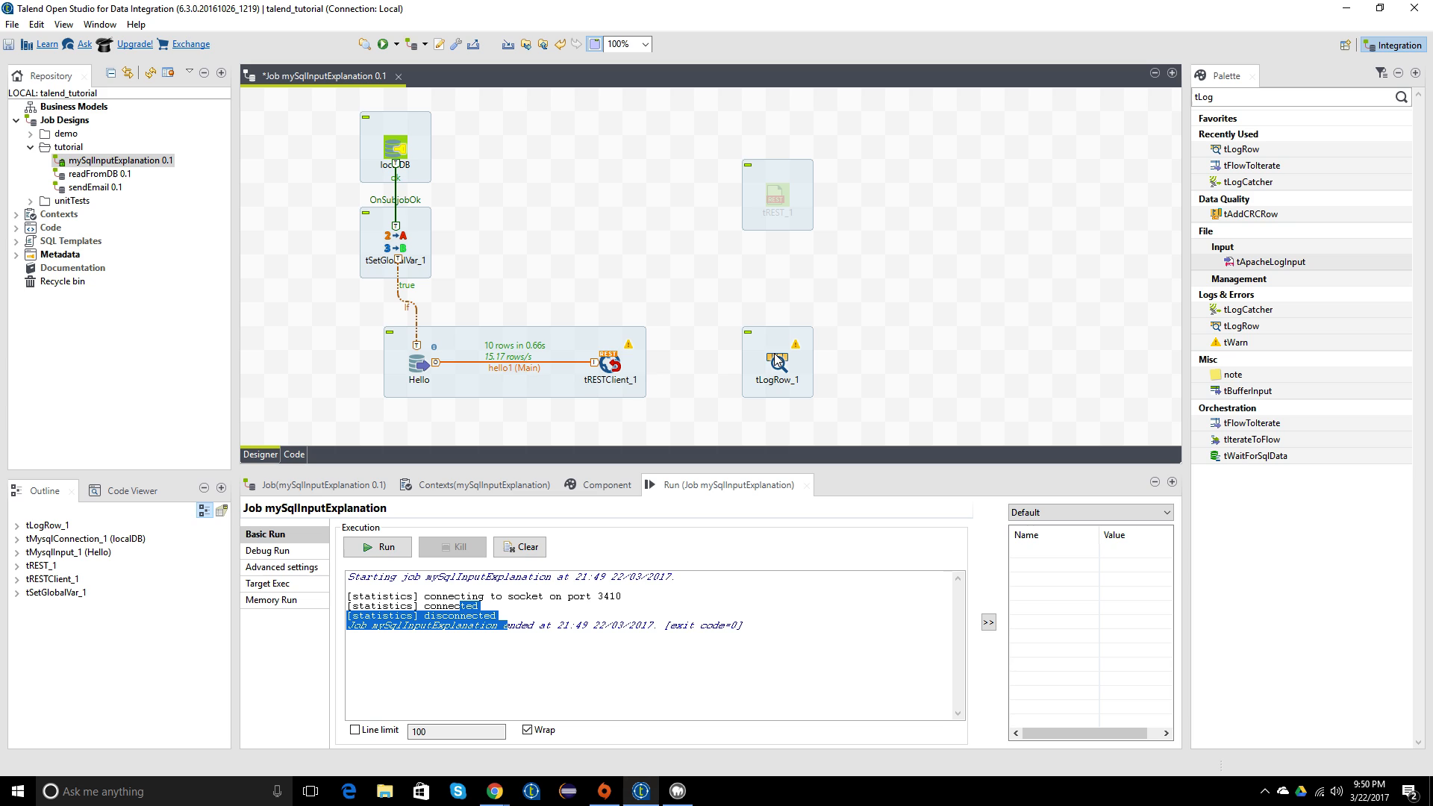
Connect tRESTClient_1 to tLogRow_1 with a Response row.
{"action": "right_click", "coordinate": [611, 364]}
{"action": "mouse_move", "coordinate": [642, 376]}
{"action": "left_click", "coordinate": [817, 378]}
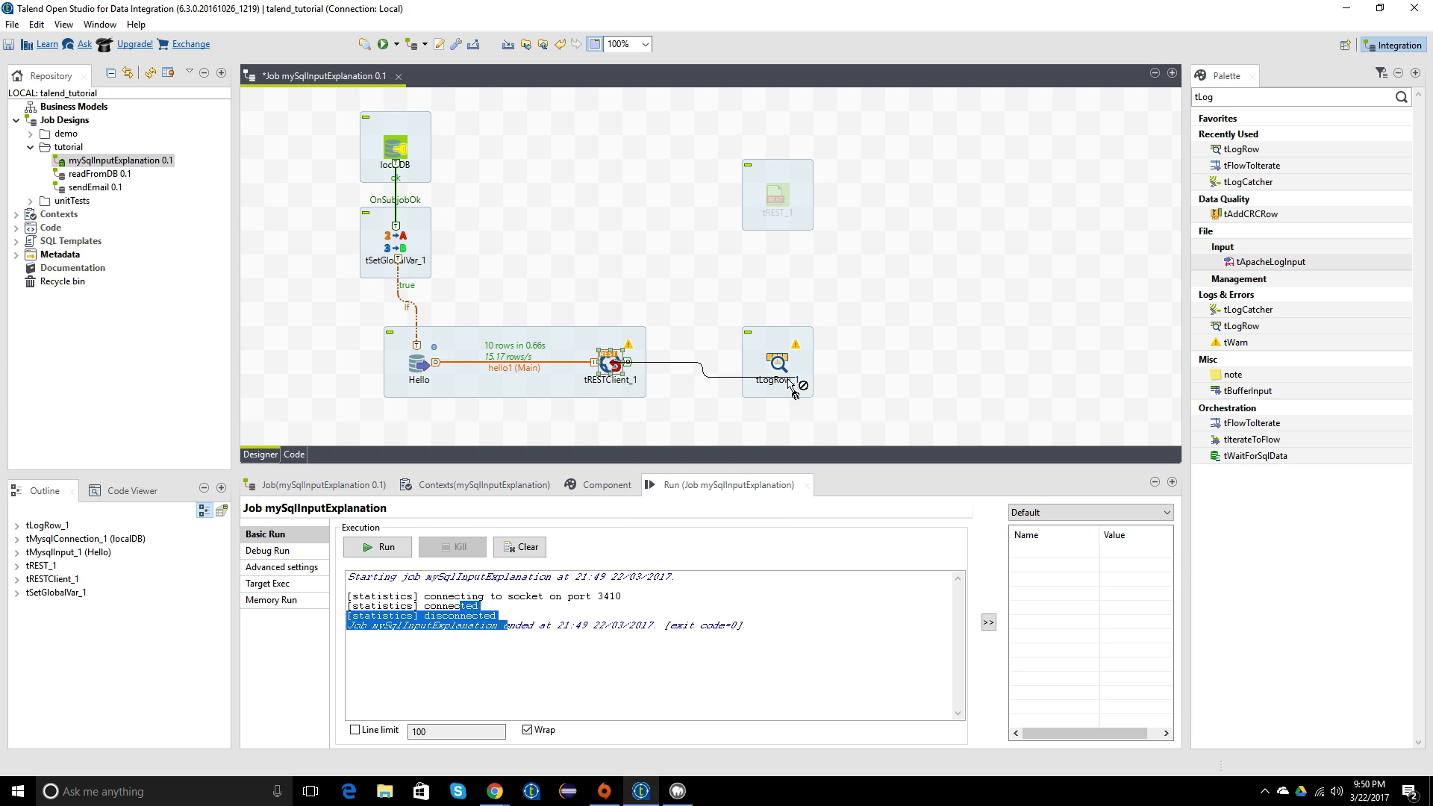
{"action": "left_click", "coordinate": [777, 363]}
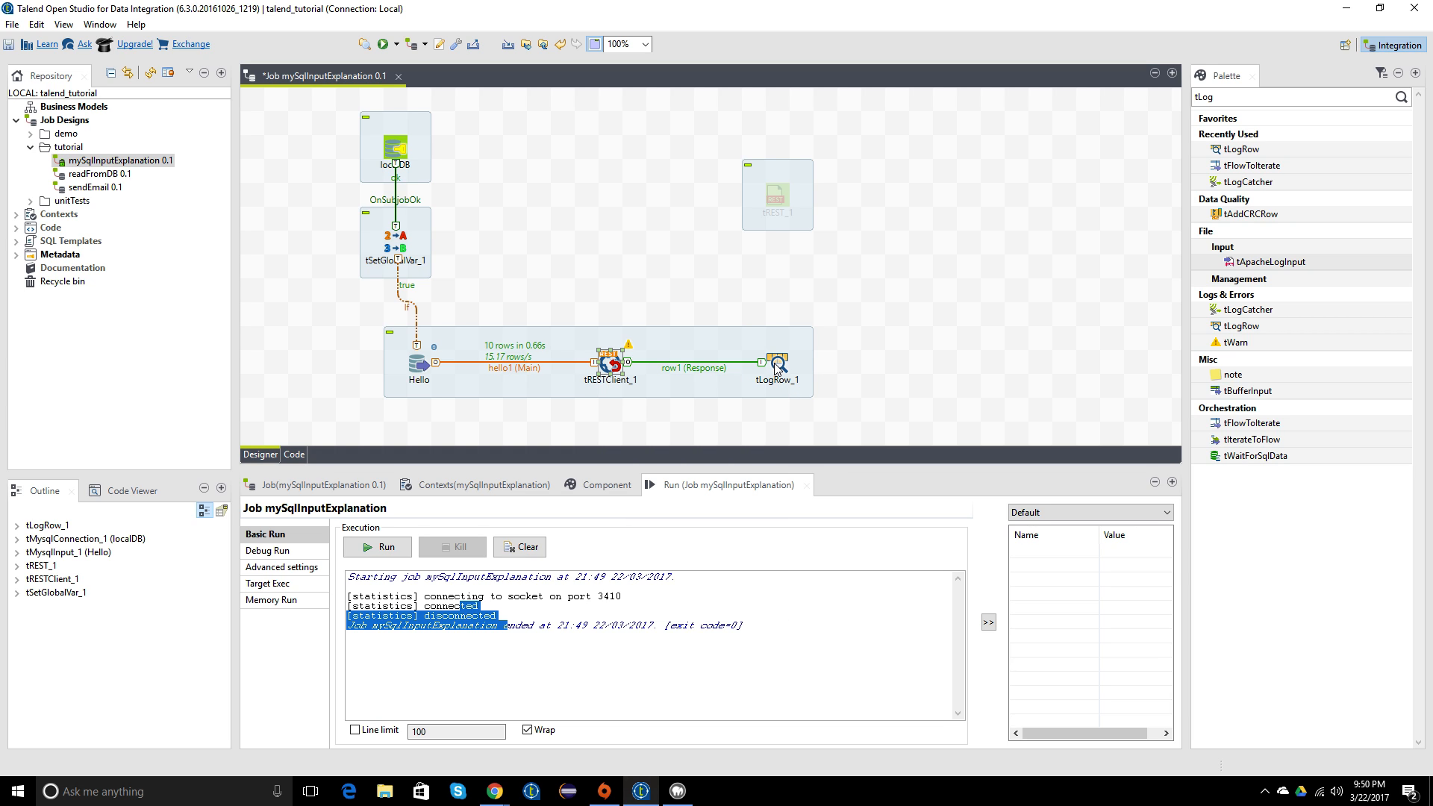
Add a second tLogRow below the first and connect tRESTClient_1 to it with an Error row.
{"action": "left_click", "coordinate": [1227, 96]}
{"action": "left_click_drag", "start_coordinate": [1246, 151], "coordinate": [839, 399]}
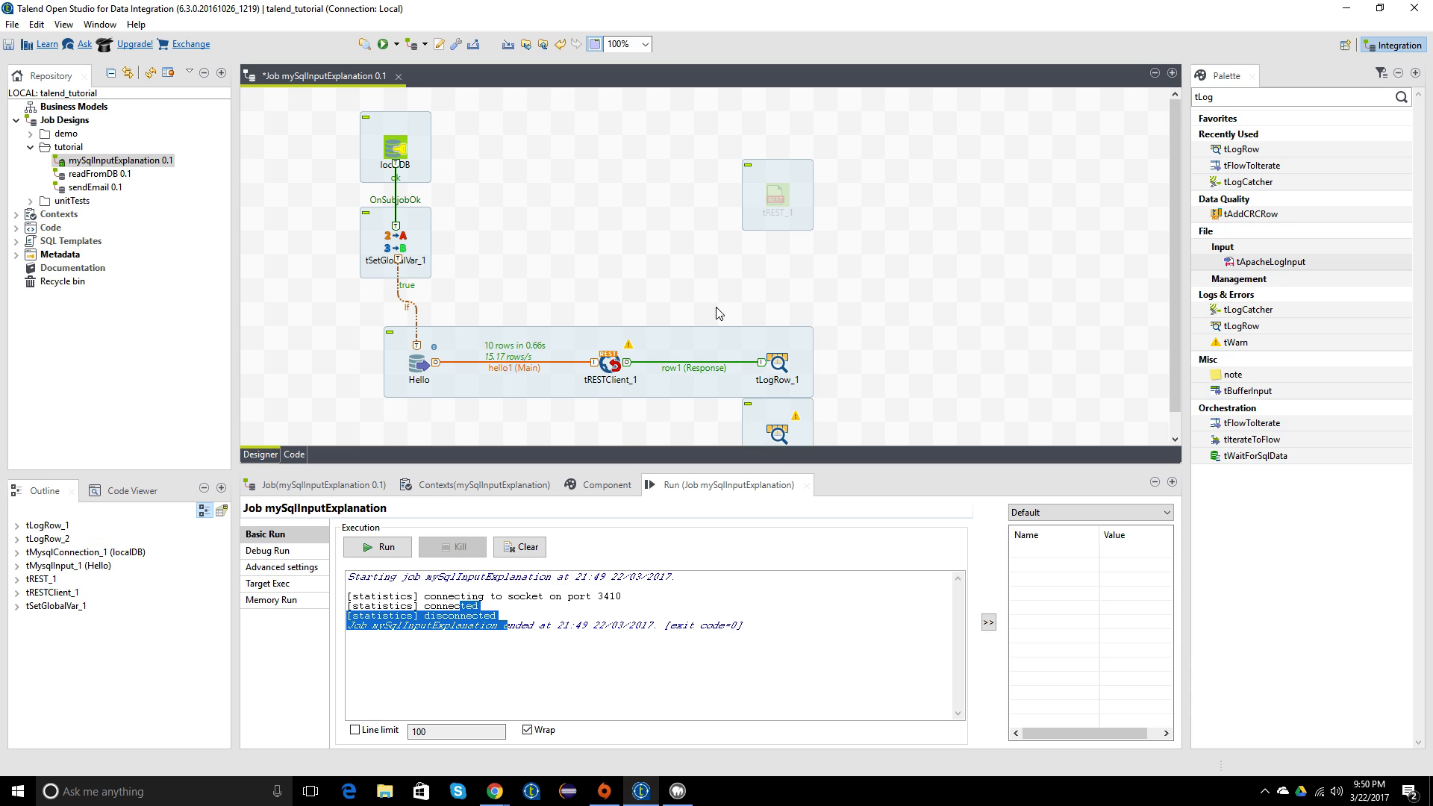
{"action": "right_click", "coordinate": [612, 341]}
{"action": "mouse_move", "coordinate": [671, 347]}
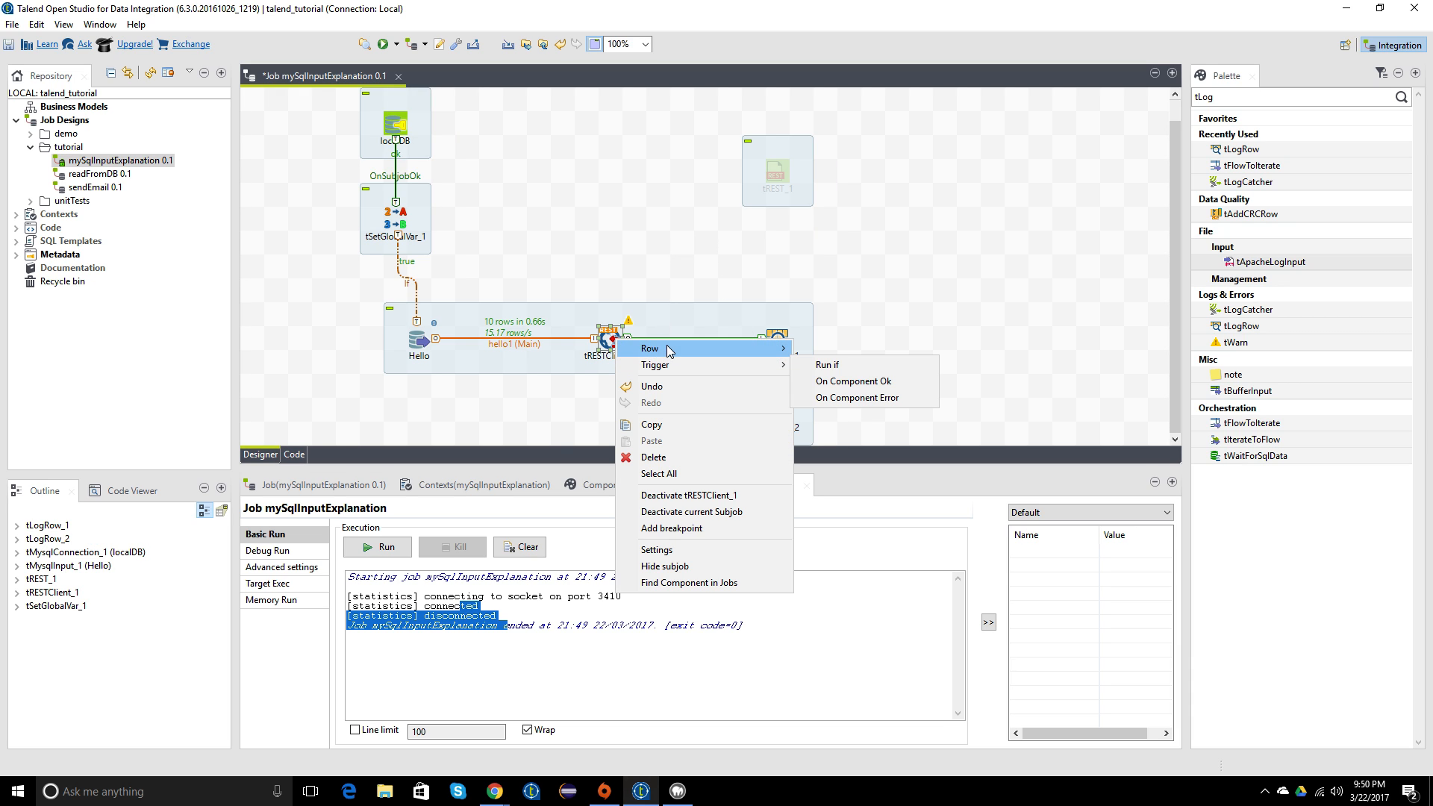
{"action": "left_click", "coordinate": [817, 351]}
{"action": "left_click", "coordinate": [778, 410]}
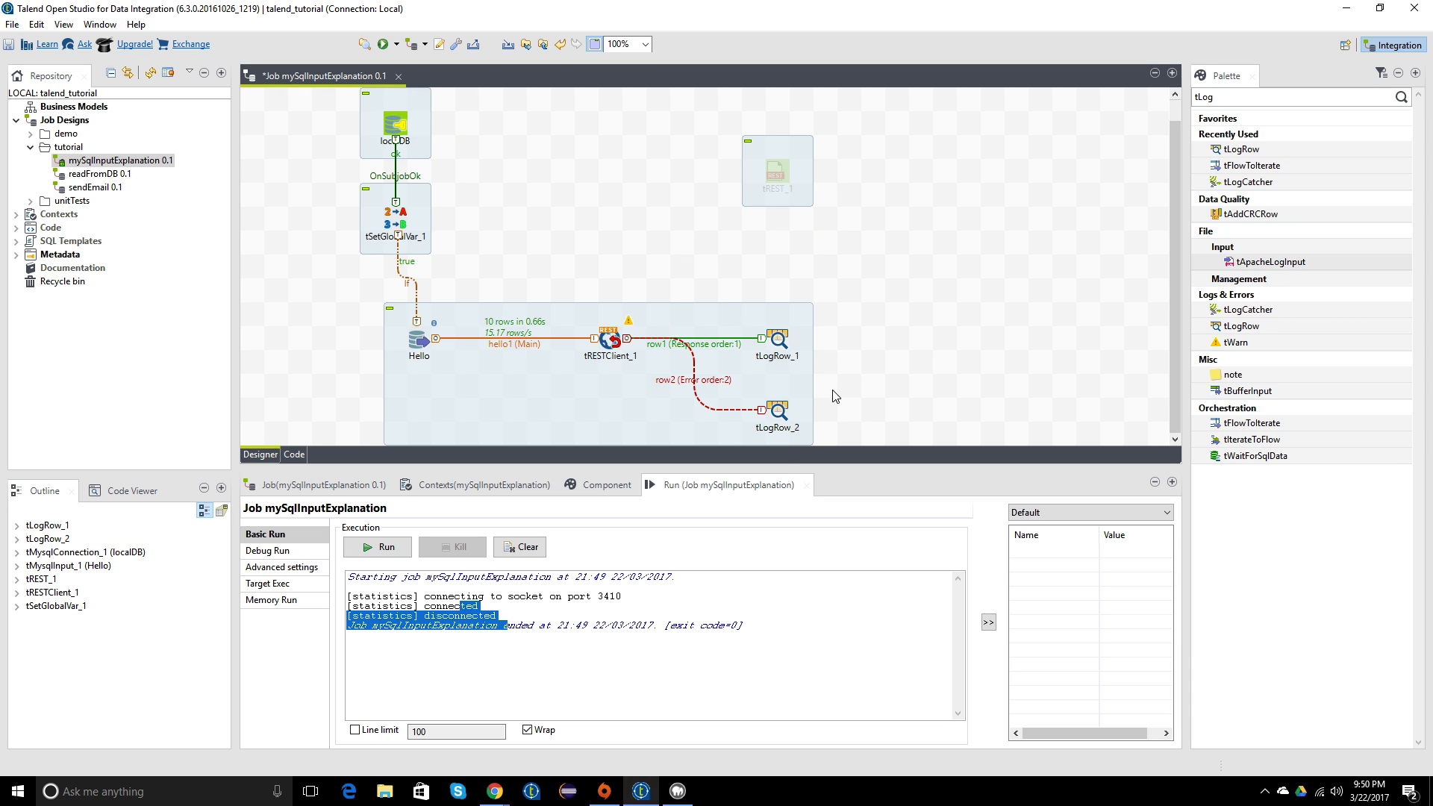
Set both tLogRow_1 and tLogRow_2 to Table mode, printing values in cells of a table.
{"action": "left_click", "coordinate": [783, 345]}
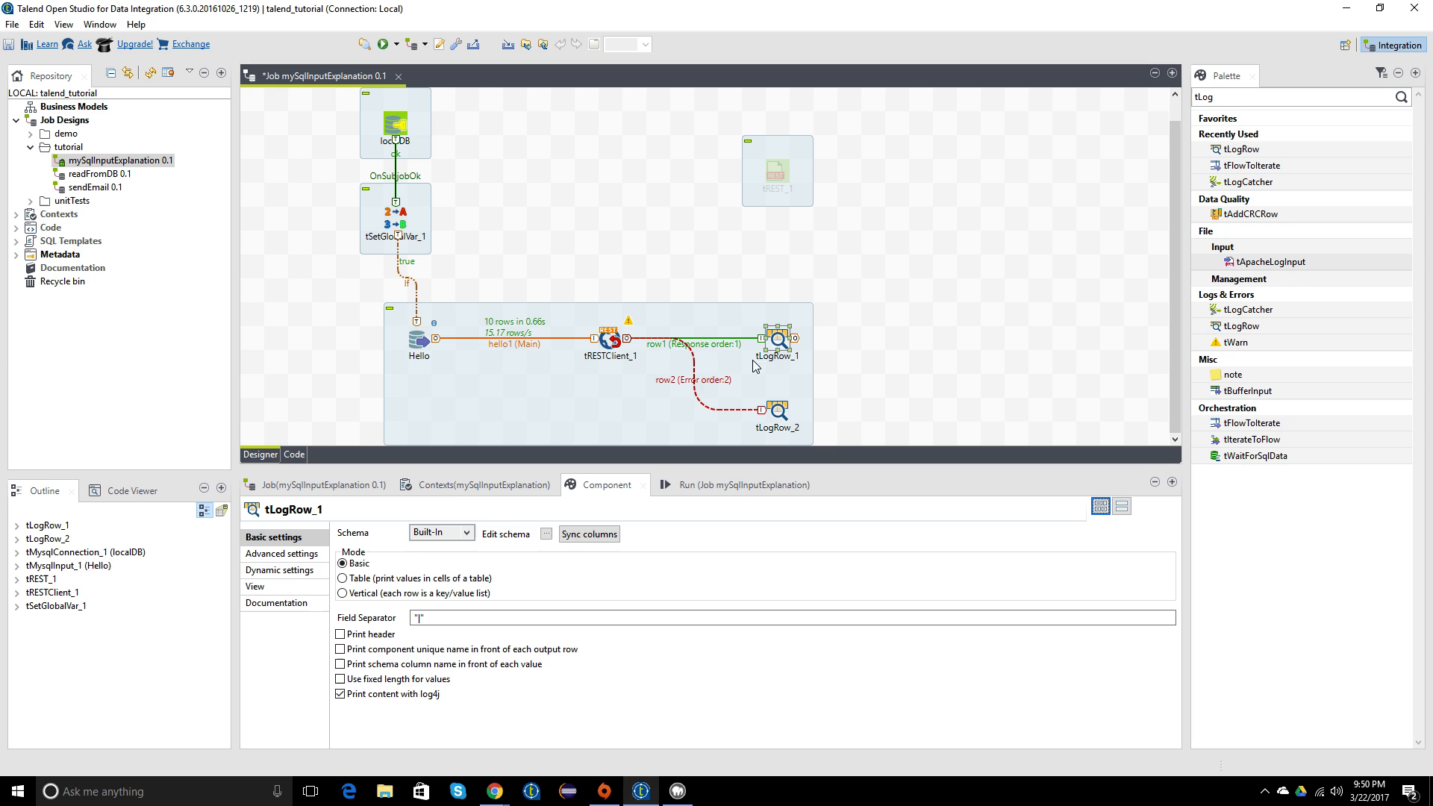
{"action": "left_click", "coordinate": [343, 579]}
{"action": "left_click", "coordinate": [755, 426]}
{"action": "left_click", "coordinate": [306, 554]}
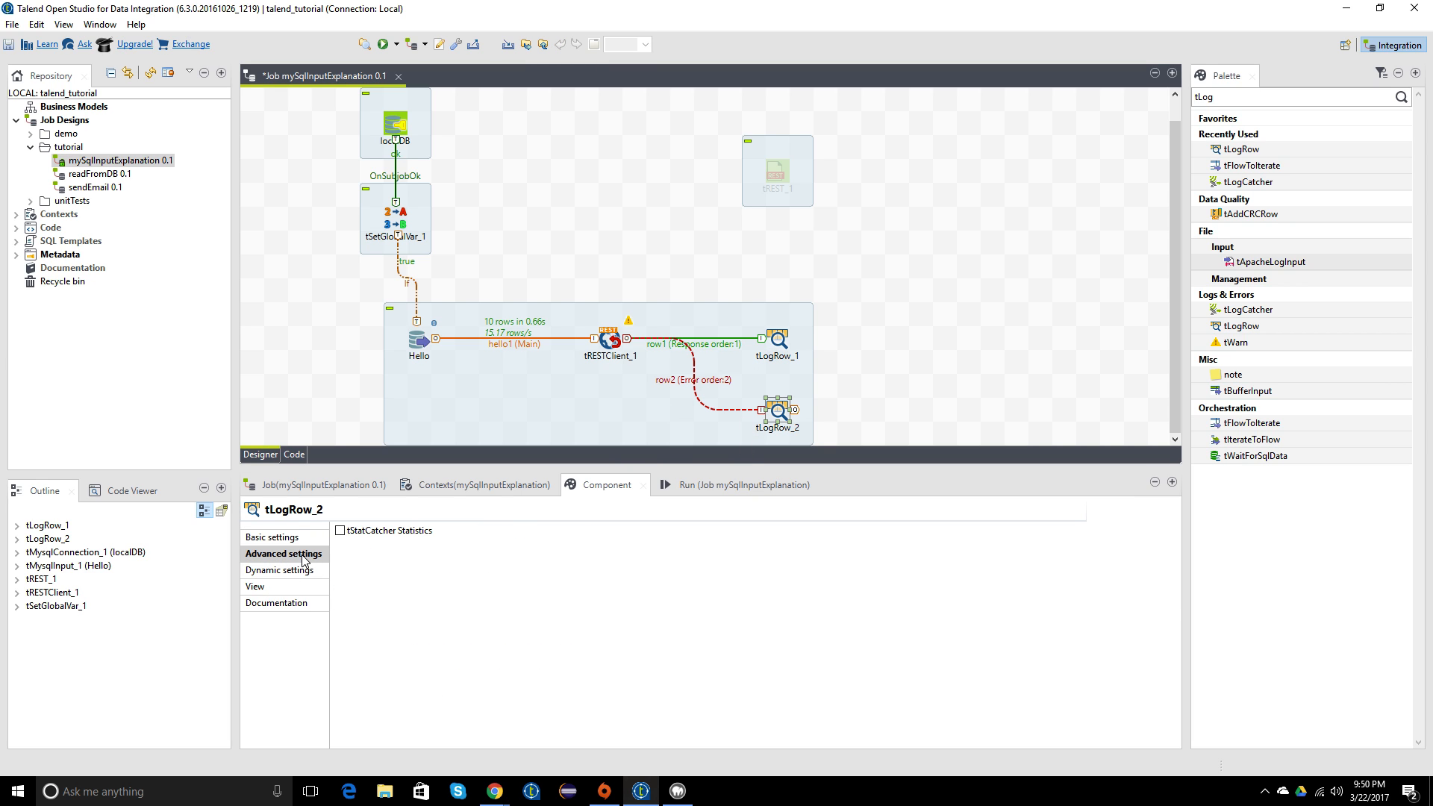
{"action": "left_click", "coordinate": [304, 572]}
{"action": "left_click", "coordinate": [302, 538]}
{"action": "left_click", "coordinate": [342, 594]}
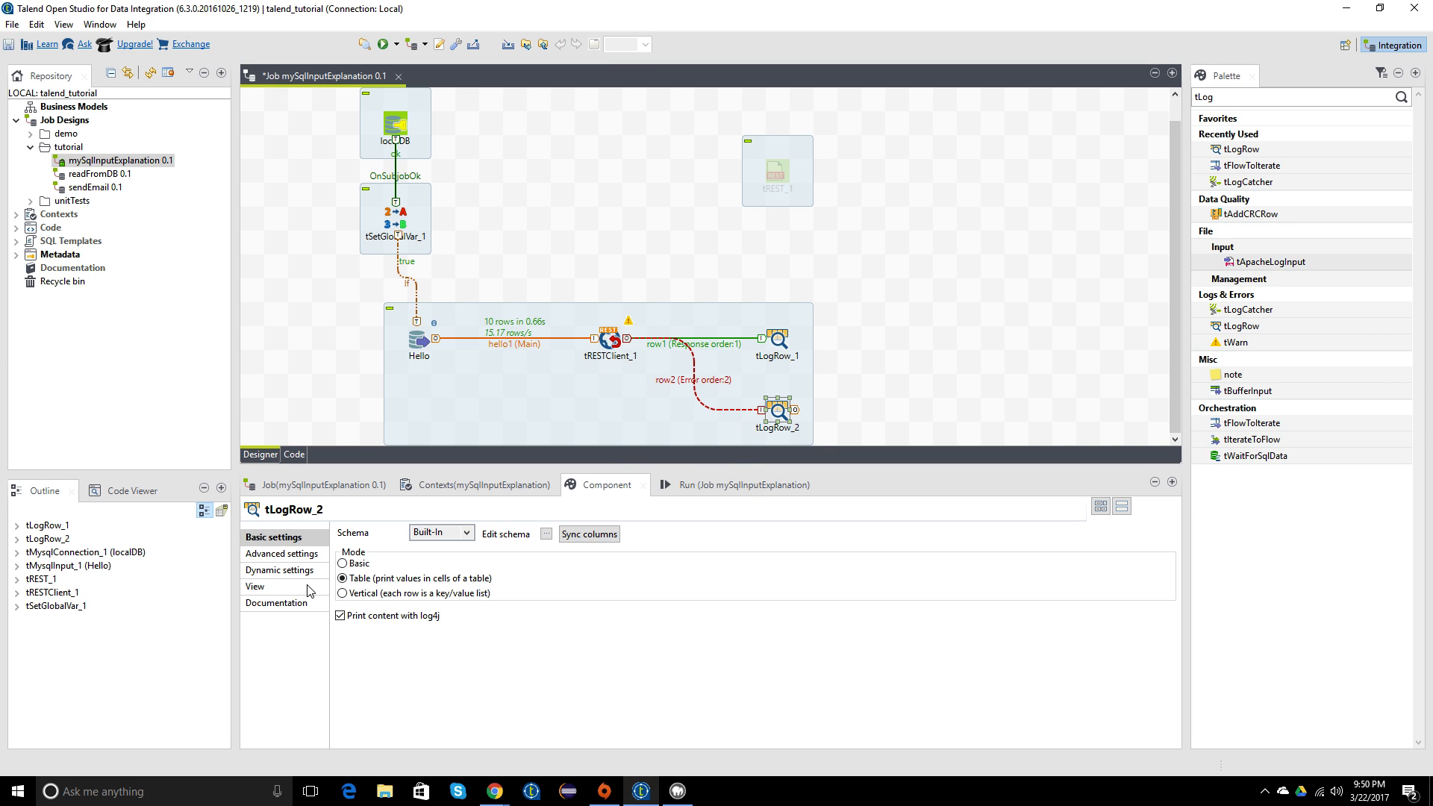
Set the label format of tLogRow_2 to logError.
{"action": "left_click", "coordinate": [256, 586]}
{"action": "double_click", "coordinate": [454, 534]}
{"action": "type", "text": "logError"}
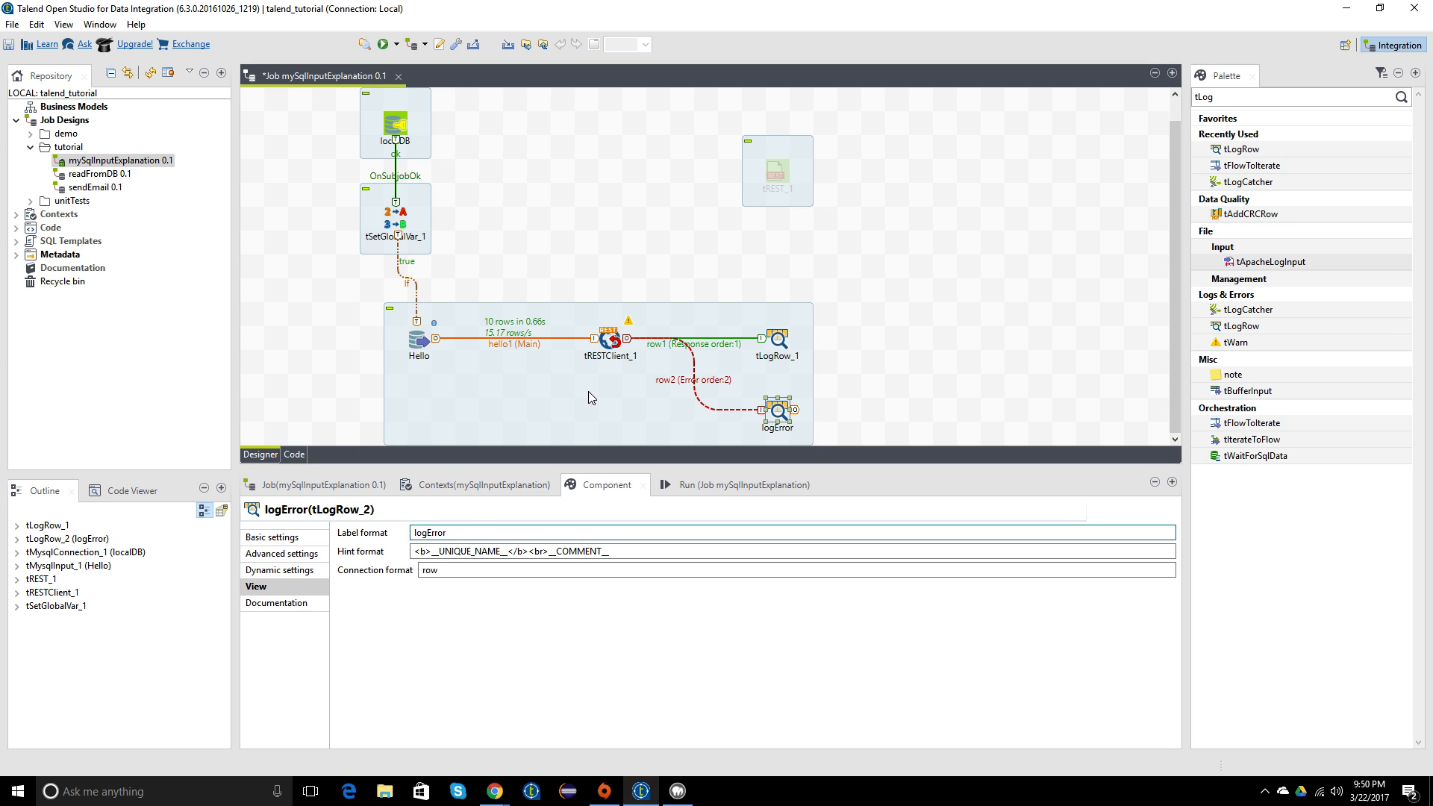
Set the label format of tLogRow_1 to logResponse and save the job.
{"action": "left_click", "coordinate": [776, 339]}
{"action": "left_click", "coordinate": [261, 588]}
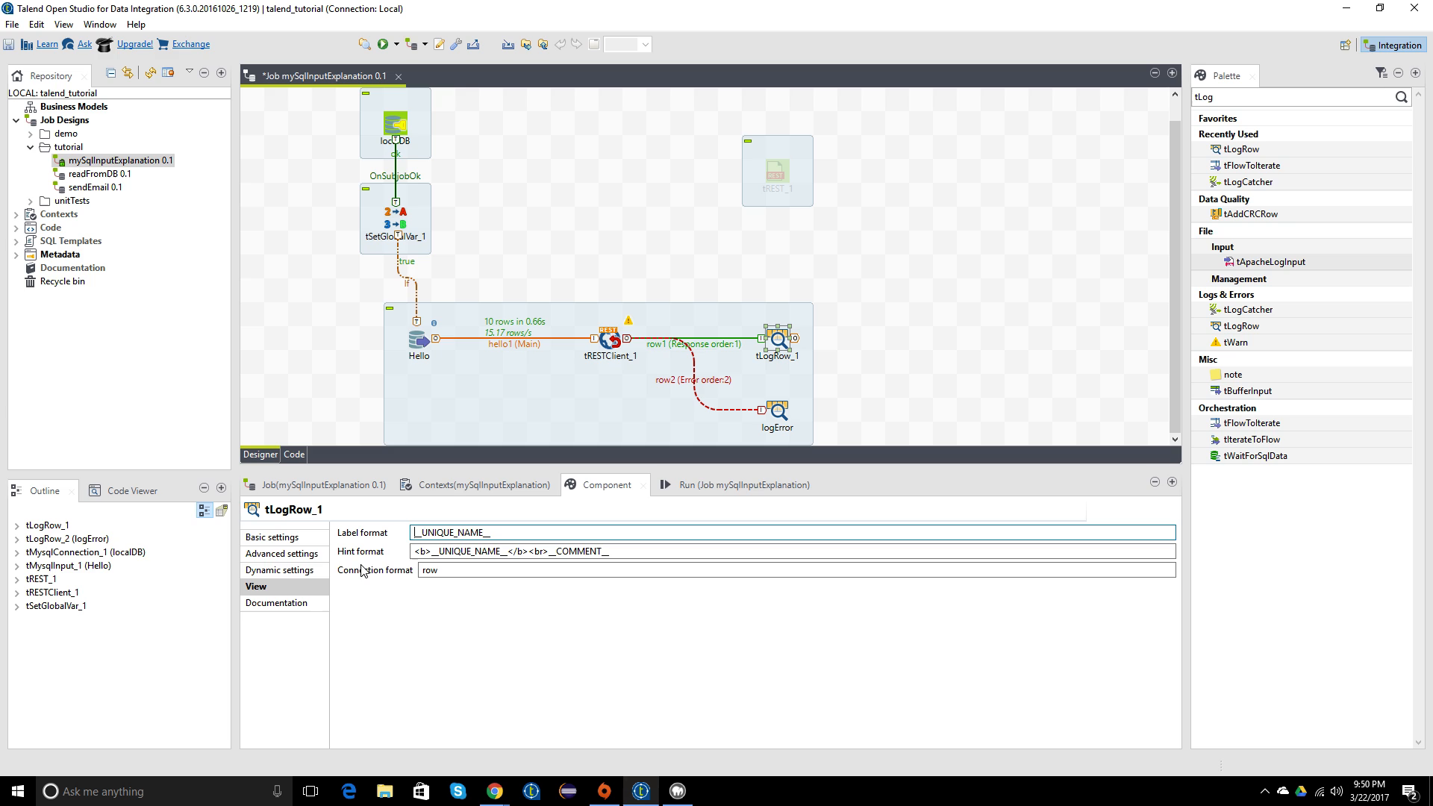
{"action": "double_click", "coordinate": [463, 535]}
{"action": "type", "text": "log"}
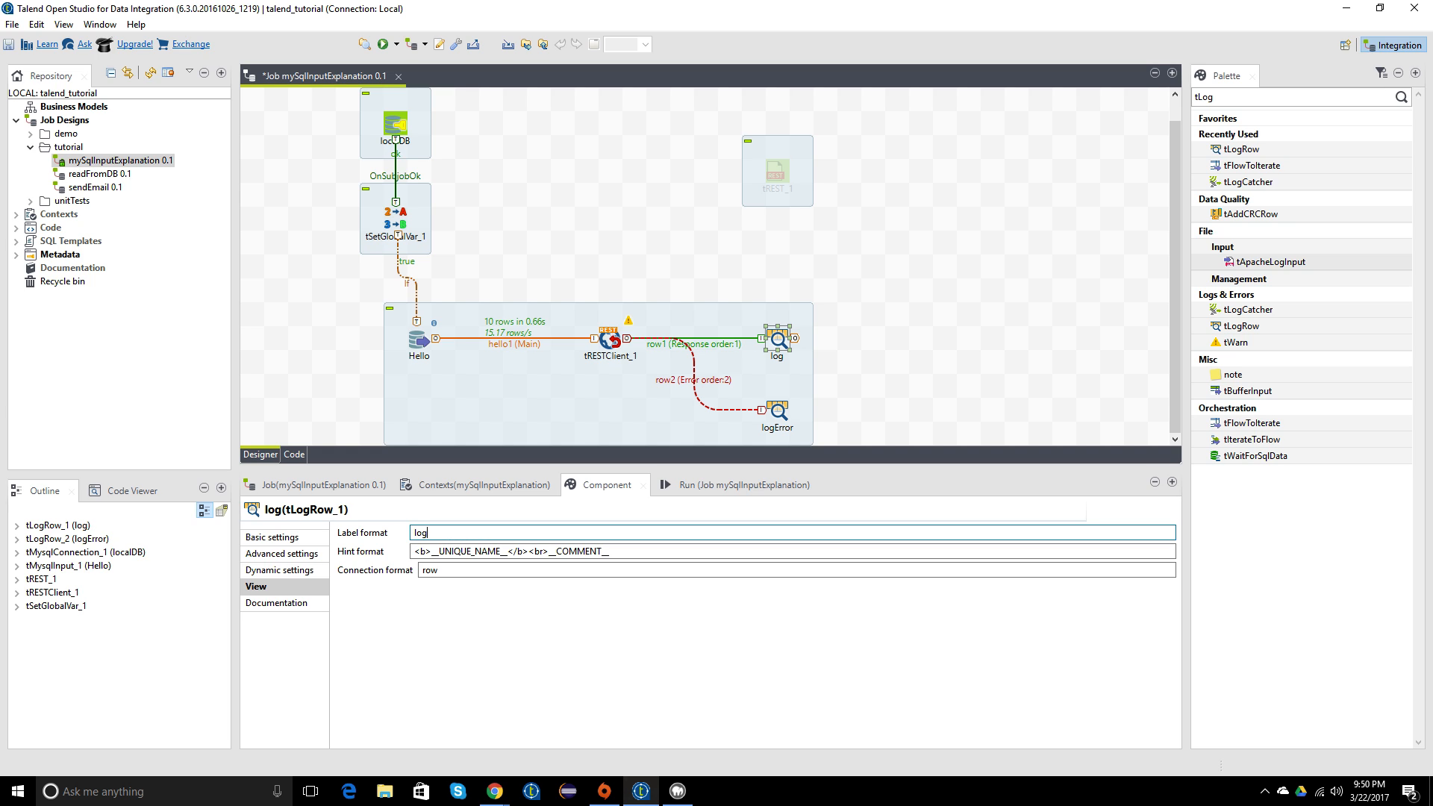
{"action": "type", "text": "Response"}
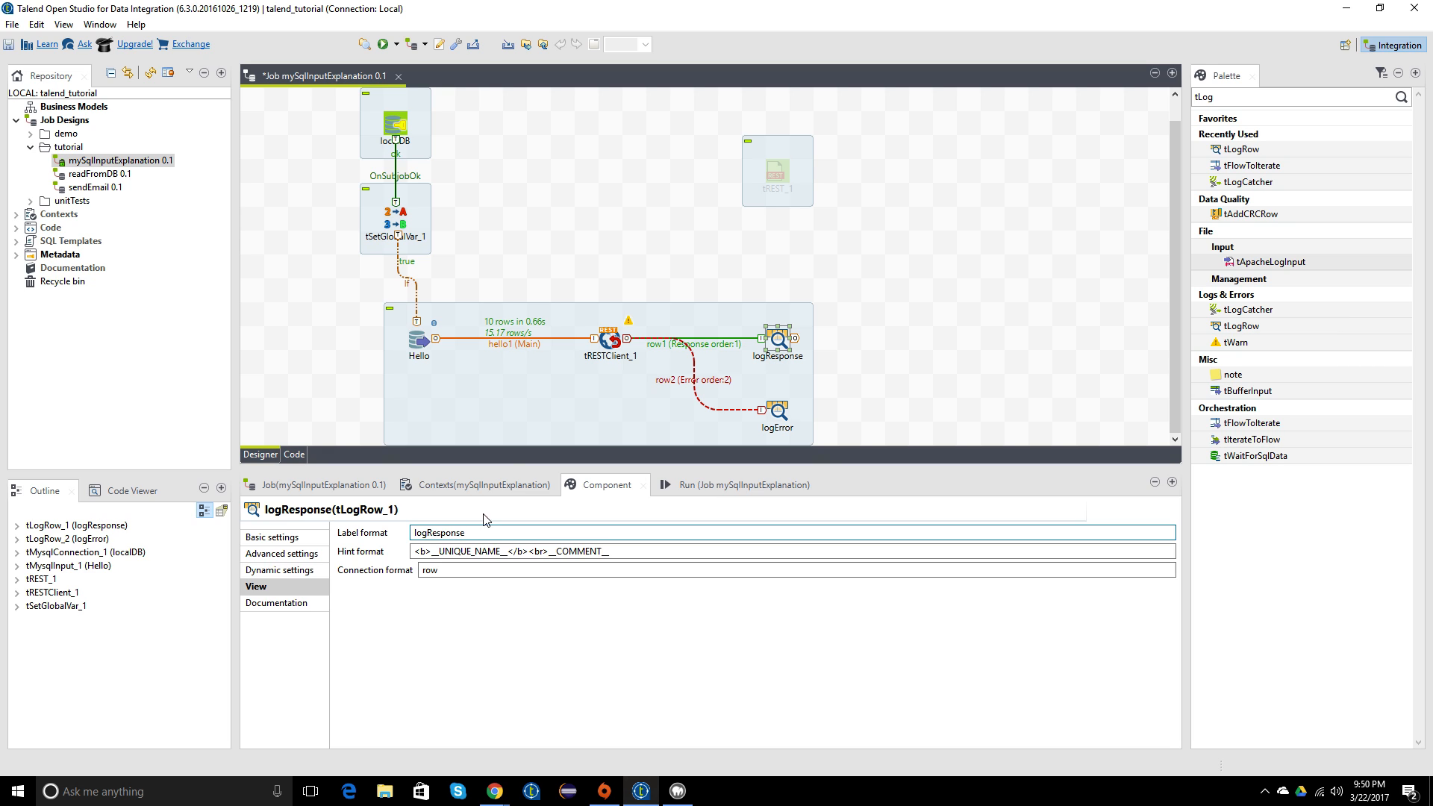
{"action": "left_click", "coordinate": [559, 187]}
{"action": "key", "text": "ctrl+s"}
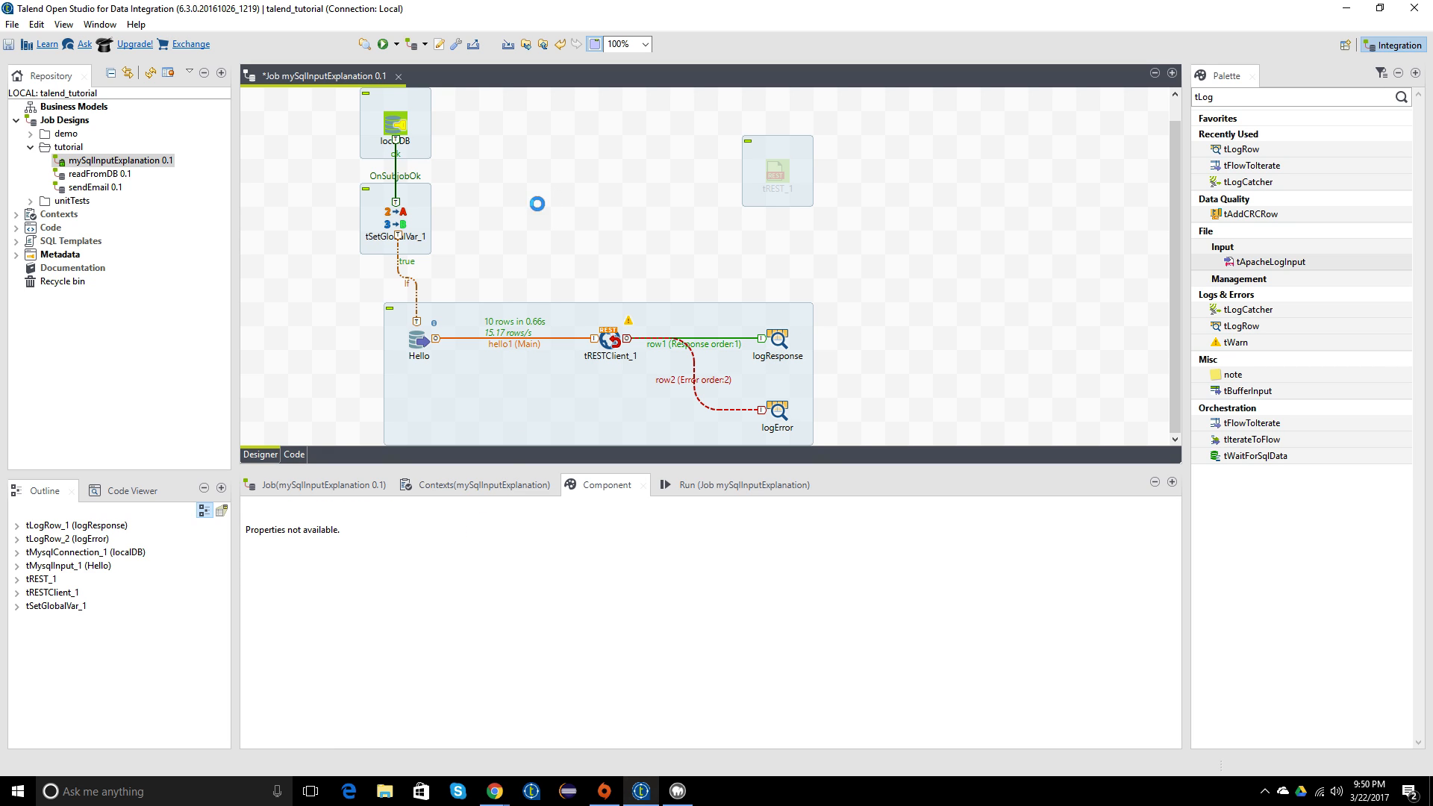
Check the settings of tRESTClient_1 and run the mySqlInputExplanation job with its two log components.
{"action": "mouse_move", "coordinate": [630, 320]}
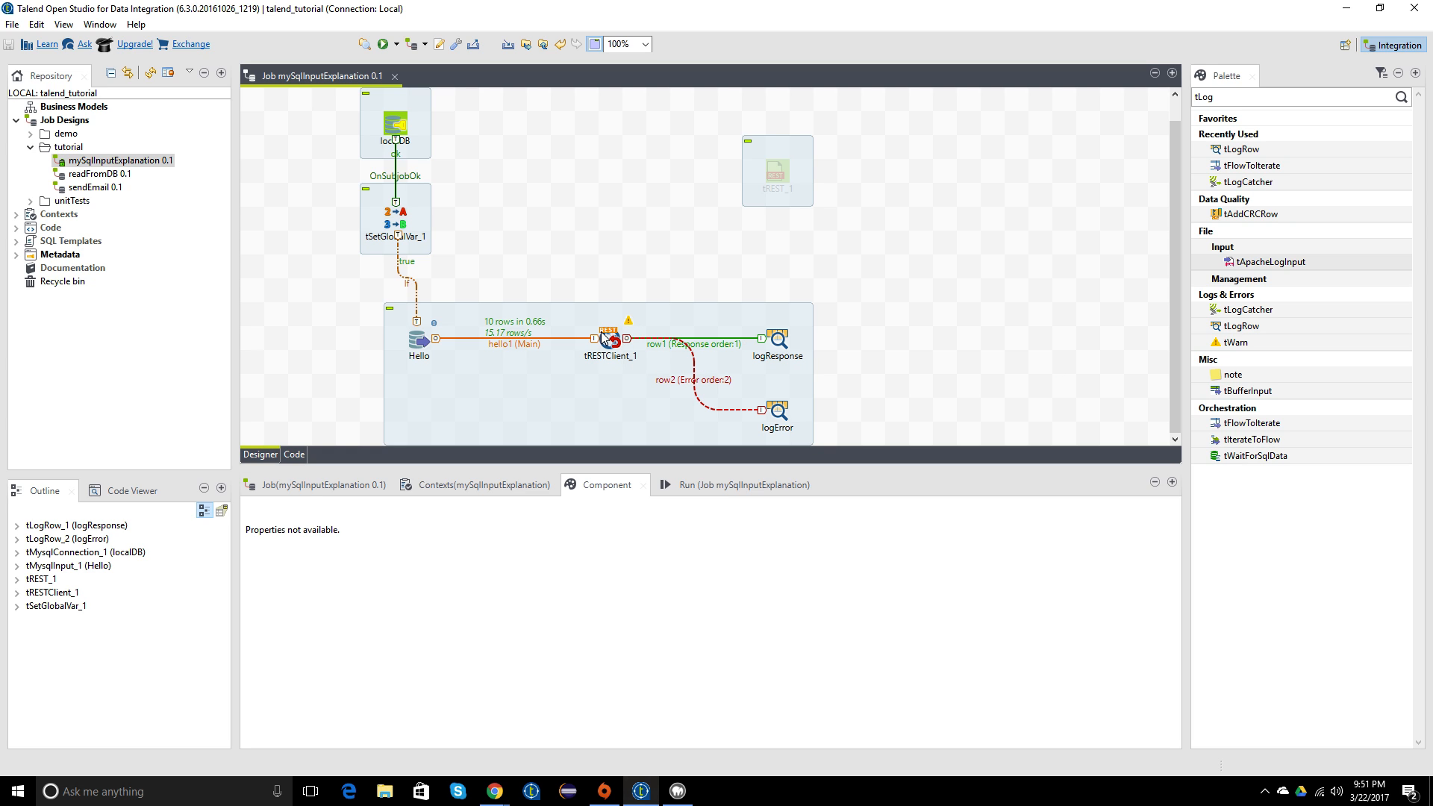
{"action": "left_click", "coordinate": [618, 349]}
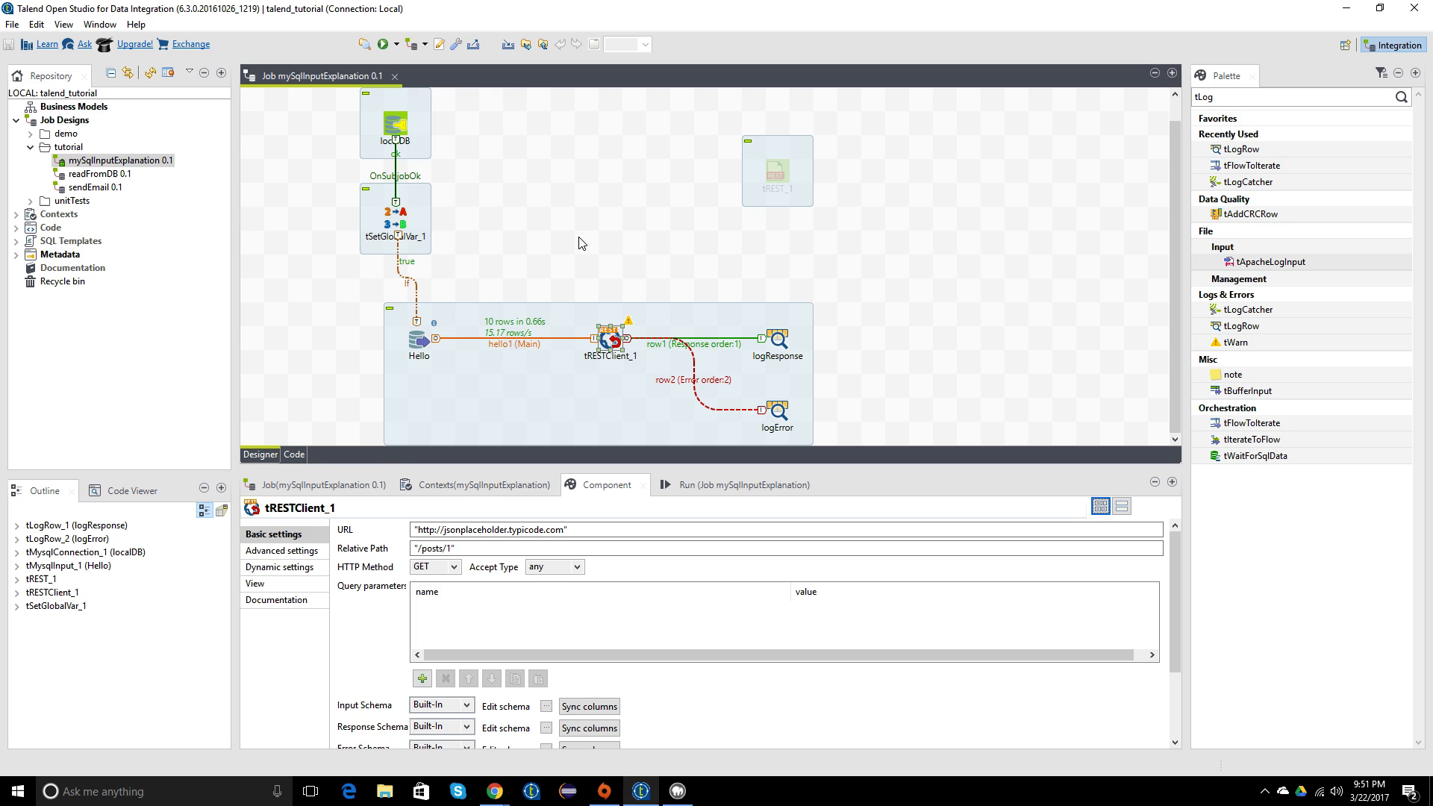
{"action": "left_click", "coordinate": [582, 244]}
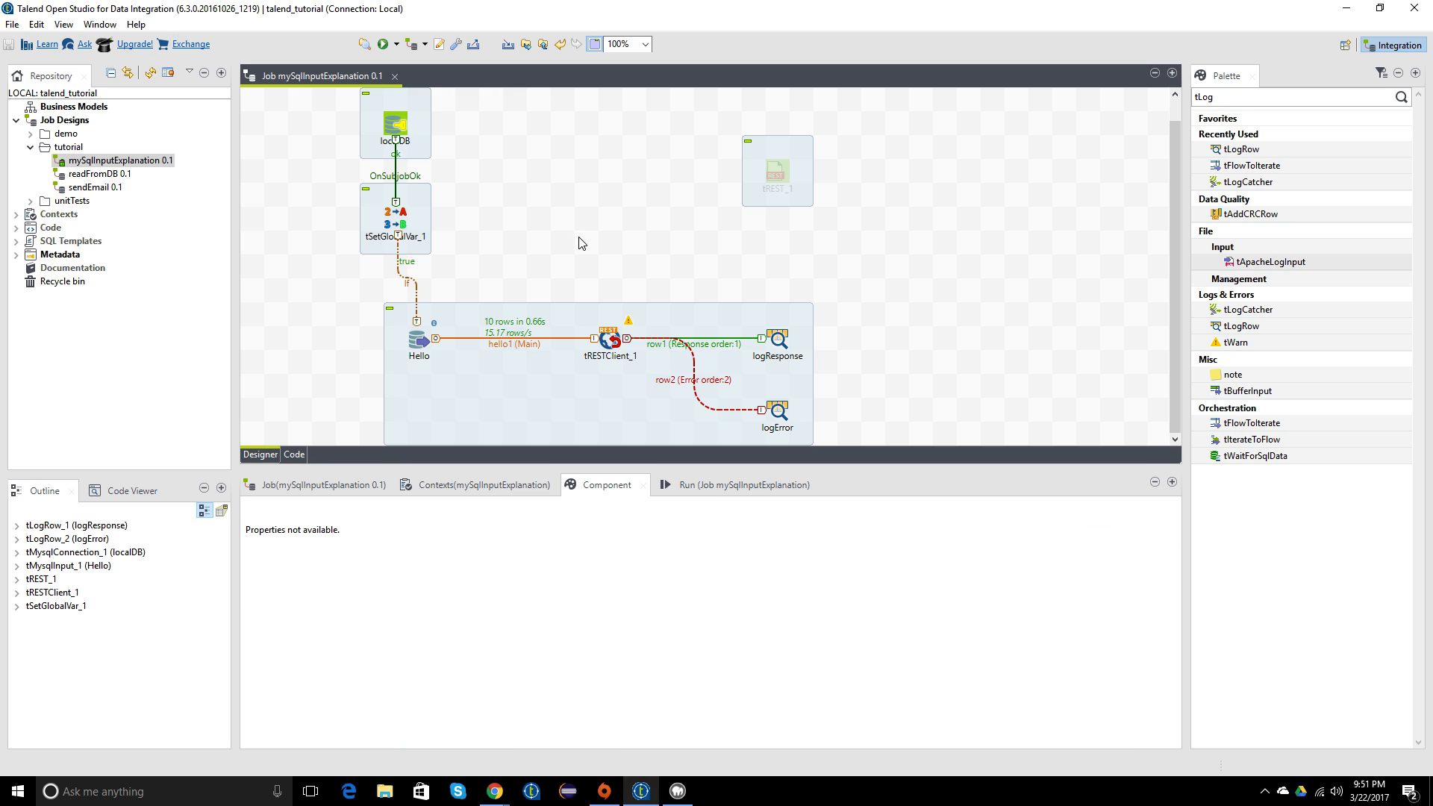
{"action": "left_click", "coordinate": [123, 162]}
{"action": "right_click", "coordinate": [123, 162]}
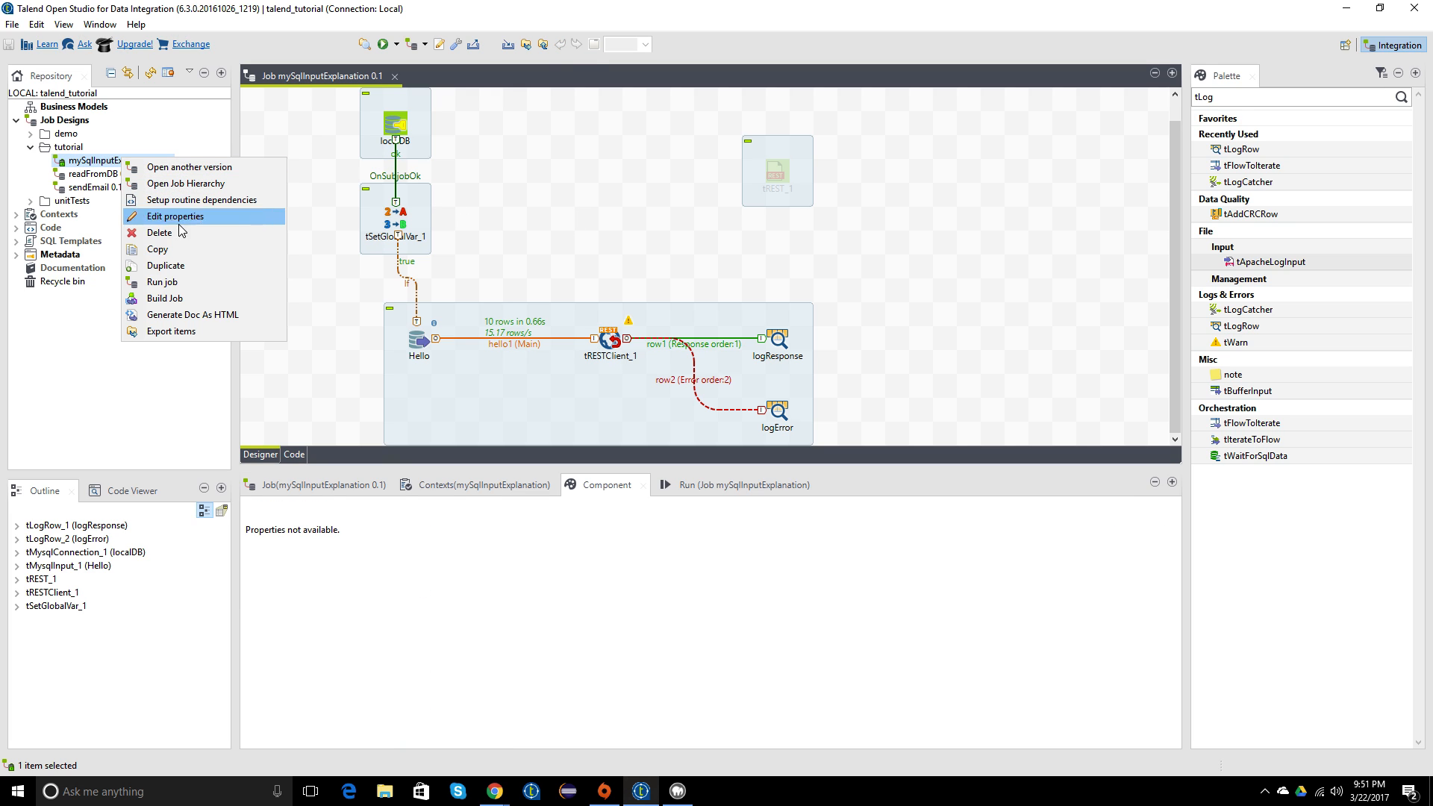
{"action": "left_click", "coordinate": [171, 283]}
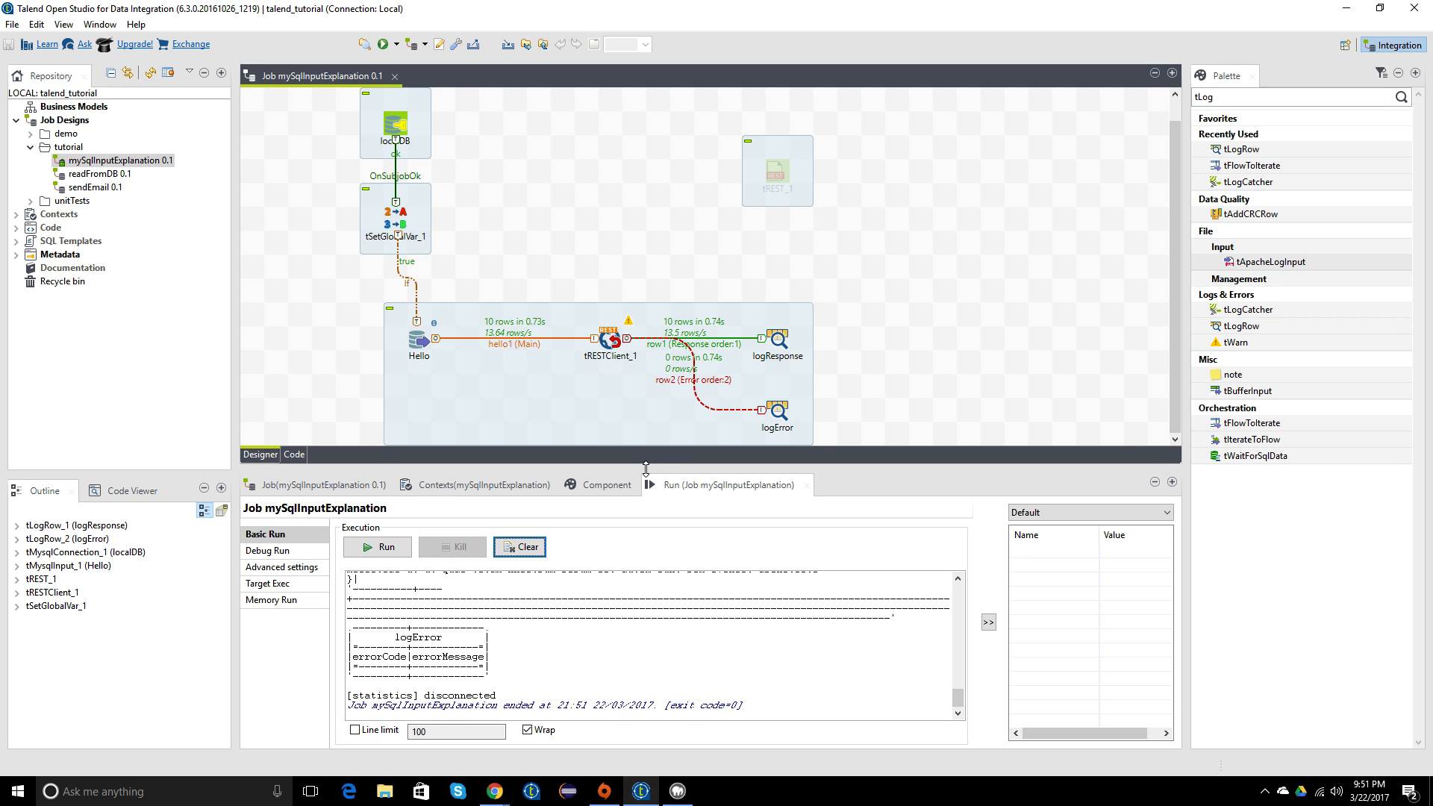
Maximize and widen the run output, and examine the status code and JSON body of each logResponse record from the beginning.
{"action": "left_click_drag", "start_coordinate": [645, 468], "coordinate": [646, 188]}
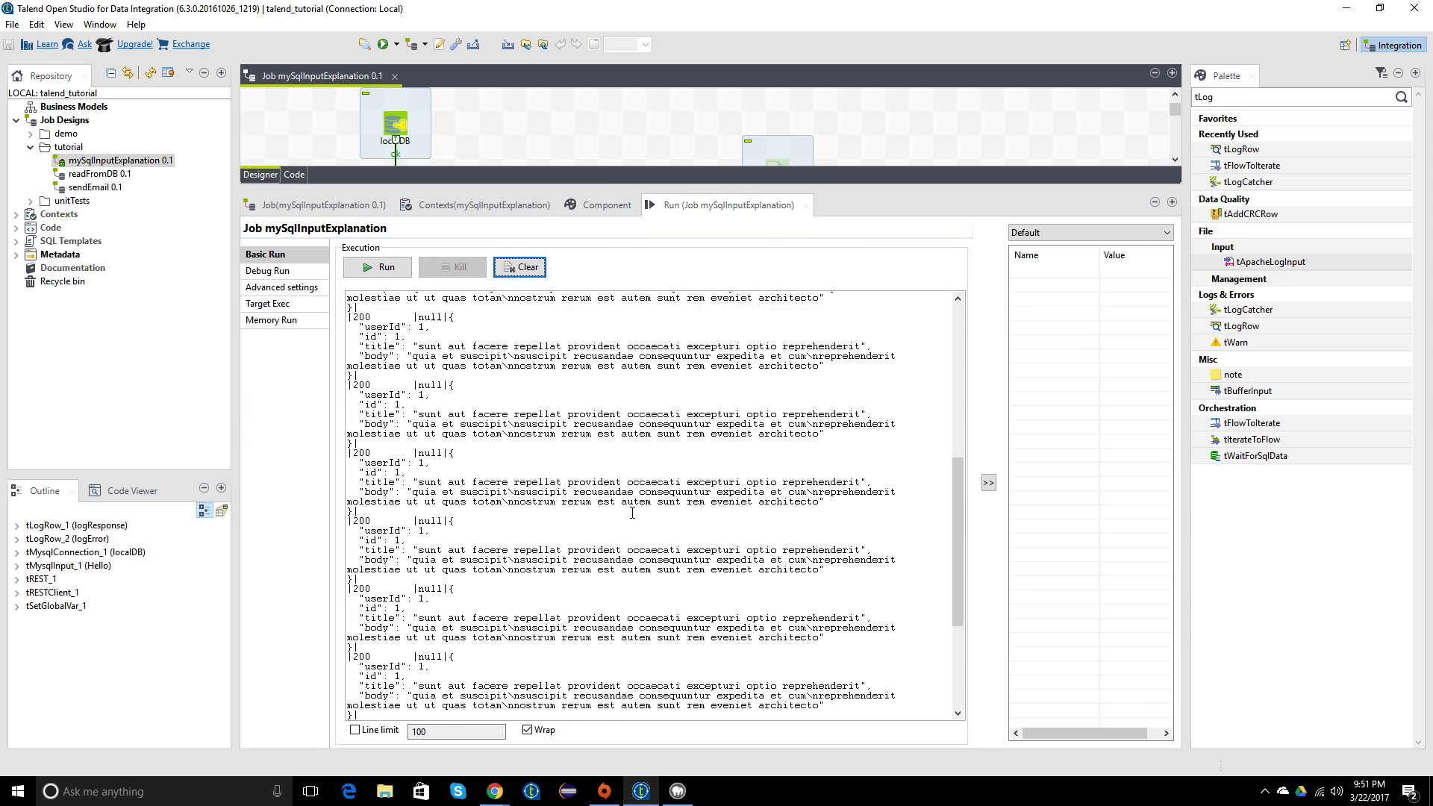
{"action": "scroll", "coordinate": [632, 512], "scroll_direction": "up", "scroll_amount": 5}
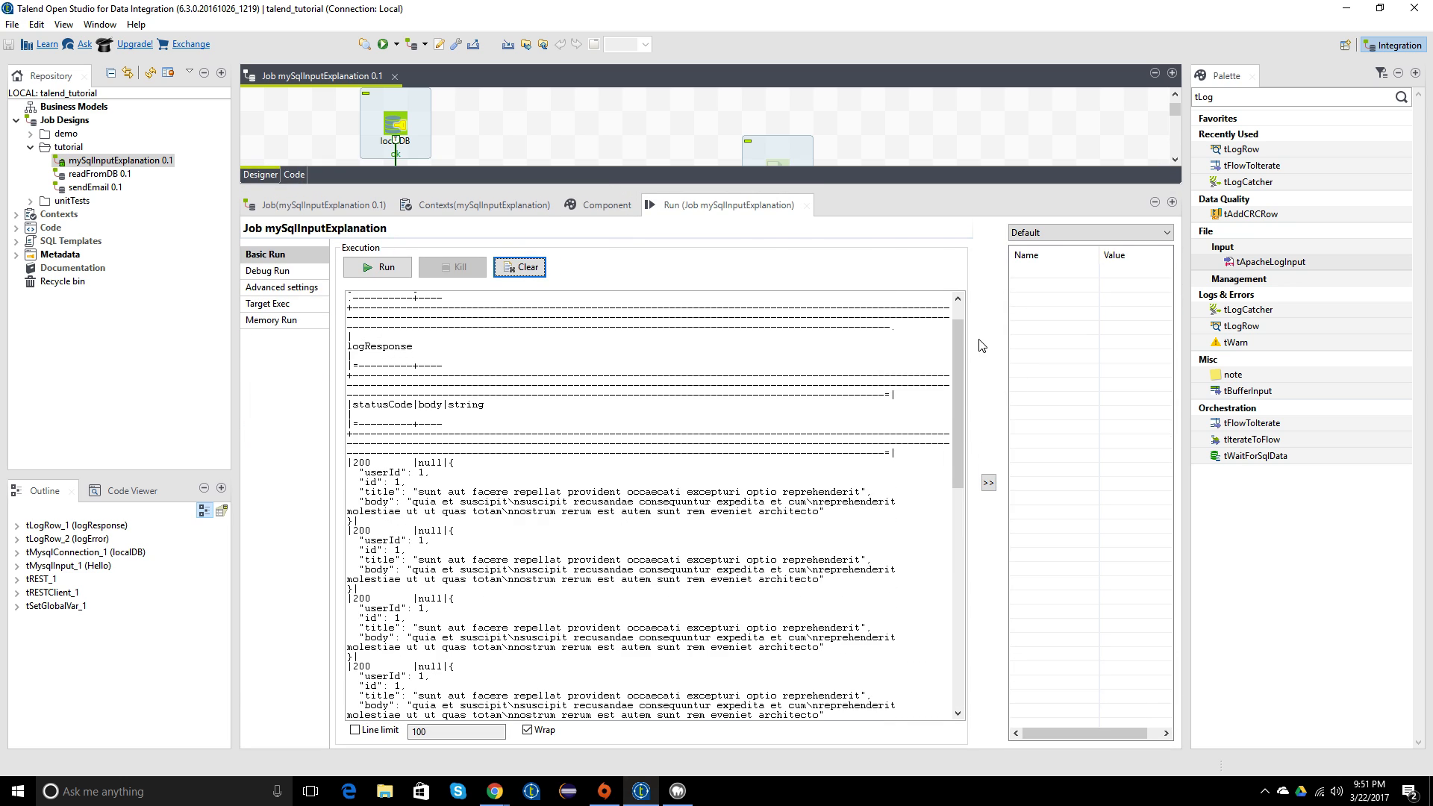
{"action": "double_click", "coordinate": [729, 206]}
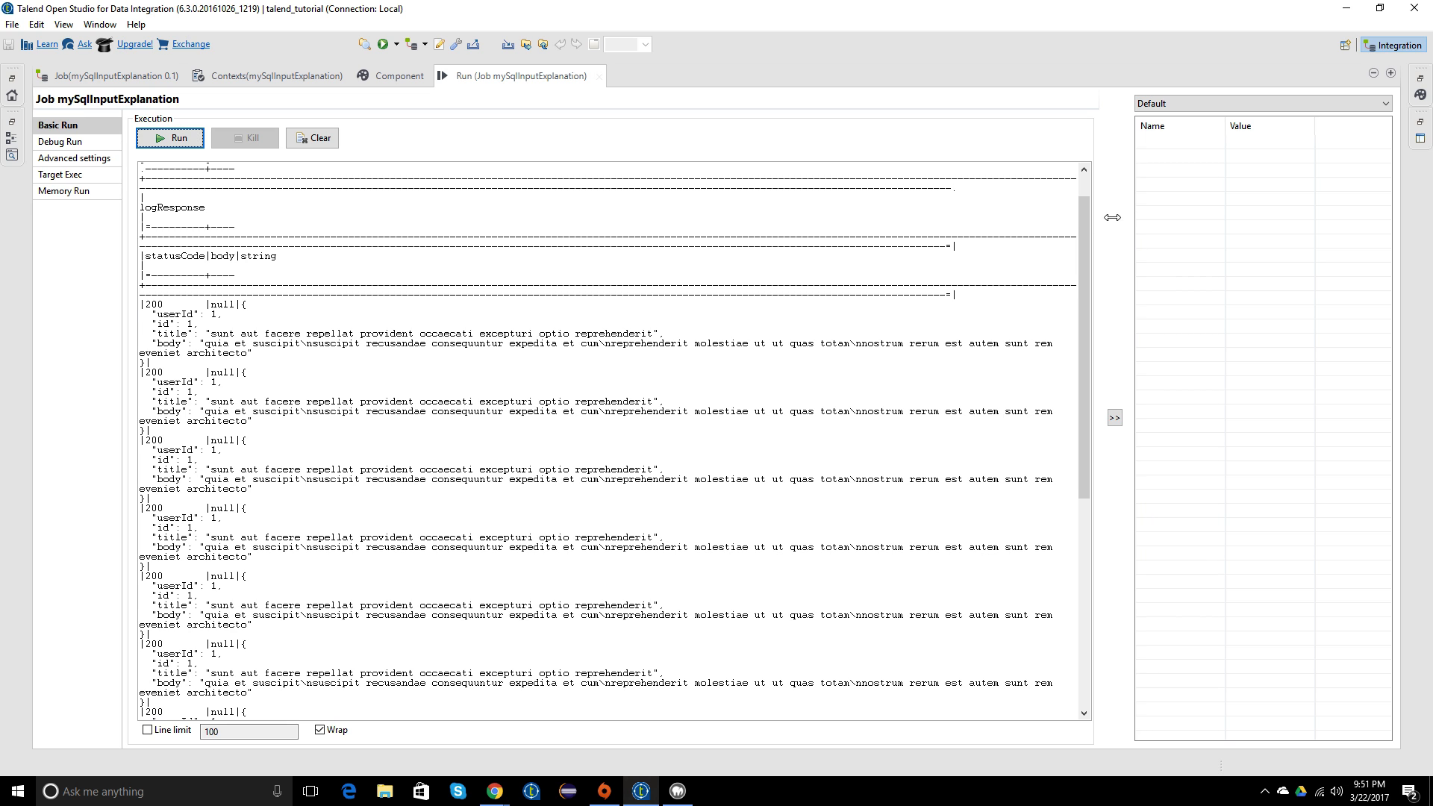
{"action": "left_click_drag", "start_coordinate": [1112, 218], "coordinate": [1377, 217]}
{"action": "scroll", "coordinate": [418, 409], "scroll_direction": "up", "scroll_amount": 2}
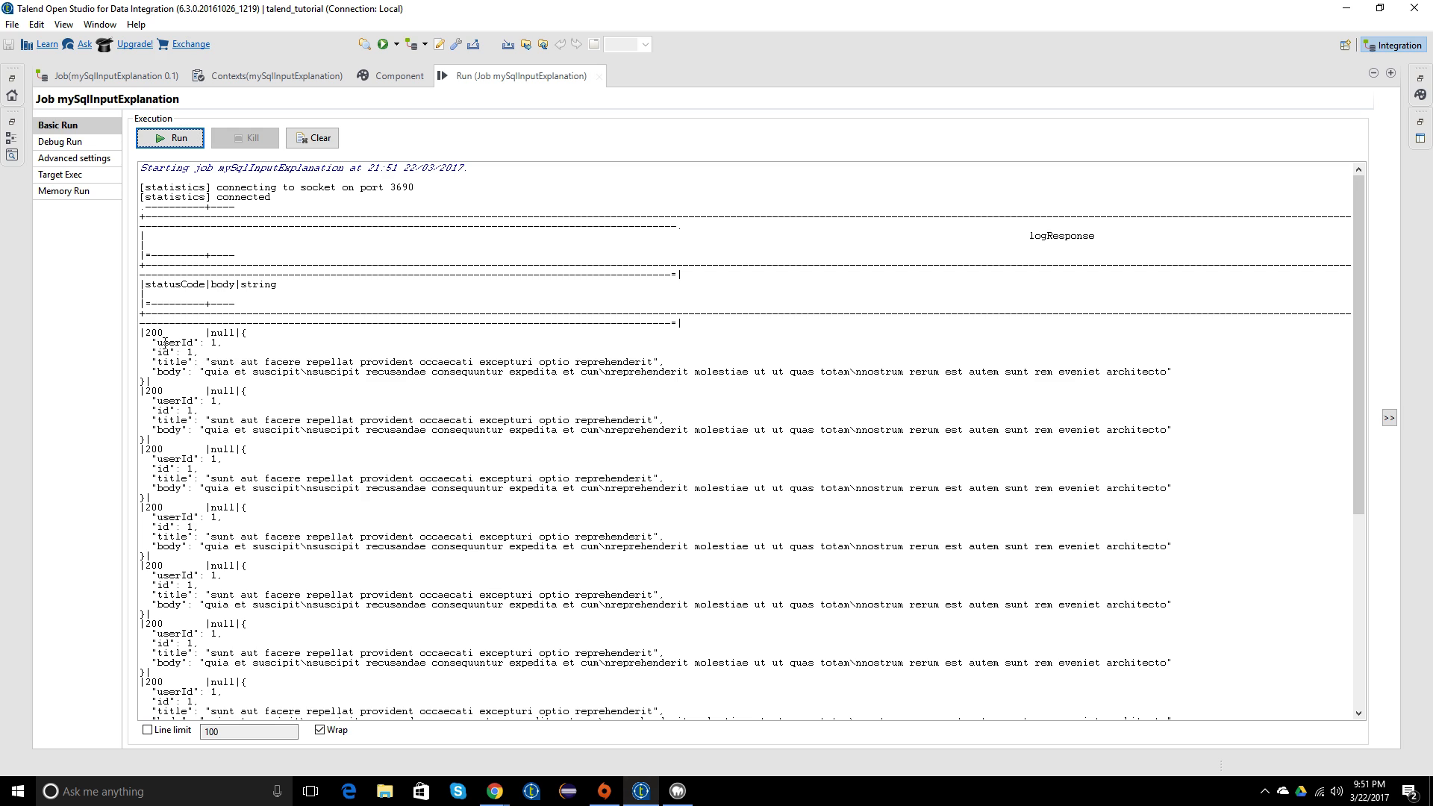
{"action": "left_click_drag", "start_coordinate": [150, 334], "coordinate": [285, 393]}
{"action": "left_click", "coordinate": [143, 397]}
{"action": "left_click_drag", "start_coordinate": [141, 391], "coordinate": [1206, 378]}
{"action": "scroll", "coordinate": [170, 389], "scroll_direction": "down", "scroll_amount": 2}
{"action": "left_click", "coordinate": [151, 384]}
{"action": "scroll", "coordinate": [150, 383], "scroll_direction": "down", "scroll_amount": 2}
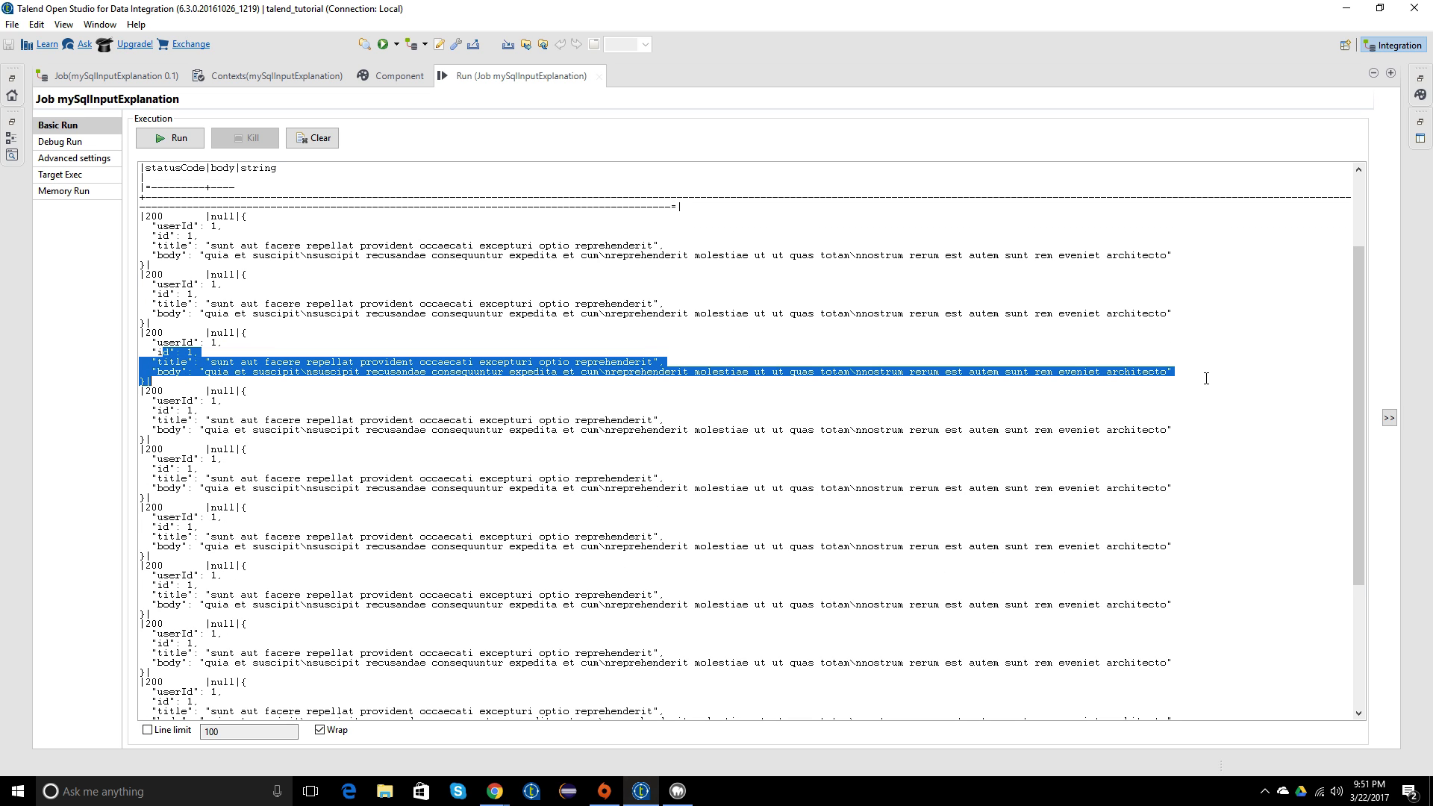
Examine the logError table at the end of the run output, and restore the layout with an enlarged job designer.
{"action": "scroll", "coordinate": [400, 448], "scroll_direction": "down", "scroll_amount": 7}
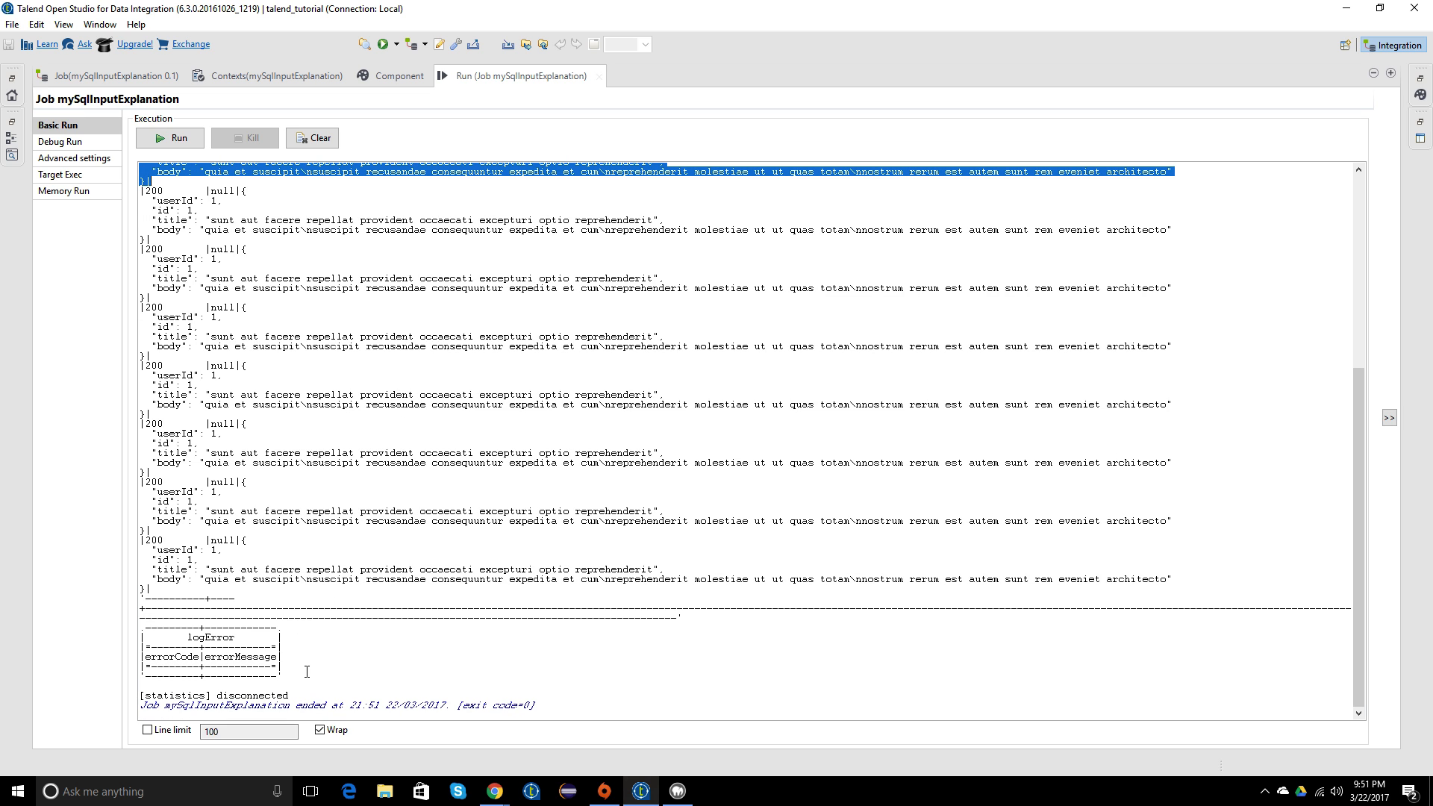
{"action": "left_click_drag", "start_coordinate": [307, 673], "coordinate": [205, 580]}
{"action": "scroll", "coordinate": [225, 573], "scroll_direction": "up", "scroll_amount": 3}
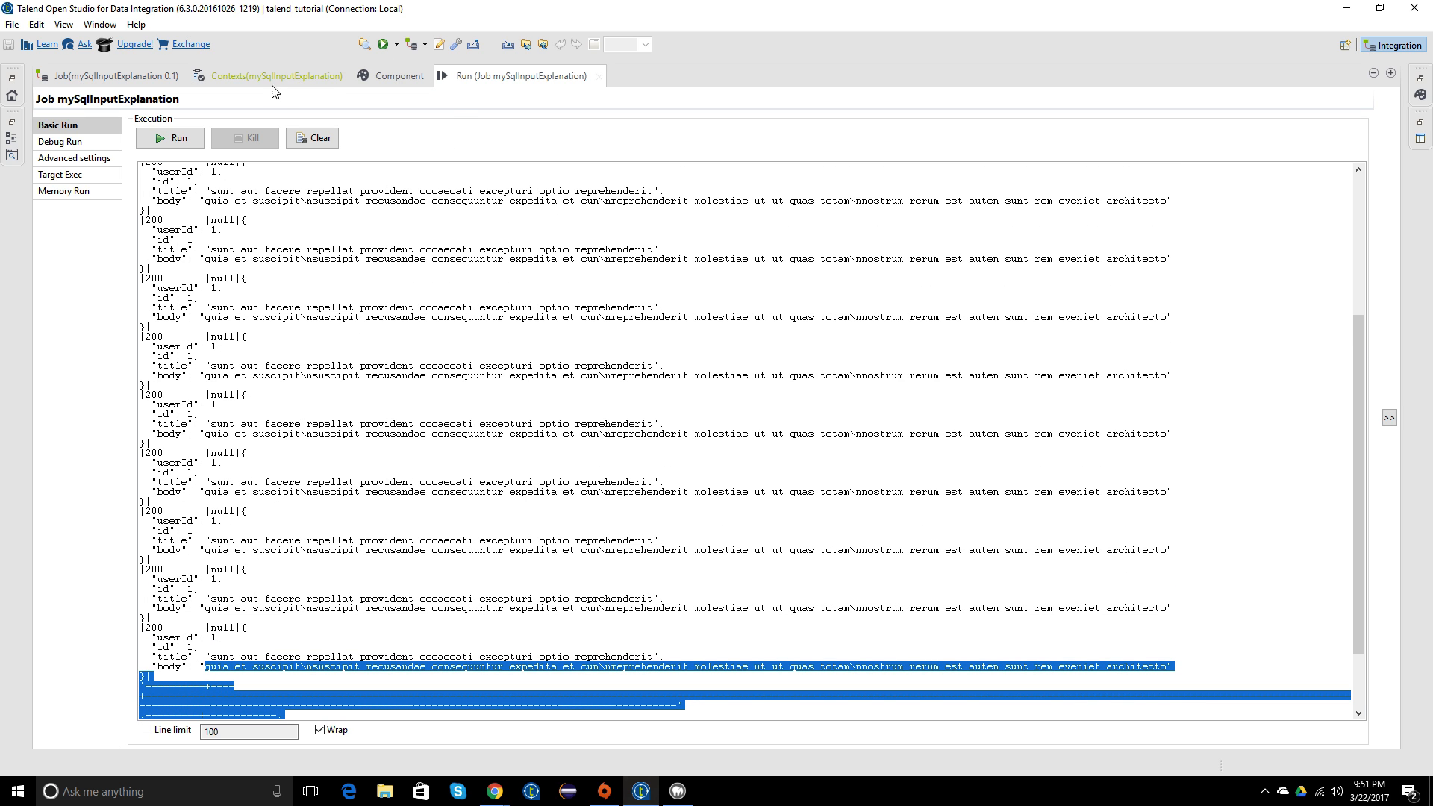
{"action": "double_click", "coordinate": [494, 77]}
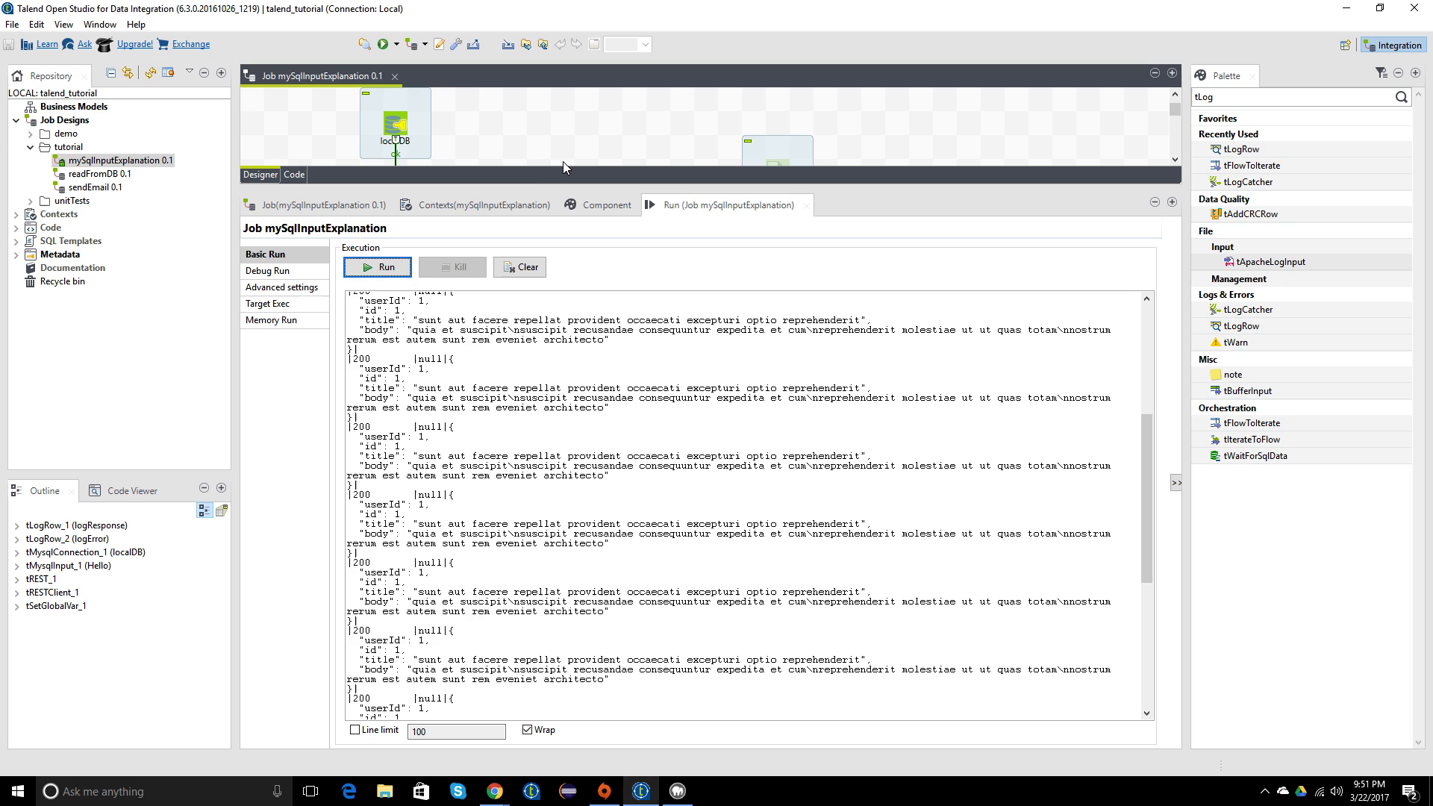
{"action": "left_click_drag", "start_coordinate": [508, 188], "coordinate": [512, 580]}
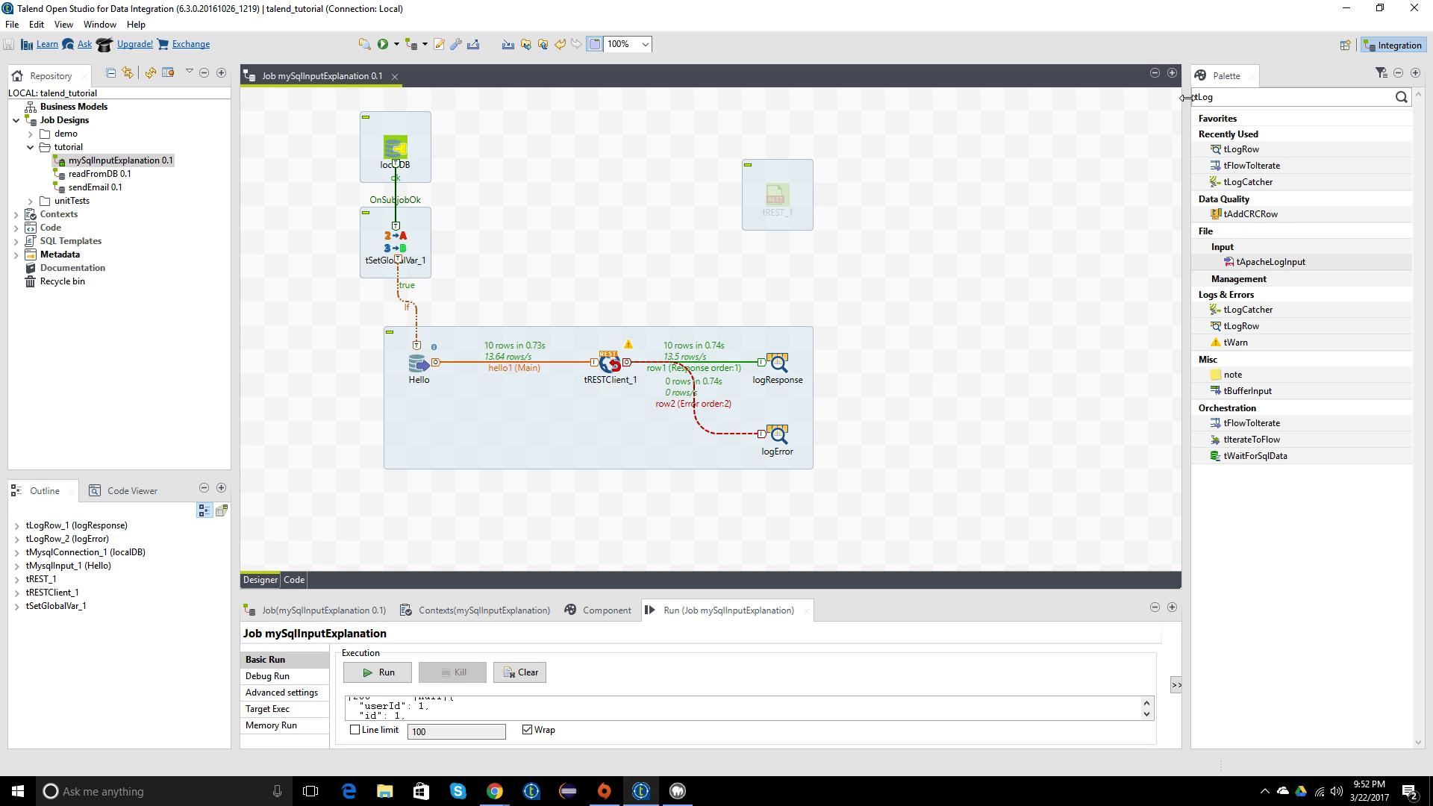
Find the tMap component in the palette and place it on the canvas beside logError.
{"action": "left_click_drag", "start_coordinate": [1228, 97], "coordinate": [1181, 98]}
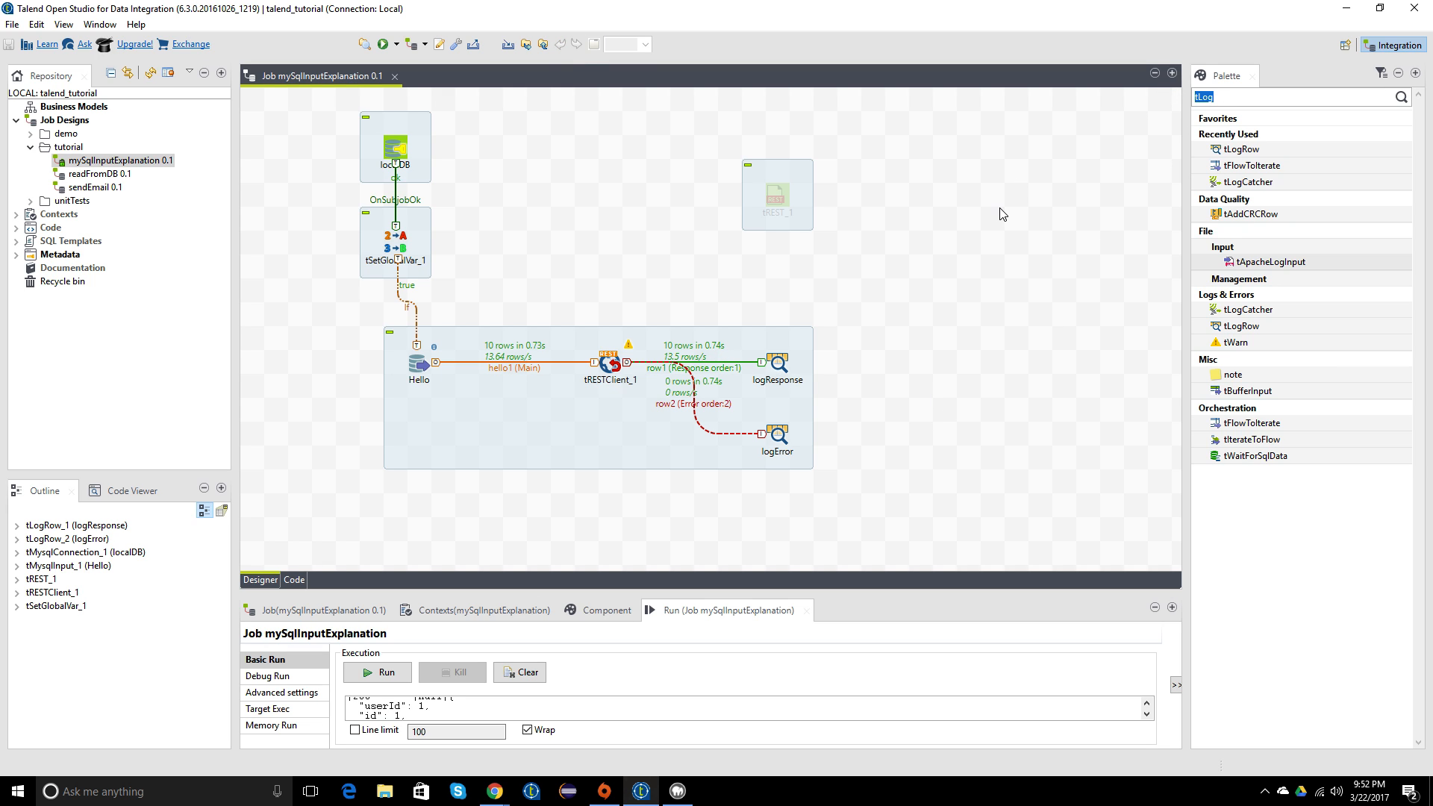
{"action": "key", "text": "BackSpace"}
{"action": "type", "text": "tMap"}
{"action": "key", "text": "Return"}
{"action": "left_click_drag", "start_coordinate": [1232, 150], "coordinate": [898, 448]}
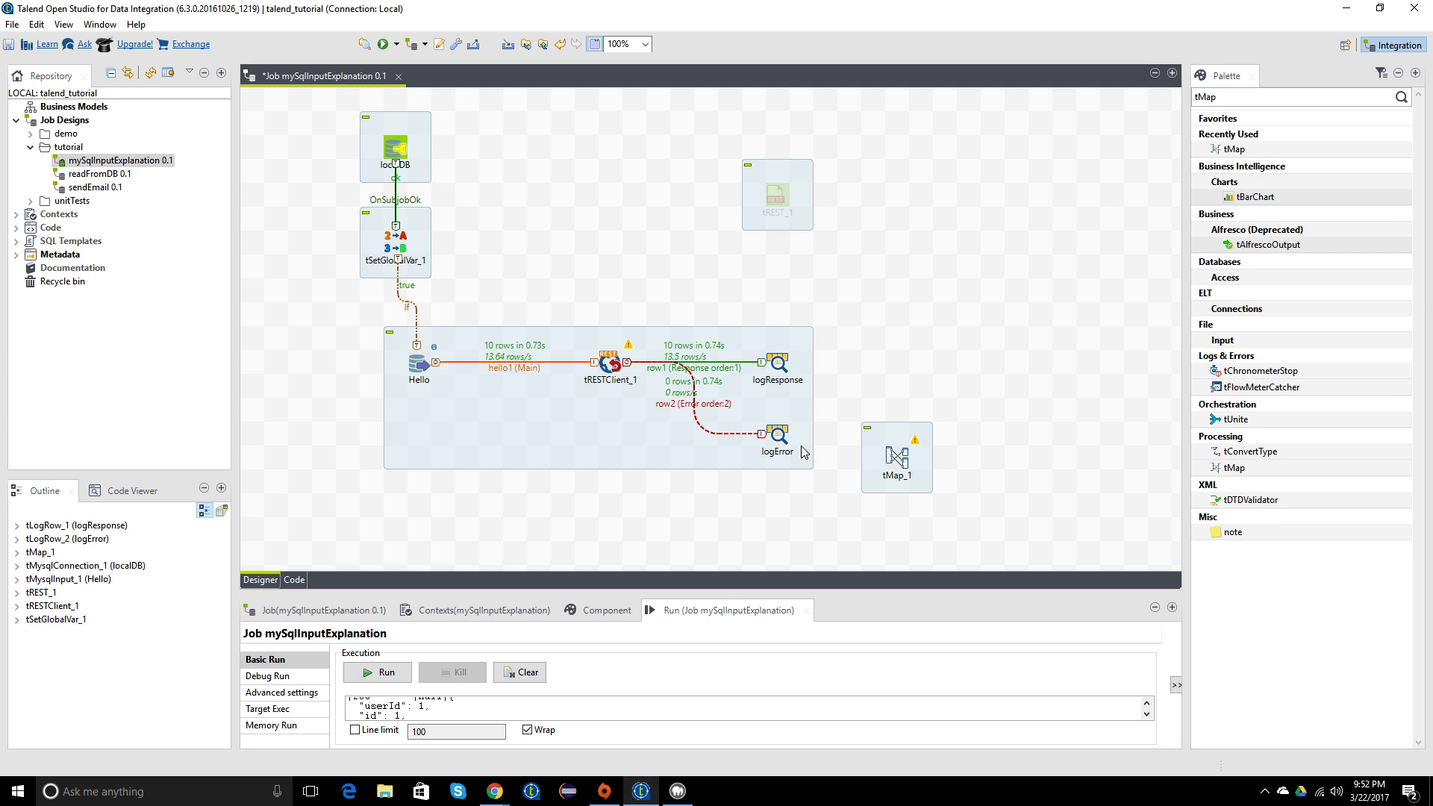
Delete the logError component and briefly check the unconnected tMap_1 in its mapping editor, leaving it without changes.
{"action": "left_click", "coordinate": [777, 442]}
{"action": "double_click", "coordinate": [898, 457]}
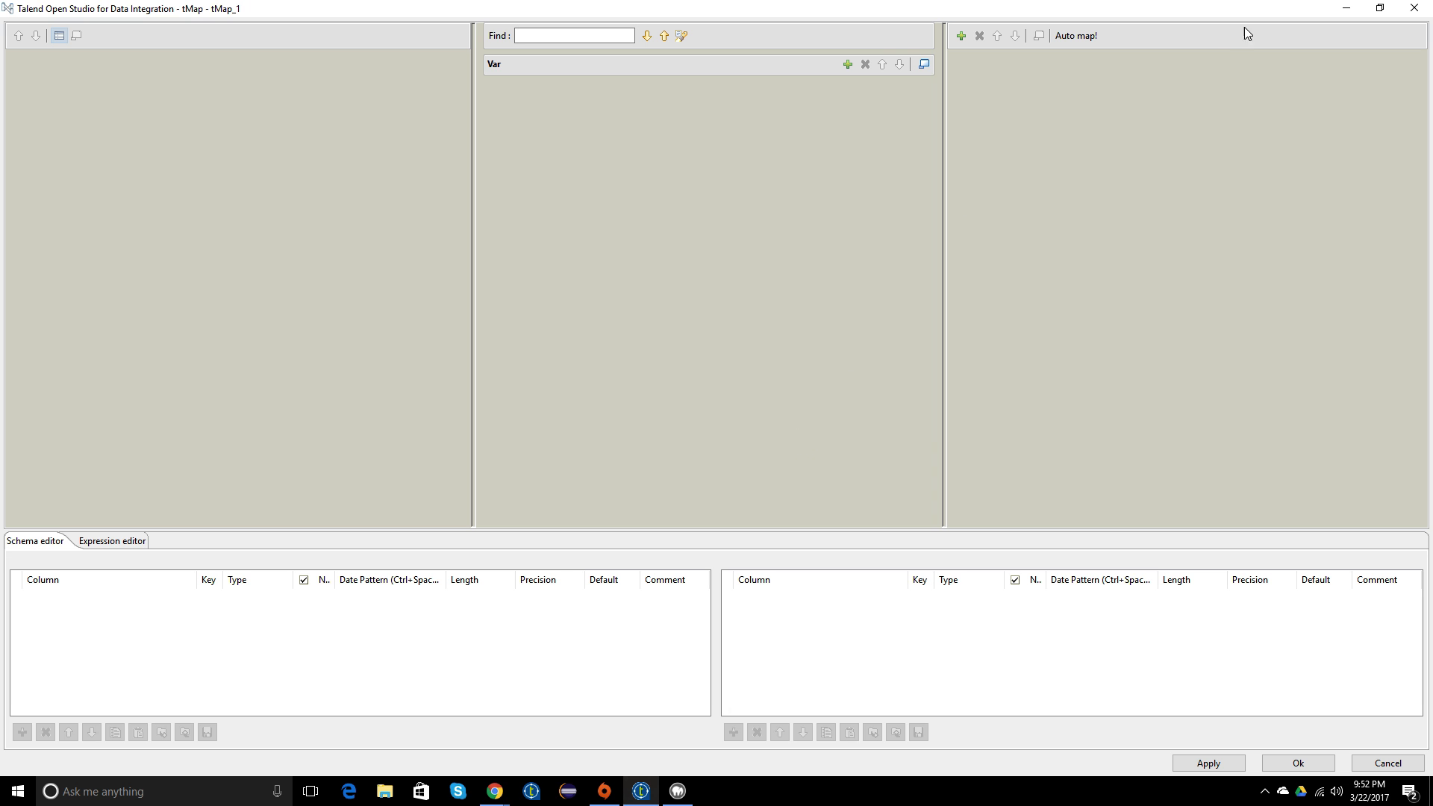
{"action": "left_click", "coordinate": [1388, 762]}
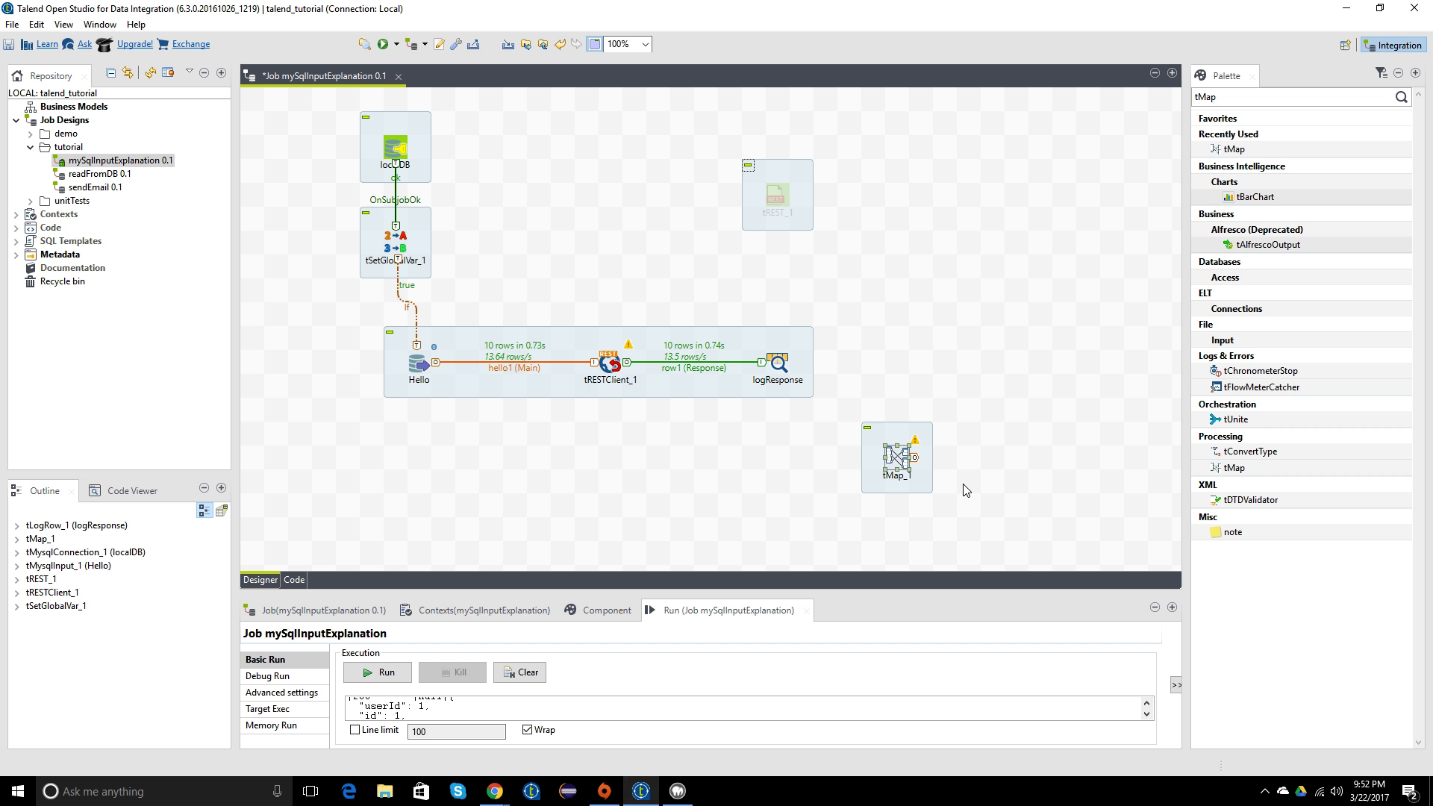
Move tMap_1 below the response row and connect the Error row of tRESTClient_1 to it.
{"action": "left_click_drag", "start_coordinate": [900, 463], "coordinate": [690, 432]}
{"action": "right_click", "coordinate": [609, 363]}
{"action": "mouse_move", "coordinate": [690, 373]}
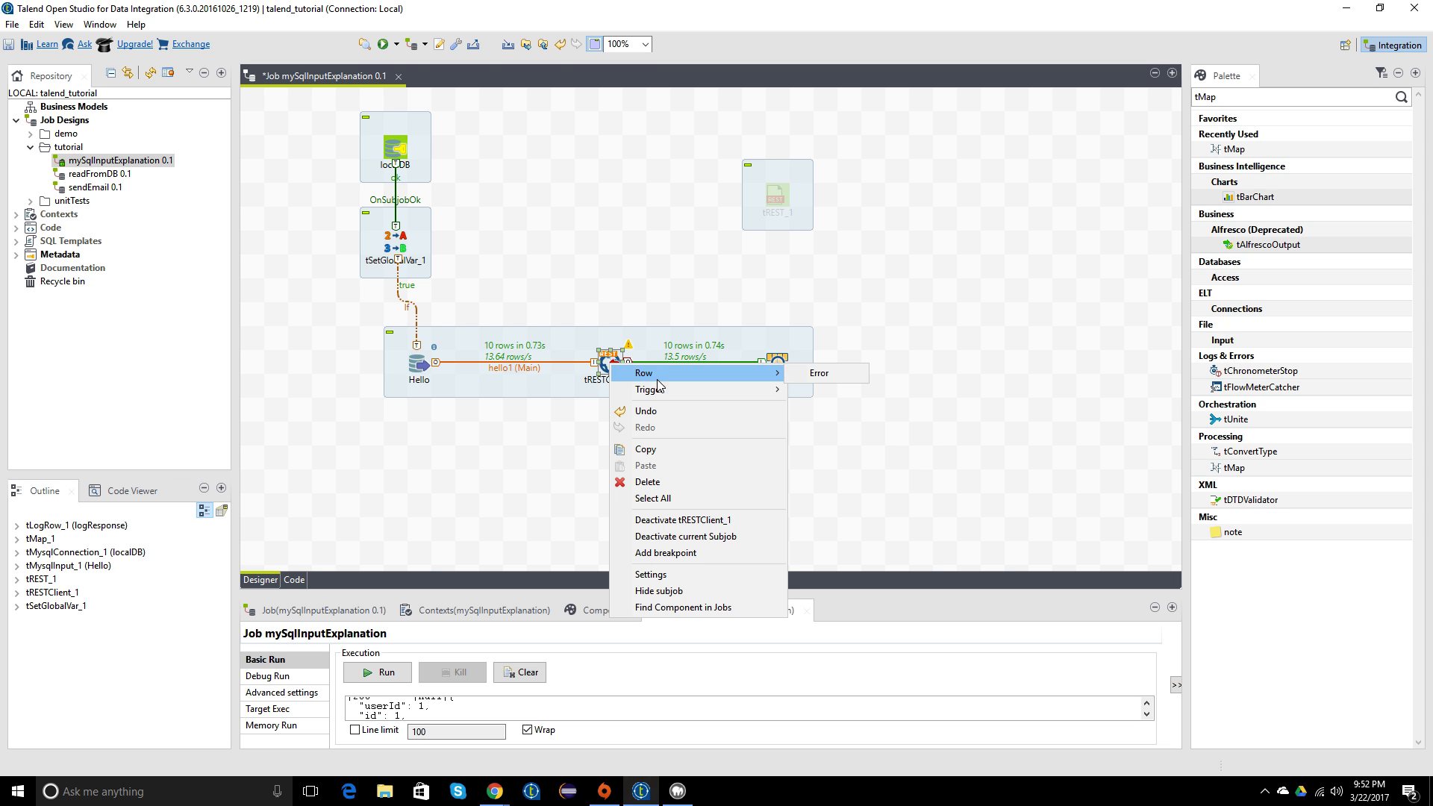
{"action": "left_click", "coordinate": [819, 372]}
{"action": "left_click", "coordinate": [705, 432]}
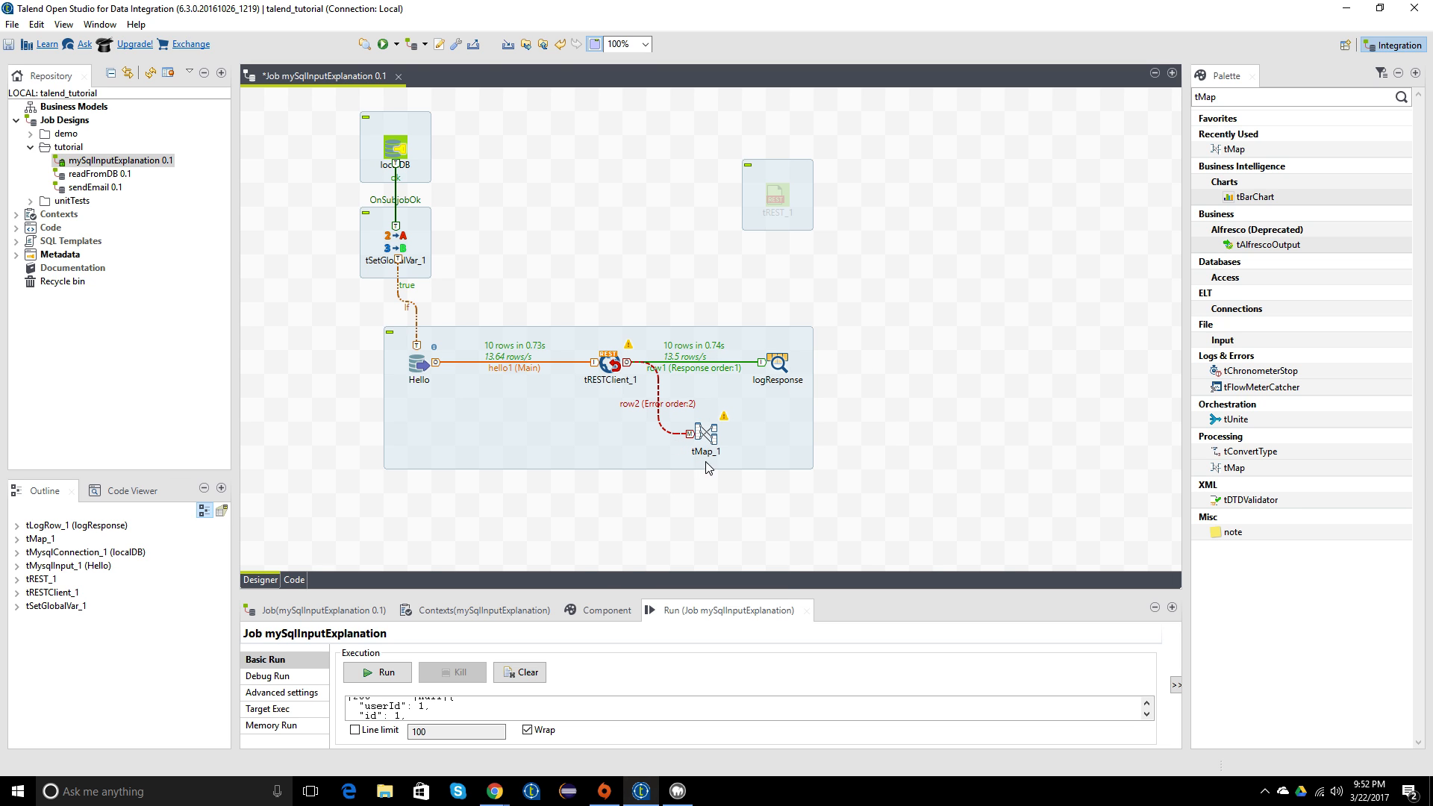
Open the mapping editor of tMap_1 and add a new output named errorCode300.
{"action": "double_click", "coordinate": [705, 433]}
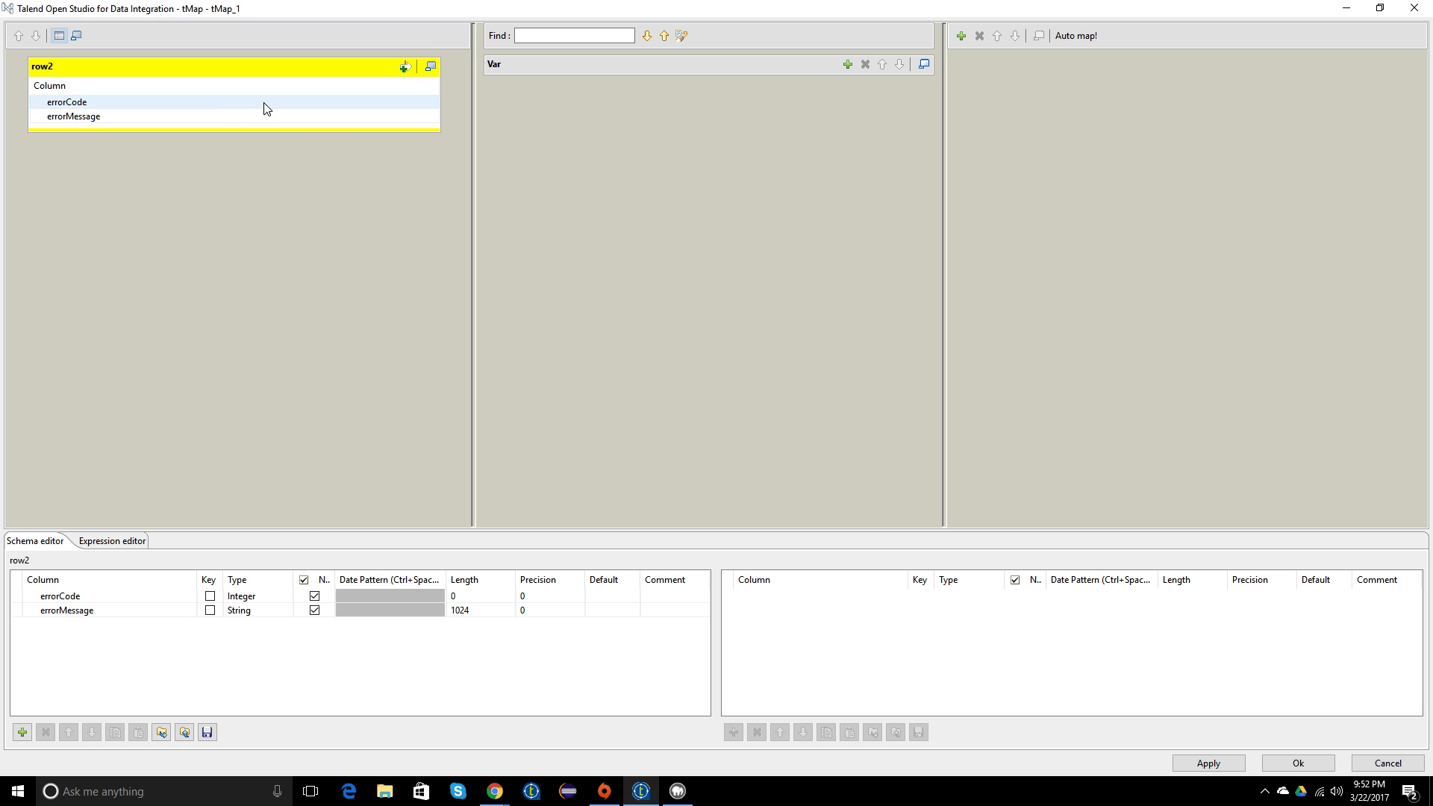
{"action": "left_click", "coordinate": [962, 37]}
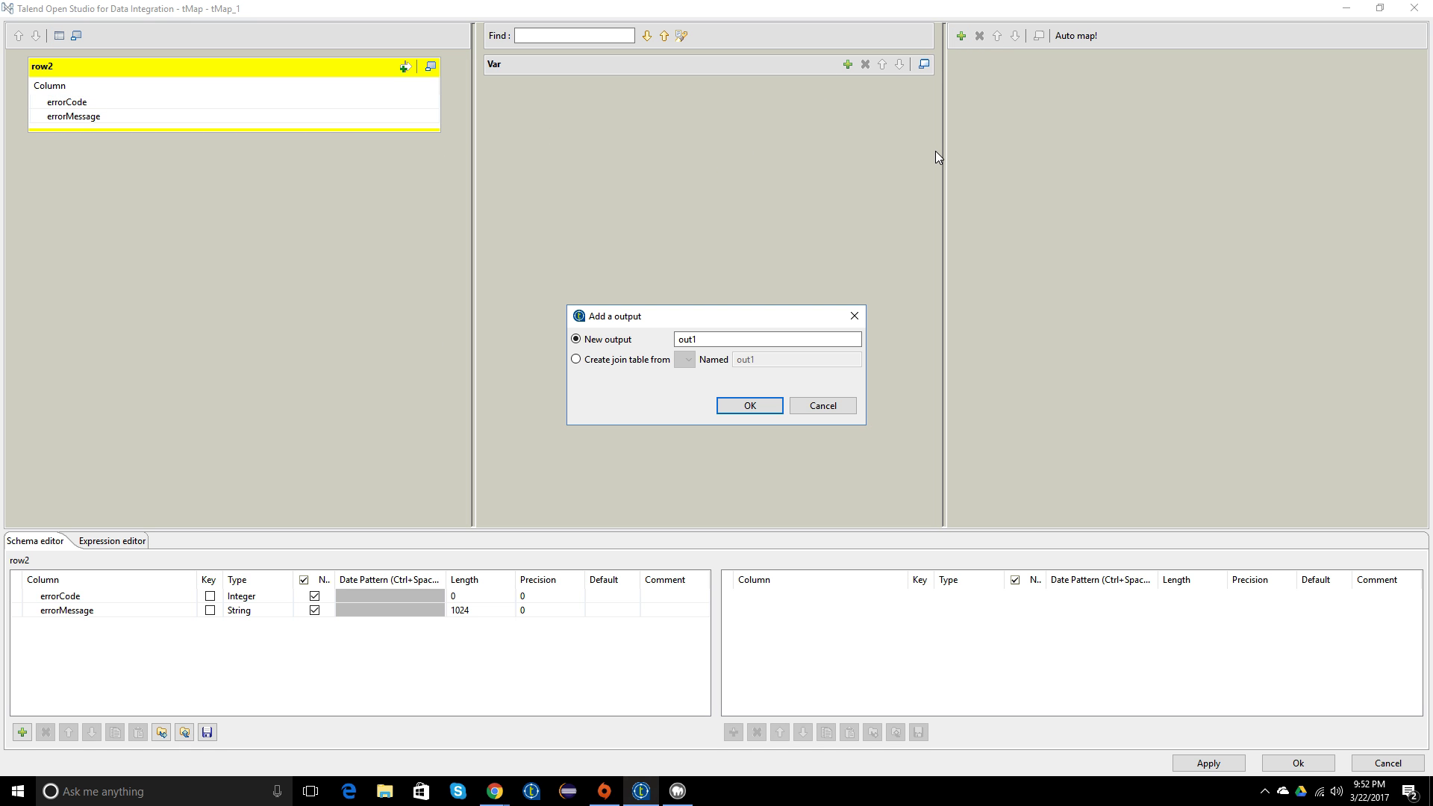
{"action": "left_click_drag", "start_coordinate": [727, 340], "coordinate": [670, 341]}
{"action": "type", "text": "error"}
{"action": "type", "text": "300"}
{"action": "key", "text": "Return"}
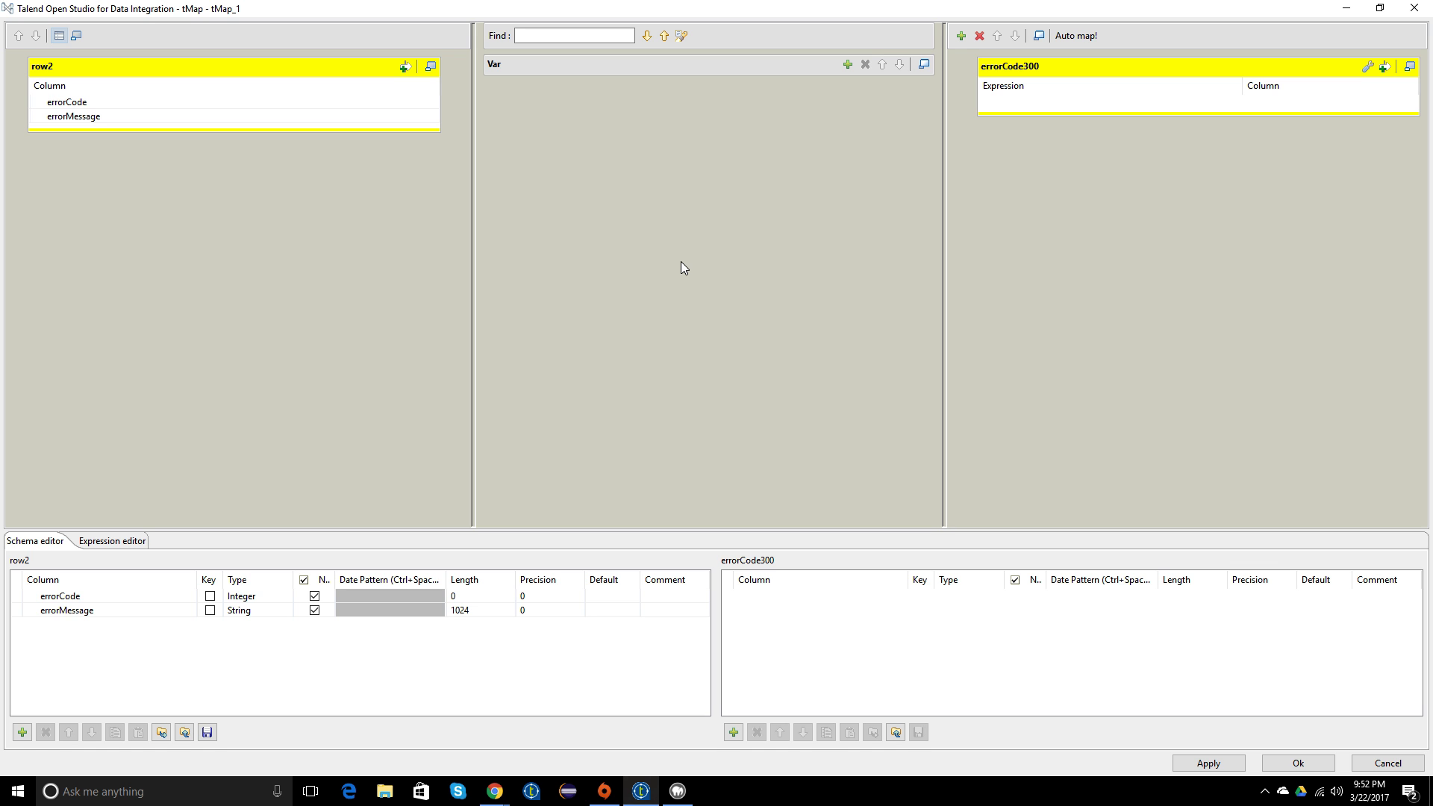
Add two more outputs to tMap_1, named errorCode400 and errorCode500.
{"action": "left_click", "coordinate": [962, 35]}
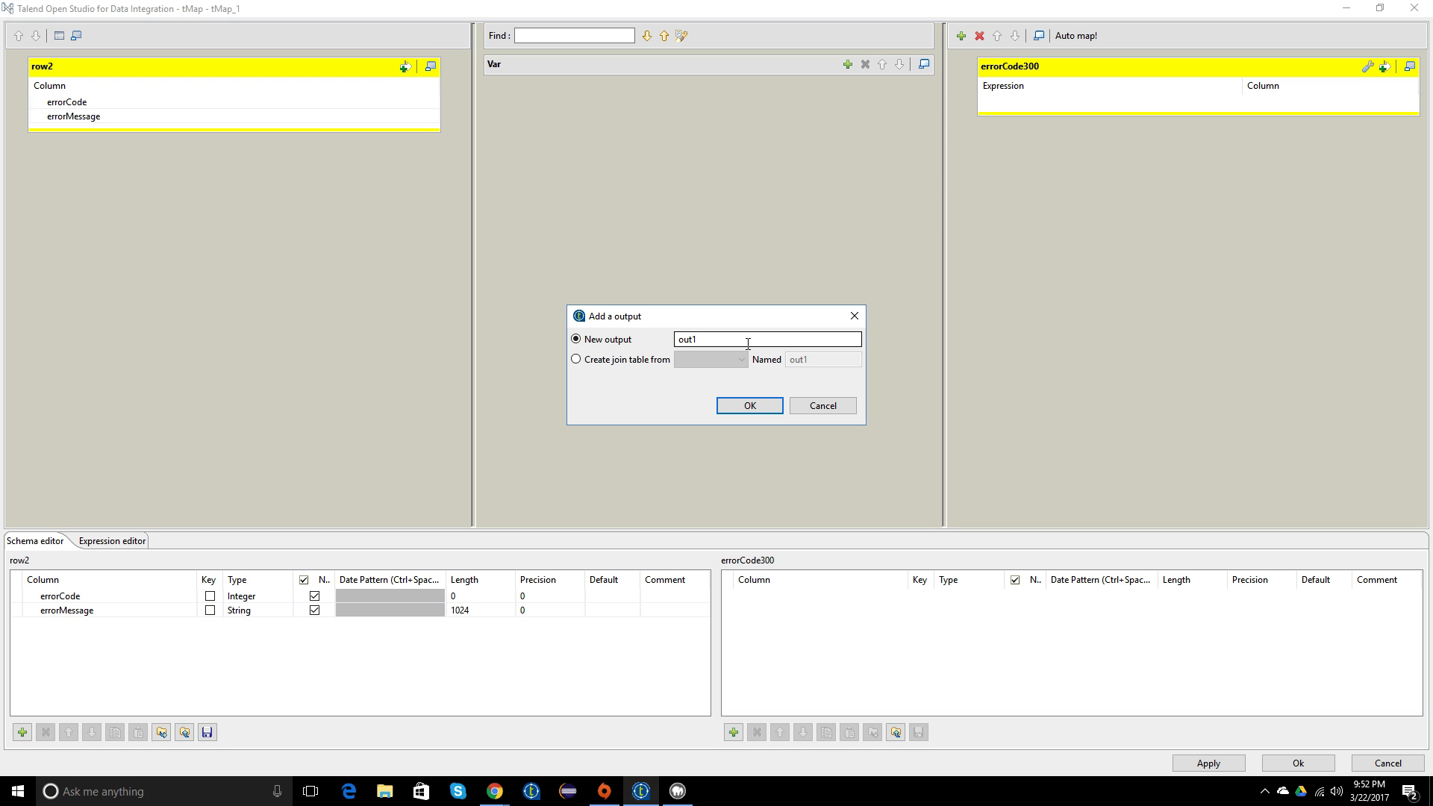
{"action": "type", "text": "errorCode400"}
{"action": "key", "text": "Return"}
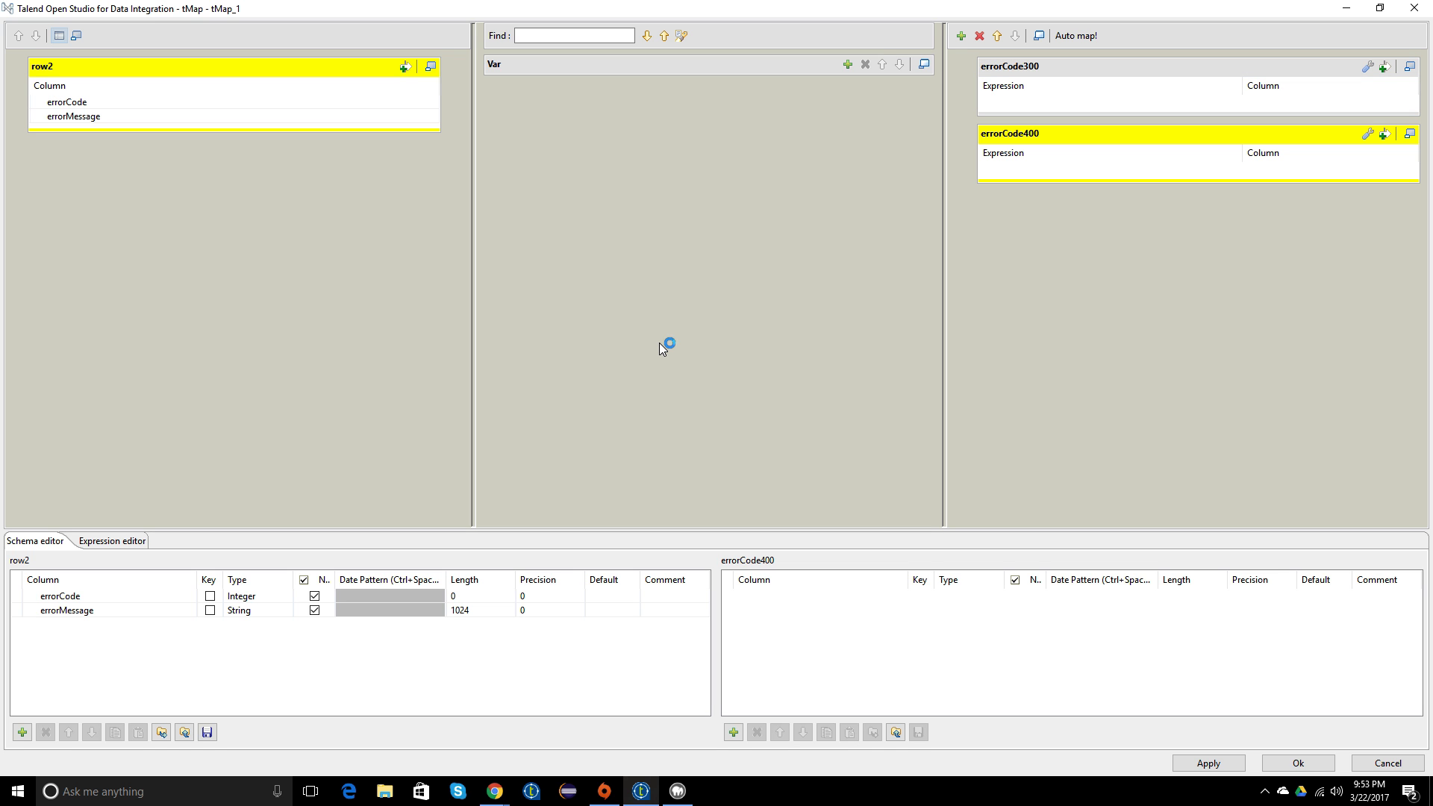
{"action": "left_click", "coordinate": [962, 36]}
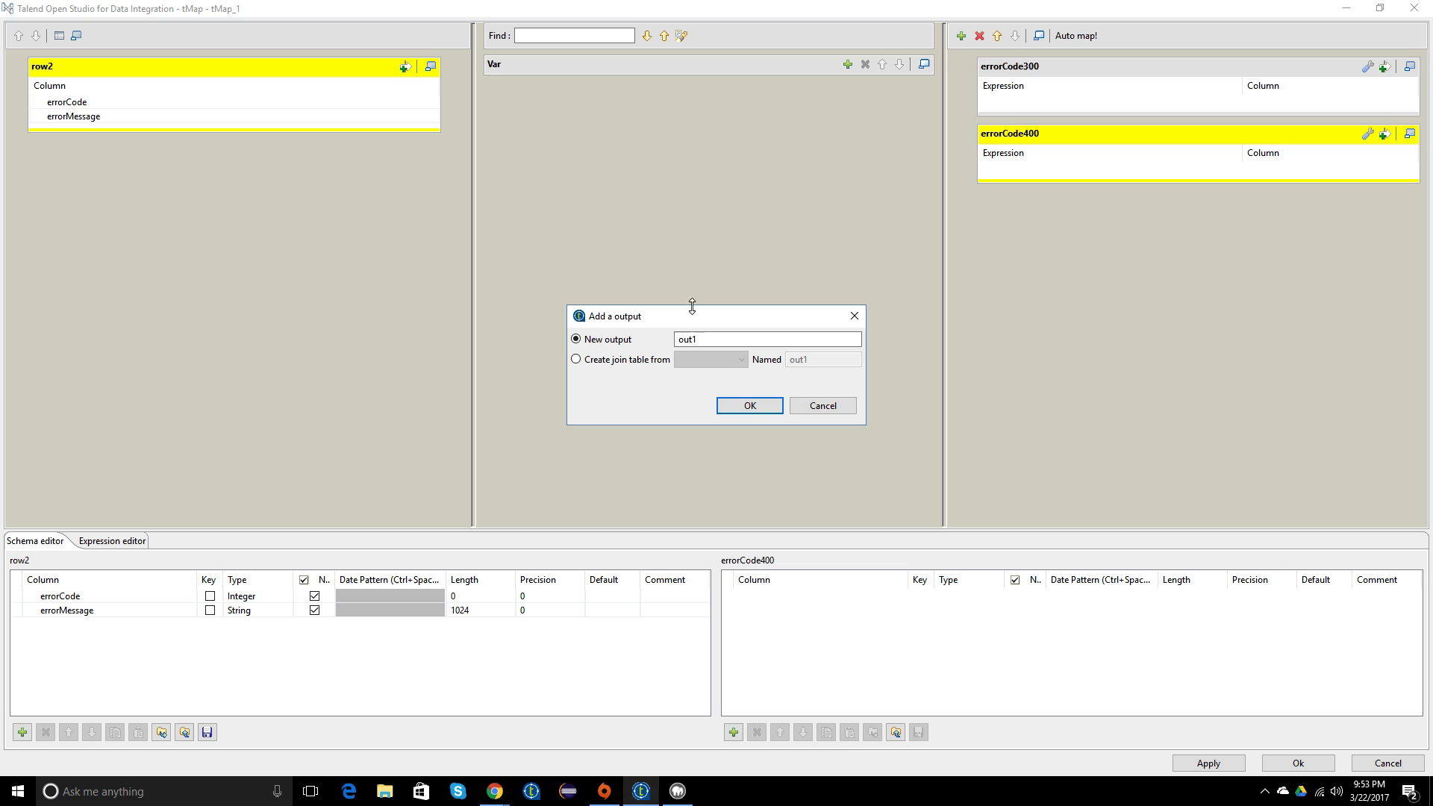
{"action": "double_click", "coordinate": [687, 339]}
{"action": "type", "text": "errorCode500"}
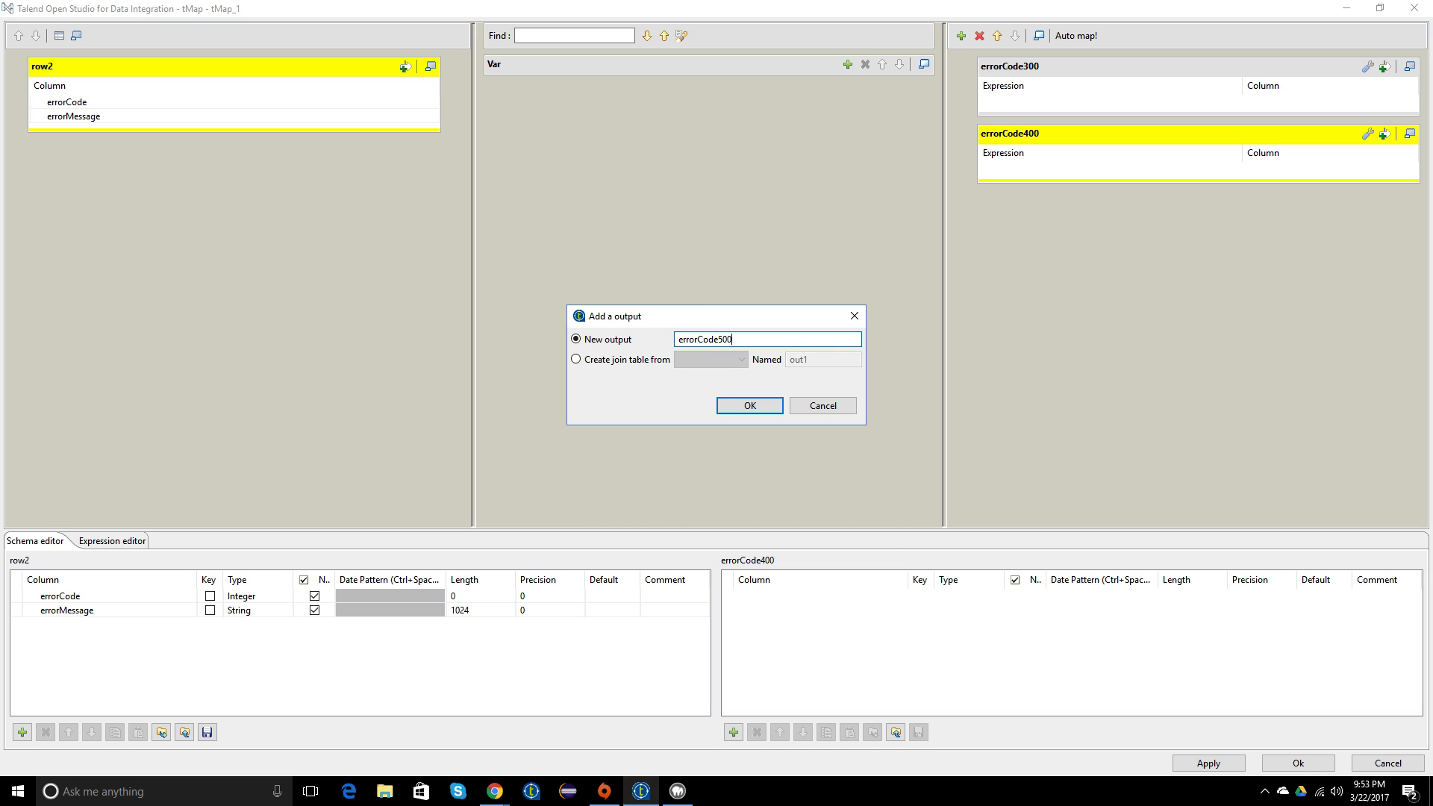
{"action": "key", "text": "Return"}
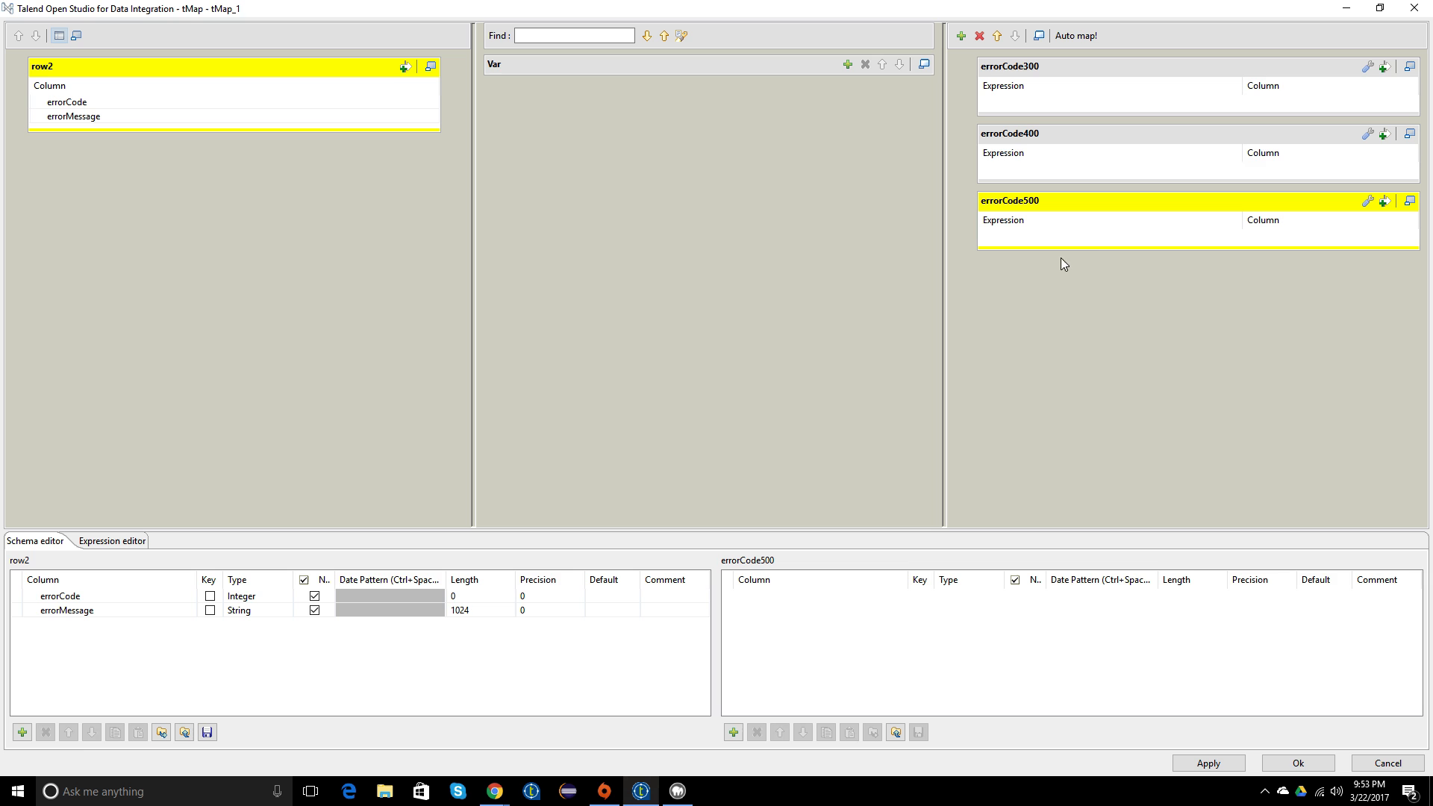
Enable the expression filter of the errorCode300 output and begin its expression with String.valueOf(row2.errorCode).
{"action": "left_click", "coordinate": [1385, 66]}
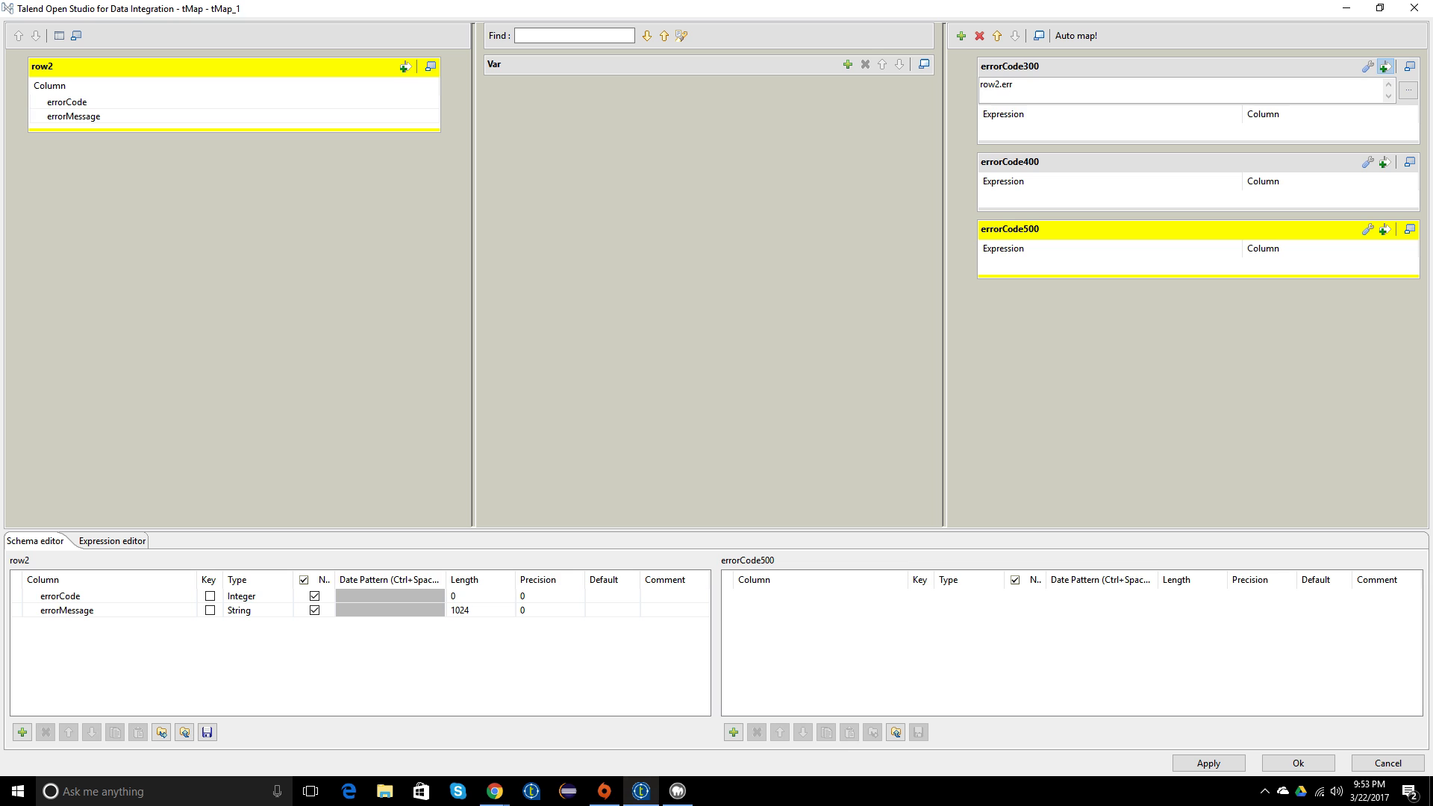
{"action": "type", "text": "row2.errorCode"}
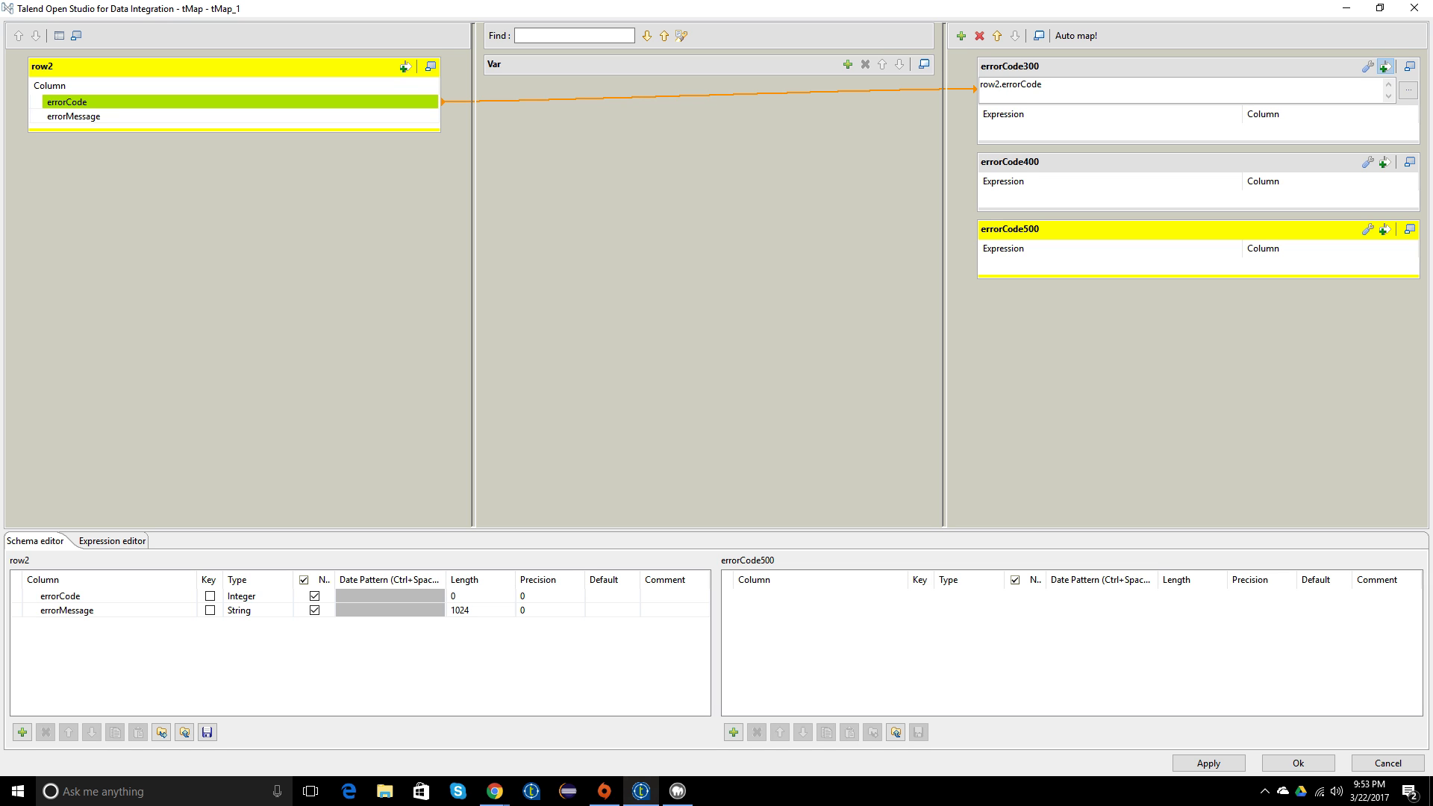
{"action": "key", "text": "Home"}
{"action": "type", "text": "String.val"}
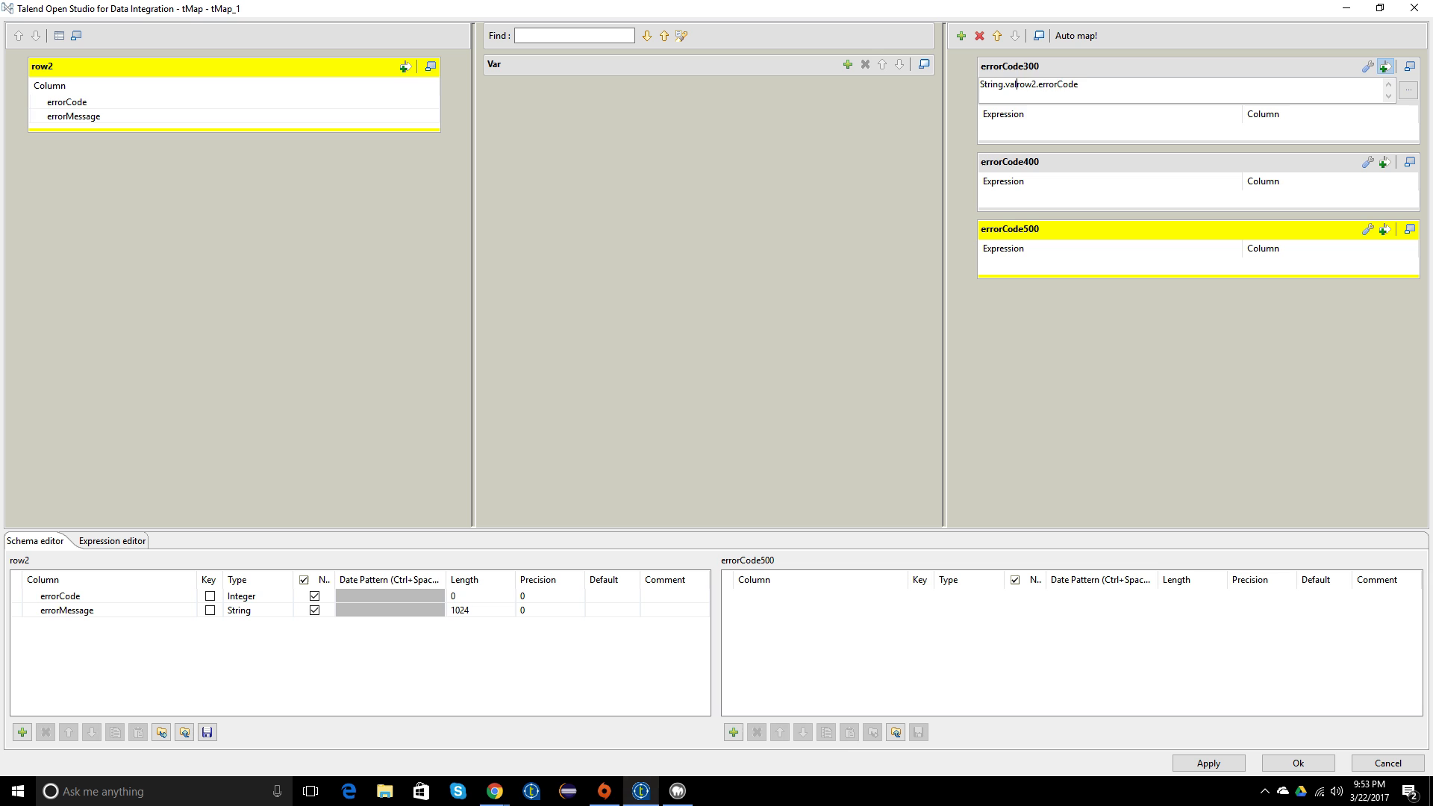
{"action": "type", "text": "ueOf(row2.errorCode)."}
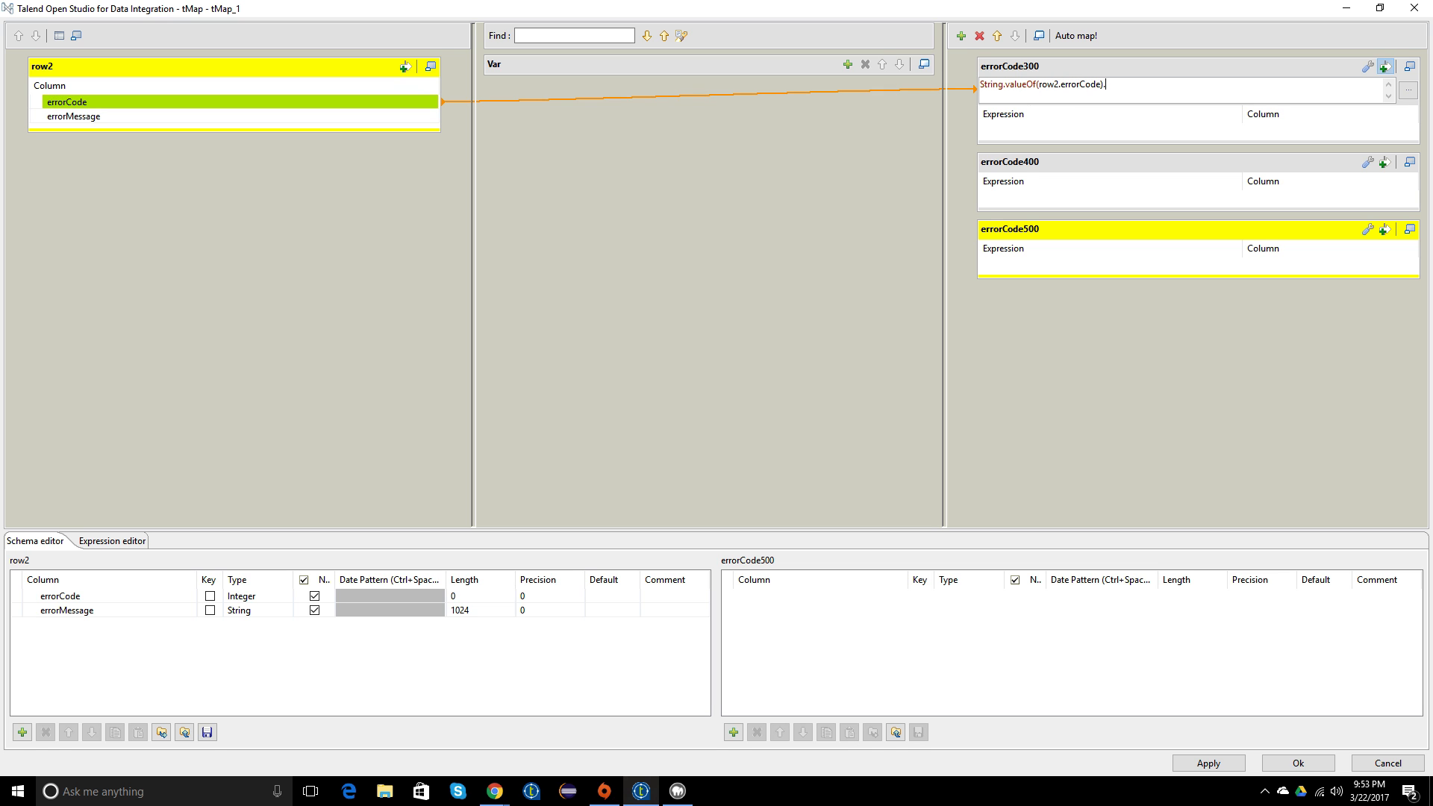
Try to append a startswith method to the errorCode300 filter expression using the code suggestions.
{"action": "type", "text": "starts"}
{"action": "key", "text": "ctrl+space"}
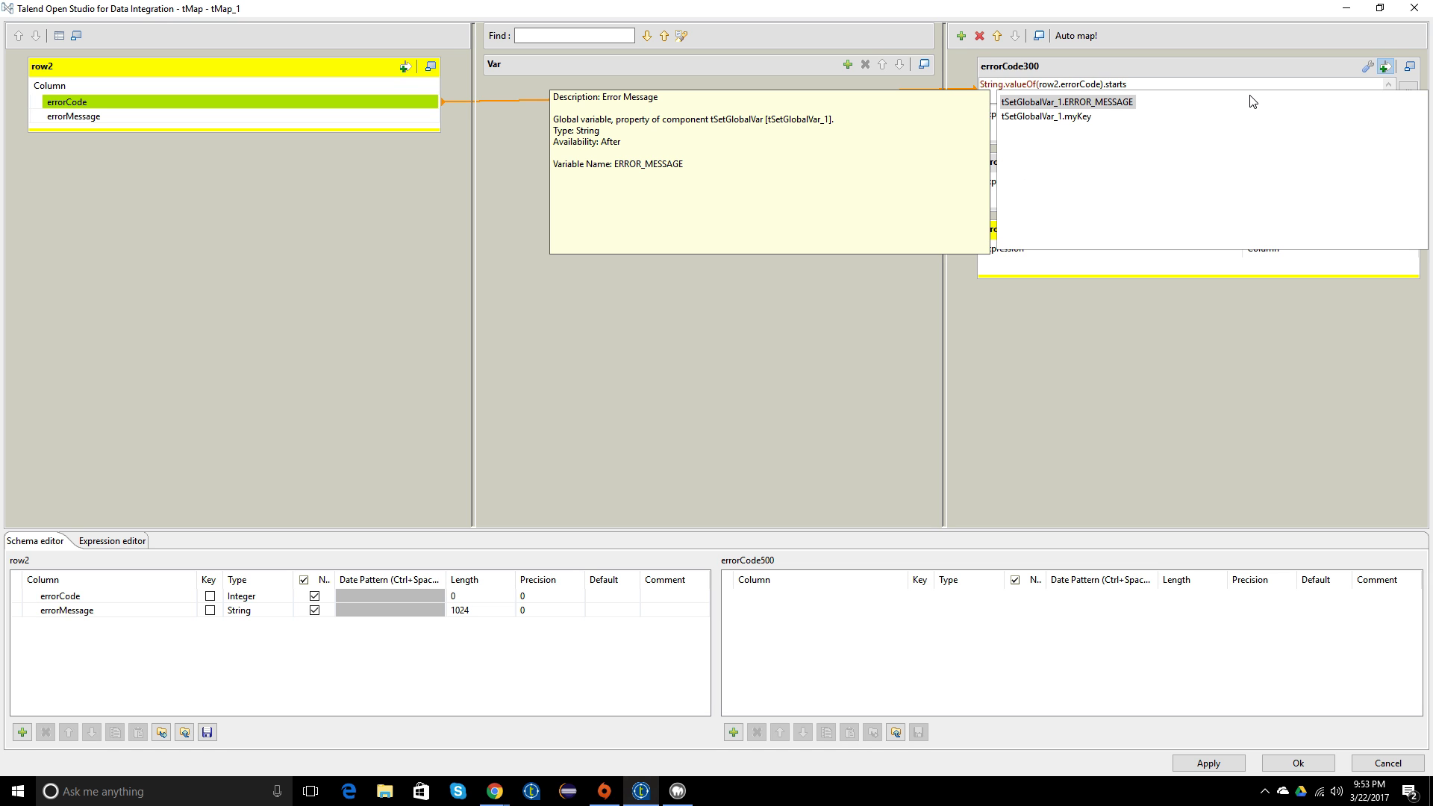
{"action": "key", "text": "BackSpace"}
{"action": "key", "text": "BackSpace"}
{"action": "key", "text": "BackSpace"}
{"action": "key", "text": "BackSpace"}
{"action": "key", "text": "BackSpace"}
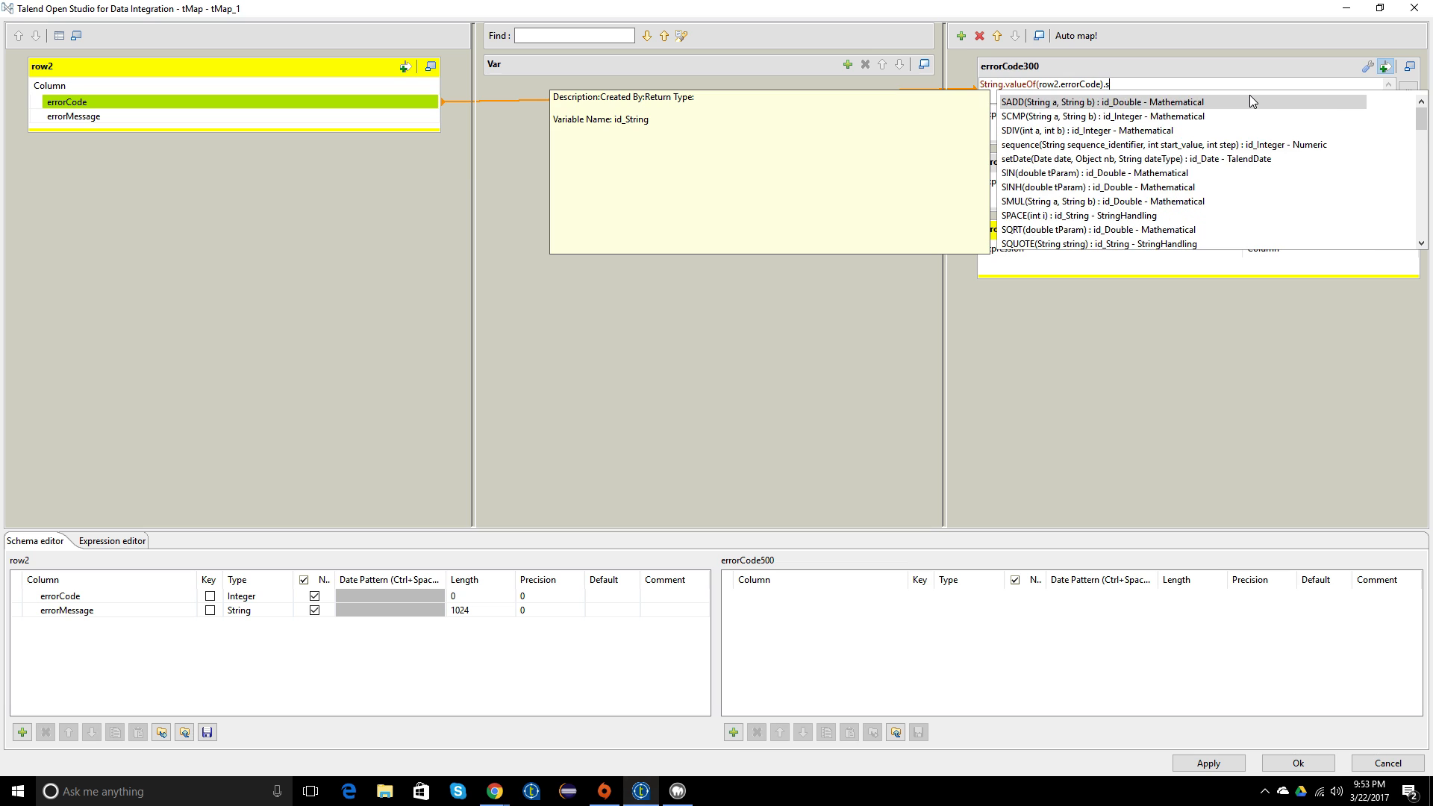
{"action": "type", "text": "tarts"}
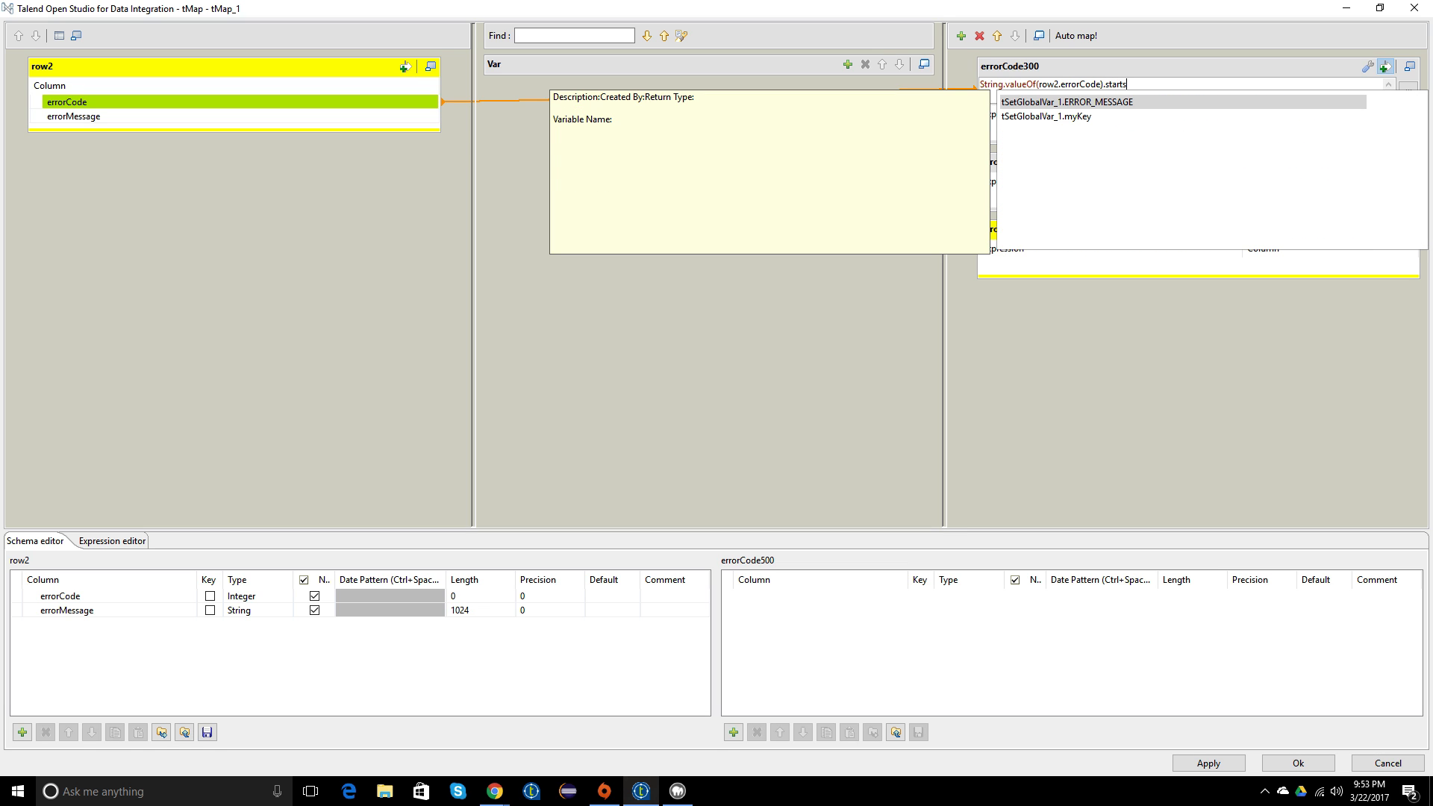
{"action": "type", "text": "wi"}
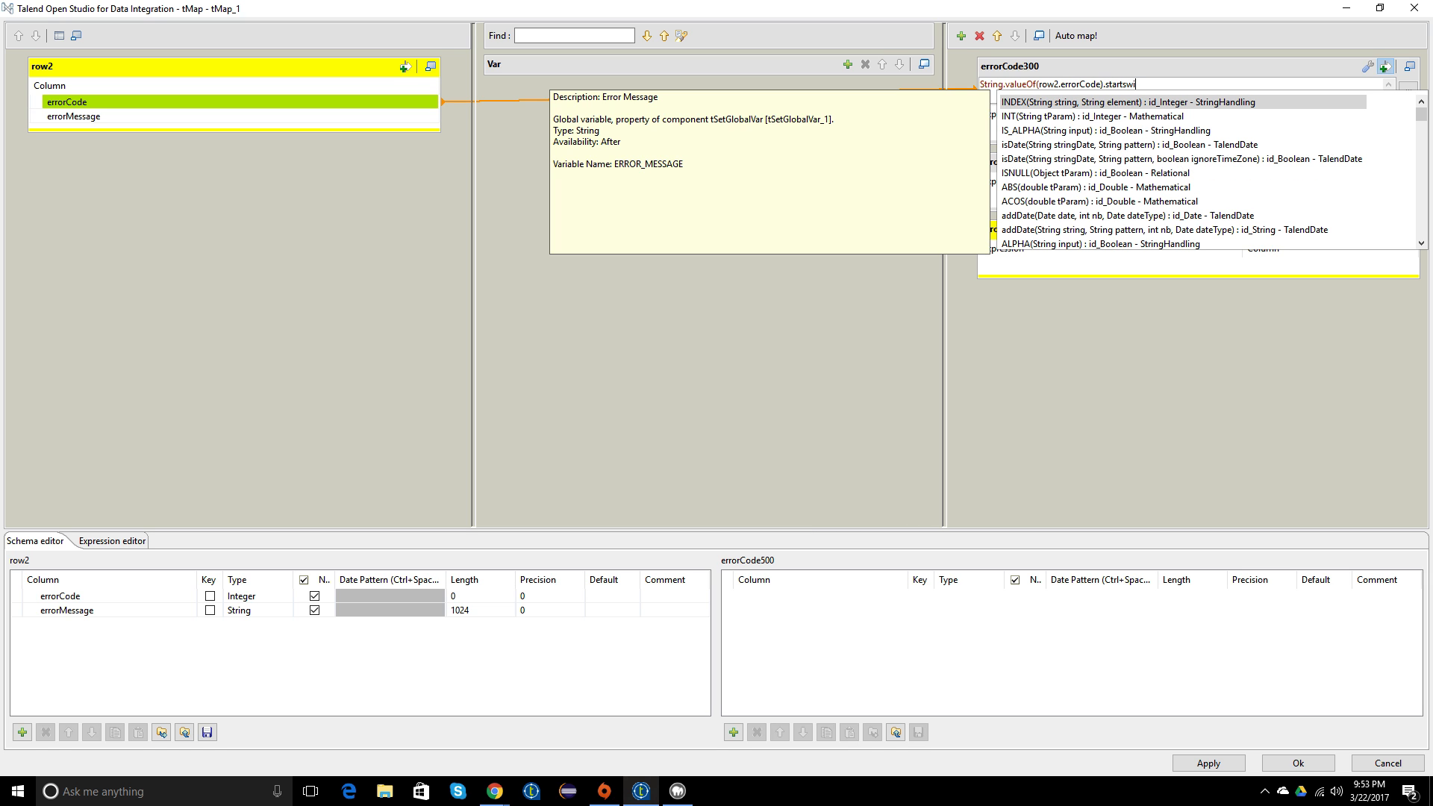
{"action": "type", "text": "th"}
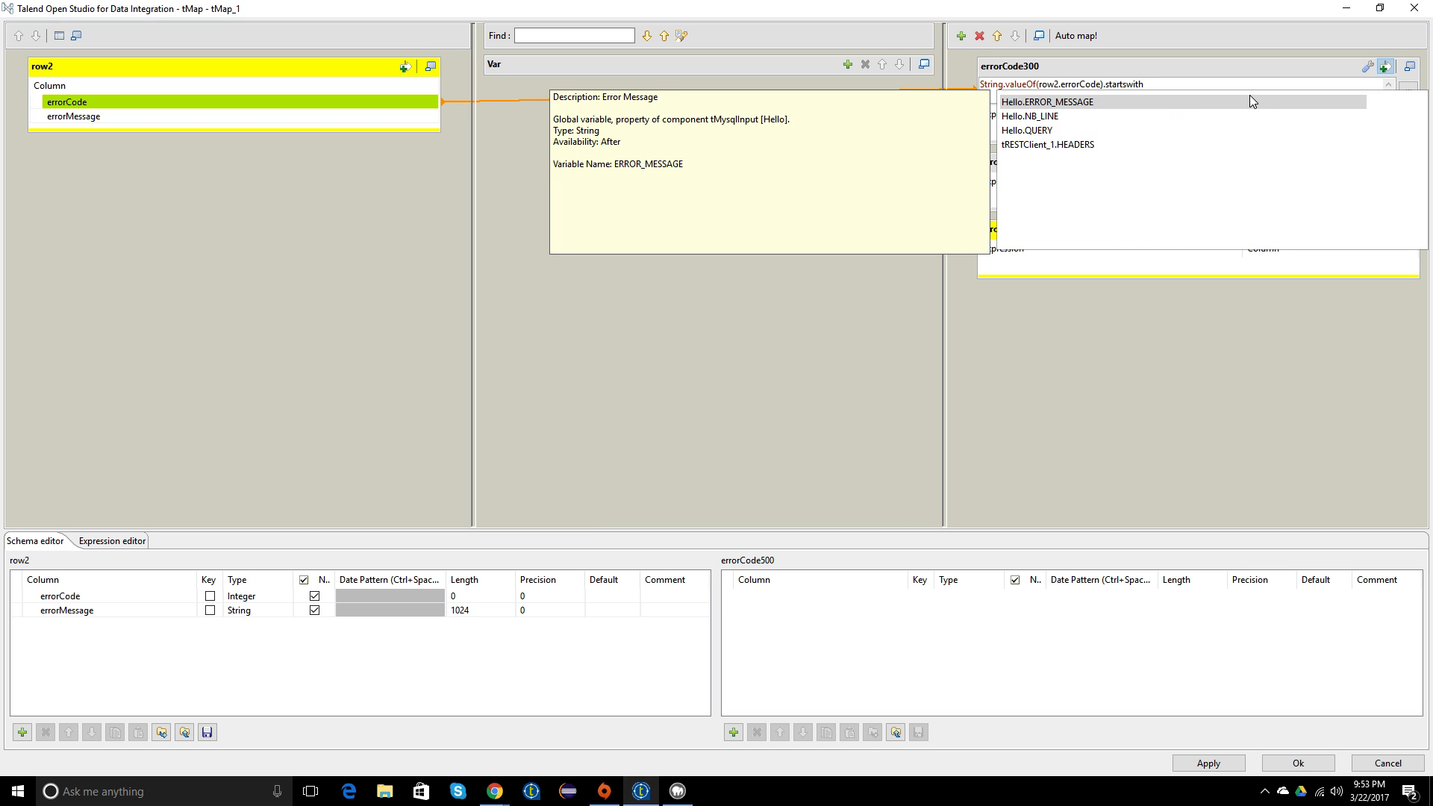
{"action": "key", "text": "BackSpace"}
{"action": "key", "text": "BackSpace"}
{"action": "key", "text": "BackSpace"}
{"action": "key", "text": "BackSpace"}
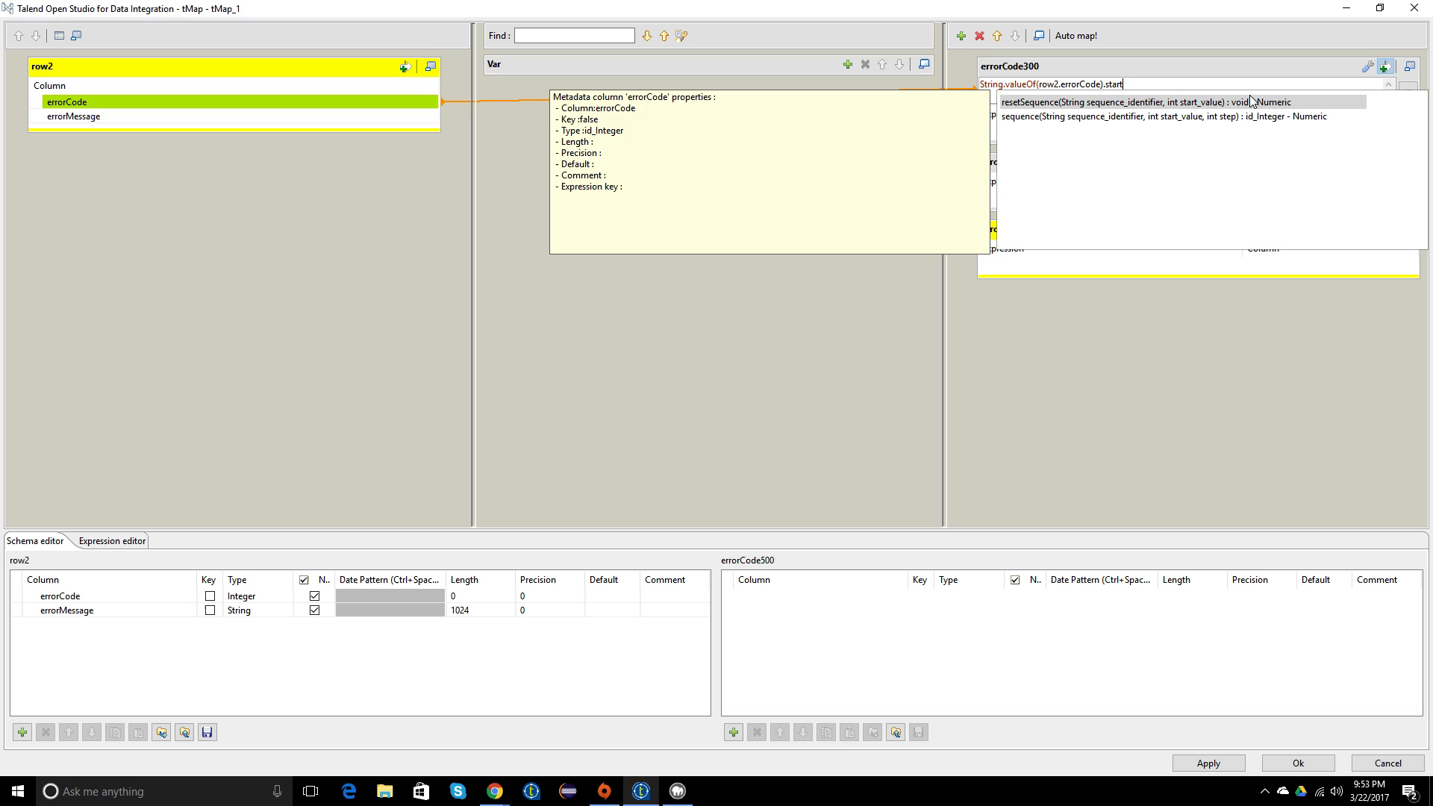
{"action": "key", "text": "BackSpace"}
{"action": "key", "text": "BackSpace"}
{"action": "key", "text": "BackSpace"}
{"action": "key", "text": "BackSpace"}
{"action": "key", "text": "BackSpace"}
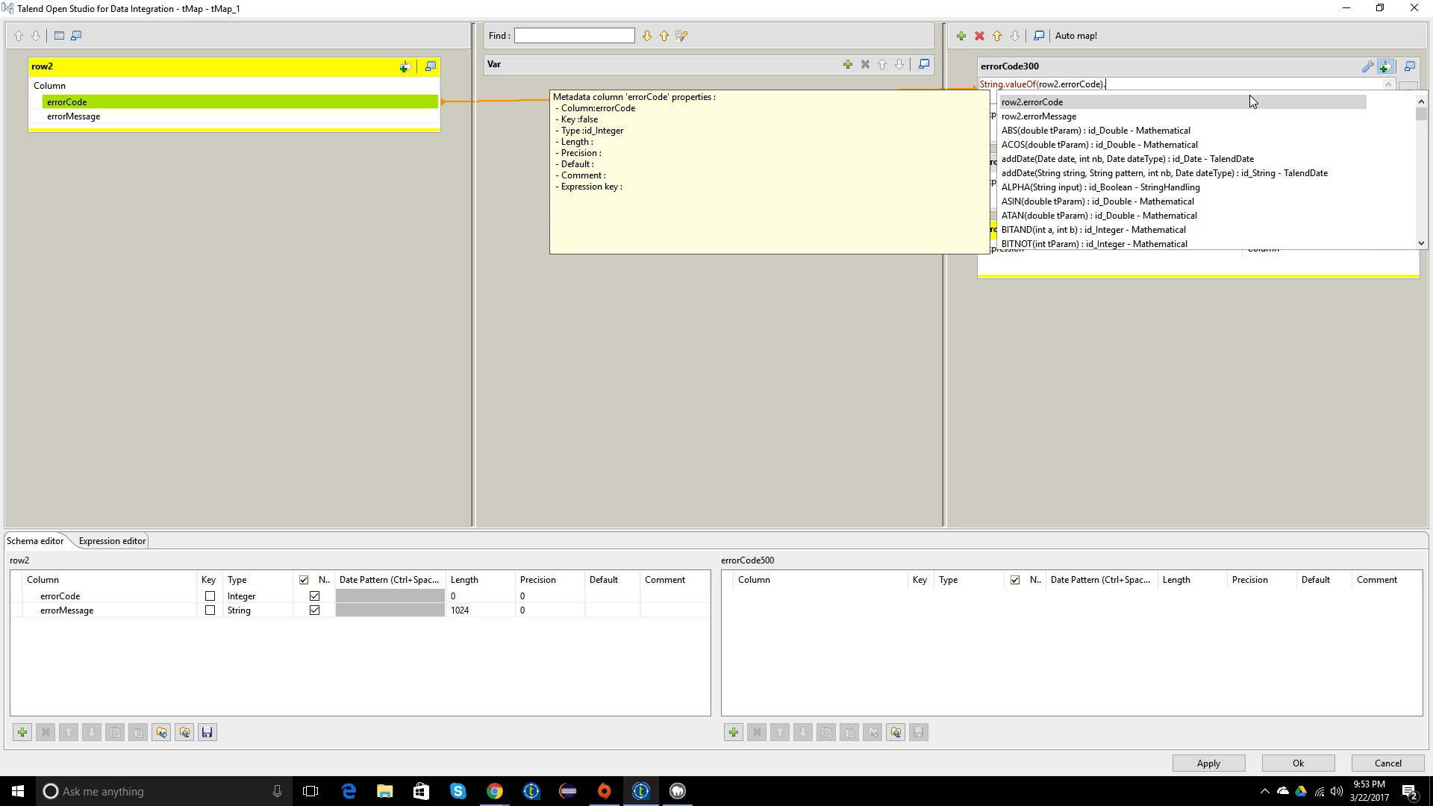
{"action": "left_click", "coordinate": [1164, 86]}
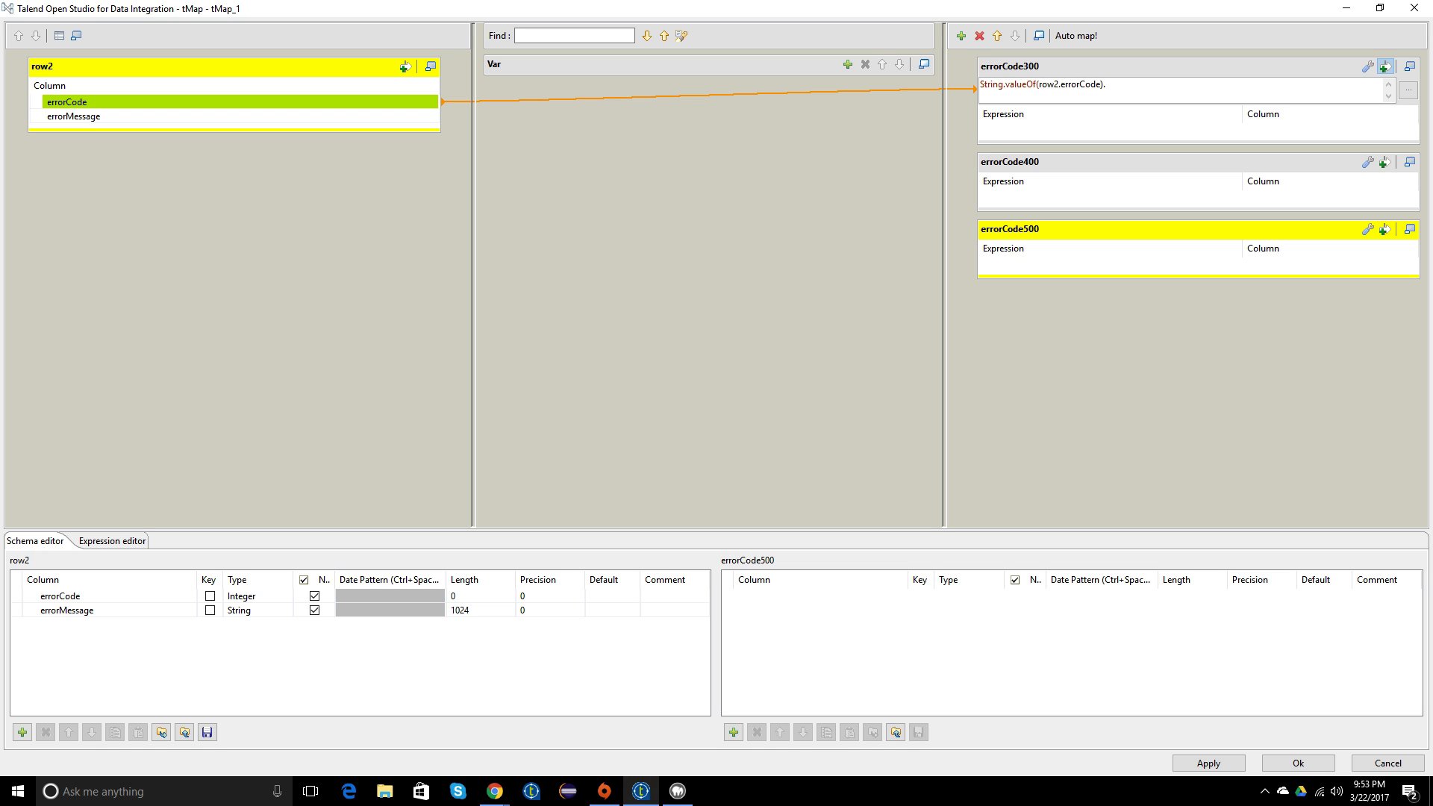
Switch to Chrome, search for "startsWith string java" in a new tab and open the TutorialsPoint page on the startsWith() method.
{"action": "left_click", "coordinate": [495, 791]}
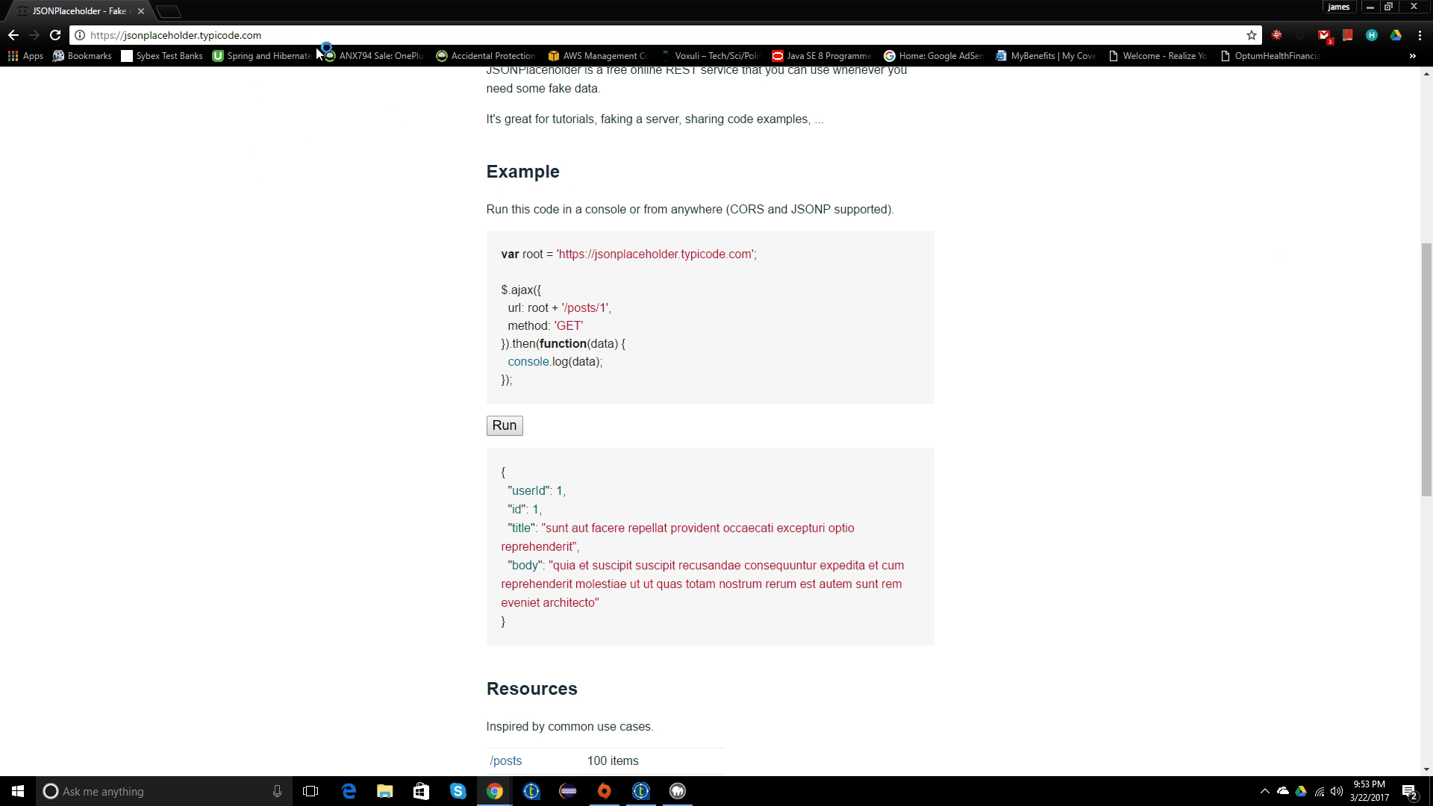
{"action": "left_click", "coordinate": [178, 11]}
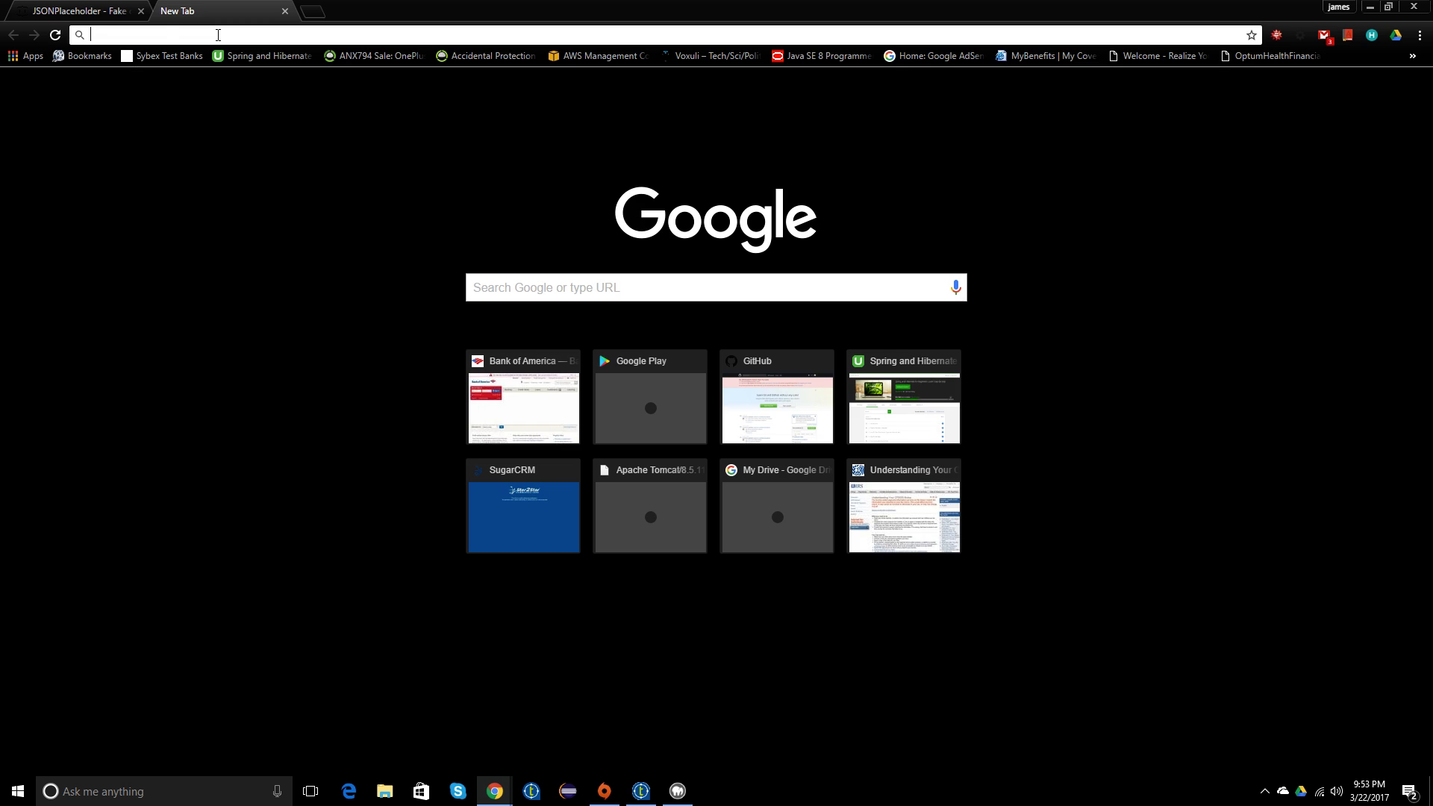
{"action": "type", "text": "startsWith "}
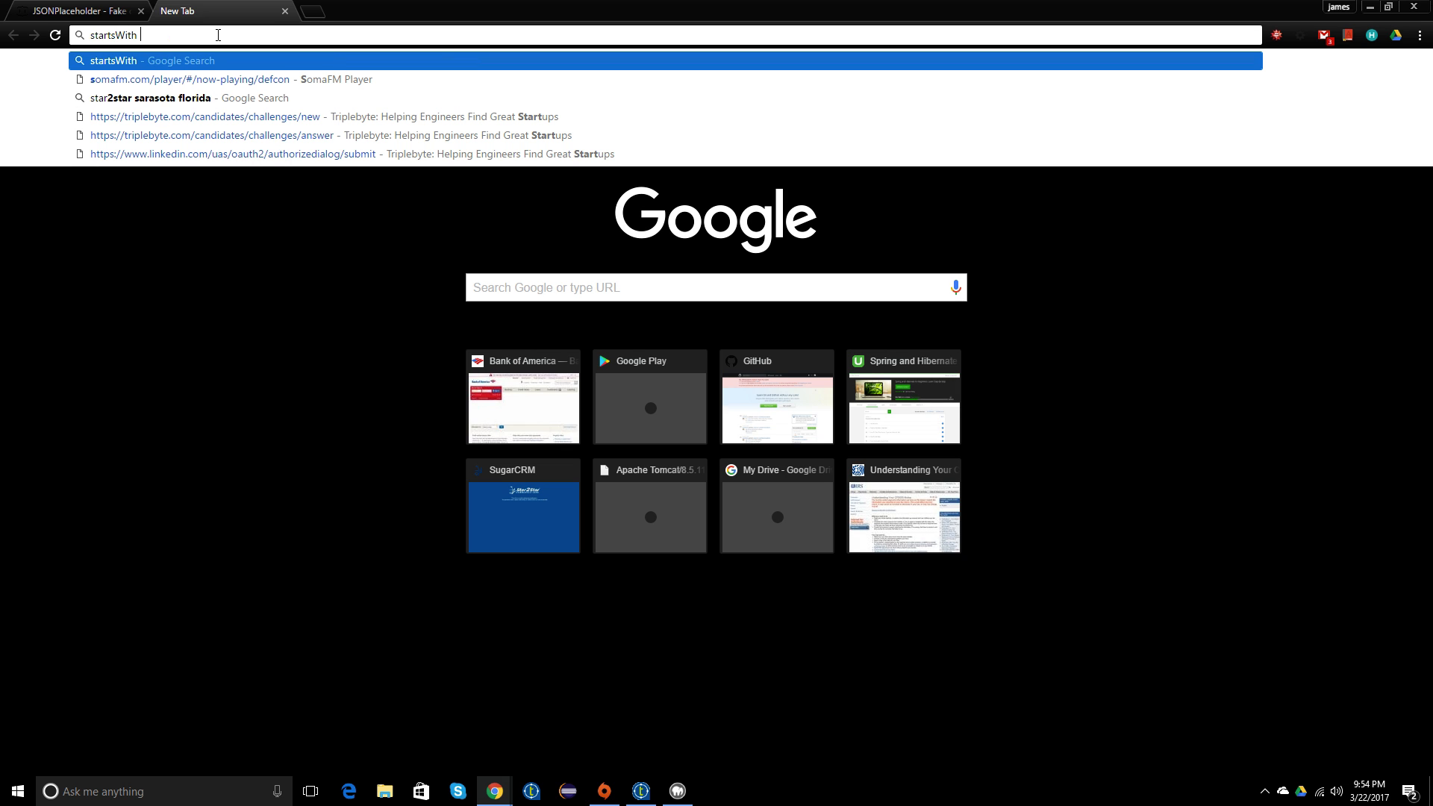
{"action": "type", "text": "string java"}
{"action": "key", "text": "Return"}
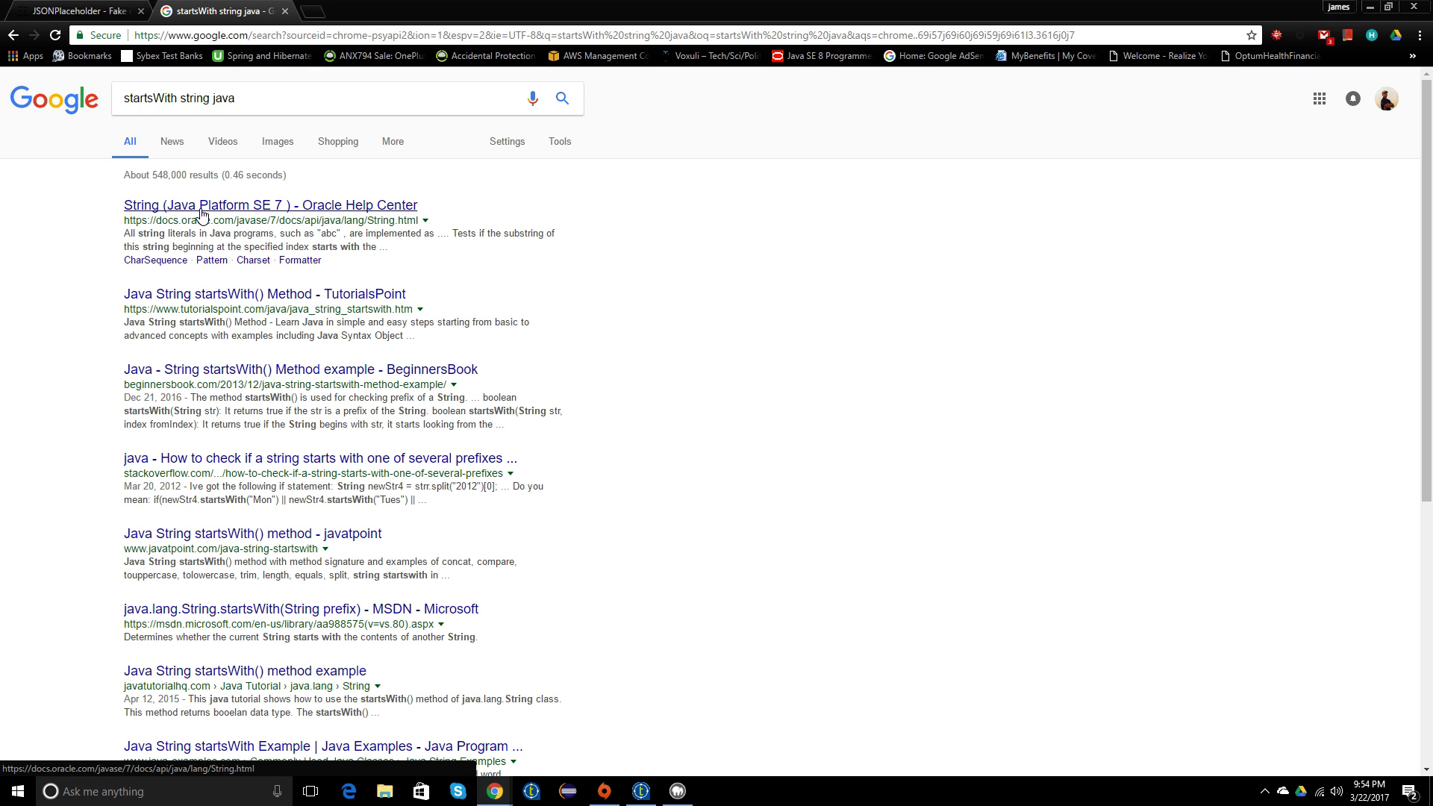
{"action": "left_click", "coordinate": [233, 298]}
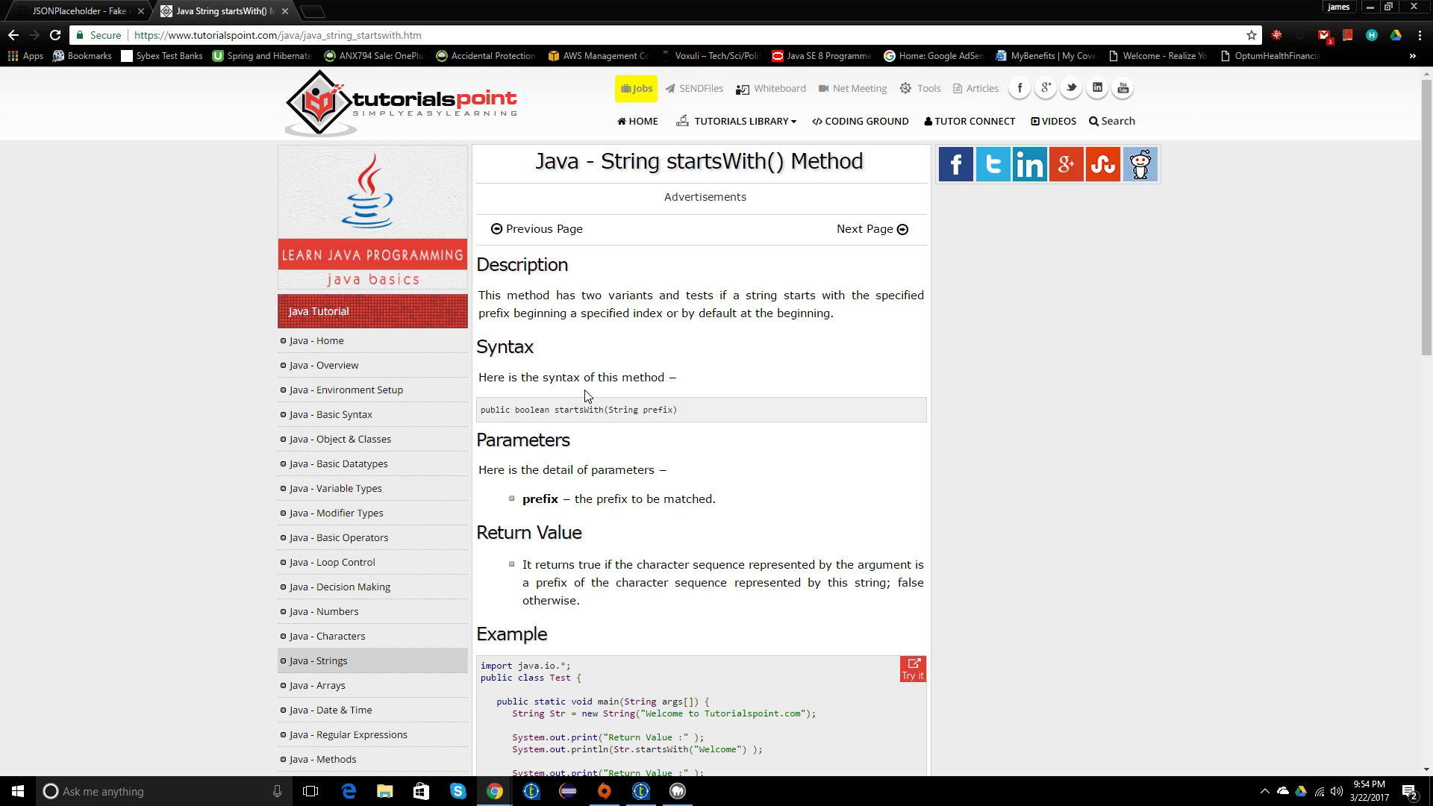
Copy the startsWith method name from the web page and complete the errorCode300 filter in Talend as String.valueOf(row2.errorCode).startsWith("3").
{"action": "double_click", "coordinate": [579, 410]}
{"action": "key", "text": "ctrl+c"}
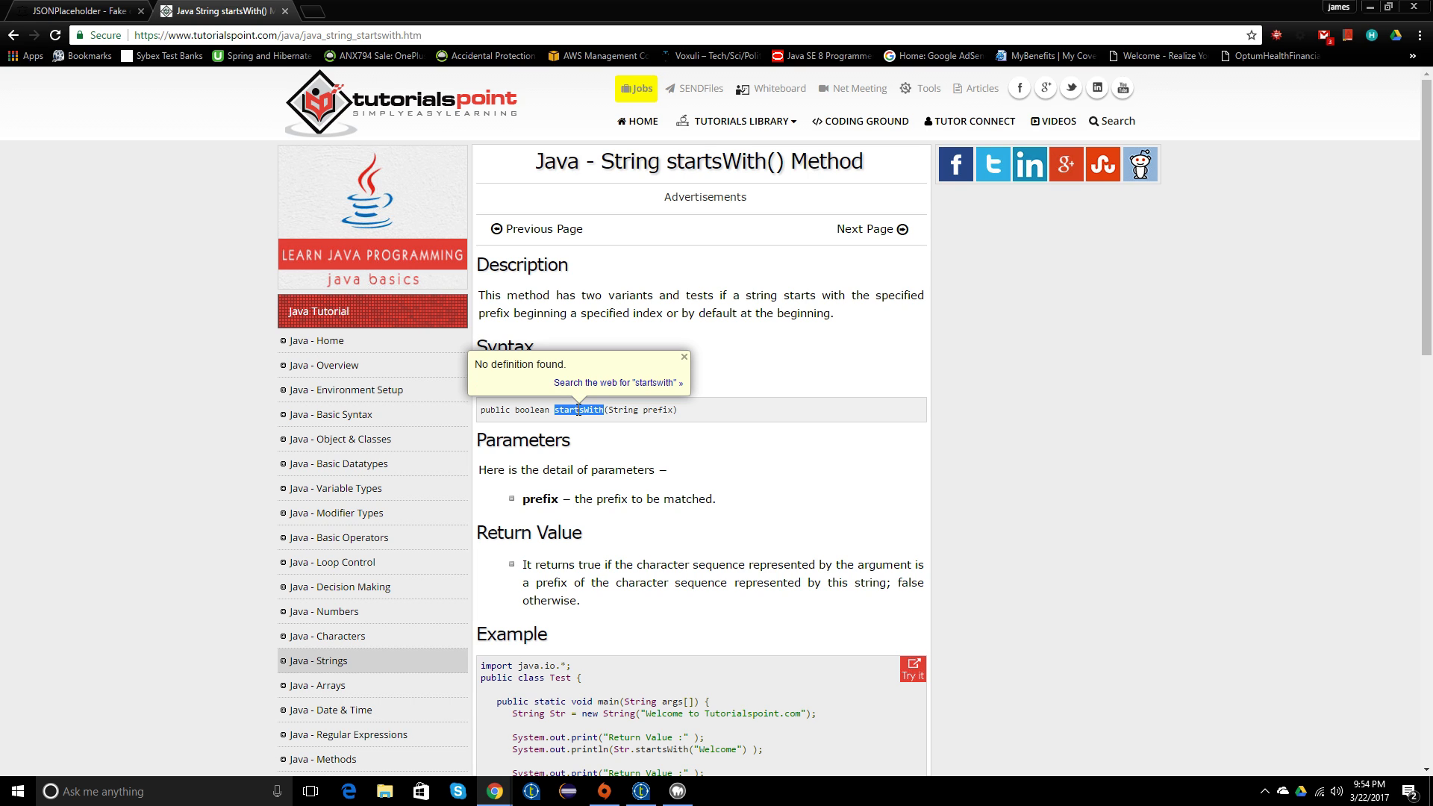
{"action": "left_click", "coordinate": [641, 791]}
{"action": "key", "text": "ctrl+v"}
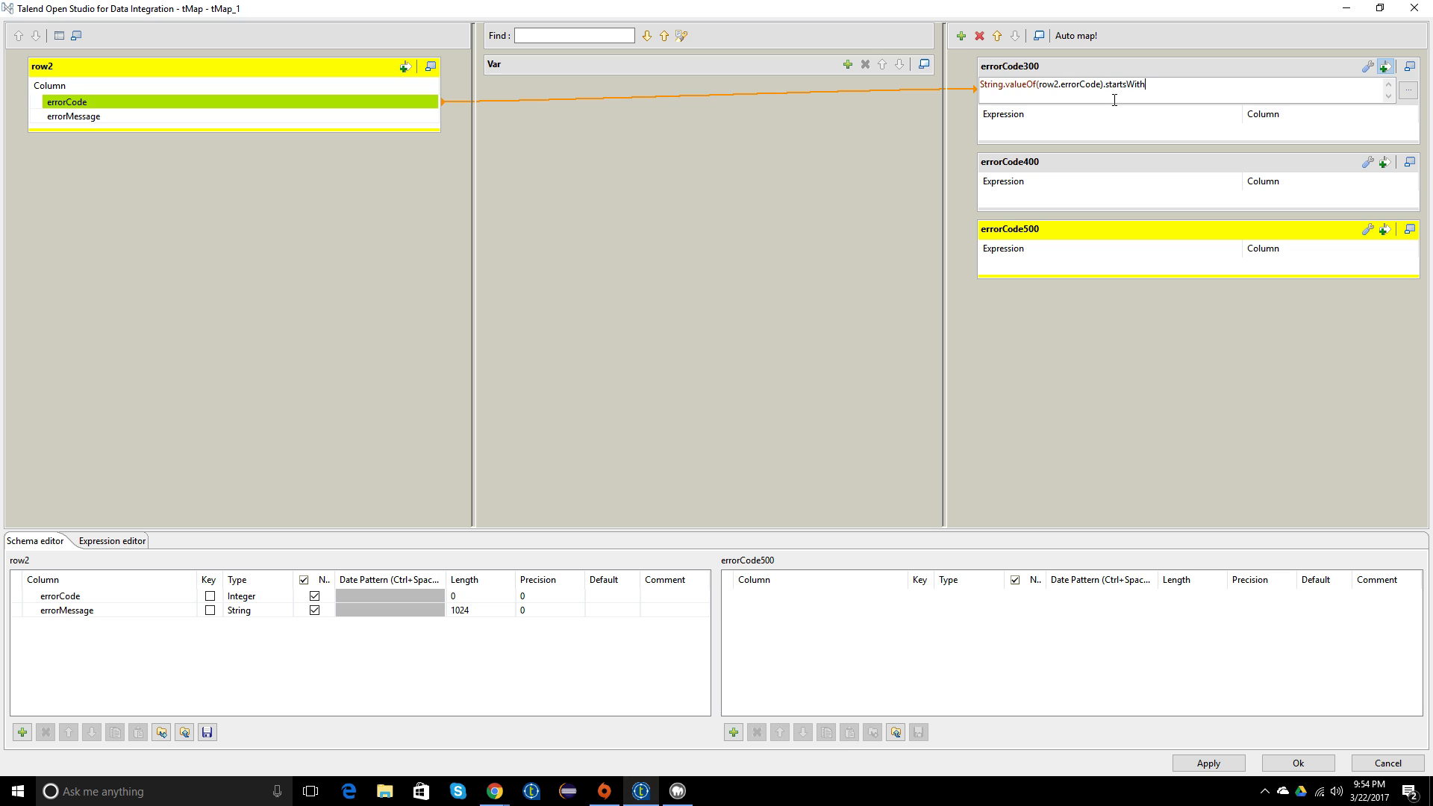
{"action": "type", "text": "(\"3"}
Copy the errorCode300 filter expression into a new expression filter on errorCode400 and change its prefix to "4".
{"action": "key", "text": "ctrl+a"}
{"action": "key", "text": "ctrl+c"}
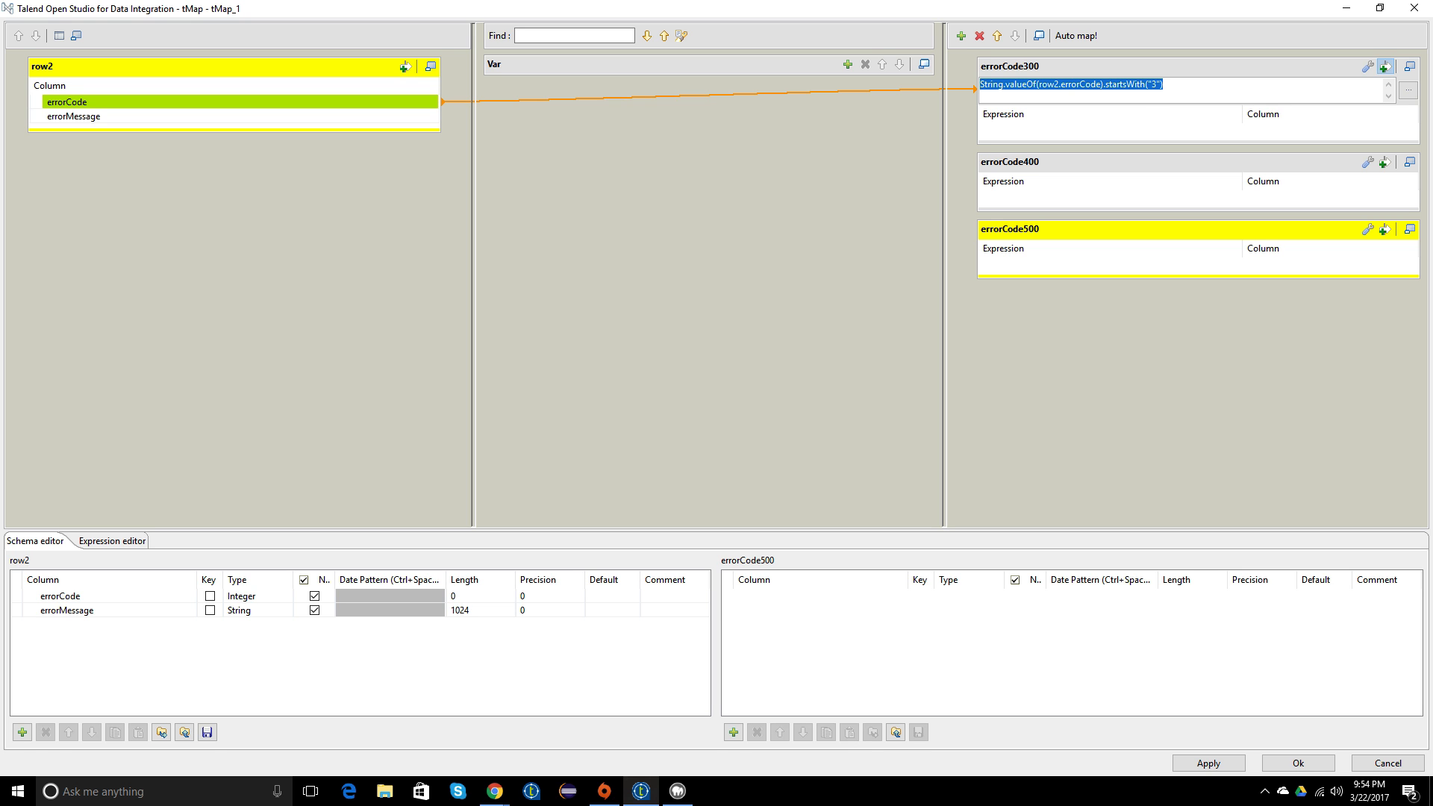
{"action": "left_click", "coordinate": [1384, 163]}
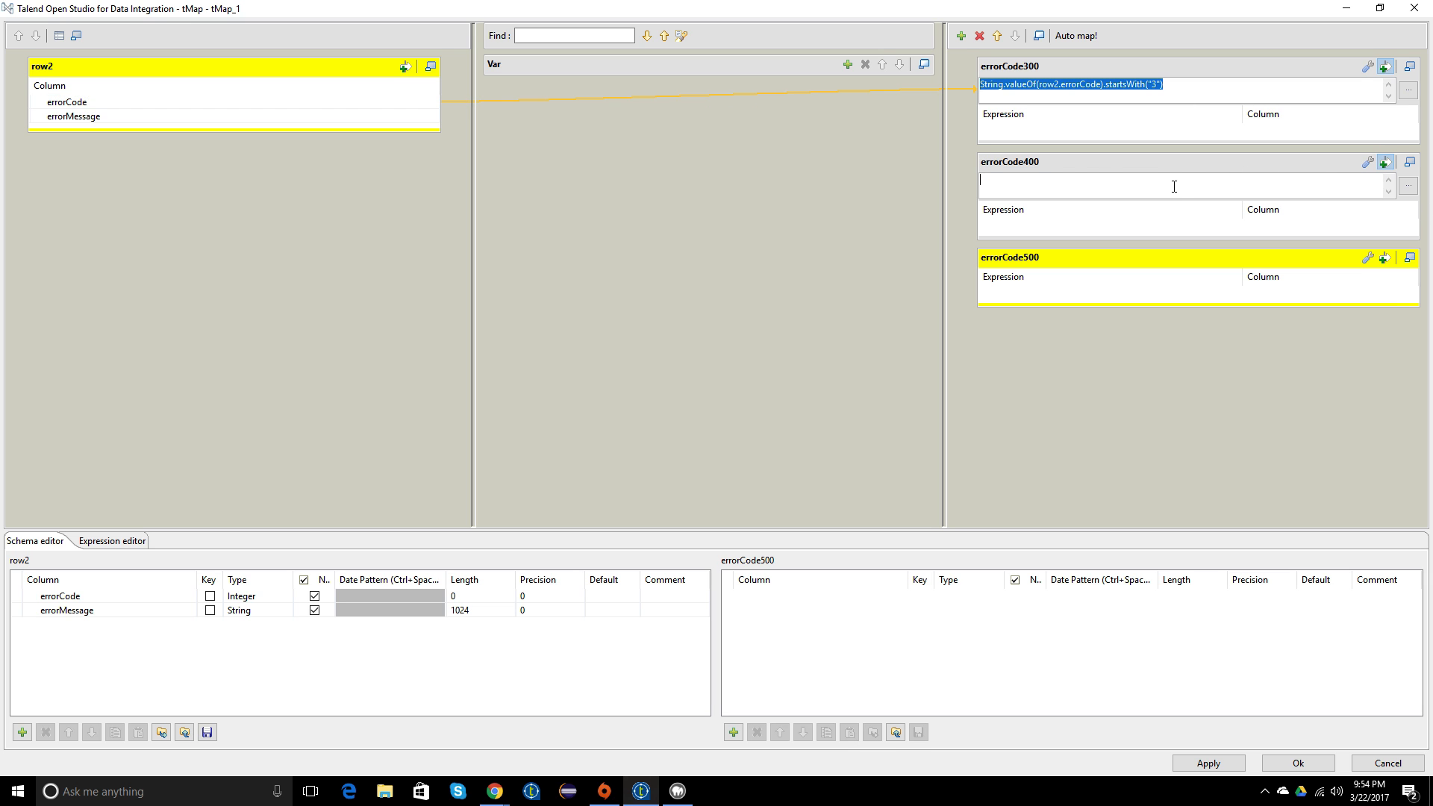
{"action": "key", "text": "ctrl+v"}
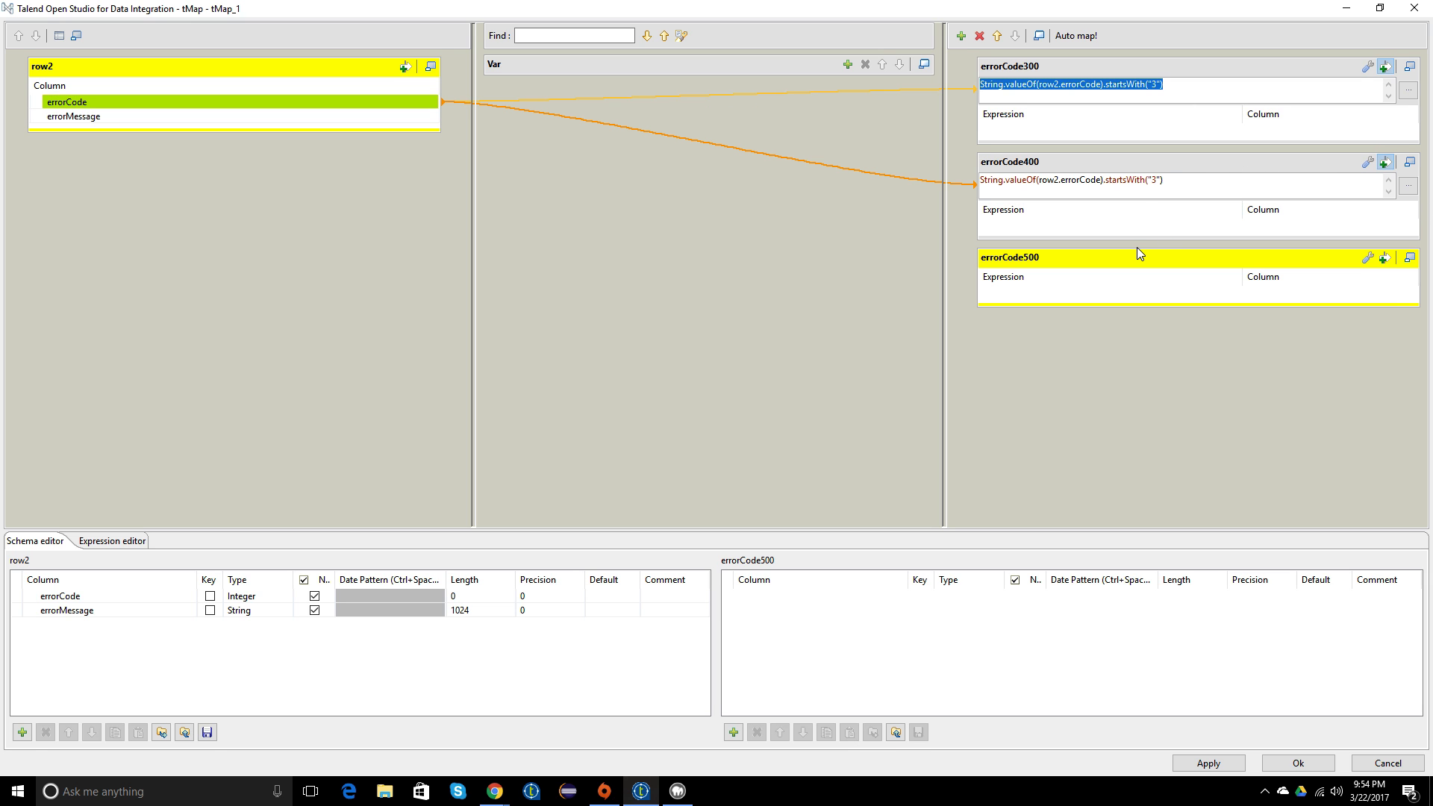
{"action": "key", "text": "BackSpace"}
{"action": "type", "text": "4"}
Enable the expression filter of errorCode500 and fill it with String.valueOf(row2.errorCode).startsWith("5").
{"action": "left_click", "coordinate": [1384, 259]}
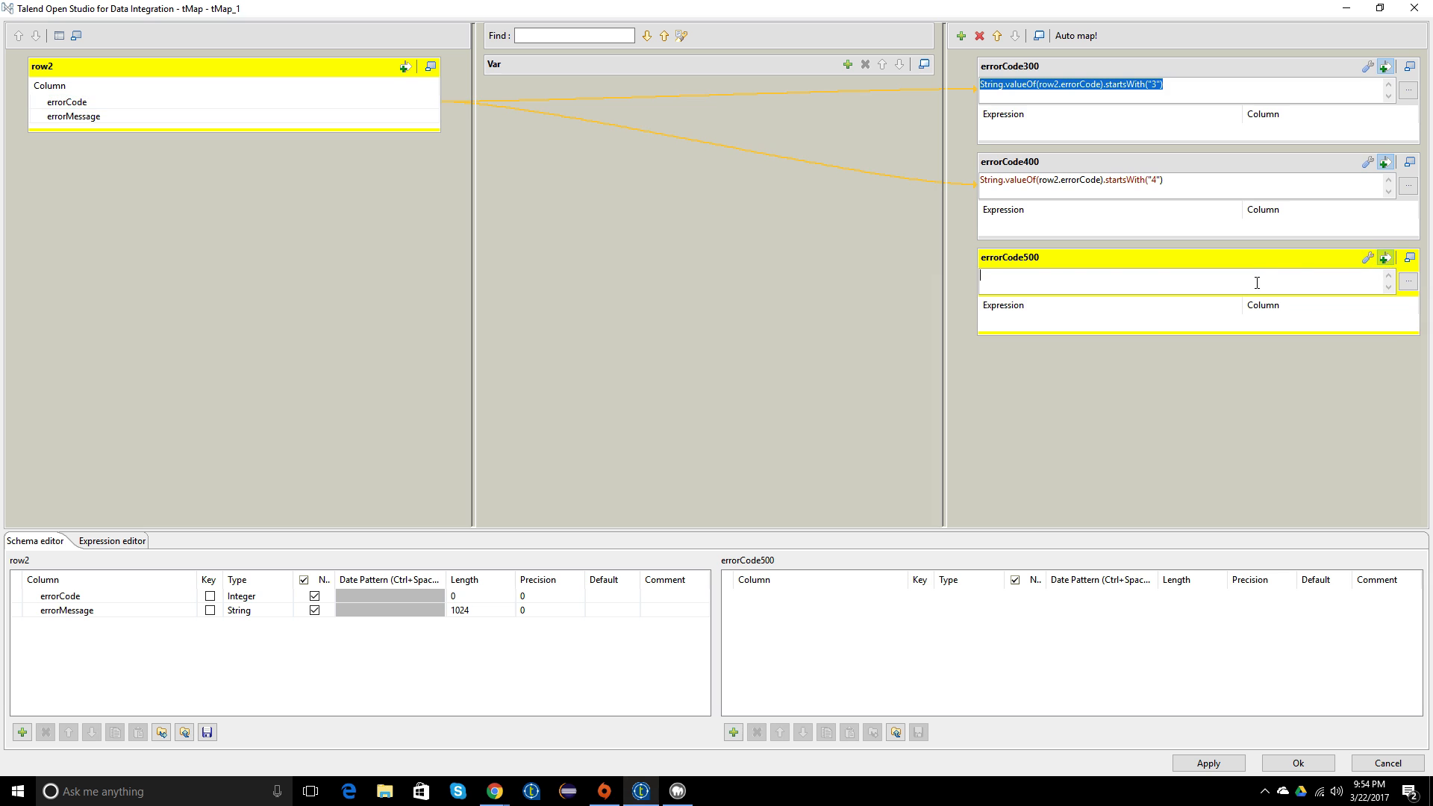
{"action": "key", "text": "ctrl+v"}
{"action": "key", "text": "BackSpace"}
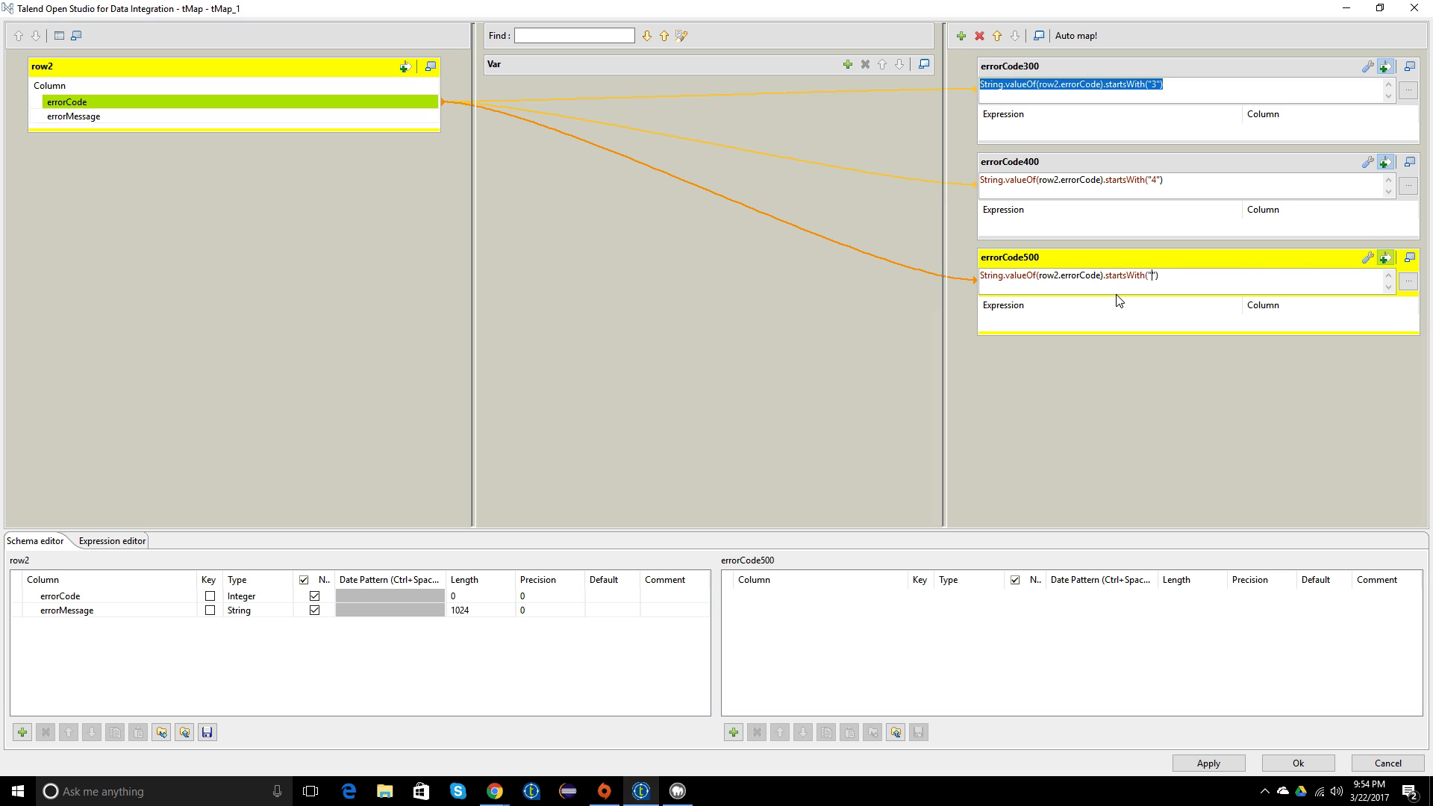
{"action": "type", "text": "5"}
Map the errorCode and errorMessage columns of row2 to each of the errorCode300, errorCode400 and errorCode500 outputs.
{"action": "left_click", "coordinate": [327, 116]}
{"action": "left_click", "coordinate": [320, 104], "text": "shift"}
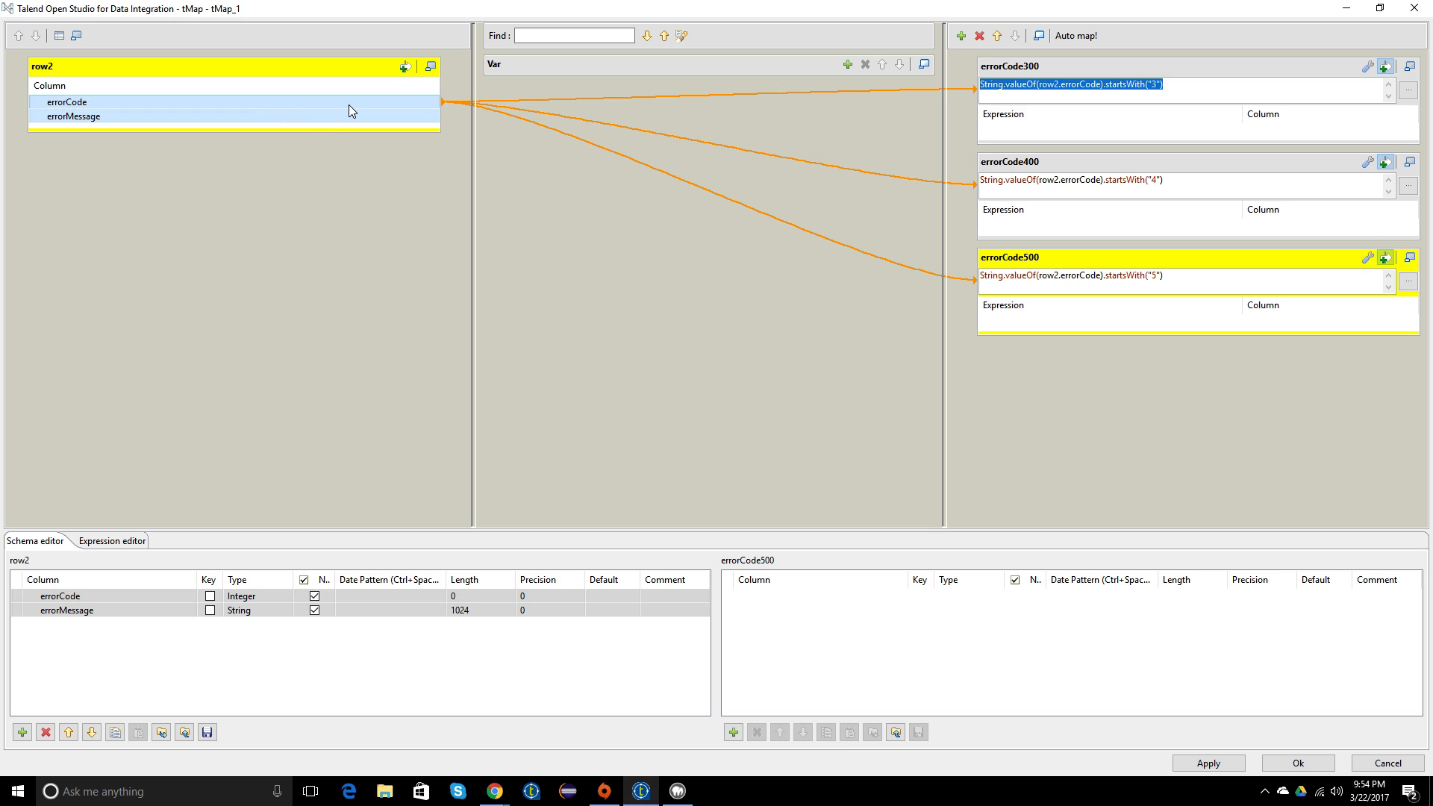
{"action": "left_click_drag", "start_coordinate": [347, 105], "coordinate": [1015, 137]}
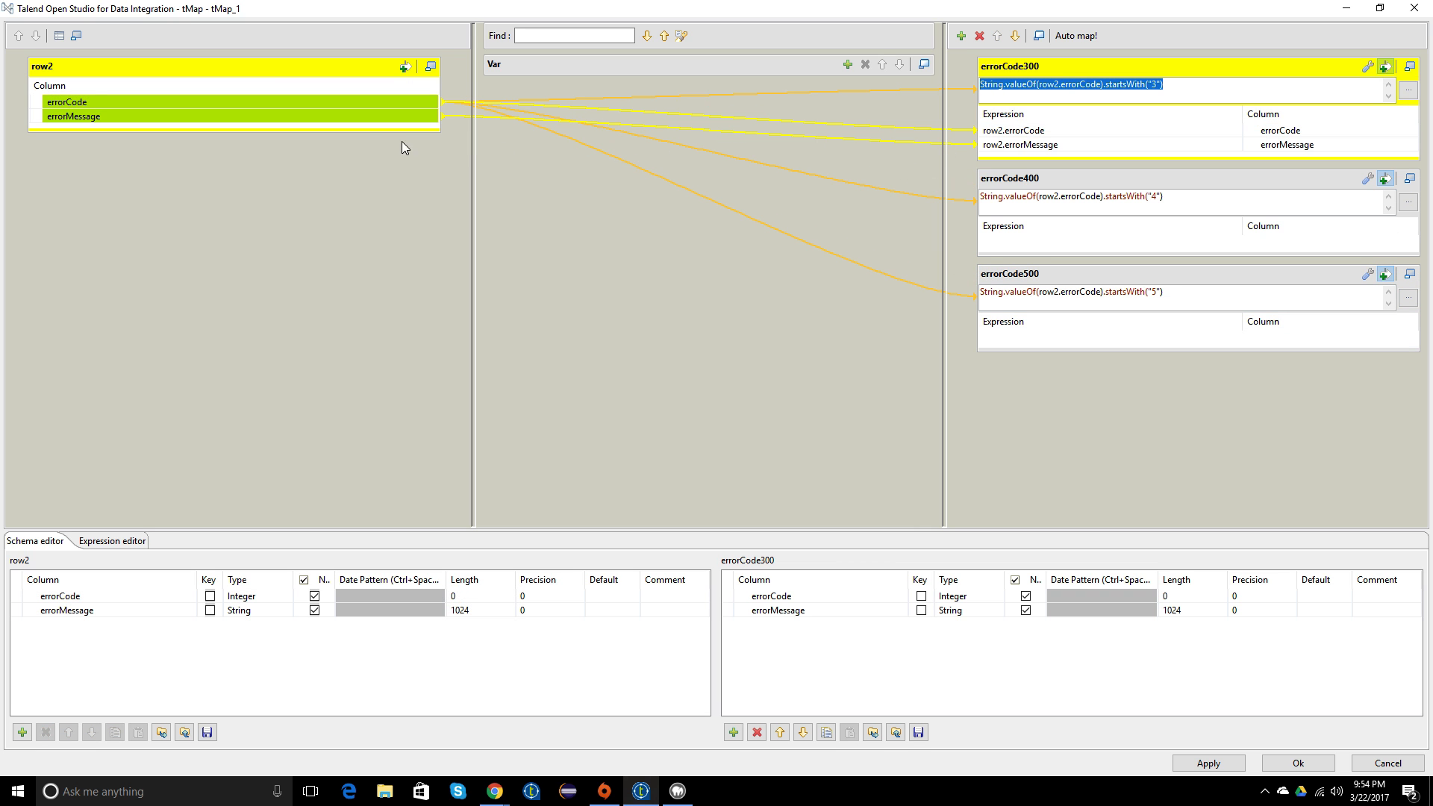
{"action": "left_click_drag", "start_coordinate": [386, 105], "coordinate": [1035, 253]}
{"action": "left_click", "coordinate": [241, 118]}
{"action": "left_click", "coordinate": [254, 103], "text": "shift"}
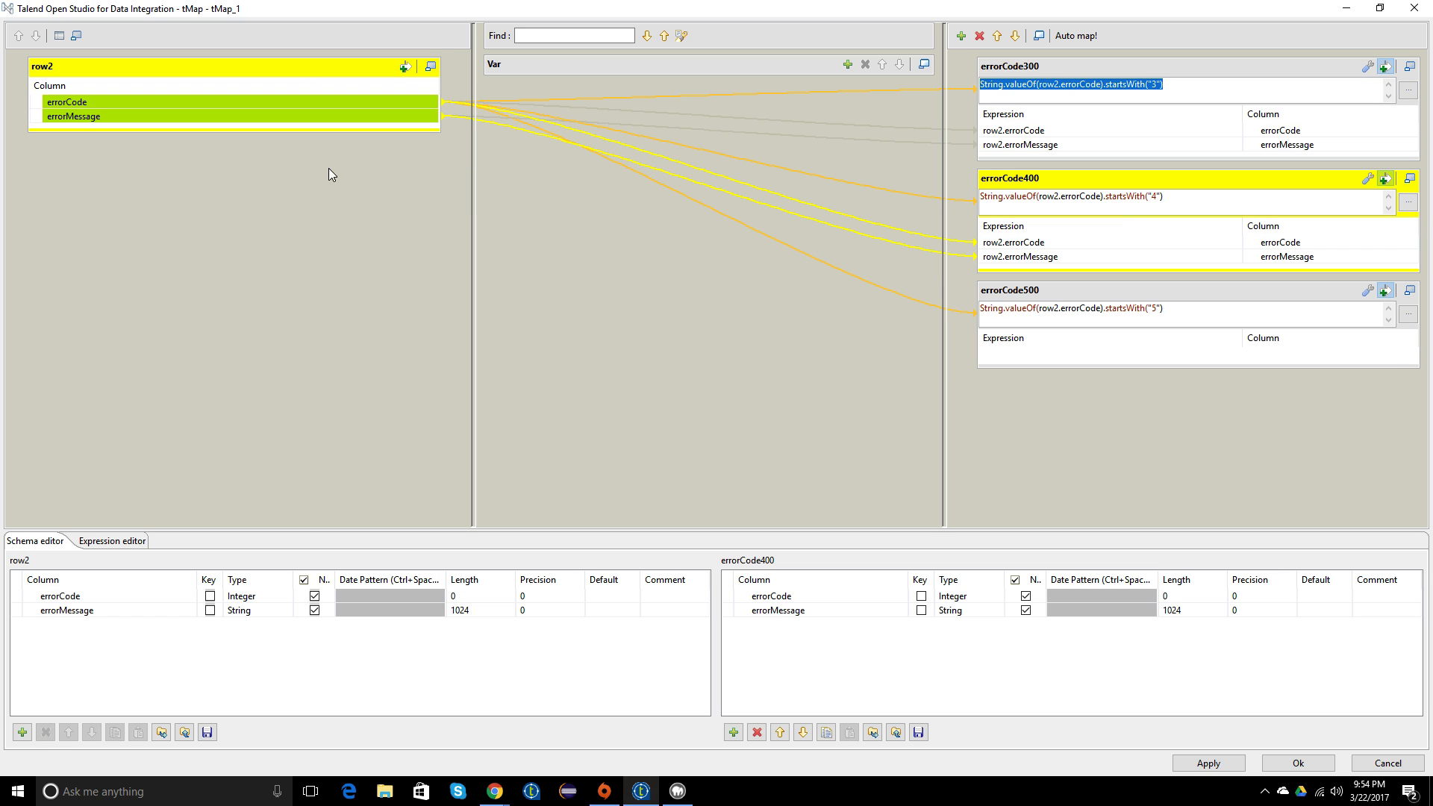
{"action": "left_click", "coordinate": [376, 103]}
{"action": "left_click", "coordinate": [312, 122], "text": "shift"}
{"action": "left_click_drag", "start_coordinate": [303, 99], "coordinate": [1026, 362]}
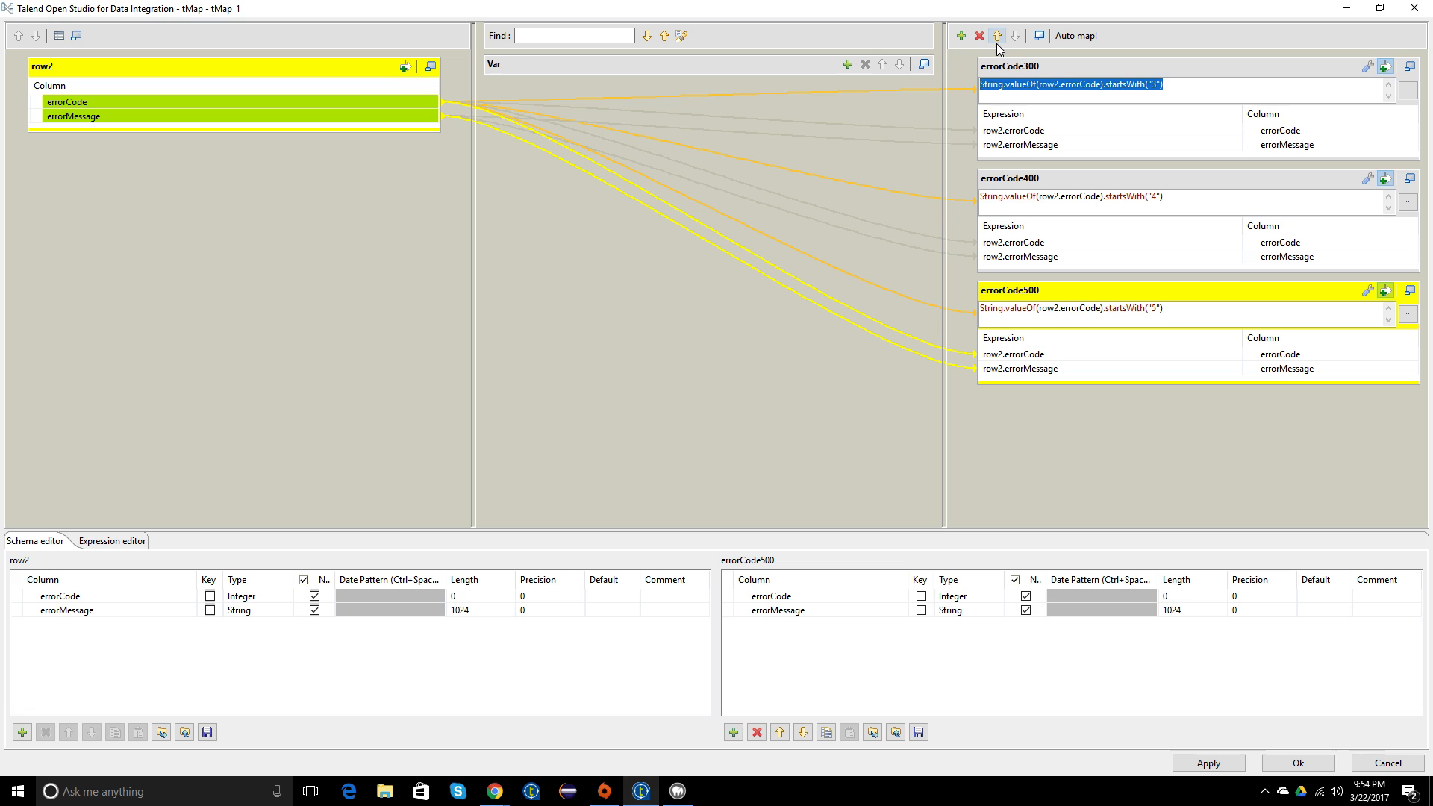
Add another output named generalError to tMap_1.
{"action": "left_click", "coordinate": [961, 36]}
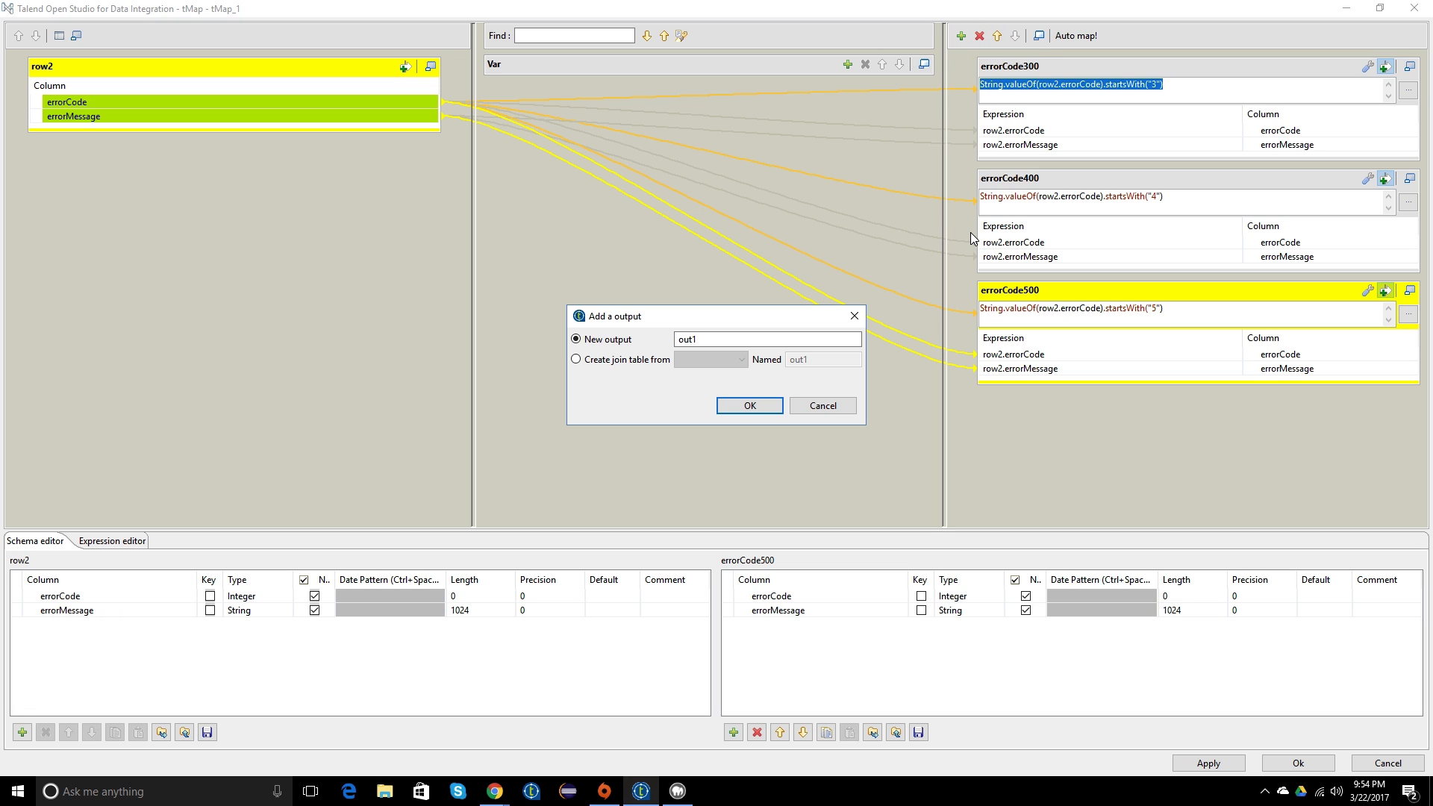
{"action": "left_click_drag", "start_coordinate": [704, 339], "coordinate": [675, 337]}
{"action": "type", "text": "generalError"}
{"action": "key", "text": "Return"}
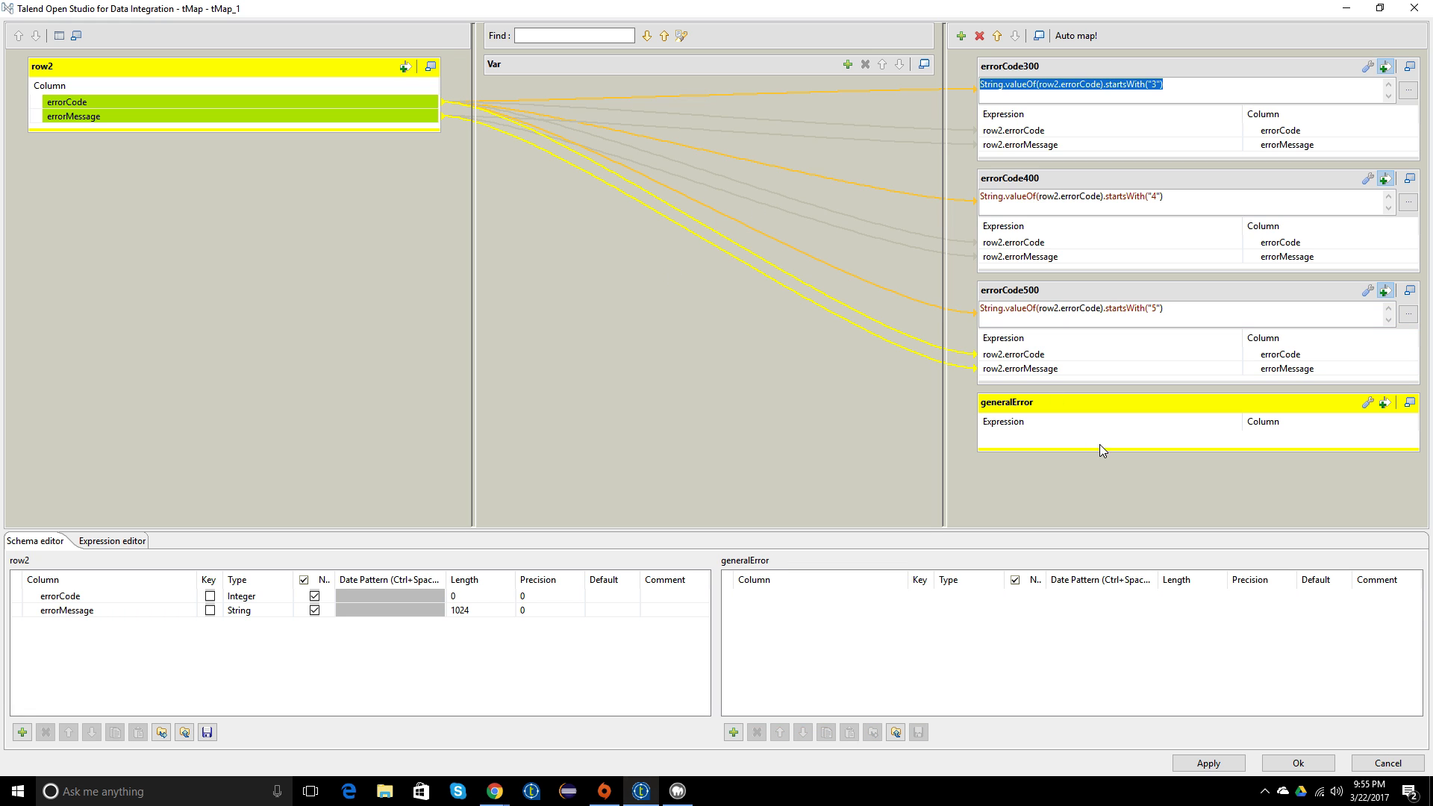
Set Catch output reject to true for the generalError output, leaving its expression filter disabled.
{"action": "left_click", "coordinate": [1384, 402]}
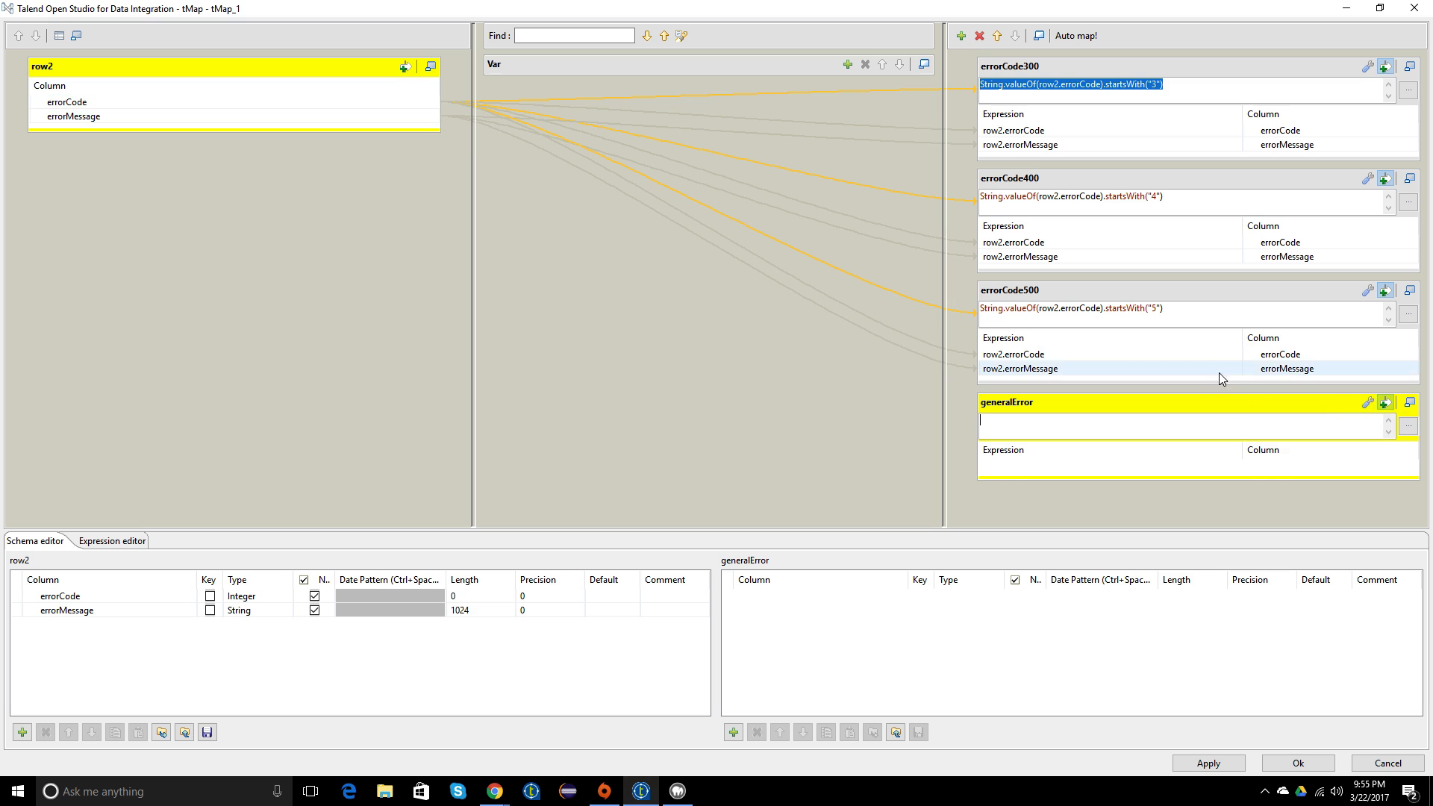
{"action": "left_click", "coordinate": [1386, 403]}
{"action": "left_click", "coordinate": [1366, 403]}
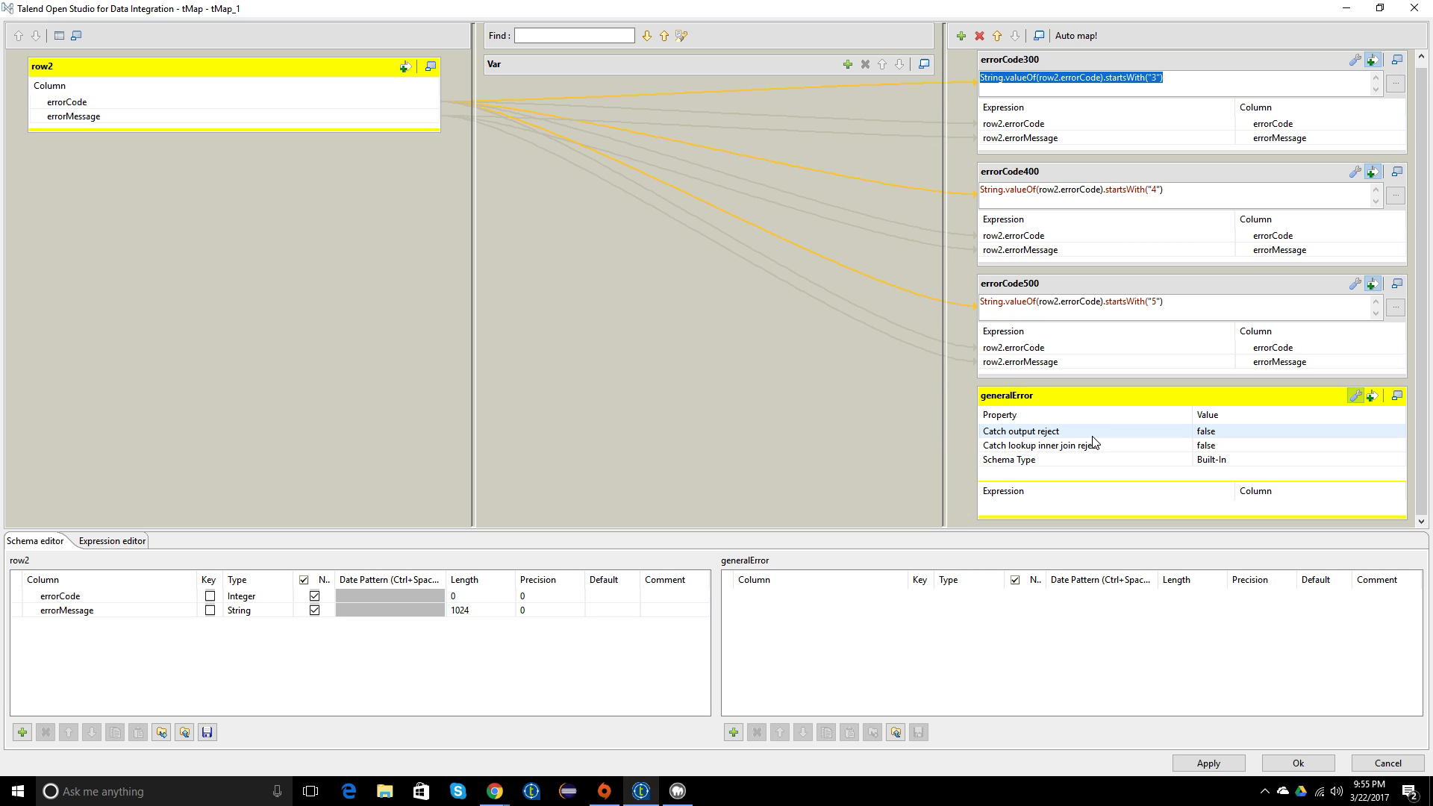
{"action": "left_click", "coordinate": [1274, 431]}
{"action": "left_click", "coordinate": [1397, 431]}
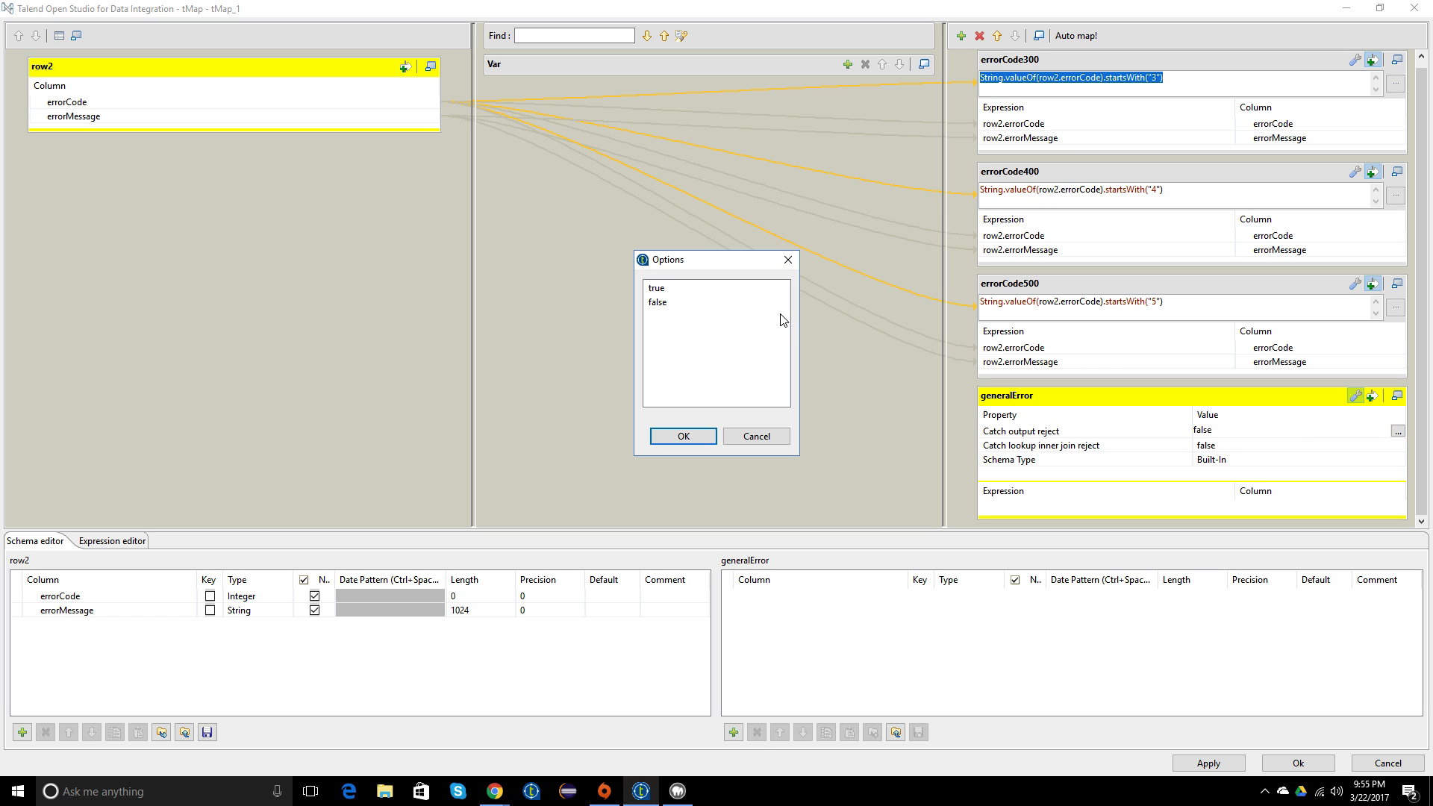
{"action": "left_click", "coordinate": [710, 444]}
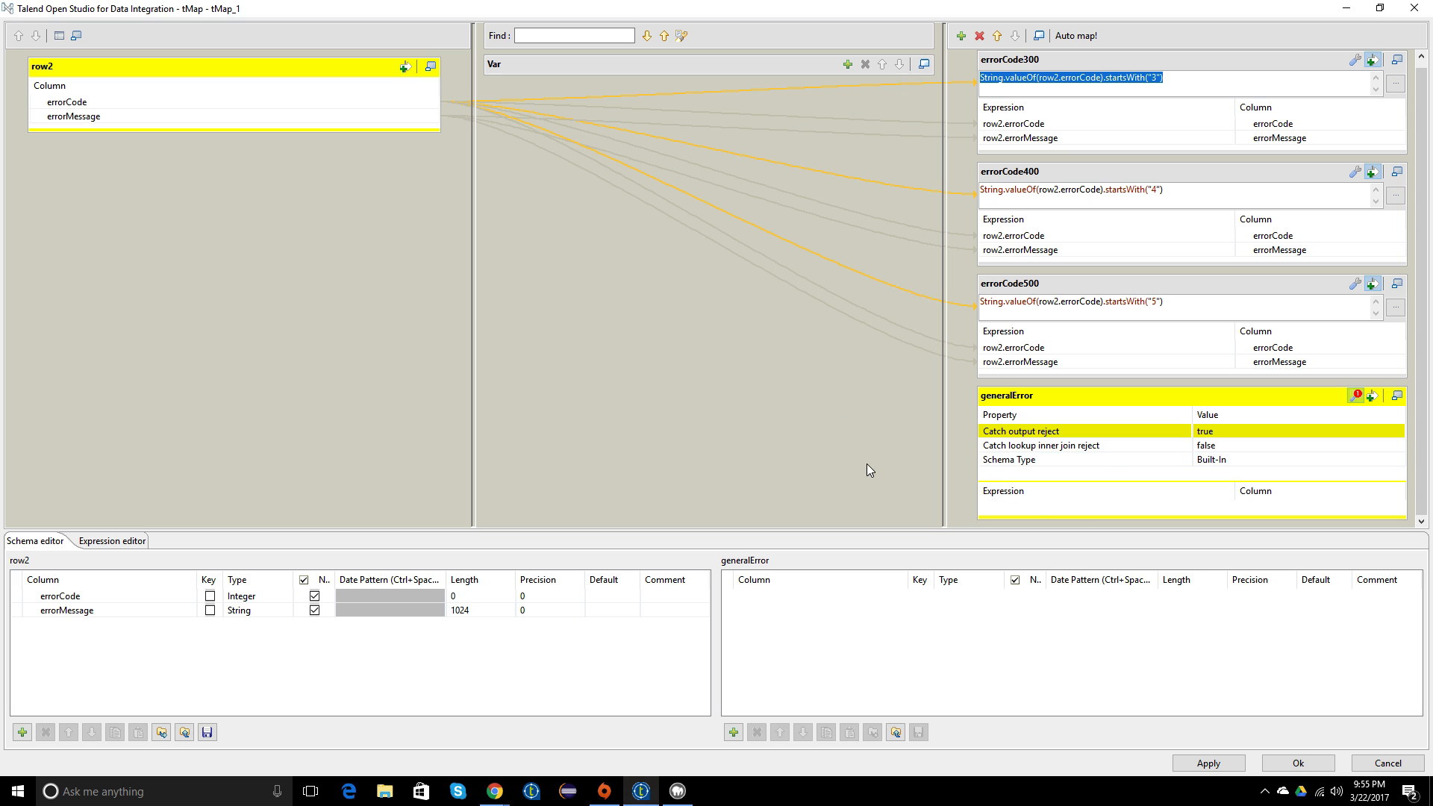
Map the errorCode and errorMessage columns of row2 to the generalError output and apply the changes.
{"action": "left_click", "coordinate": [258, 117]}
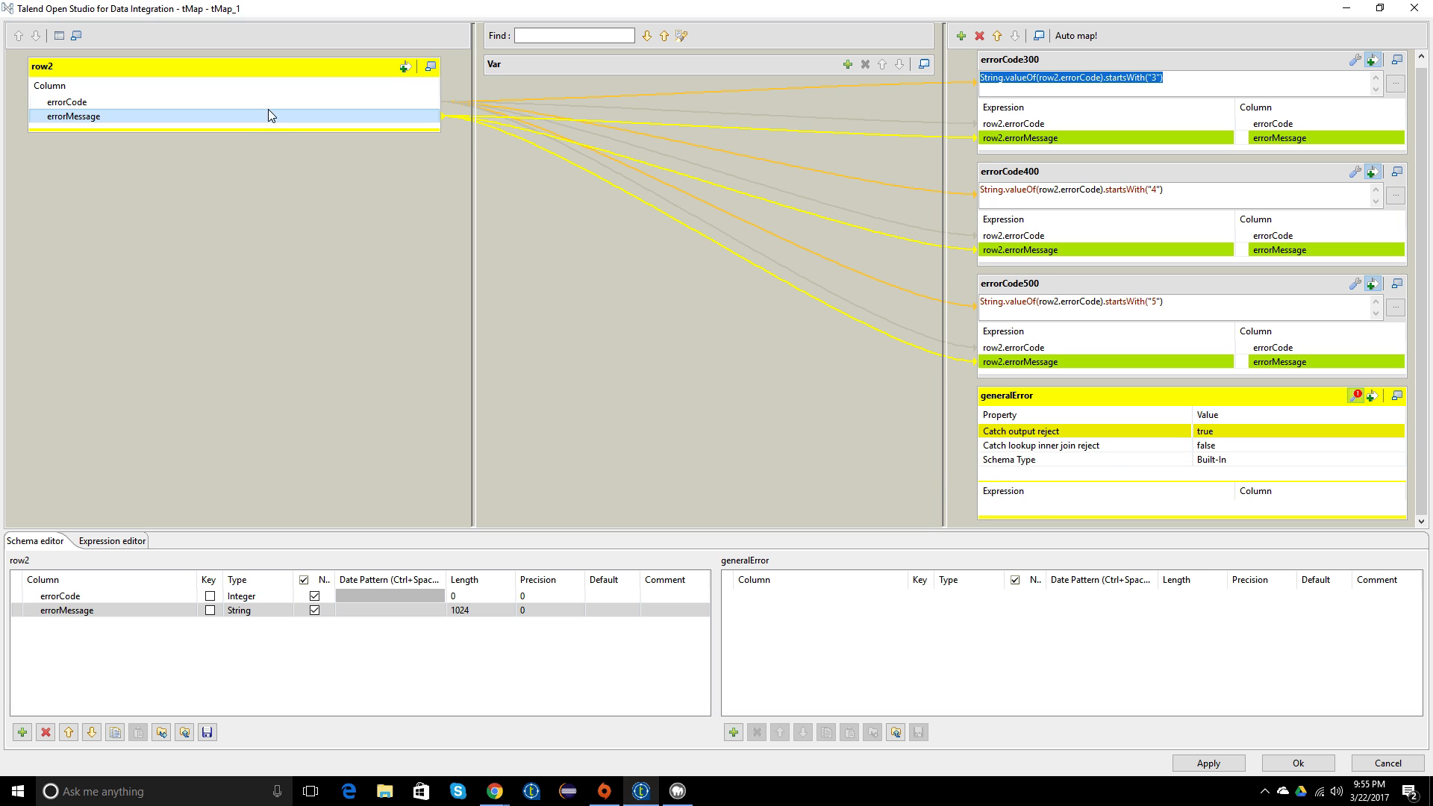
{"action": "left_click", "coordinate": [267, 104], "text": "shift"}
{"action": "left_click_drag", "start_coordinate": [308, 102], "coordinate": [1044, 504]}
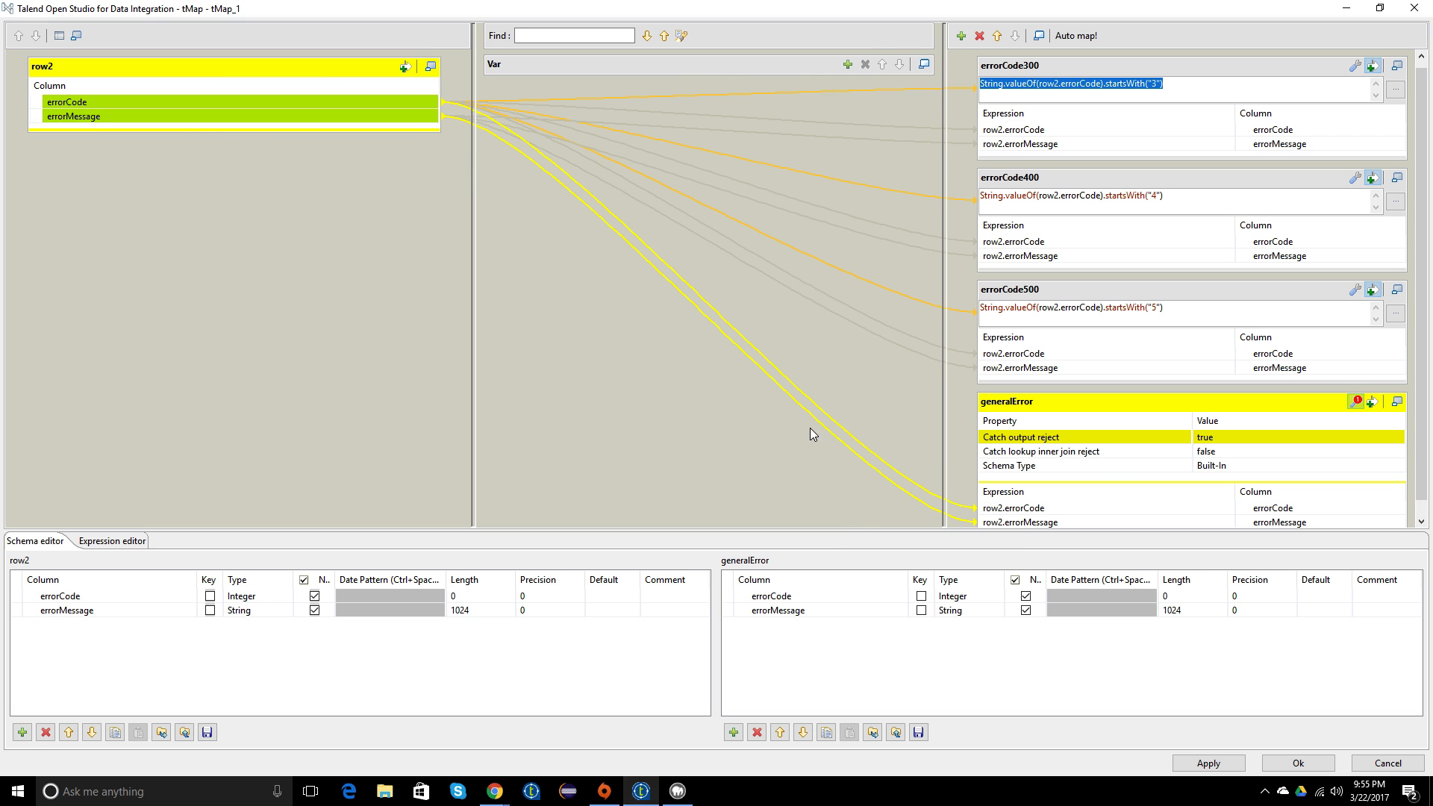
{"action": "left_click", "coordinate": [1208, 763]}
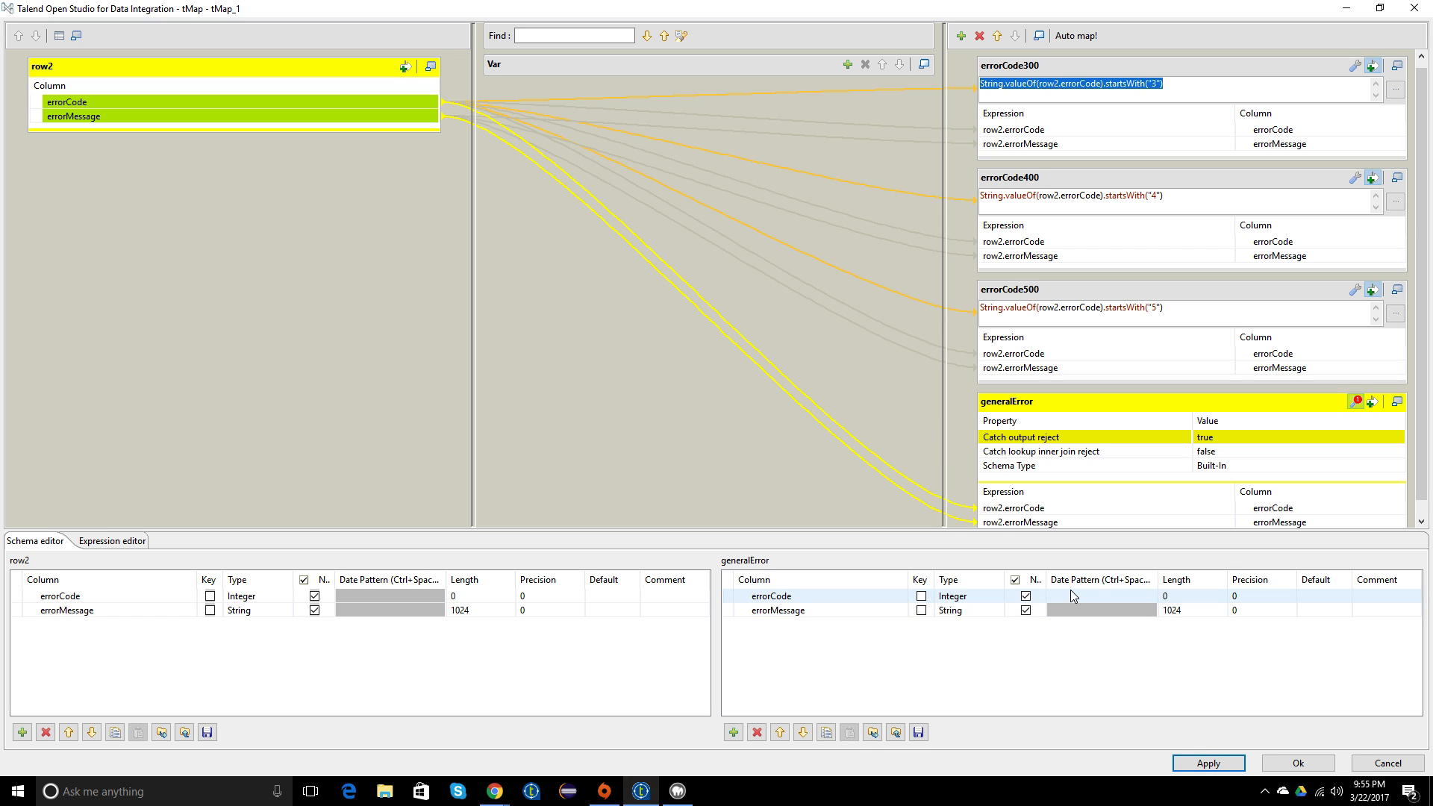
Check the errorCode300, errorCode400 and errorCode500 filter expressions, and save and close the tMap_1 editor.
{"action": "left_click", "coordinate": [1069, 200]}
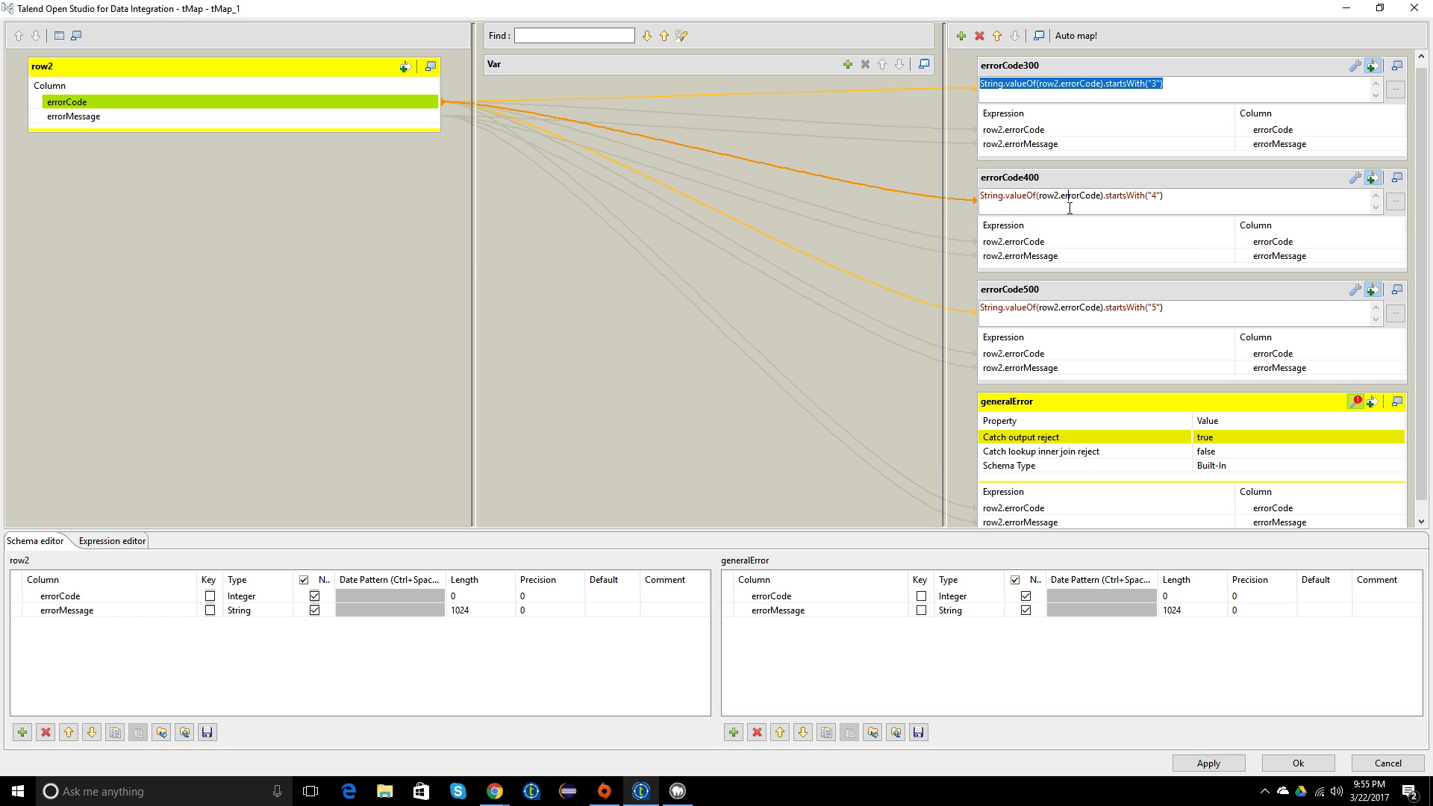
{"action": "left_click", "coordinate": [1063, 304]}
{"action": "left_click", "coordinate": [1082, 91]}
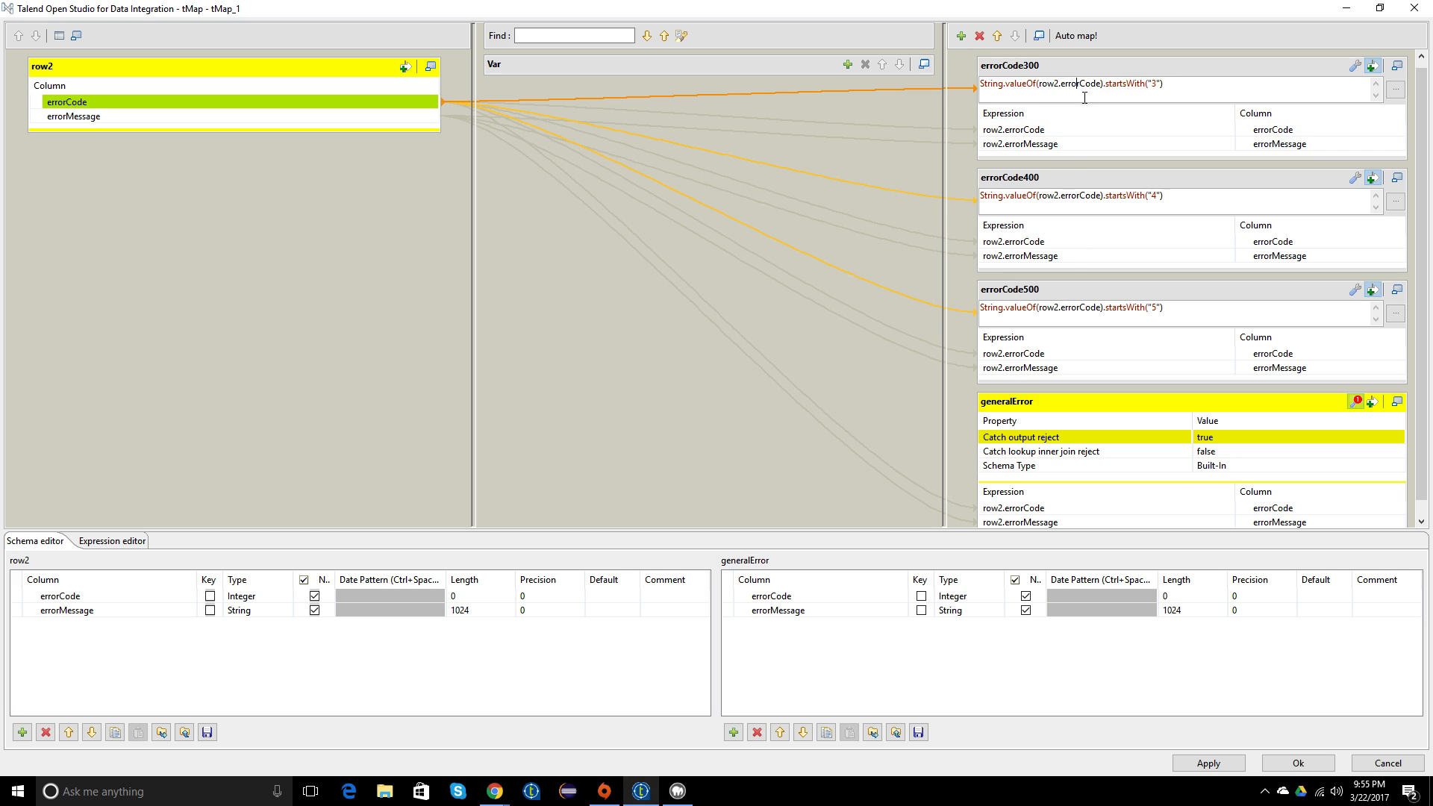
{"action": "left_click", "coordinate": [1076, 199]}
{"action": "left_click", "coordinate": [1071, 306]}
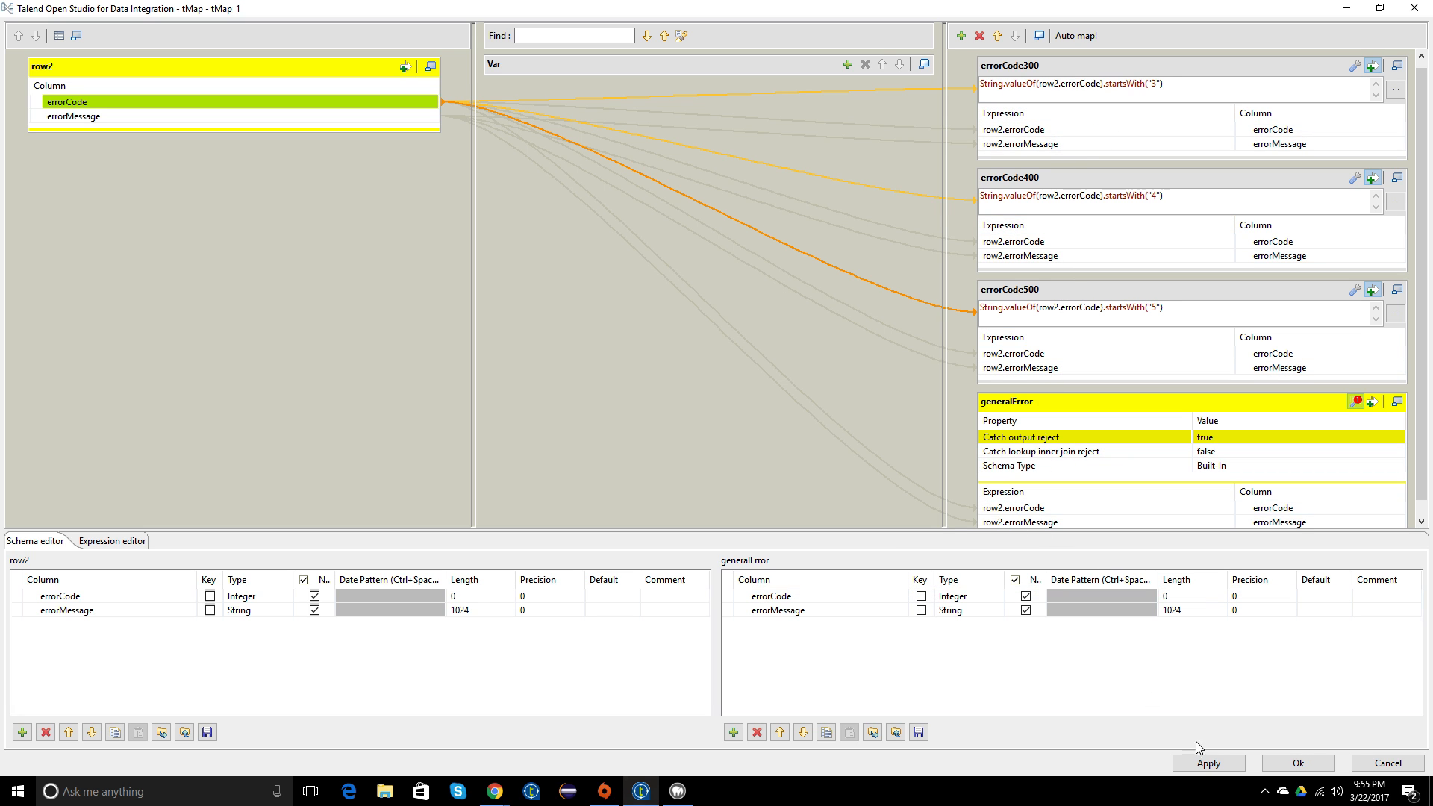
{"action": "left_click", "coordinate": [1209, 763]}
{"action": "left_click", "coordinate": [1298, 763]}
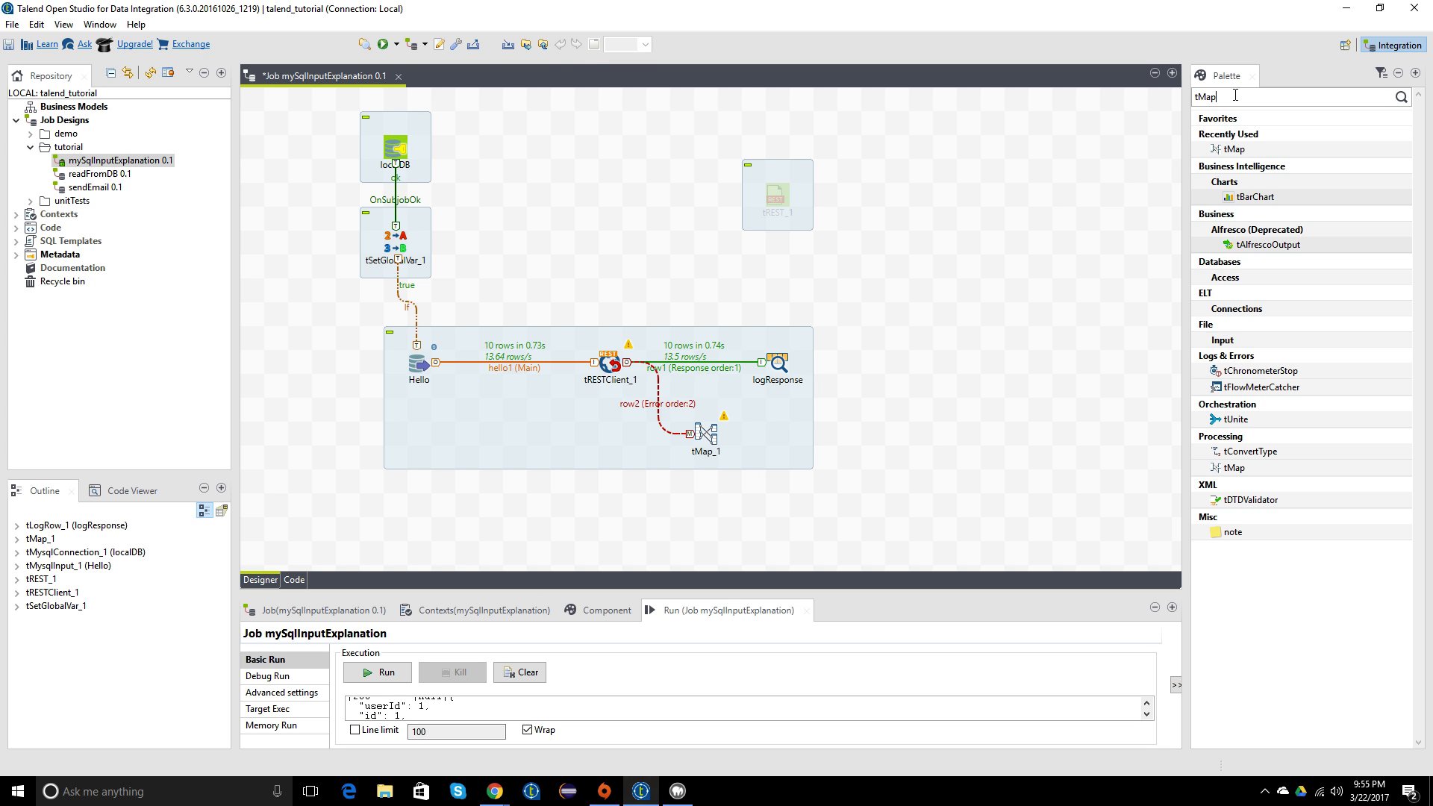
Add a tLogRow component beside tMap_1 and connect the errorCode300 output to it.
{"action": "left_click_drag", "start_coordinate": [1231, 95], "coordinate": [1133, 110]}
{"action": "type", "text": "tLog"}
{"action": "left_click_drag", "start_coordinate": [1241, 149], "coordinate": [843, 446]}
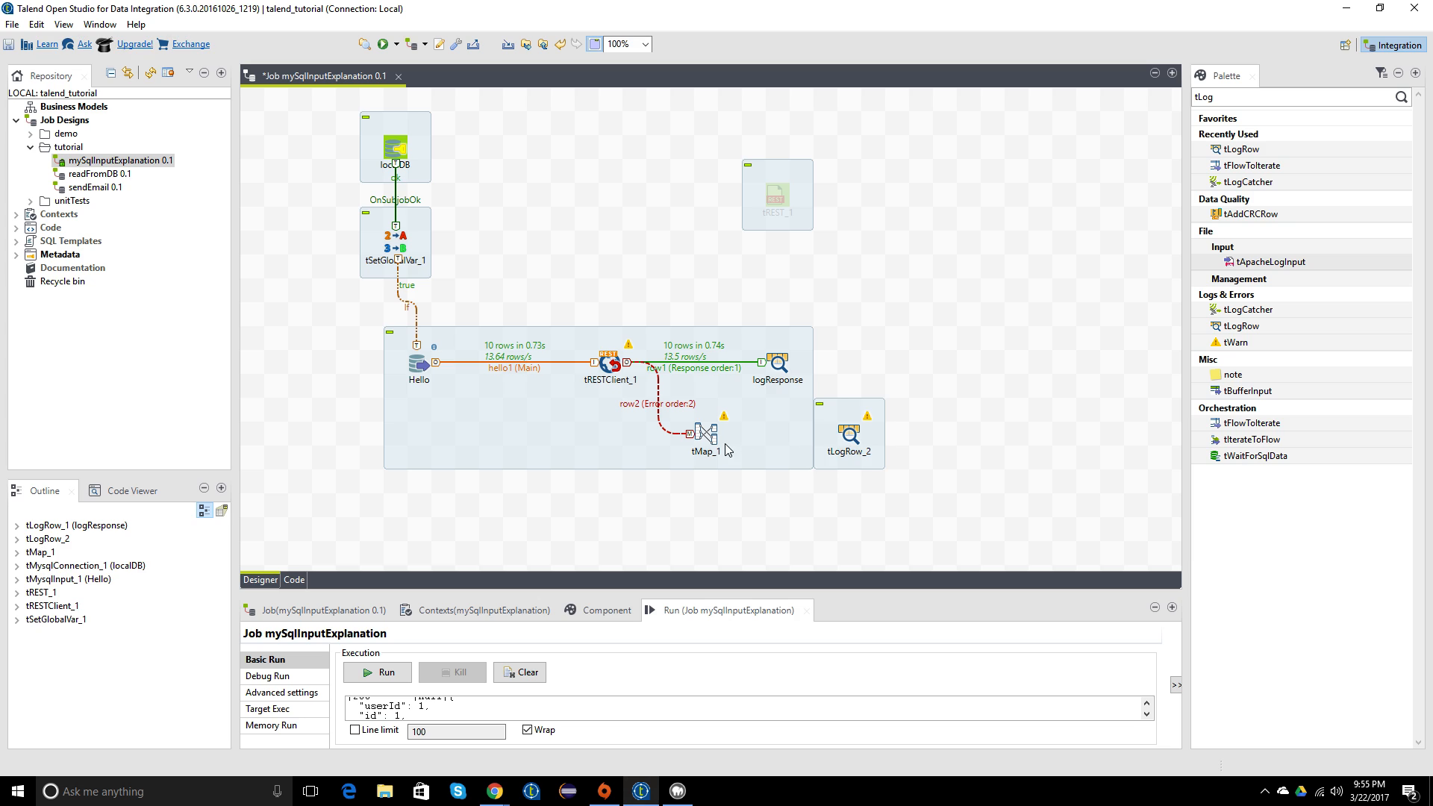
{"action": "right_click", "coordinate": [715, 436]}
{"action": "left_click", "coordinate": [946, 447]}
{"action": "left_click", "coordinate": [850, 436]}
Place two more tLogRow components on the canvas below tLogRow_2.
{"action": "left_click", "coordinate": [1220, 98]}
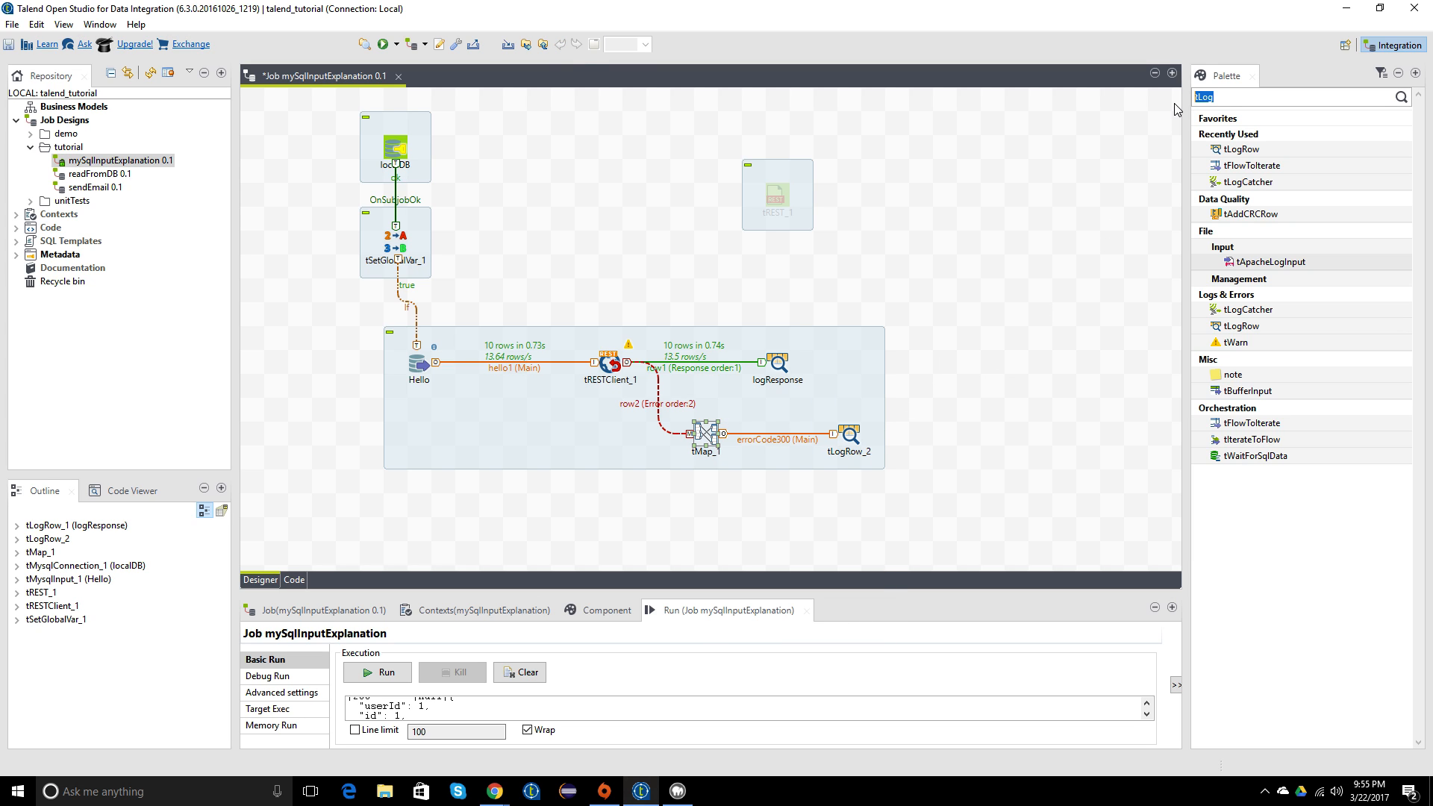
{"action": "type", "text": "tLog"}
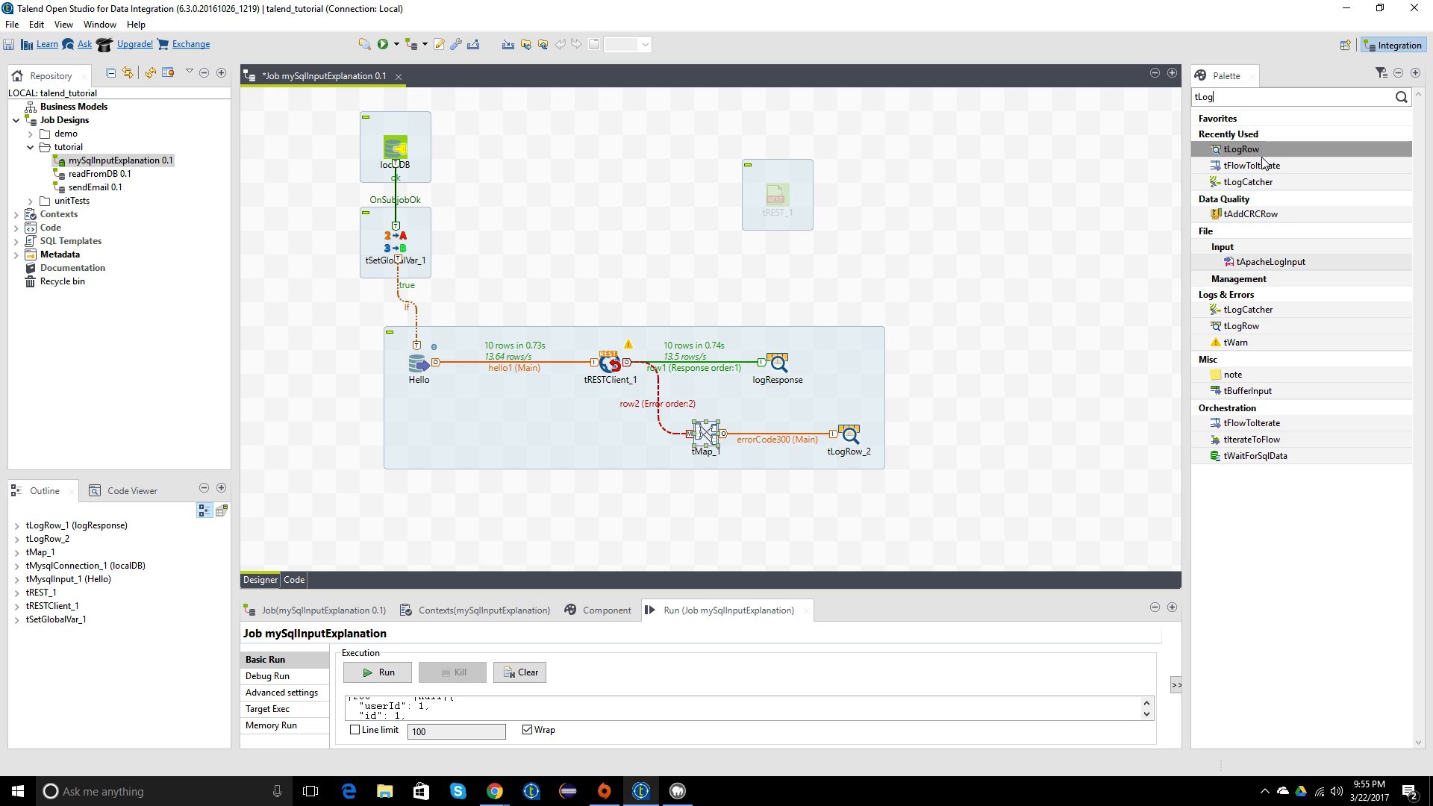
{"action": "left_click_drag", "start_coordinate": [1239, 148], "coordinate": [849, 506]}
{"action": "left_click_drag", "start_coordinate": [1225, 153], "coordinate": [806, 560]}
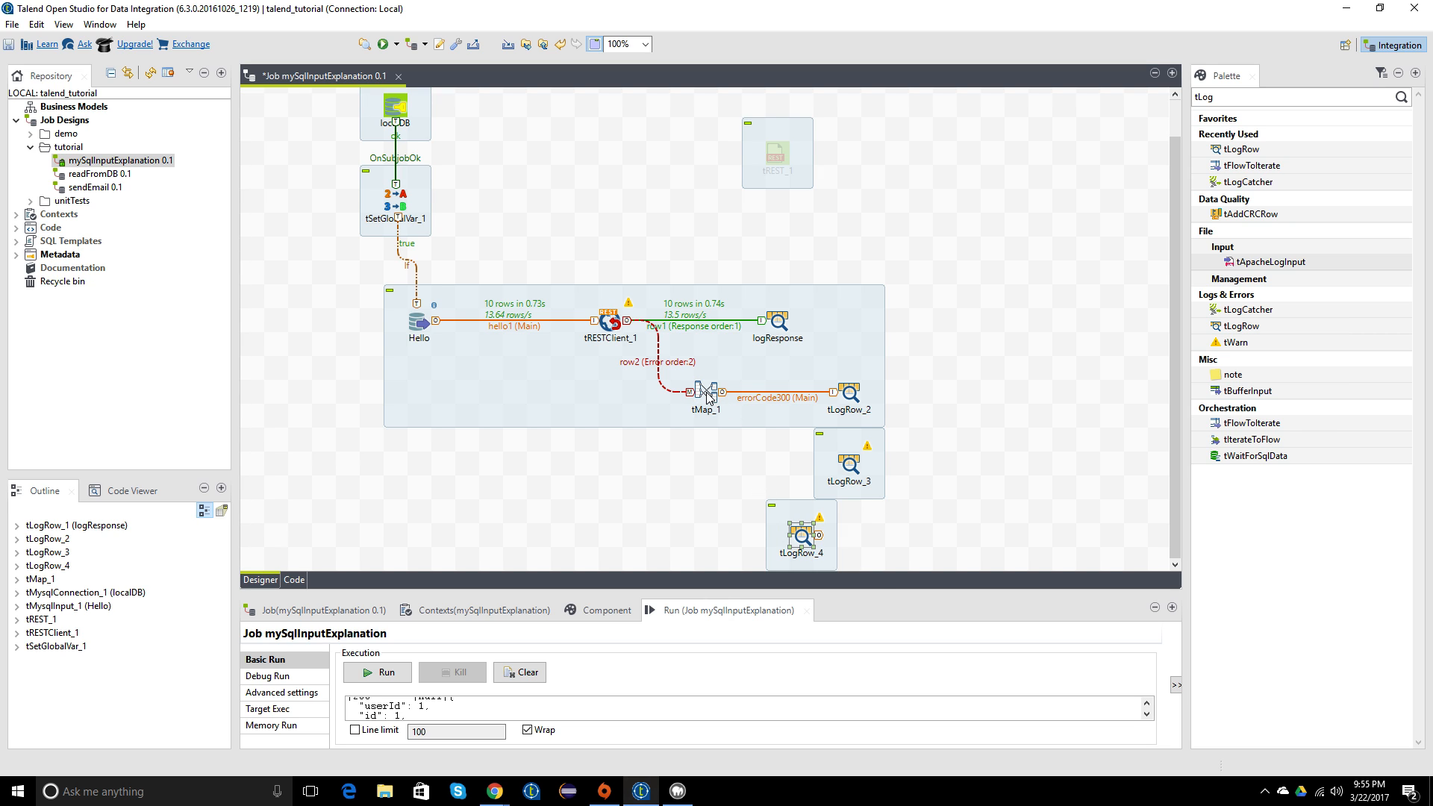
Connect the errorCode400 output of tMap_1 to tLogRow_3 and errorCode500 to tLogRow_4, aligning tLogRow_4 under the other log components.
{"action": "right_click", "coordinate": [708, 394]}
{"action": "mouse_move", "coordinate": [757, 408]}
{"action": "left_click", "coordinate": [930, 406]}
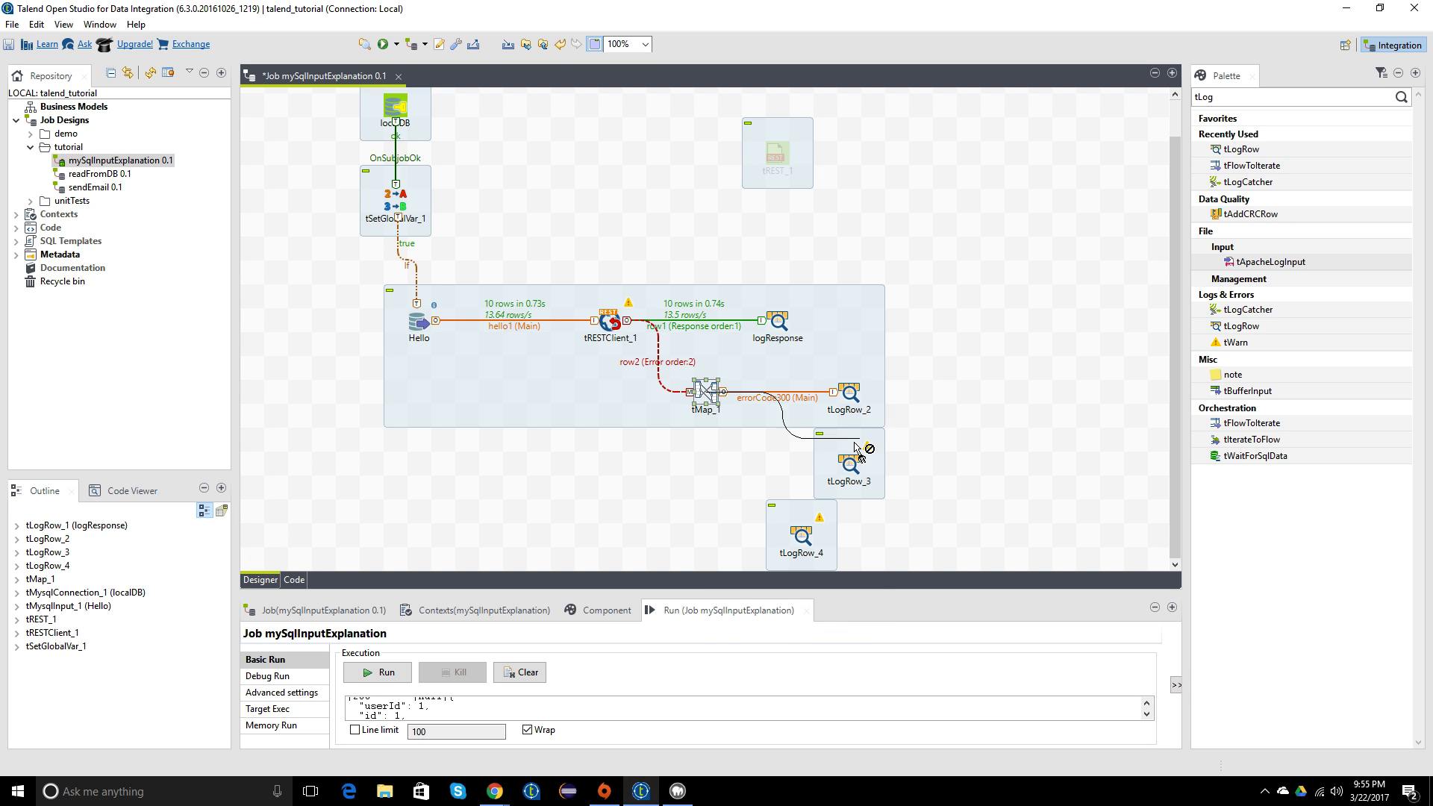
{"action": "left_click", "coordinate": [853, 459]}
{"action": "right_click", "coordinate": [707, 397]}
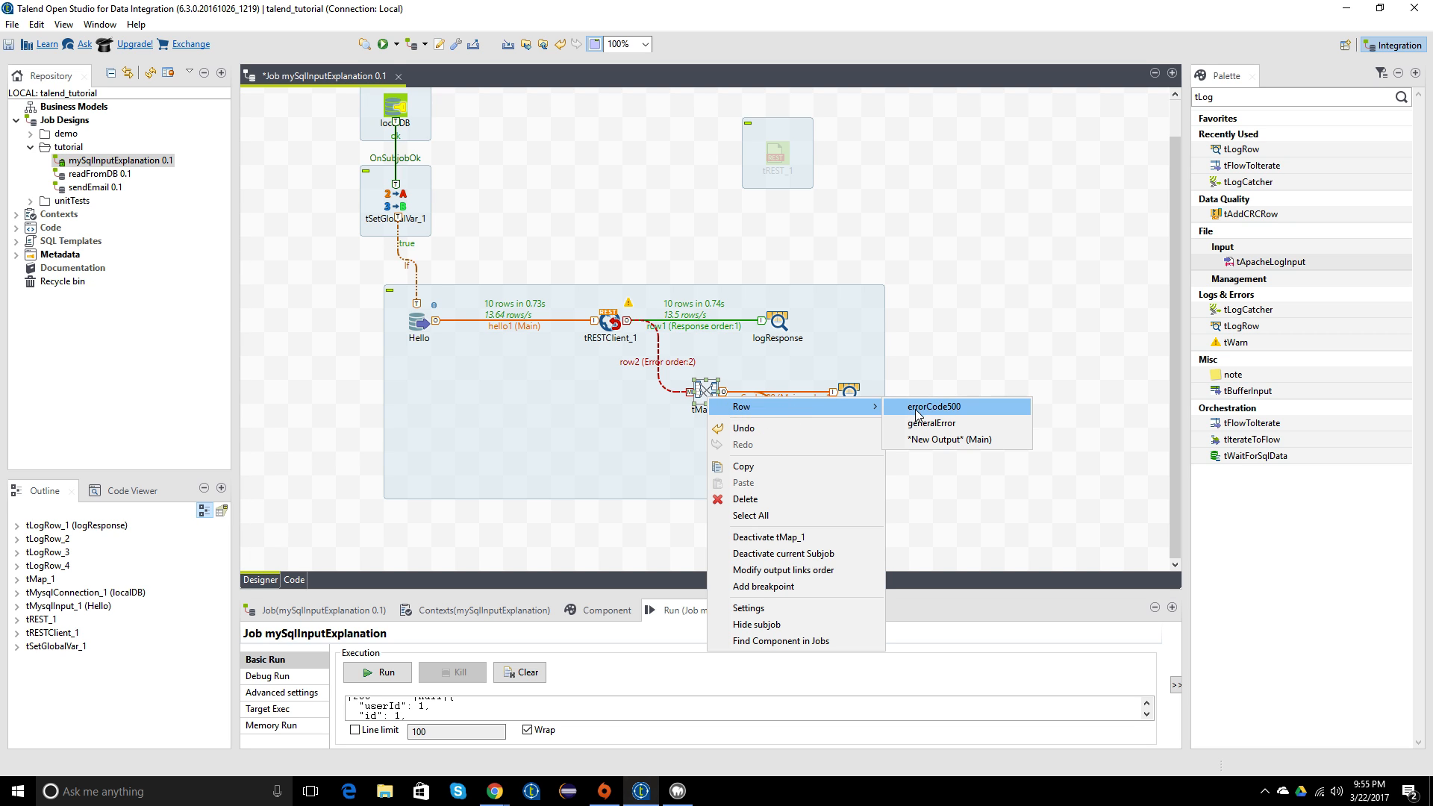
{"action": "left_click", "coordinate": [930, 407]}
{"action": "left_click", "coordinate": [803, 535]}
{"action": "left_click_drag", "start_coordinate": [804, 537], "coordinate": [851, 535]}
Add a fourth tLogRow for the error outputs below tLogRow_4 and connect the generalError output of tMap_1 to it.
{"action": "left_click", "coordinate": [1241, 149]}
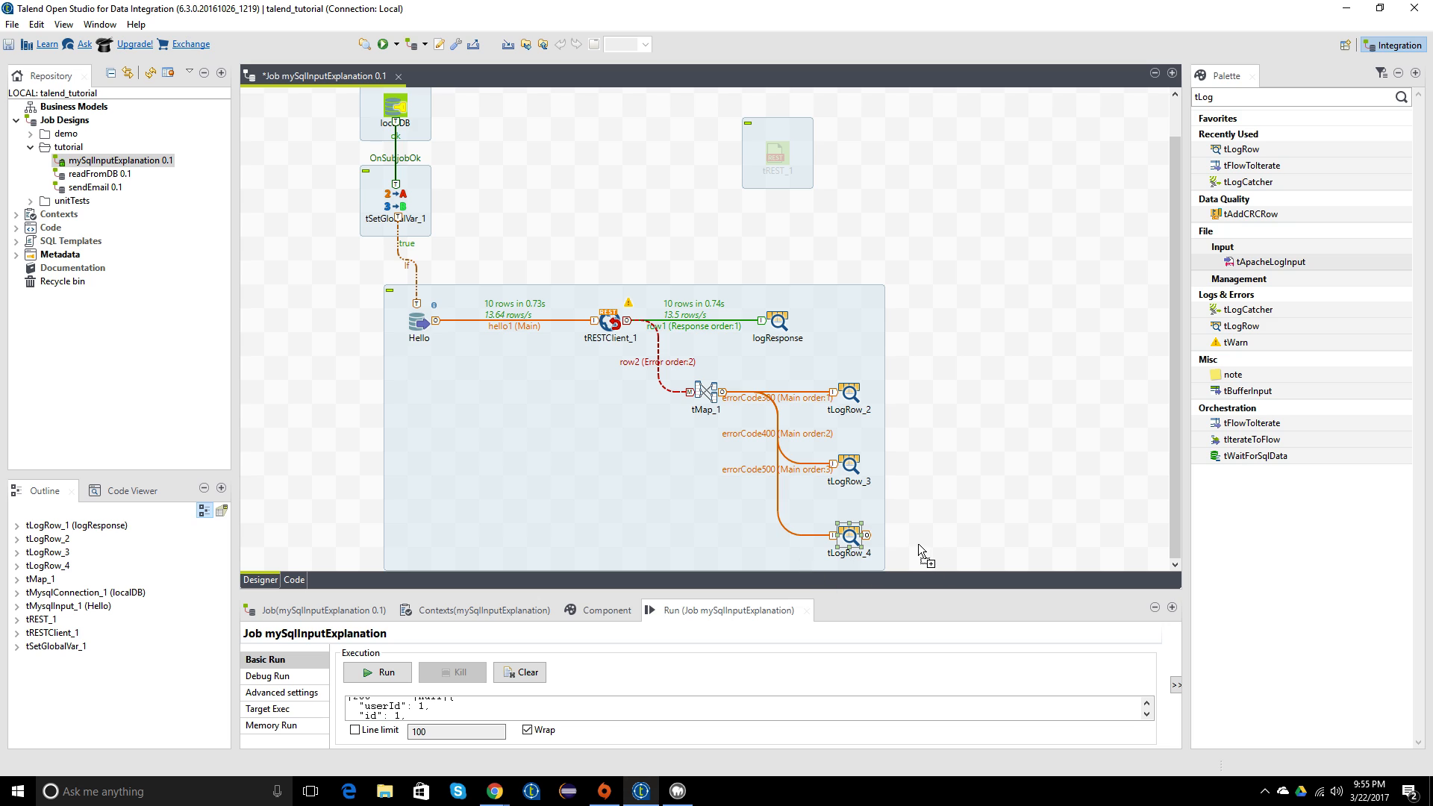
{"action": "left_click", "coordinate": [924, 536]}
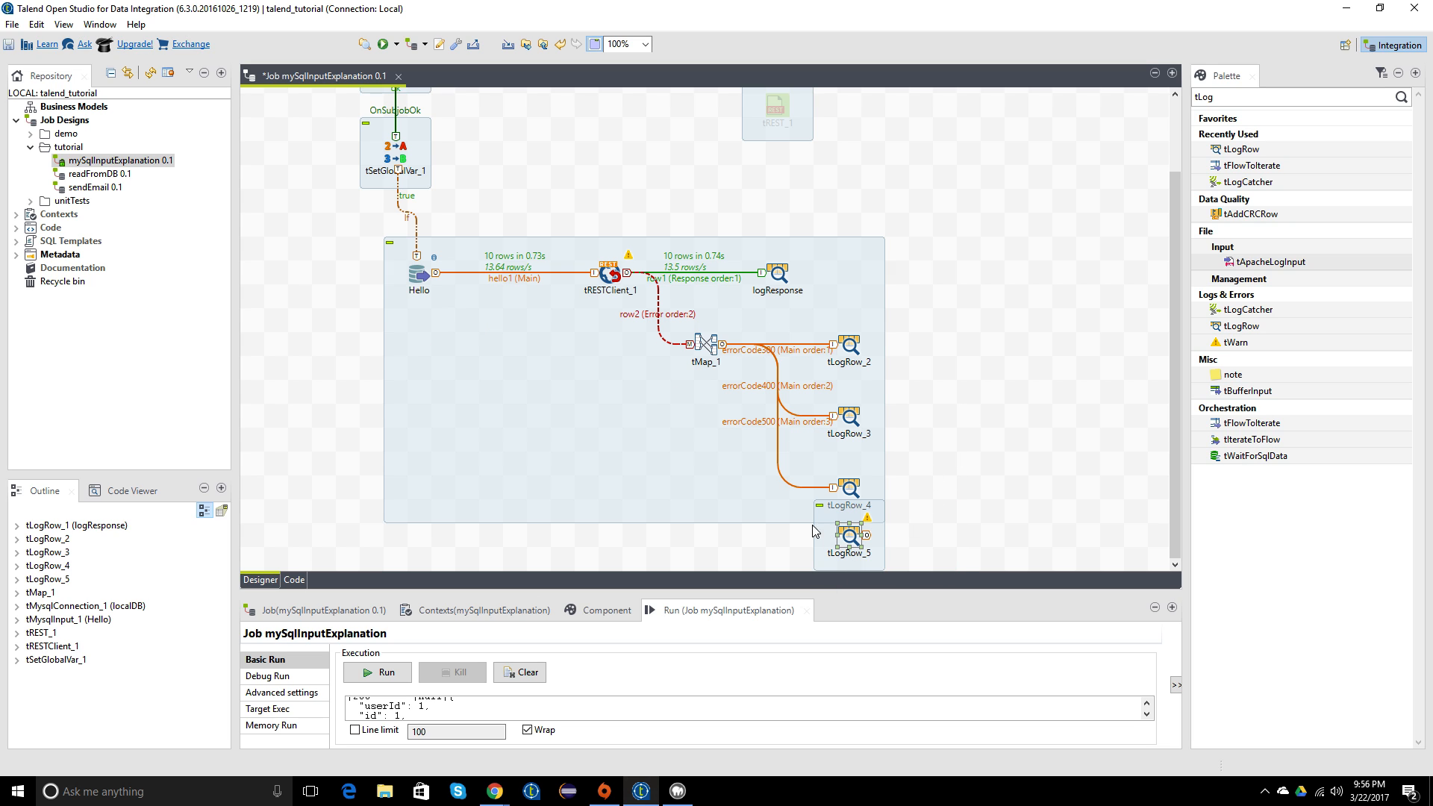
{"action": "right_click", "coordinate": [707, 344]}
{"action": "mouse_move", "coordinate": [873, 353]}
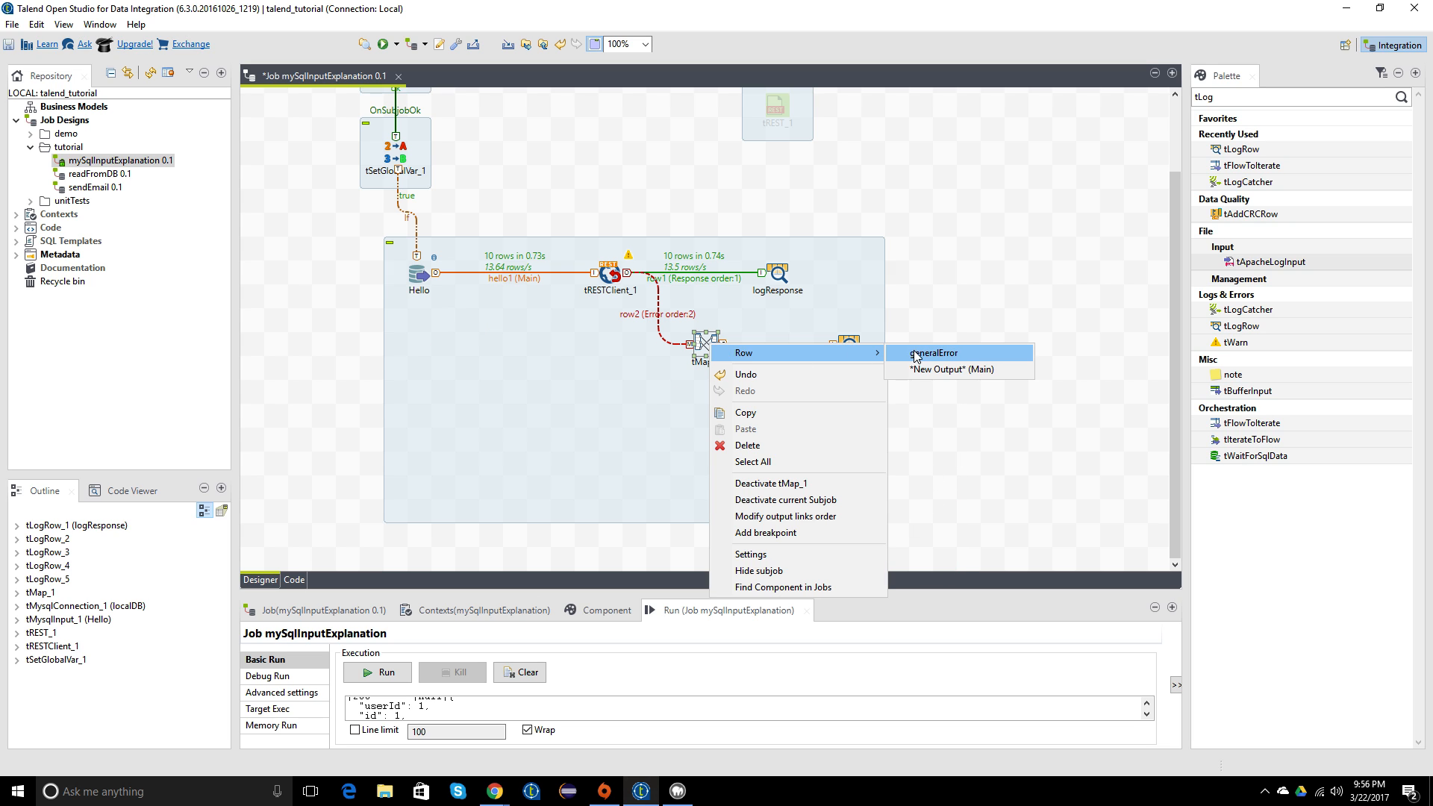
{"action": "left_click", "coordinate": [917, 354]}
{"action": "left_click", "coordinate": [849, 536]}
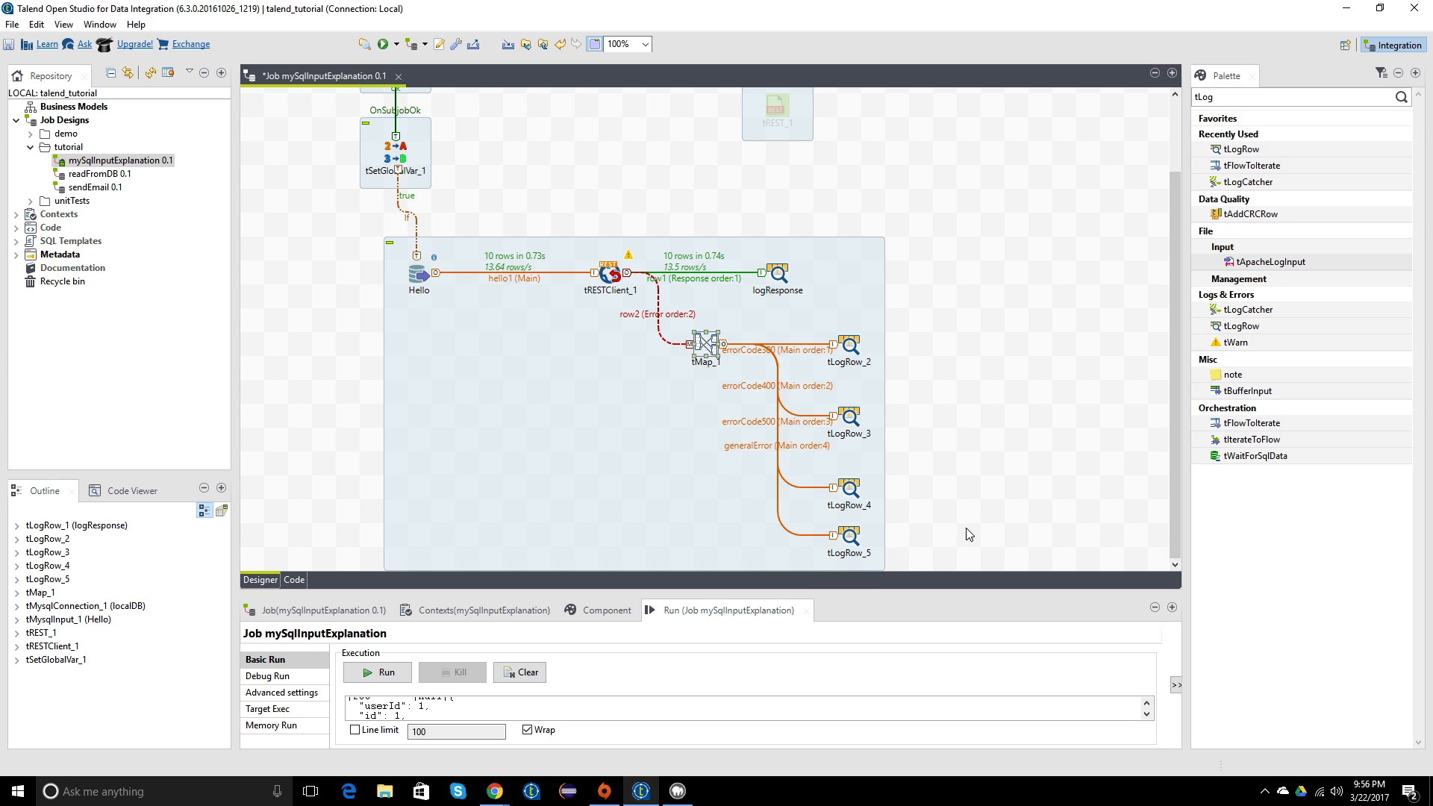
{"action": "left_click", "coordinate": [968, 535]}
{"action": "left_click", "coordinate": [613, 275]}
{"action": "double_click", "coordinate": [613, 274]}
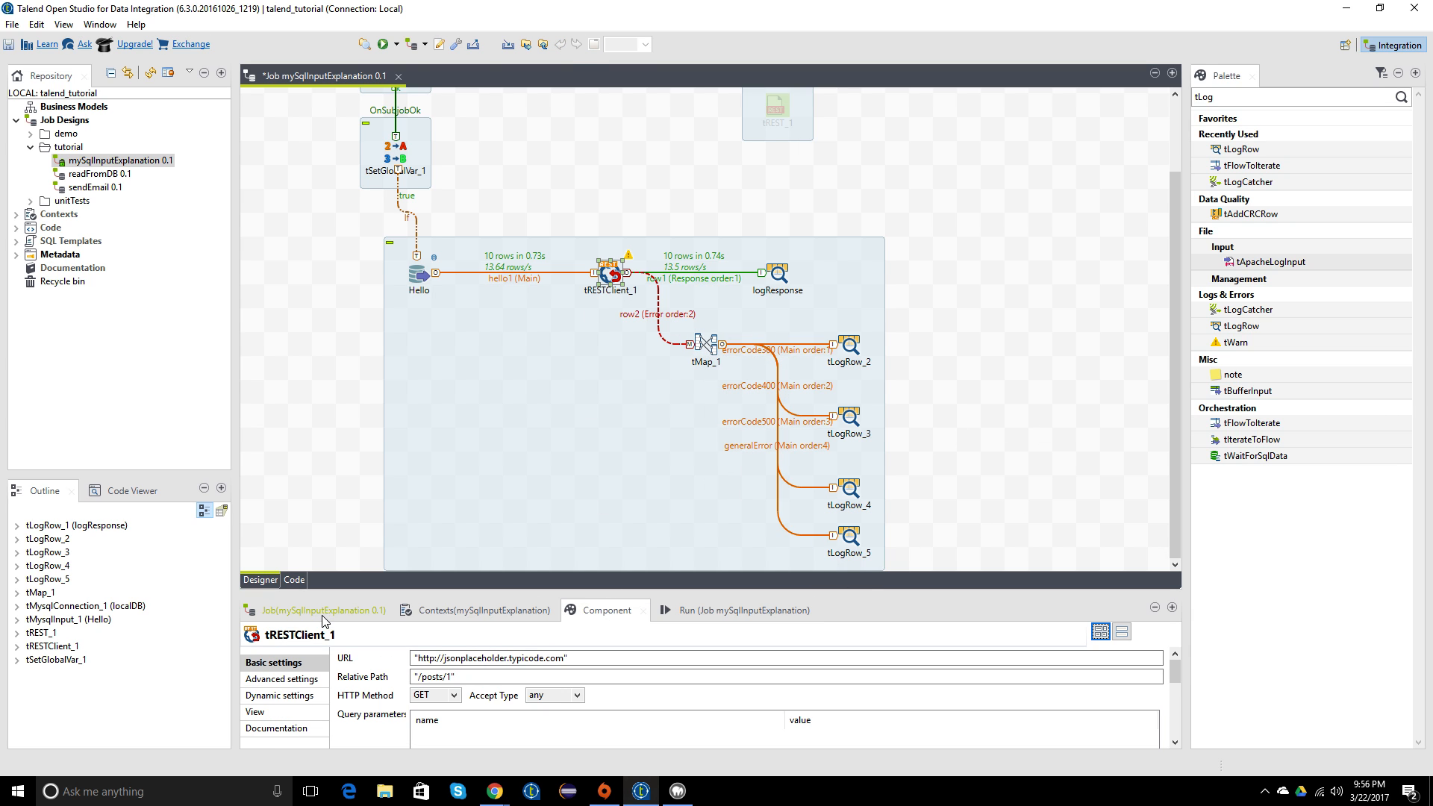
{"action": "left_click", "coordinate": [463, 674]}
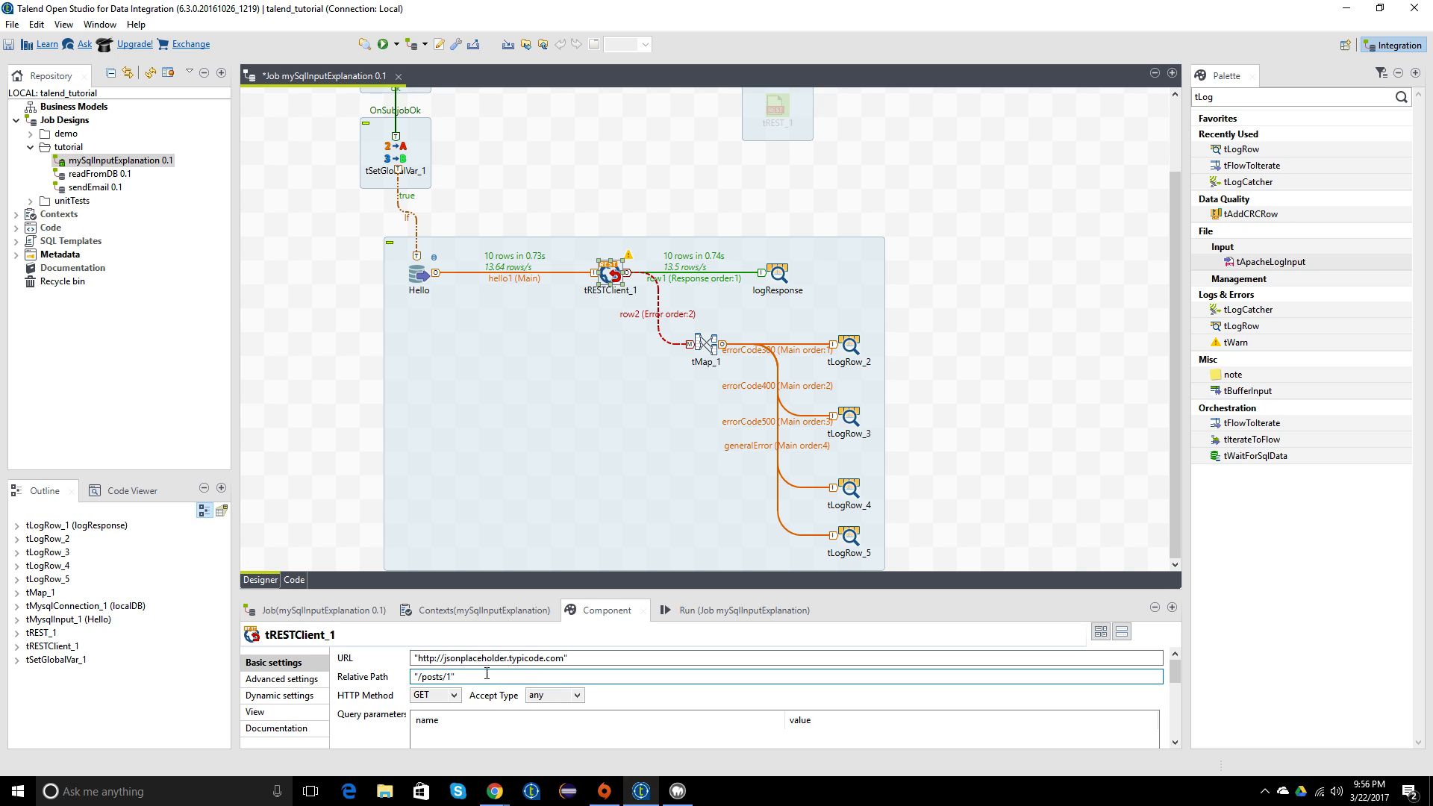
{"action": "left_click", "coordinate": [564, 658]}
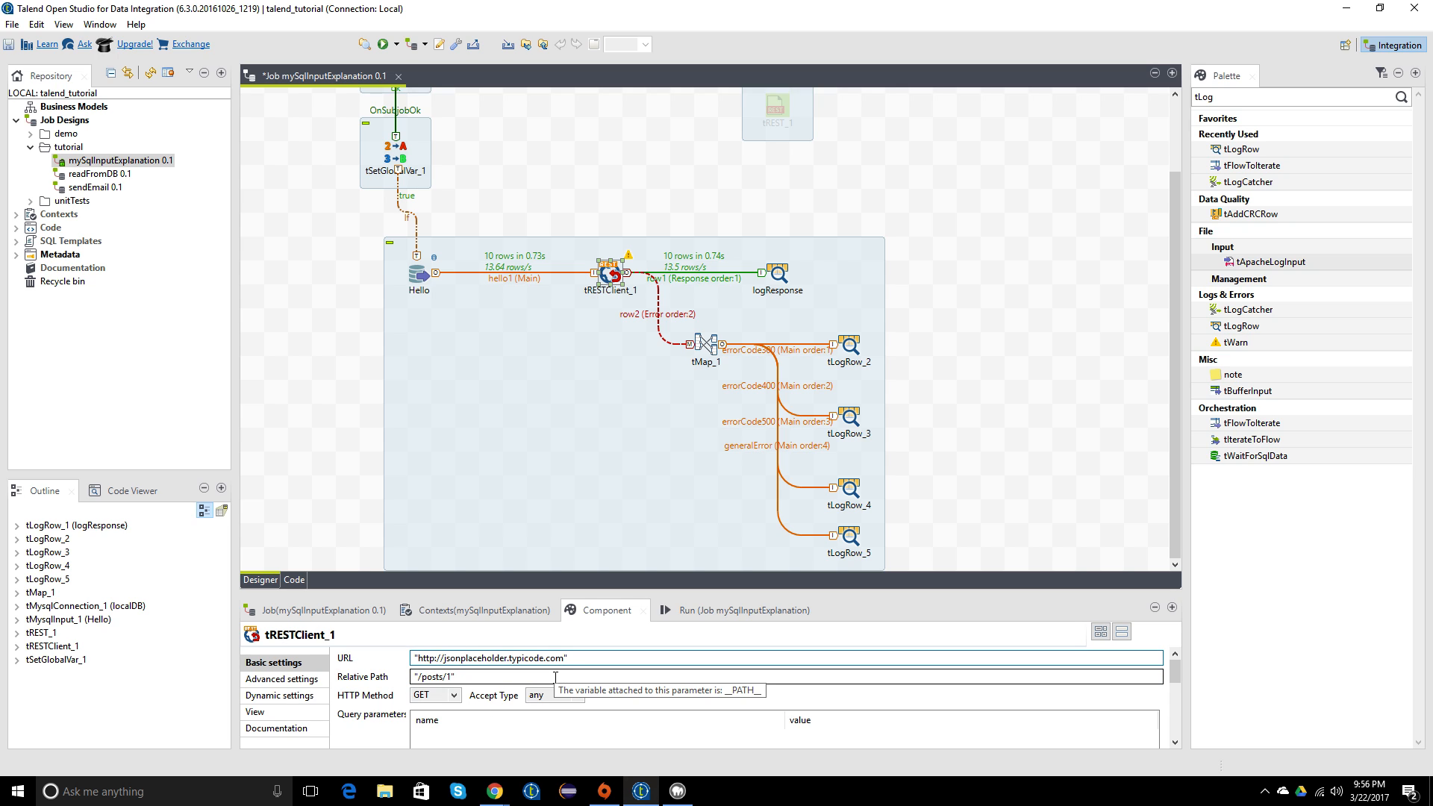
{"action": "left_click", "coordinate": [969, 472]}
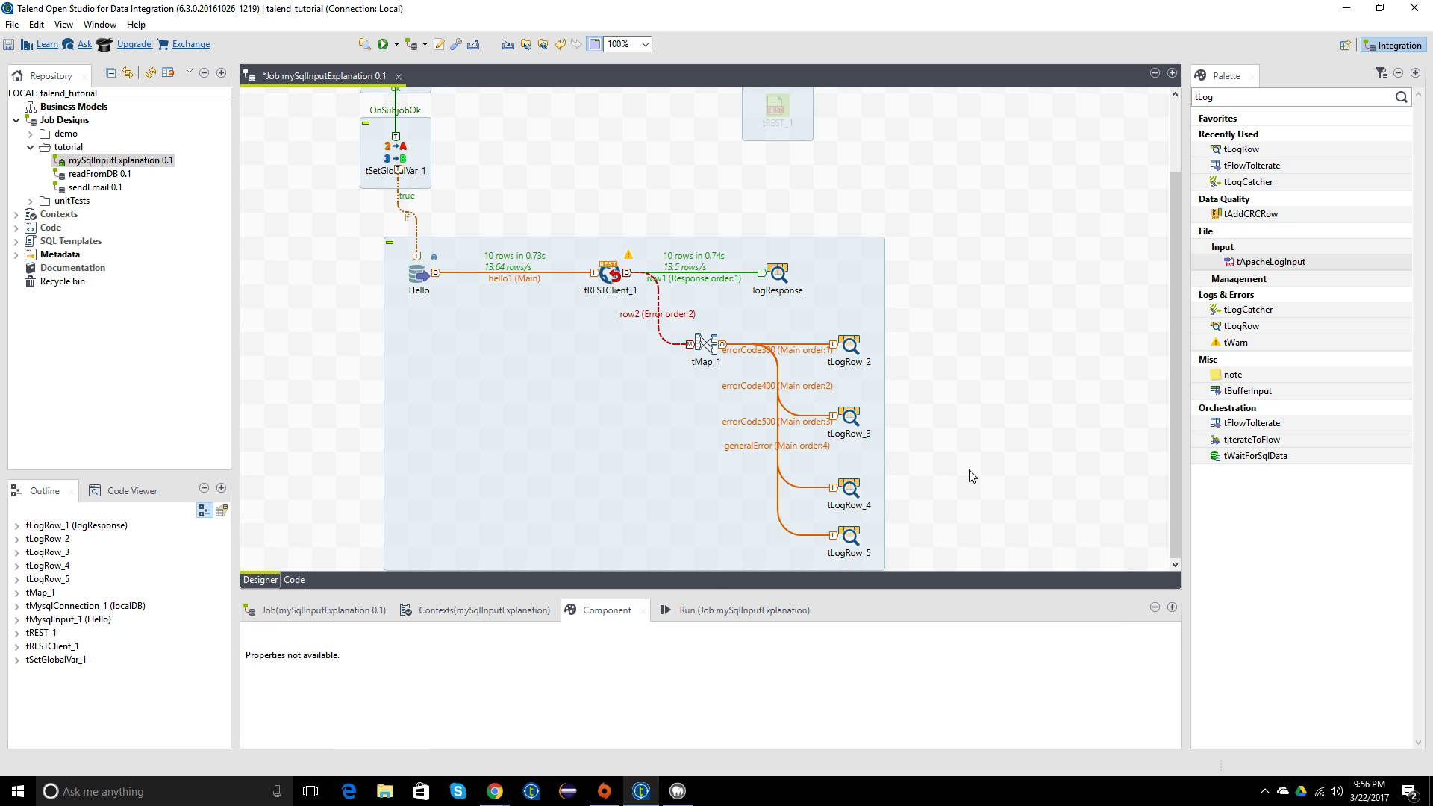
{"action": "key", "text": "ctrl+s"}
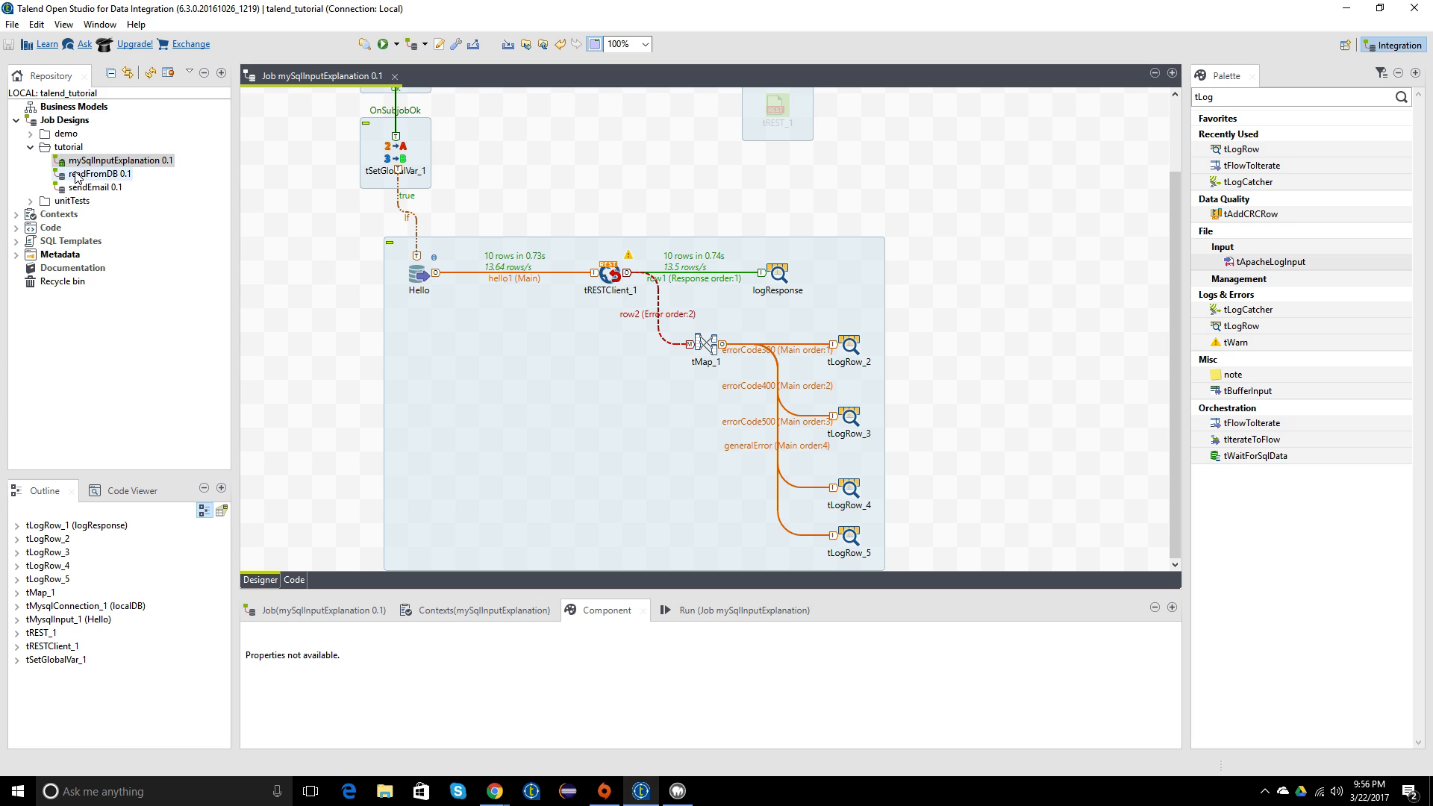
Run the mySqlInputExplanation job and examine the exception from tRESTClient_1 in the enlarged run output.
{"action": "left_click", "coordinate": [108, 165]}
{"action": "right_click", "coordinate": [108, 165]}
{"action": "left_click", "coordinate": [179, 293]}
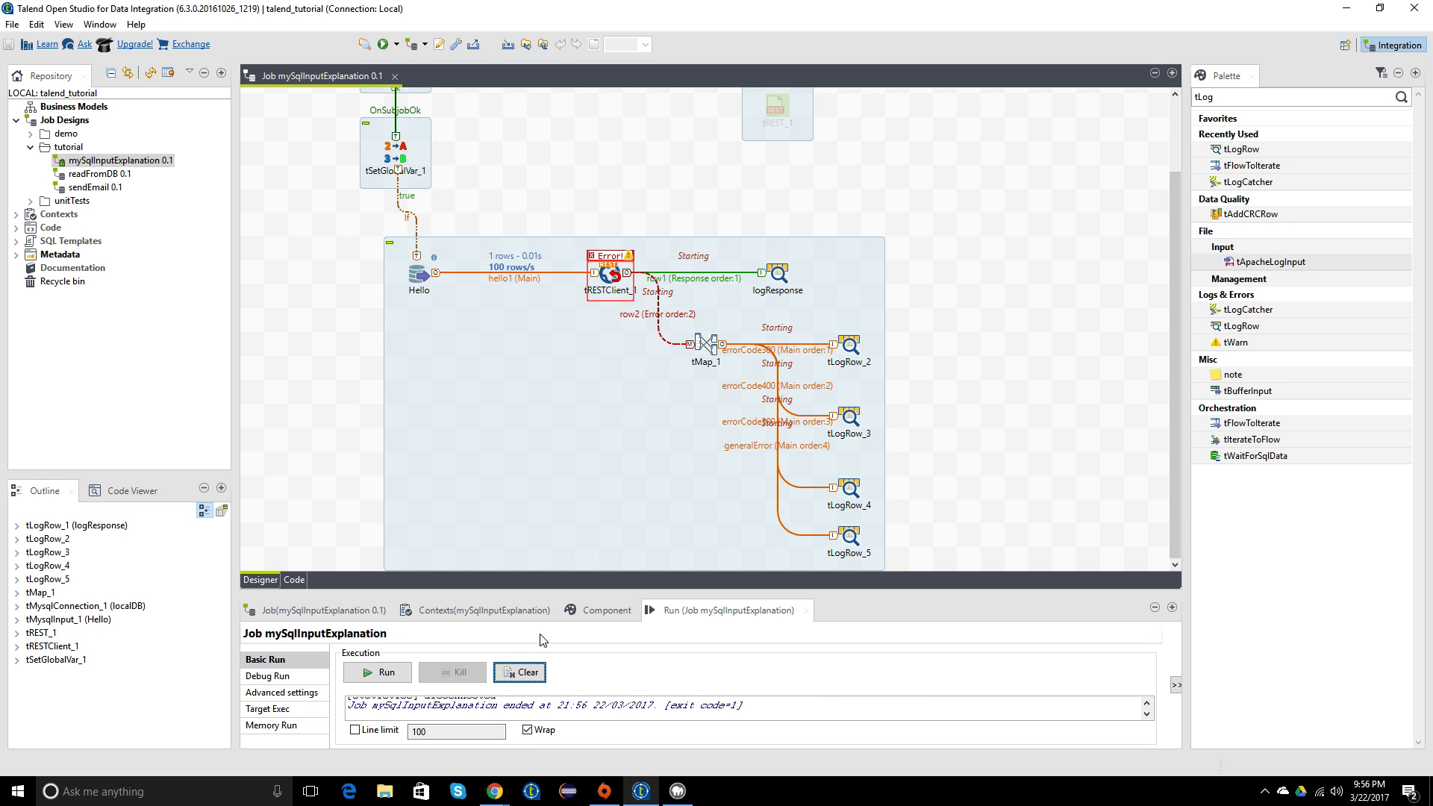
{"action": "mouse_move", "coordinate": [594, 595]}
{"action": "left_mouse_down"}
{"action": "mouse_move", "coordinate": [583, 533]}
{"action": "mouse_move", "coordinate": [601, 314]}
{"action": "left_mouse_up"}
{"action": "scroll", "coordinate": [653, 574], "scroll_direction": "up", "scroll_amount": 10}
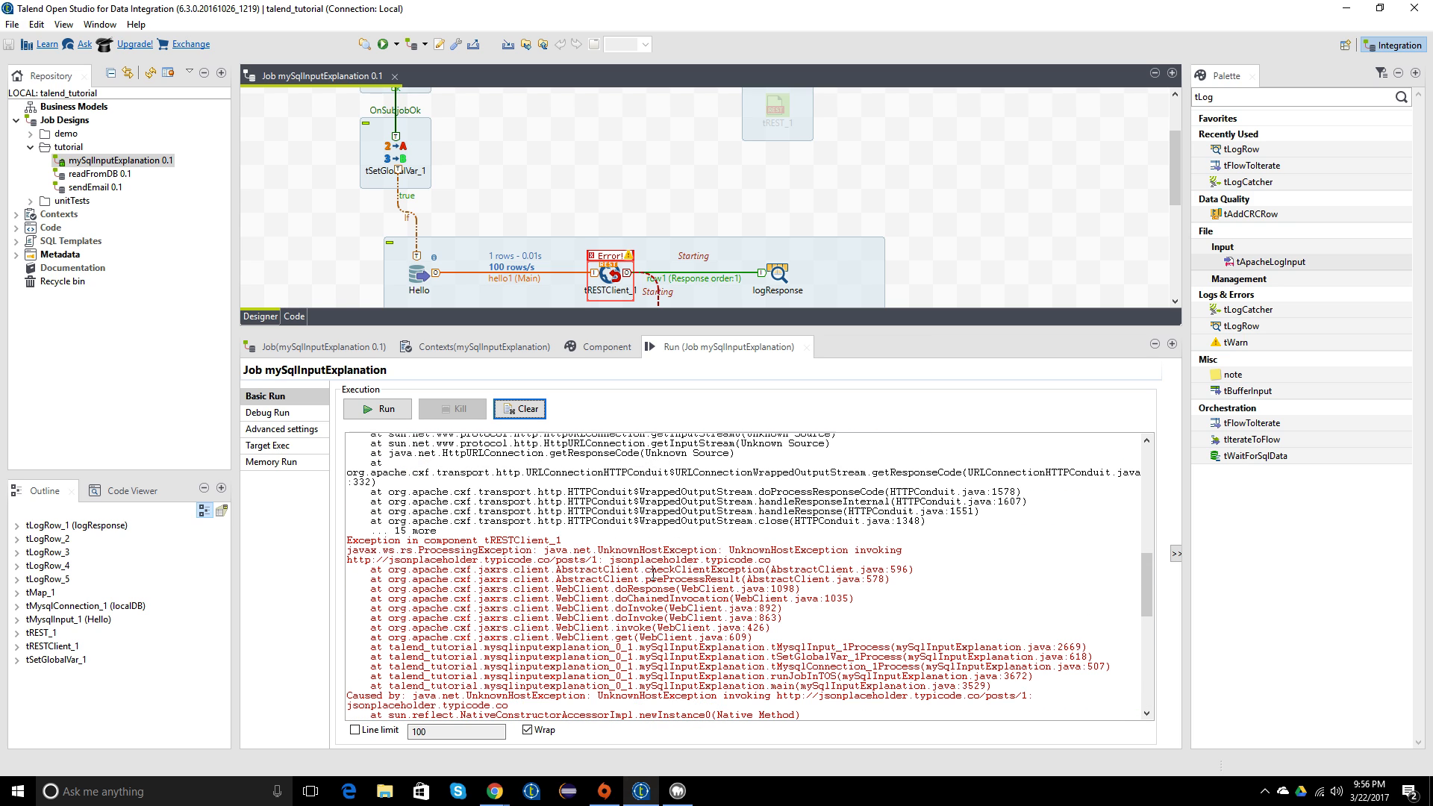
{"action": "left_click_drag", "start_coordinate": [586, 550], "coordinate": [910, 550]}
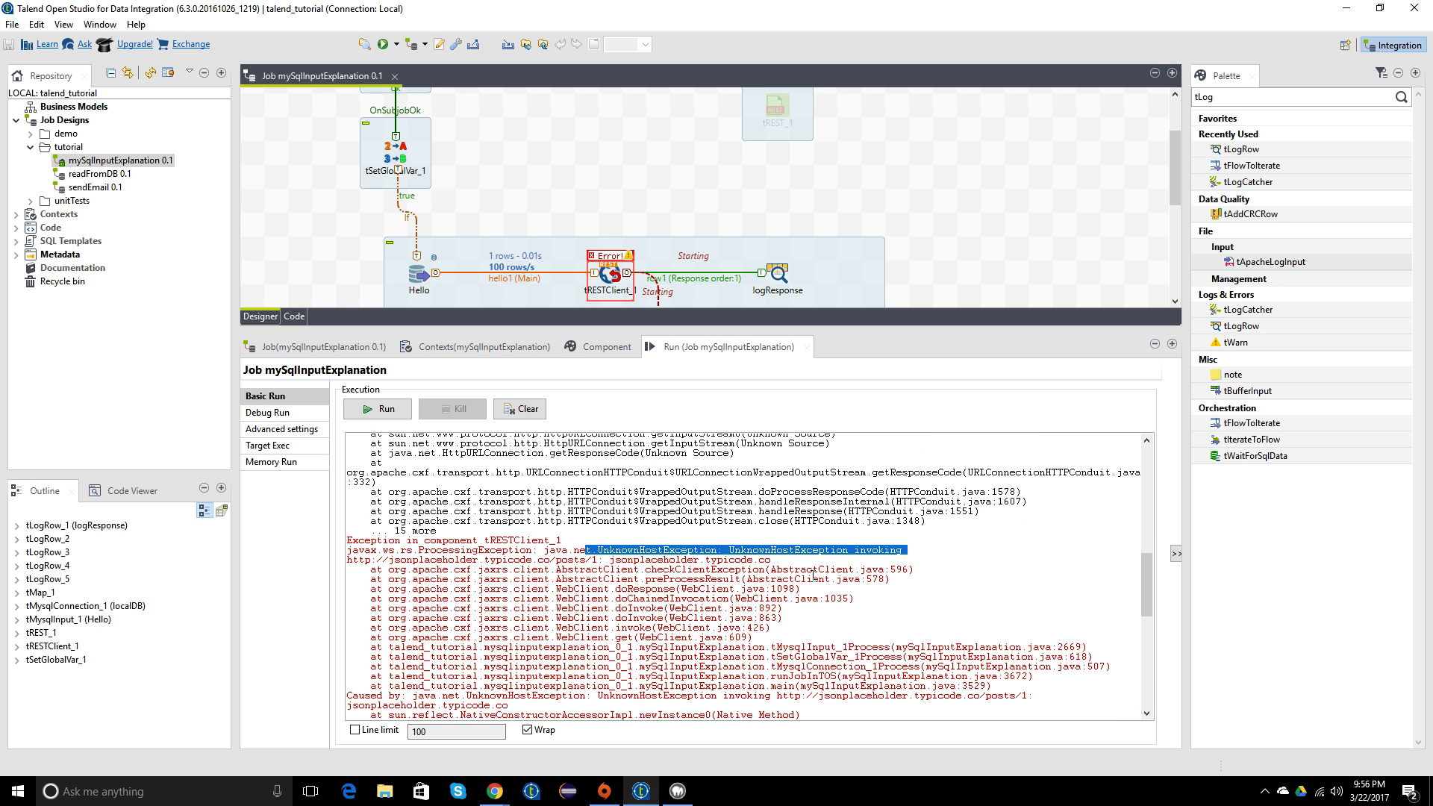
{"action": "scroll", "coordinate": [627, 224], "scroll_direction": "down", "scroll_amount": 5}
{"action": "left_click", "coordinate": [610, 128]}
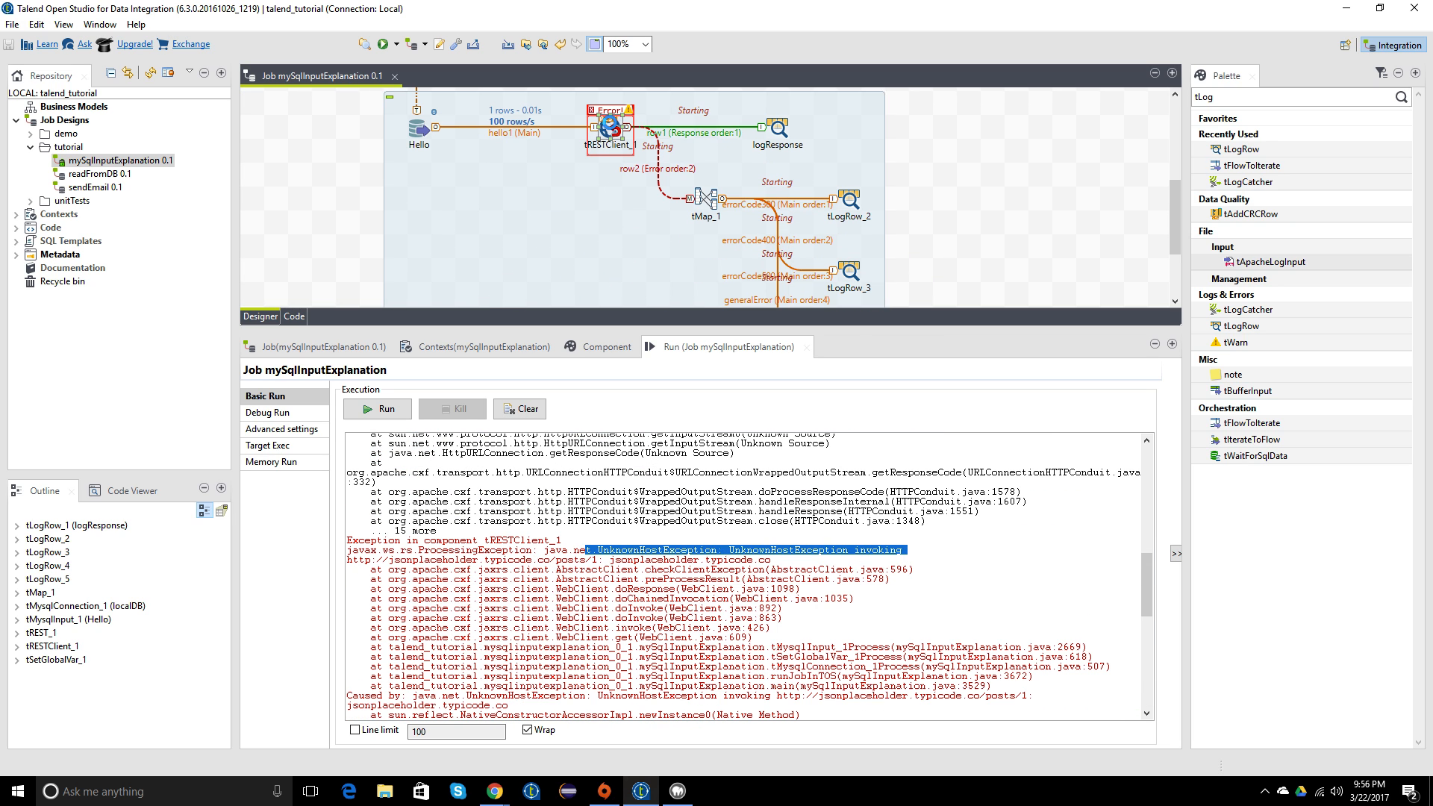
{"action": "left_click", "coordinate": [341, 708]}
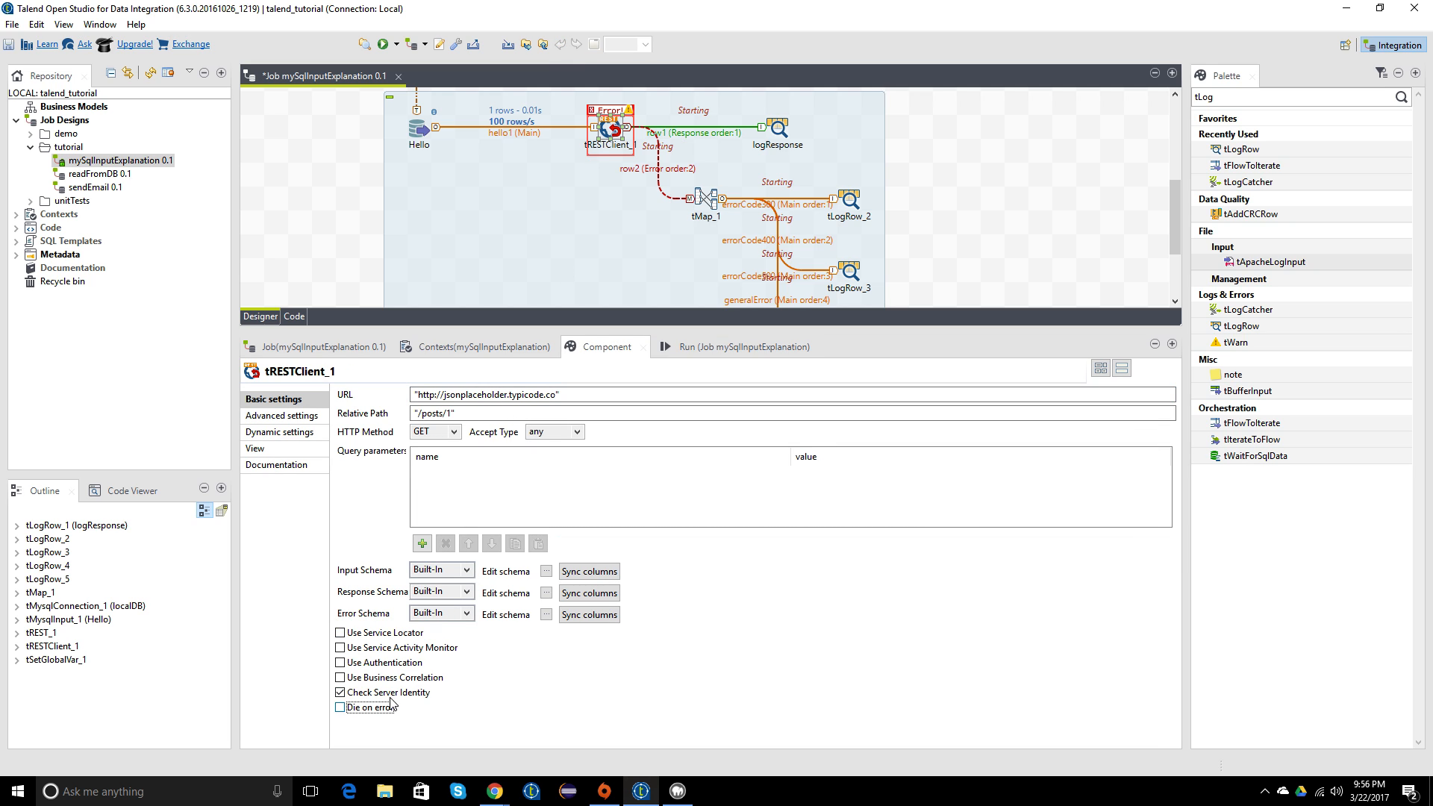
{"action": "scroll", "coordinate": [487, 222], "scroll_direction": "down", "scroll_amount": 1}
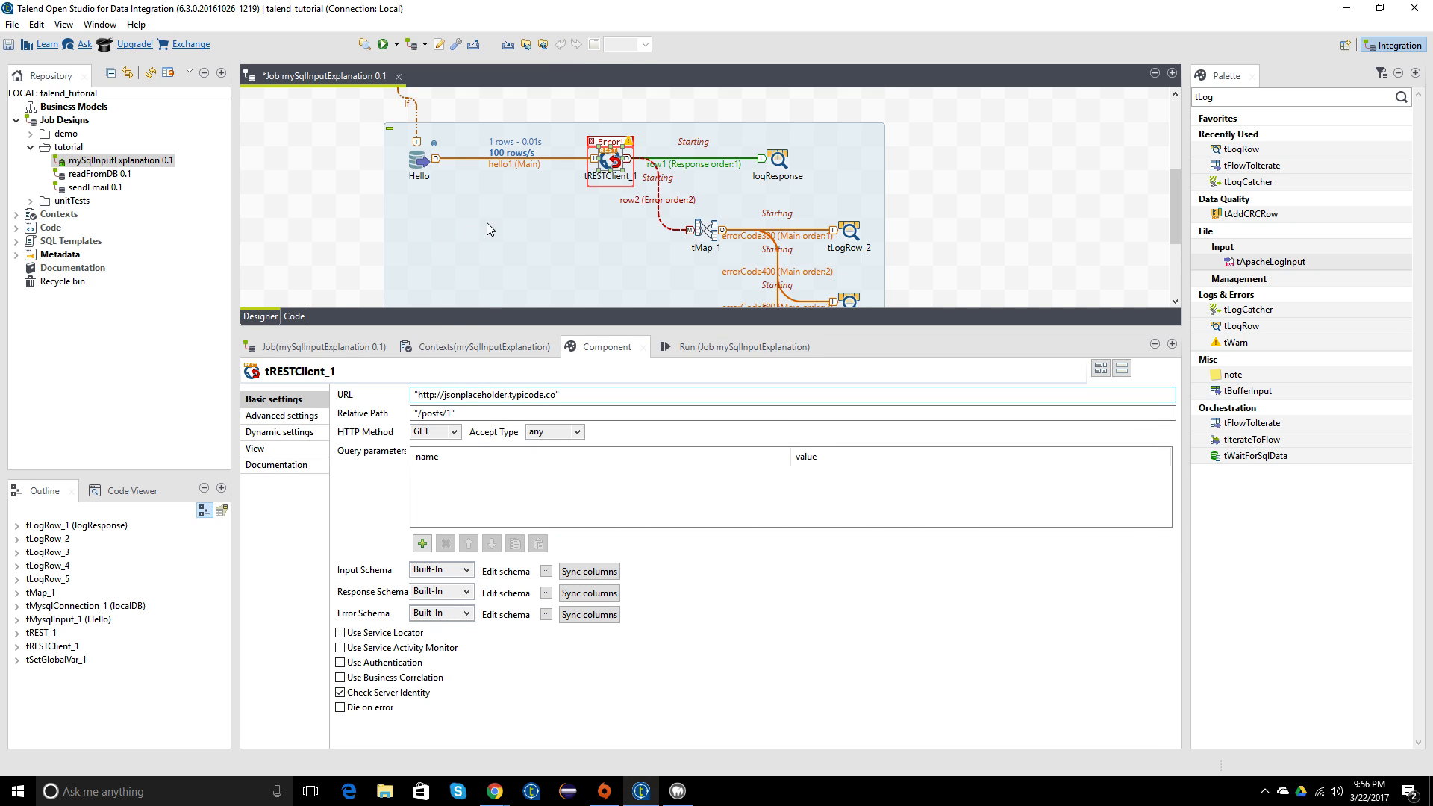
{"action": "left_click_drag", "start_coordinate": [593, 330], "coordinate": [574, 524]}
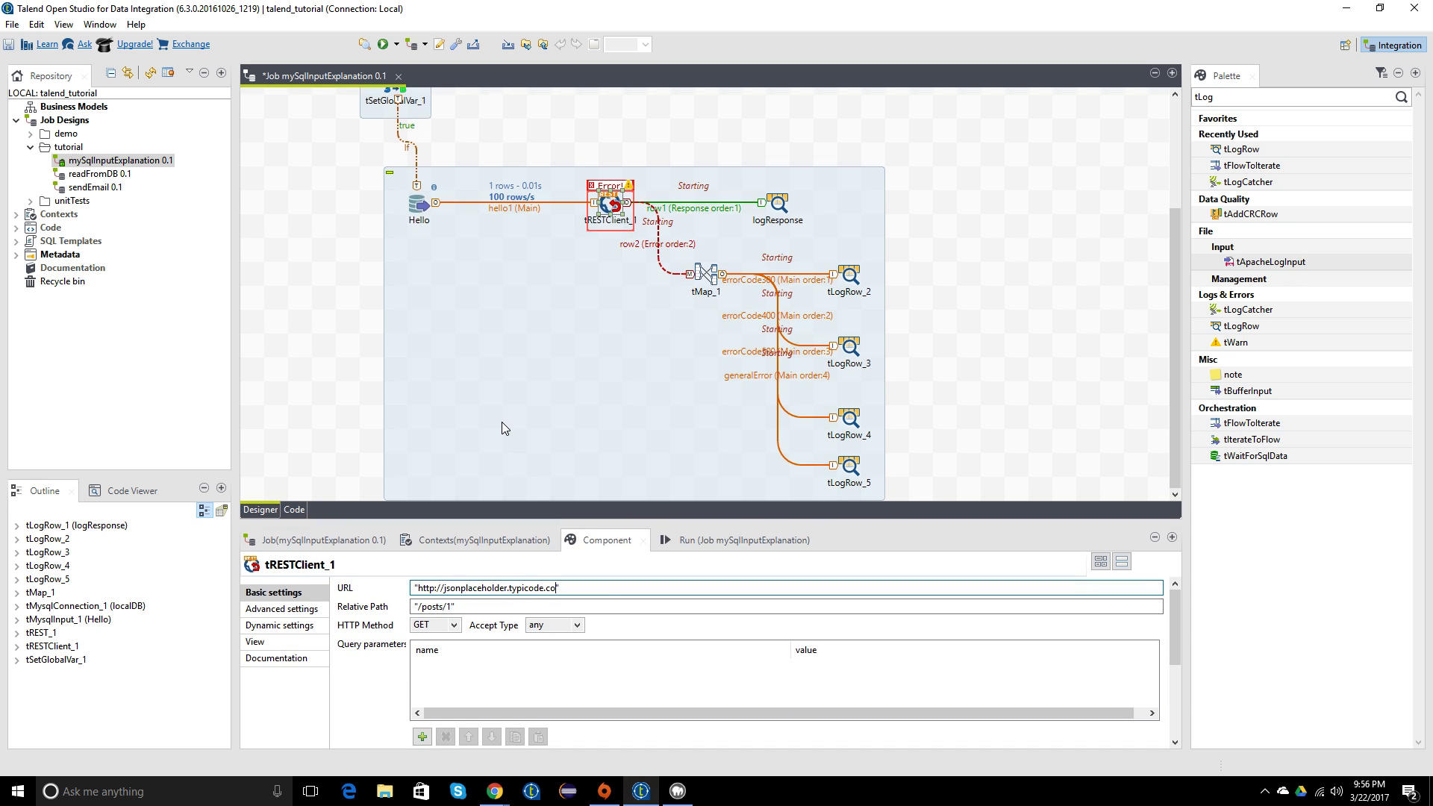
{"action": "scroll", "coordinate": [441, 438], "scroll_direction": "up", "scroll_amount": 5}
{"action": "scroll", "coordinate": [432, 433], "scroll_direction": "down", "scroll_amount": 4}
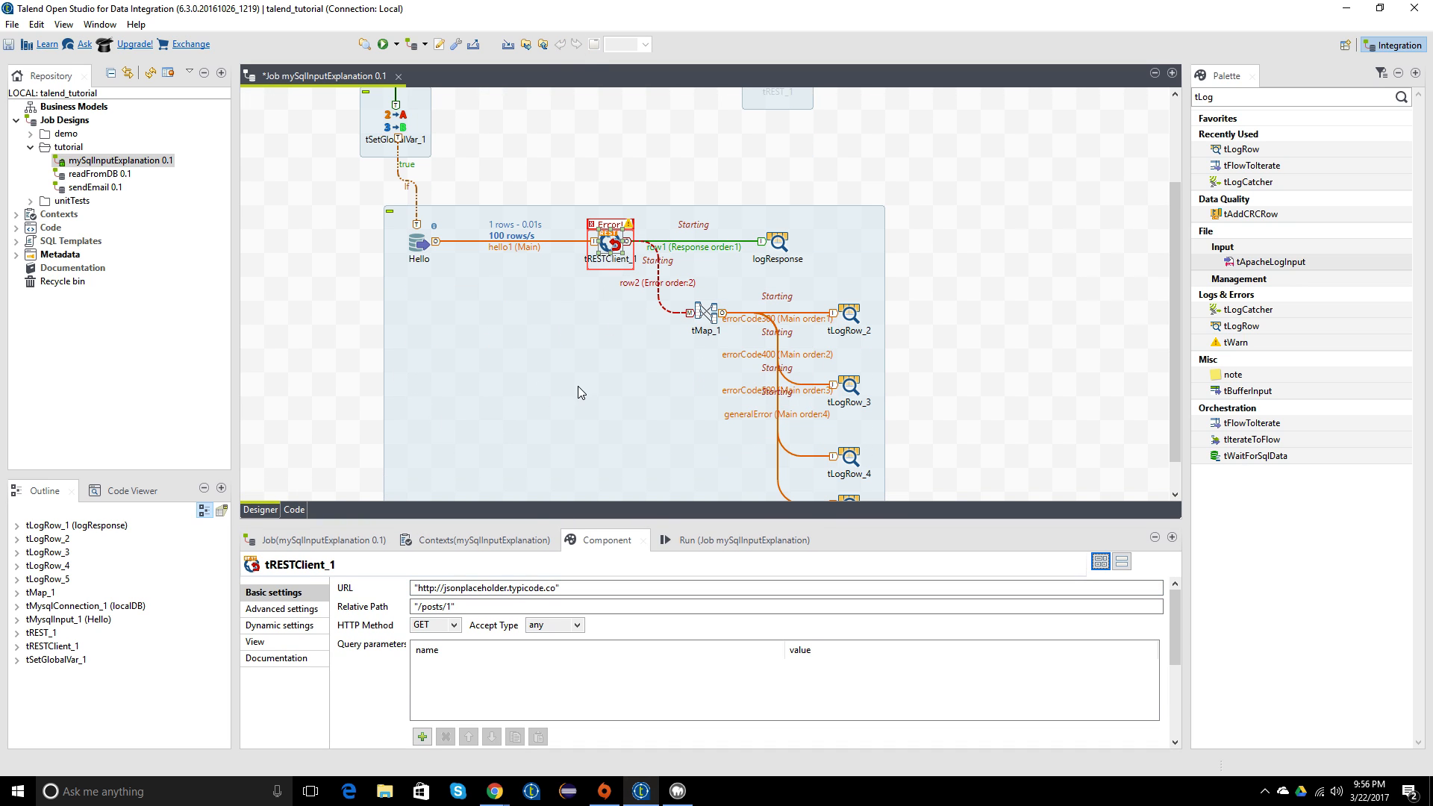
{"action": "left_click", "coordinate": [574, 591]}
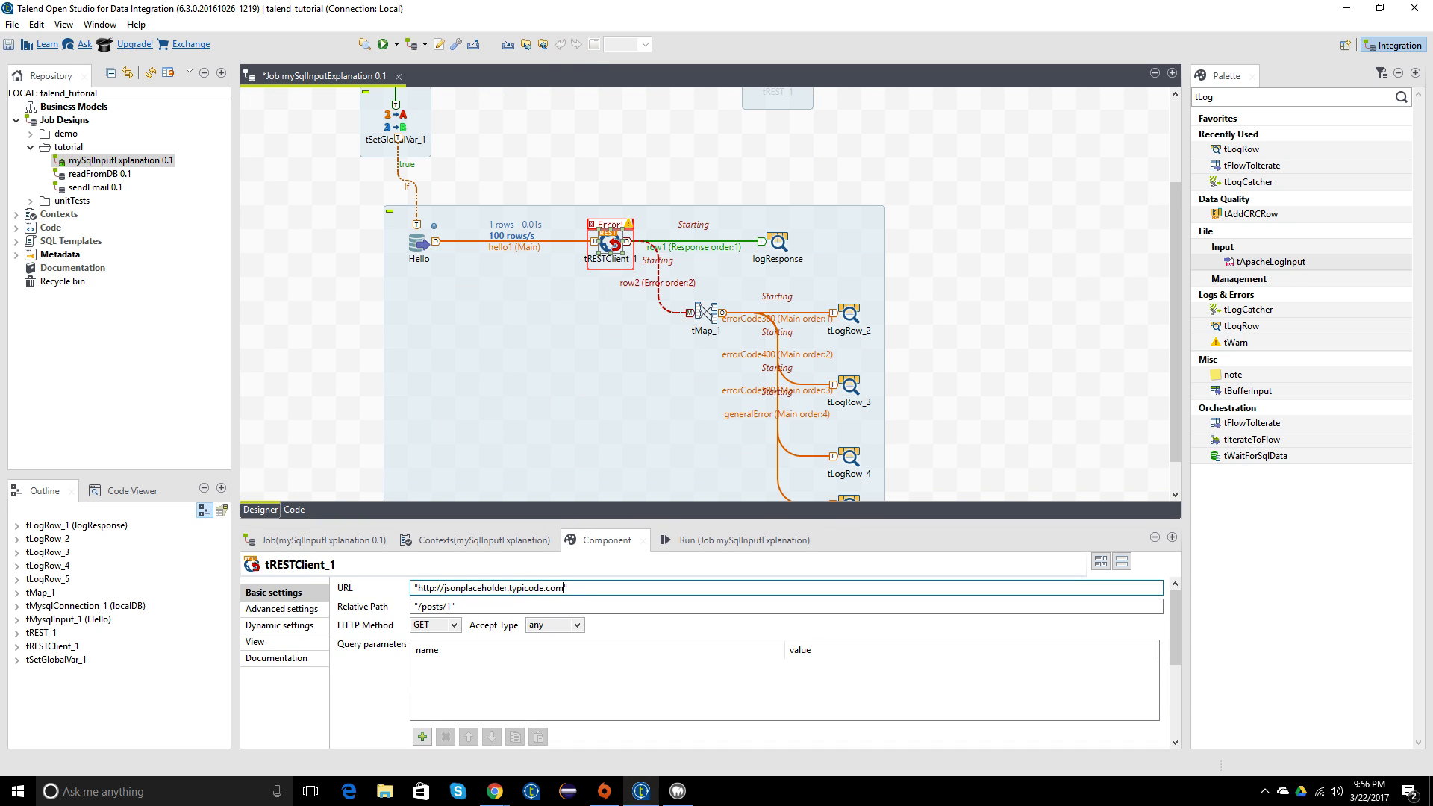
Switch to Chrome and examine the resources and routes listed on the JSONPlaceholder page.
{"action": "key", "text": "alt+Tab"}
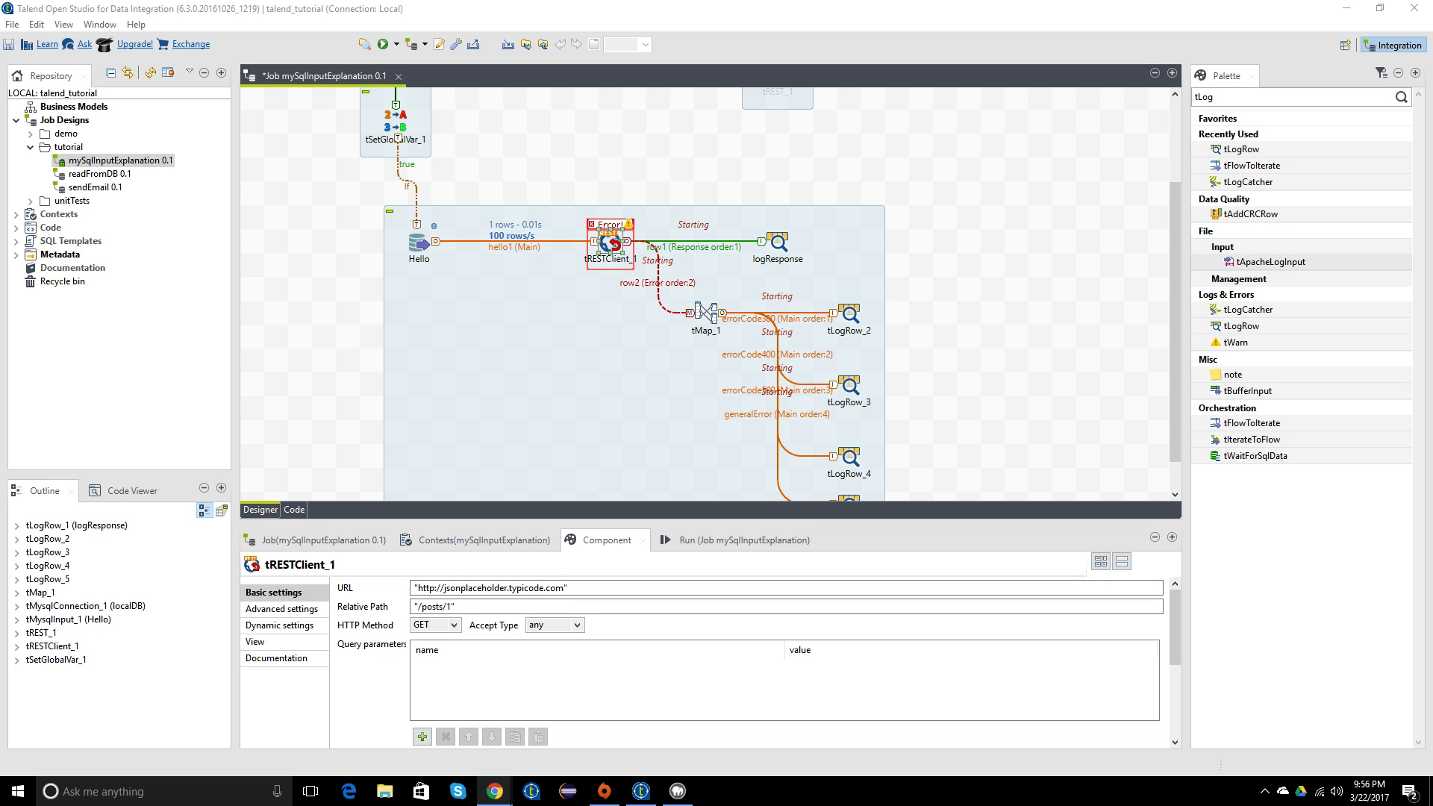
{"action": "key", "text": "alt+Tab"}
{"action": "mouse_move", "coordinate": [496, 795]}
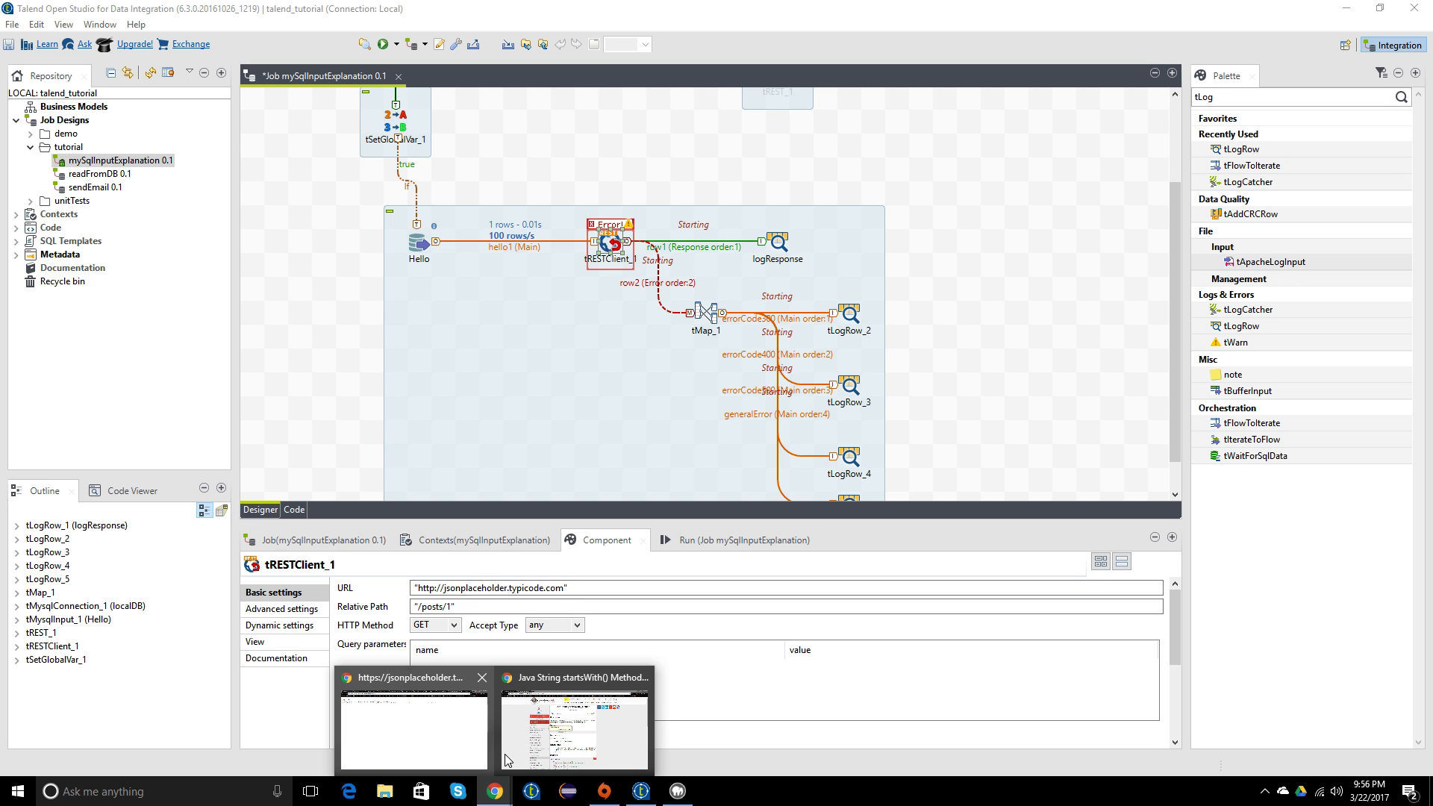
{"action": "left_click", "coordinate": [564, 758]}
{"action": "left_click", "coordinate": [284, 11]}
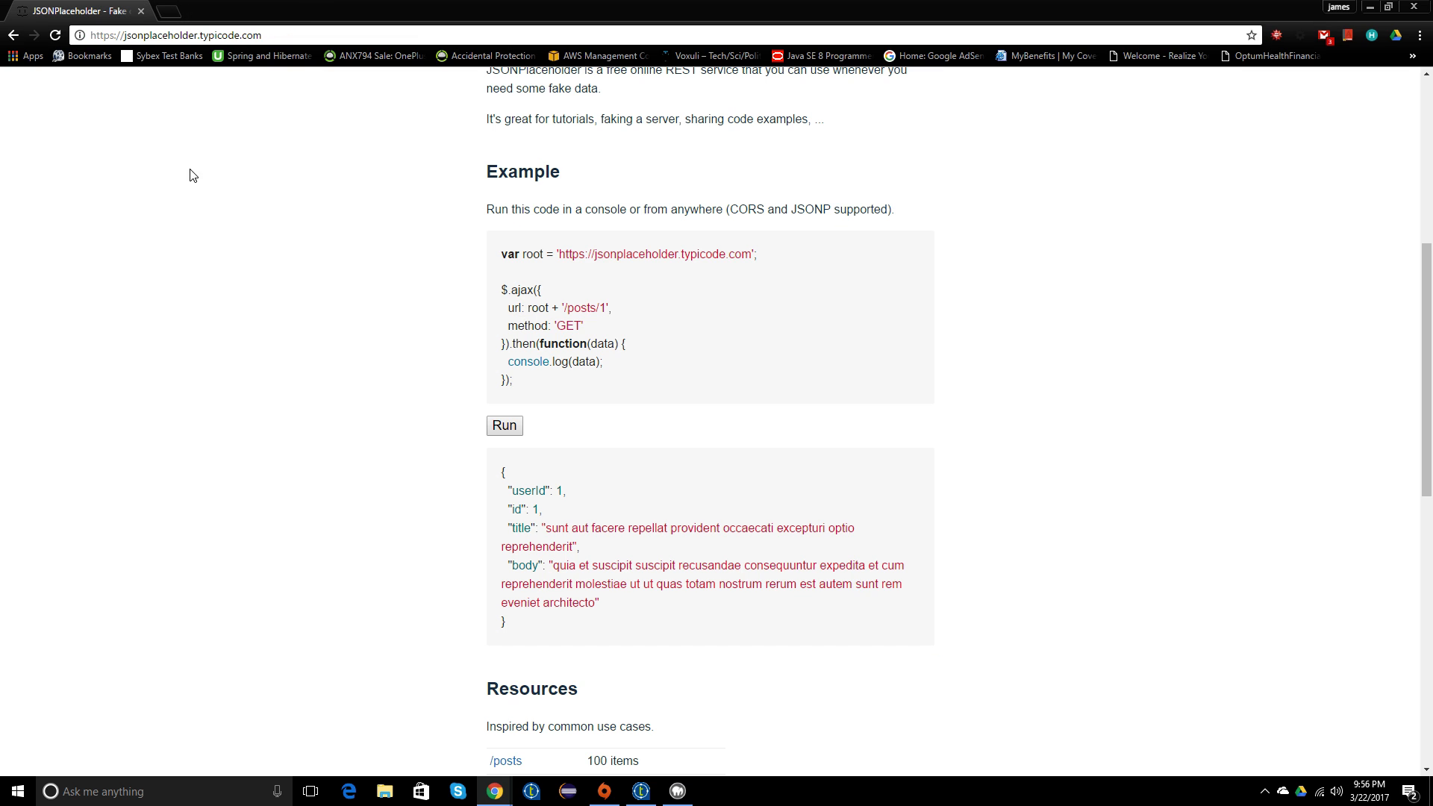
{"action": "scroll", "coordinate": [438, 433], "scroll_direction": "down", "scroll_amount": 3}
{"action": "scroll", "coordinate": [440, 430], "scroll_direction": "down", "scroll_amount": 4}
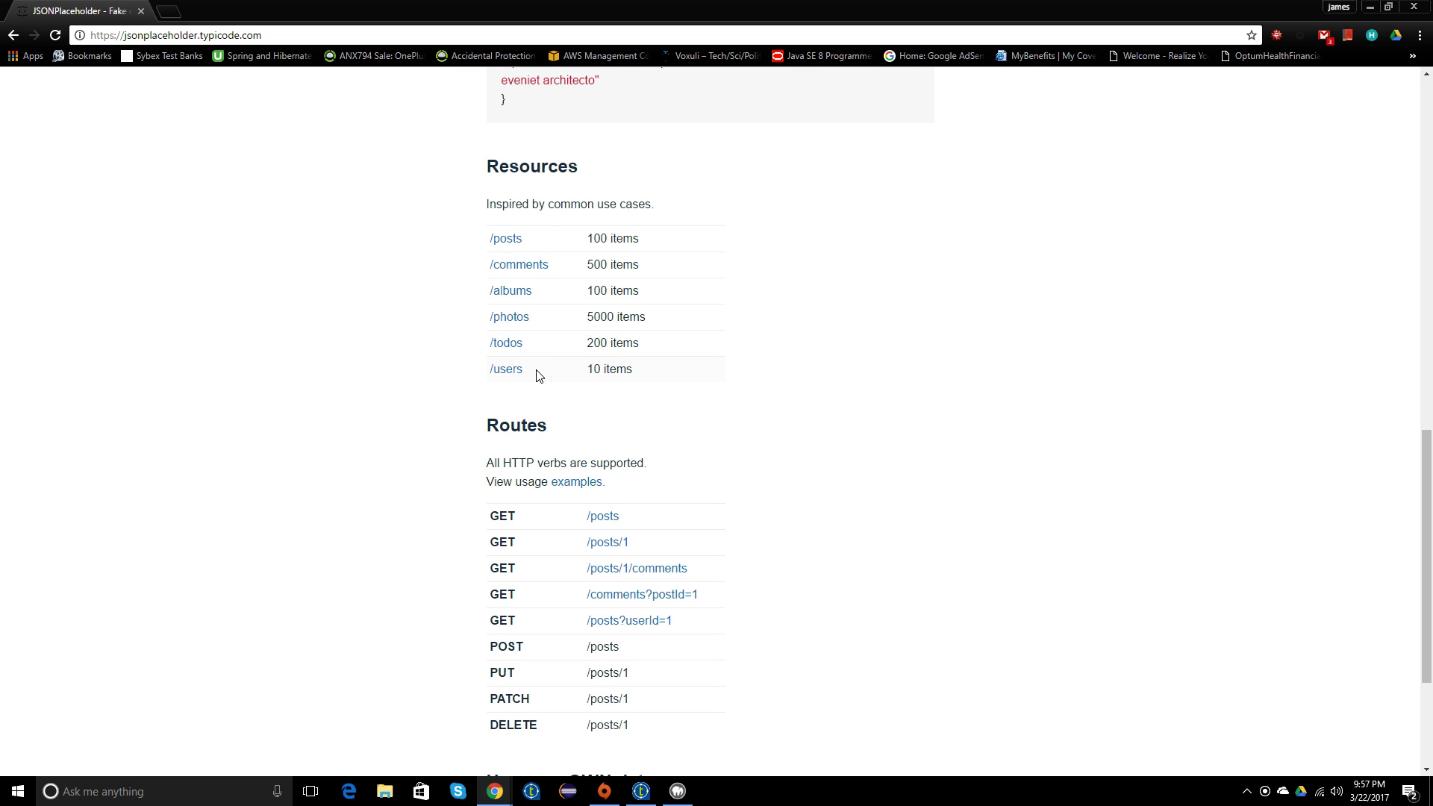
{"action": "scroll", "coordinate": [416, 398], "scroll_direction": "down", "scroll_amount": 3}
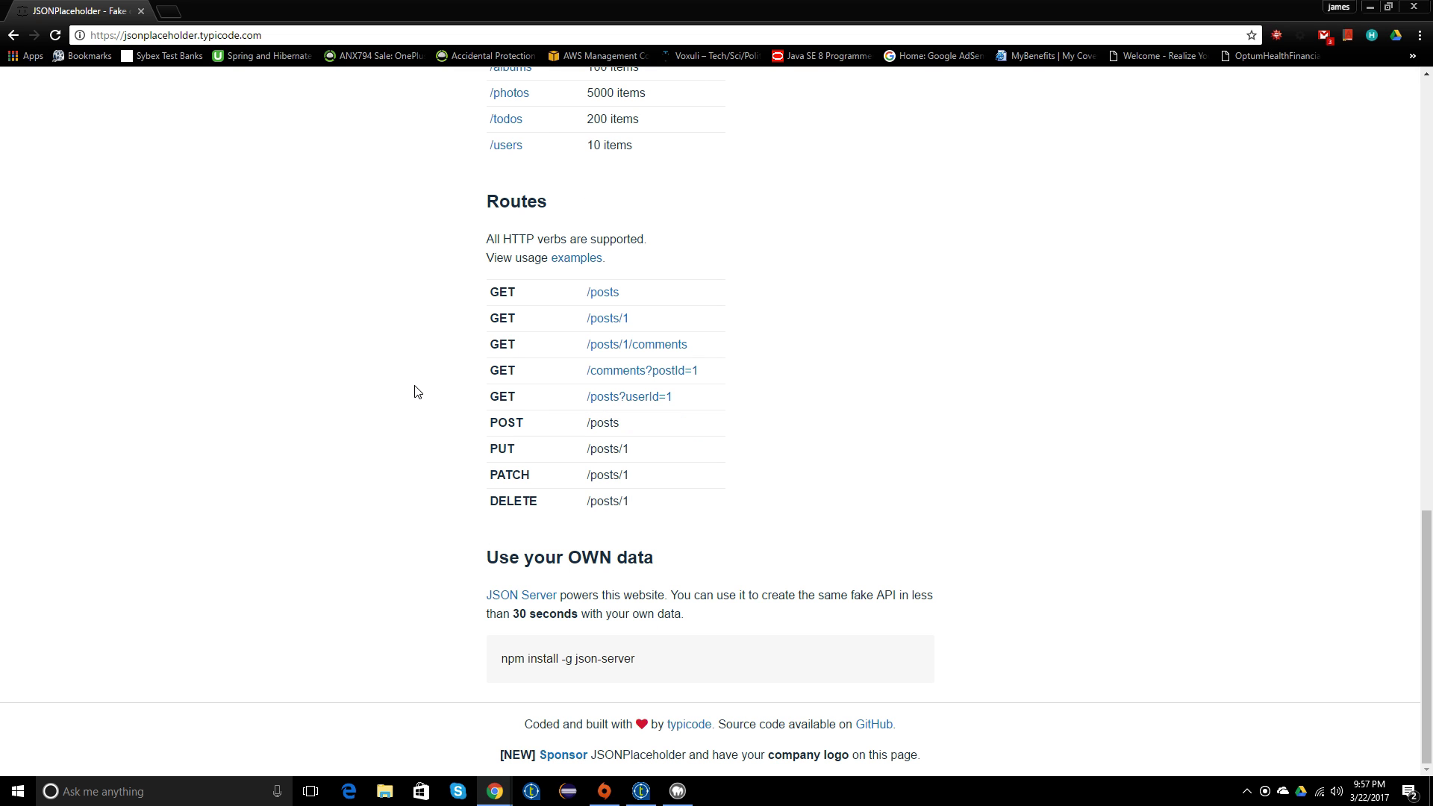
{"action": "scroll", "coordinate": [416, 398], "scroll_direction": "up", "scroll_amount": 20}
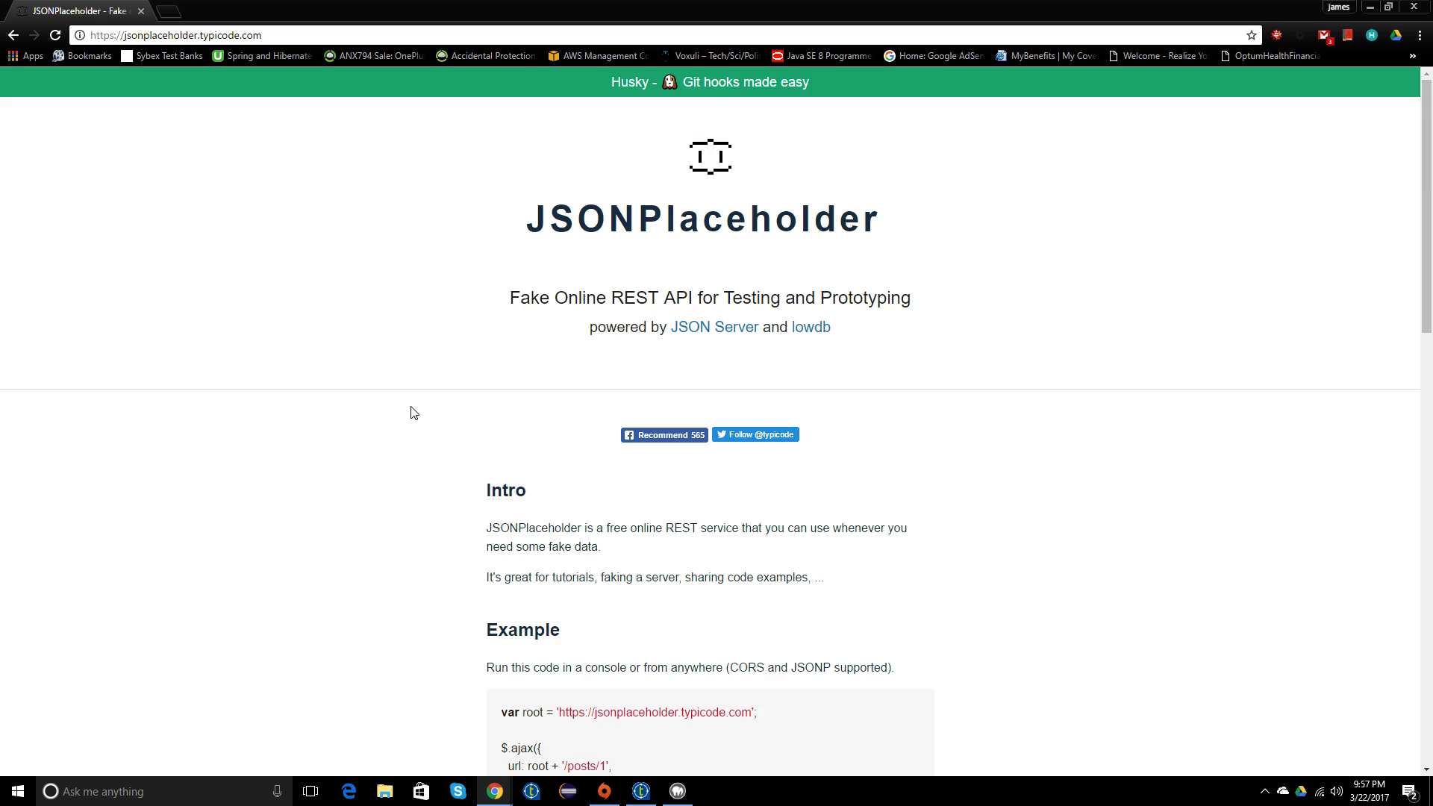
{"action": "scroll", "coordinate": [452, 457], "scroll_direction": "down", "scroll_amount": 12}
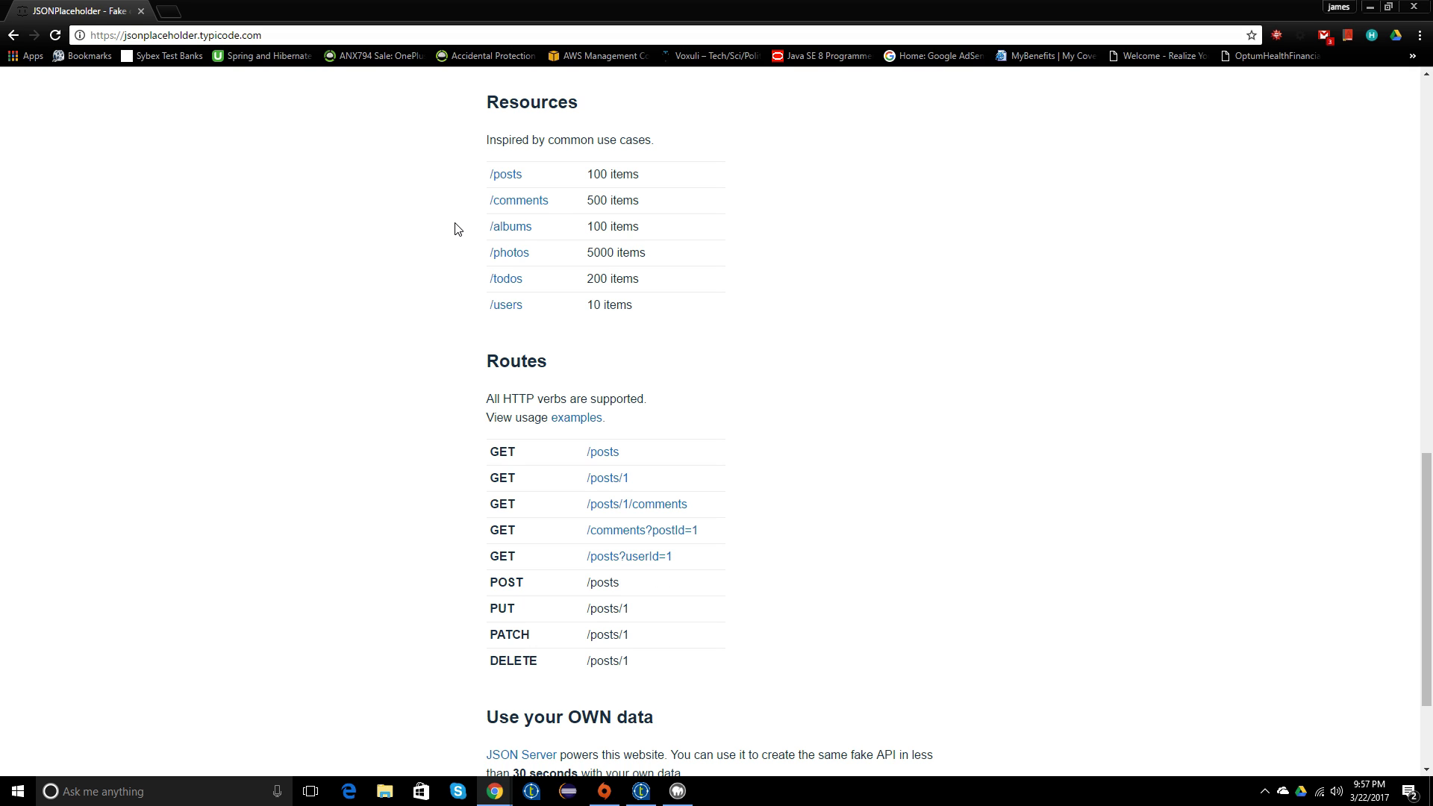
{"action": "scroll", "coordinate": [446, 373], "scroll_direction": "down", "scroll_amount": 2}
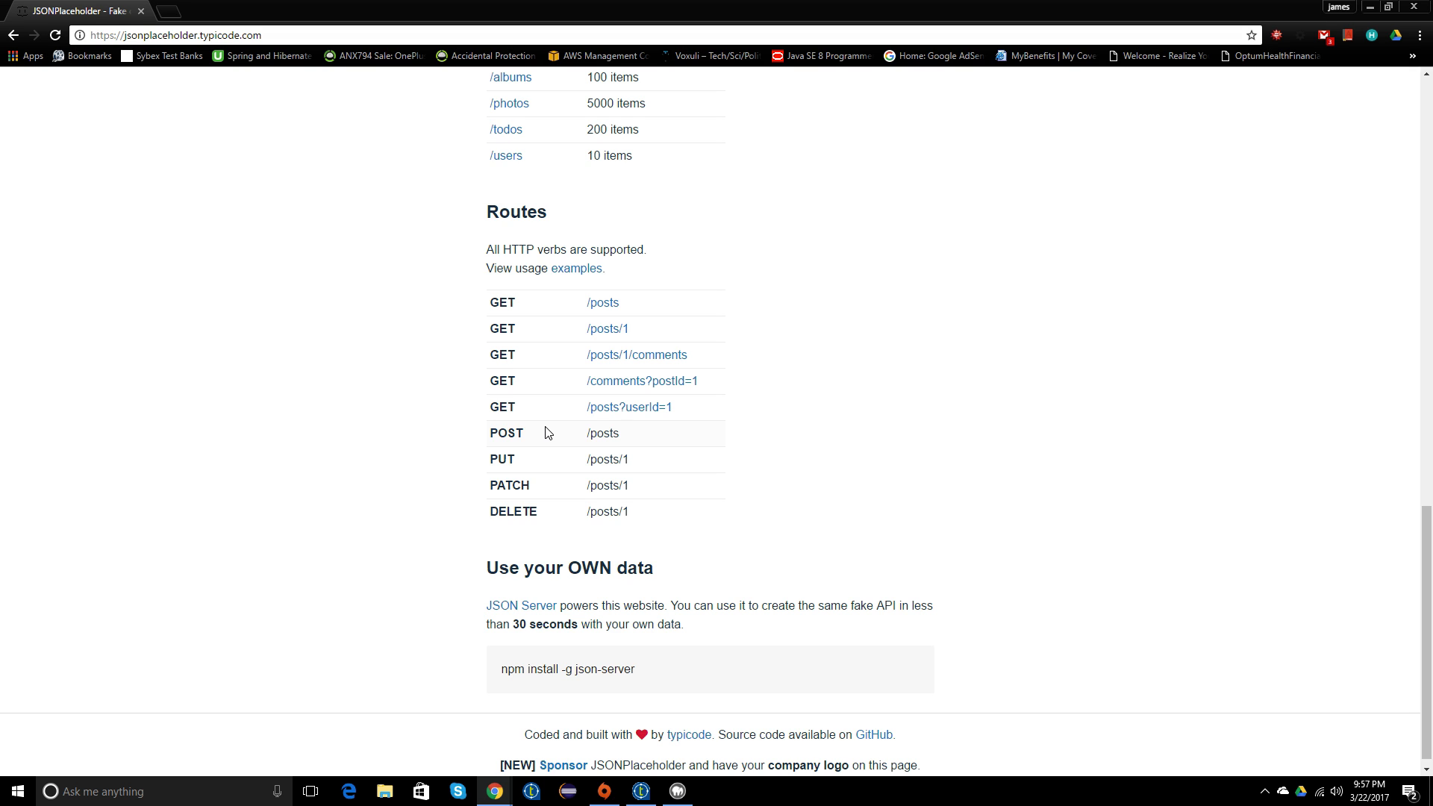
{"action": "scroll", "coordinate": [545, 358], "scroll_direction": "up", "scroll_amount": 1}
{"action": "scroll", "coordinate": [651, 361], "scroll_direction": "down", "scroll_amount": 1}
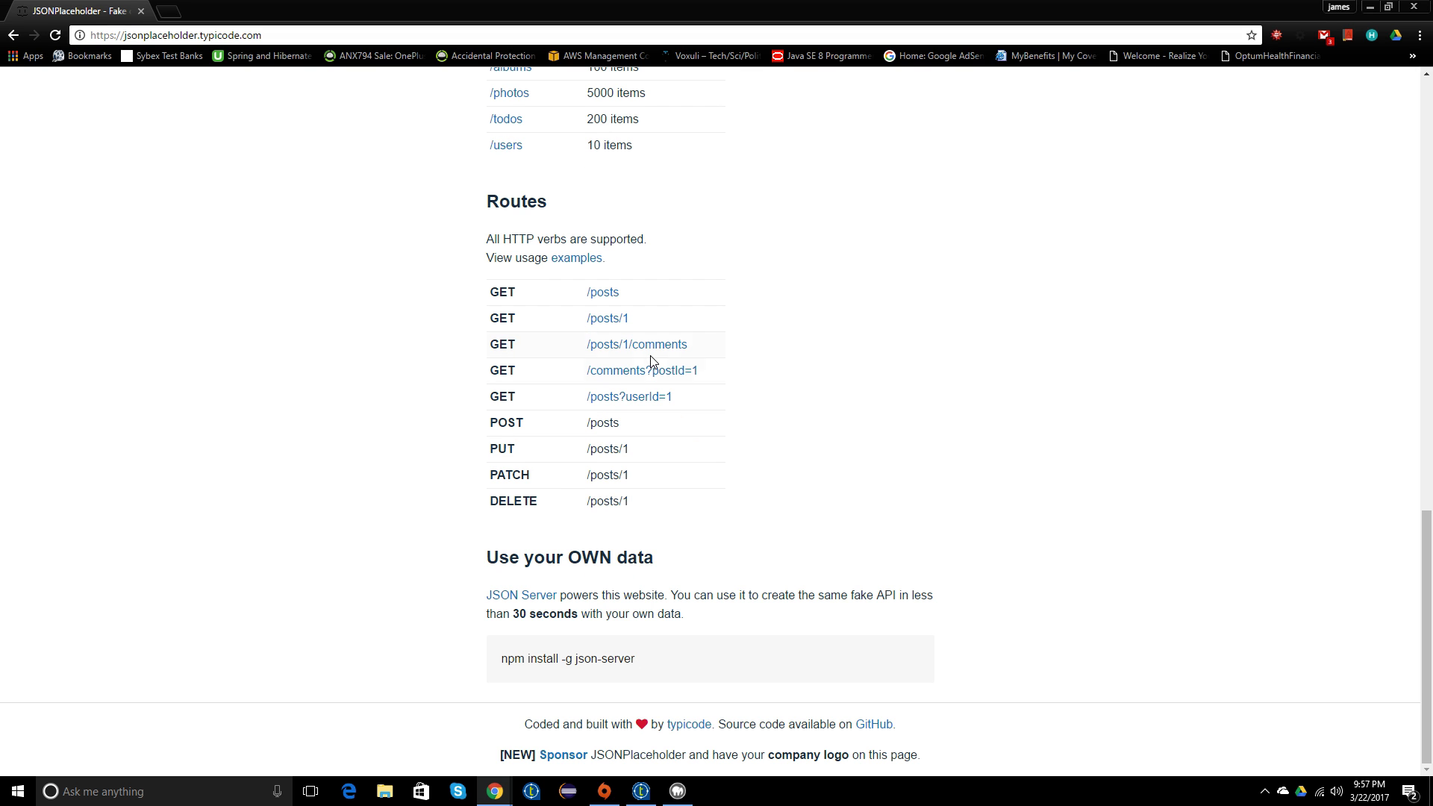
Copy the comments?postId=1 route into tRESTClient_1's relative path in Talend, add a leading slash and the extra text dfd, and save the job.
{"action": "left_click_drag", "start_coordinate": [714, 373], "coordinate": [590, 374]}
{"action": "key", "text": "ctrl+c"}
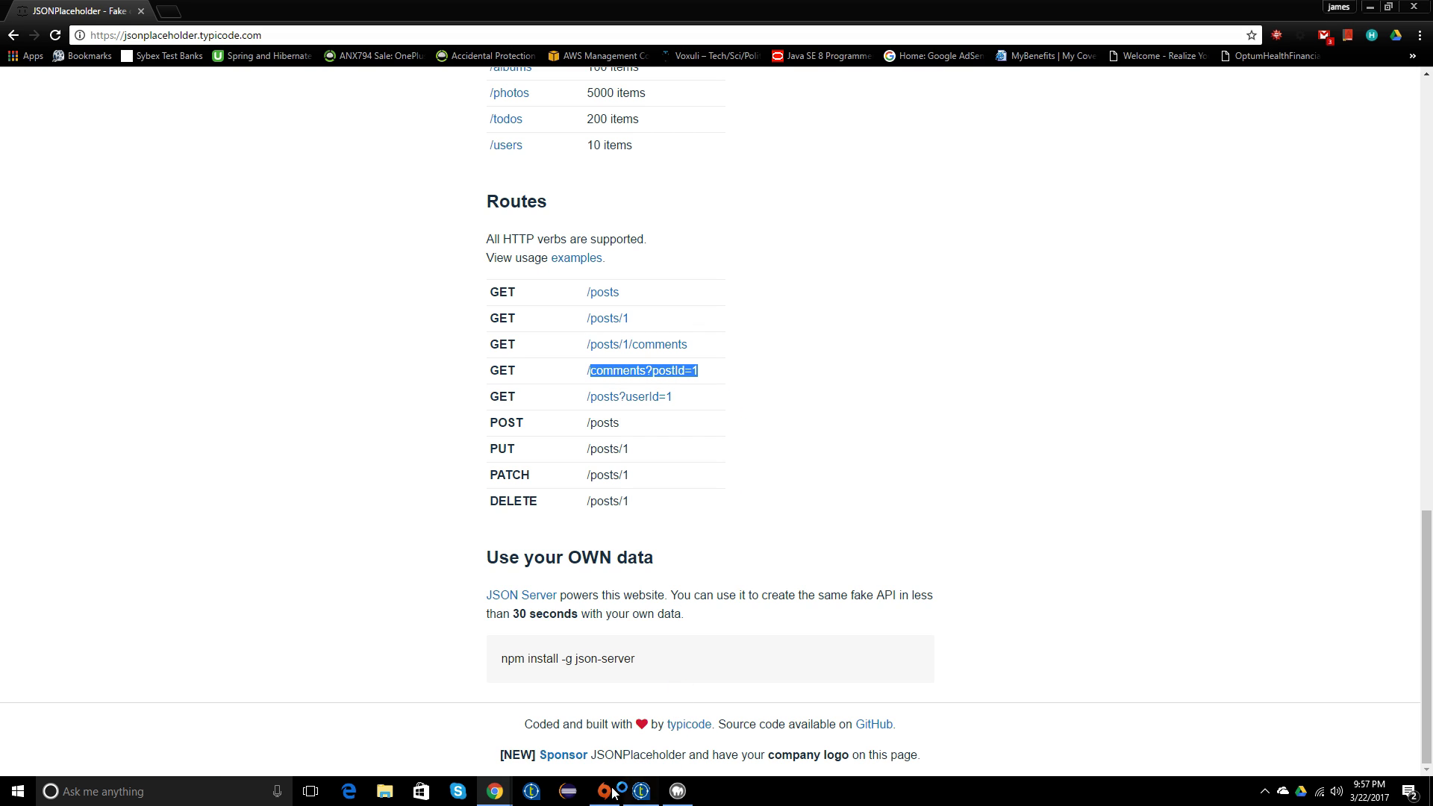
{"action": "left_click", "coordinate": [641, 791]}
{"action": "left_click", "coordinate": [476, 607]}
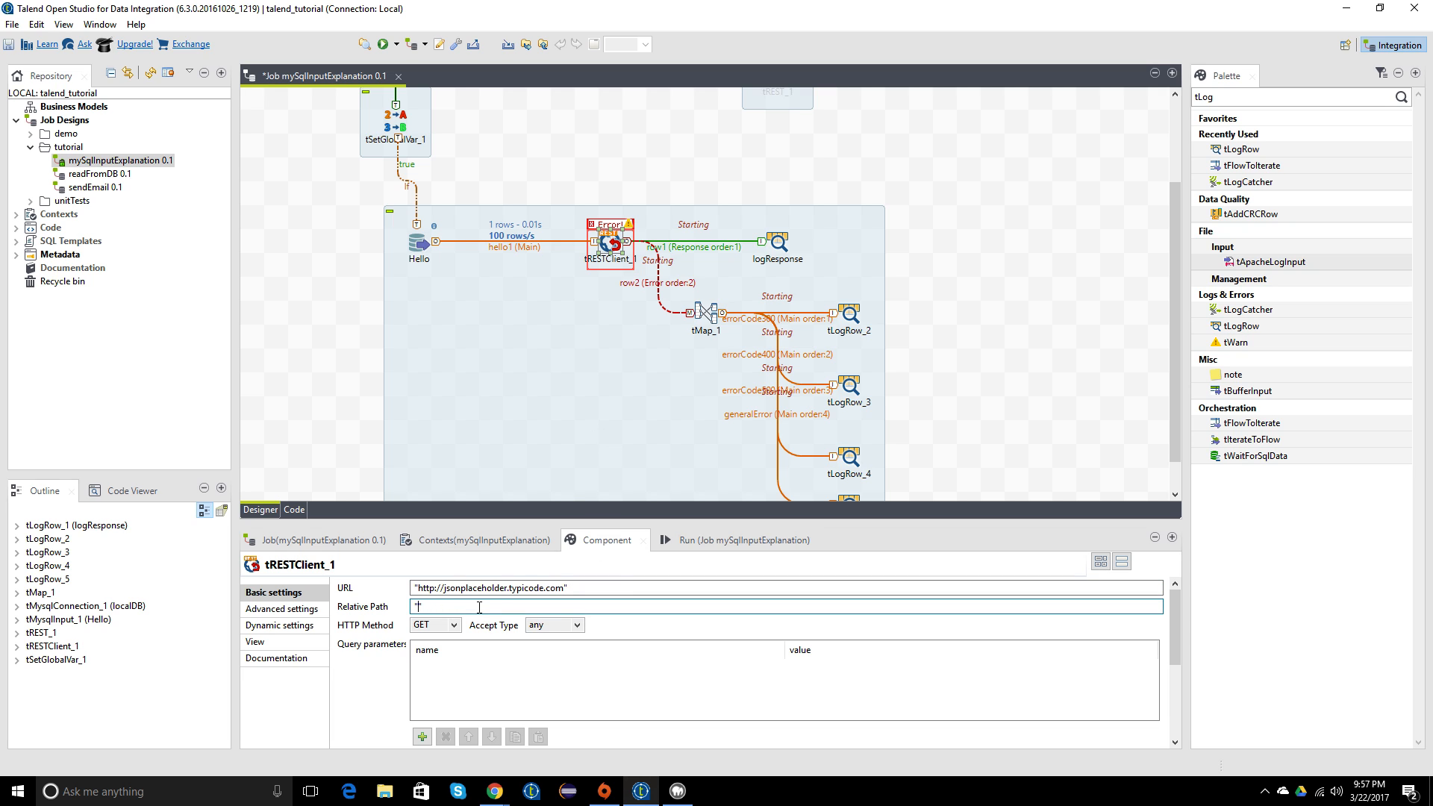
{"action": "key", "text": "ctrl+v"}
{"action": "left_click", "coordinate": [418, 607]}
{"action": "type", "text": "/"}
{"action": "type", "text": "dfd"}
{"action": "left_click", "coordinate": [318, 386]}
{"action": "key", "text": "ctrl+s"}
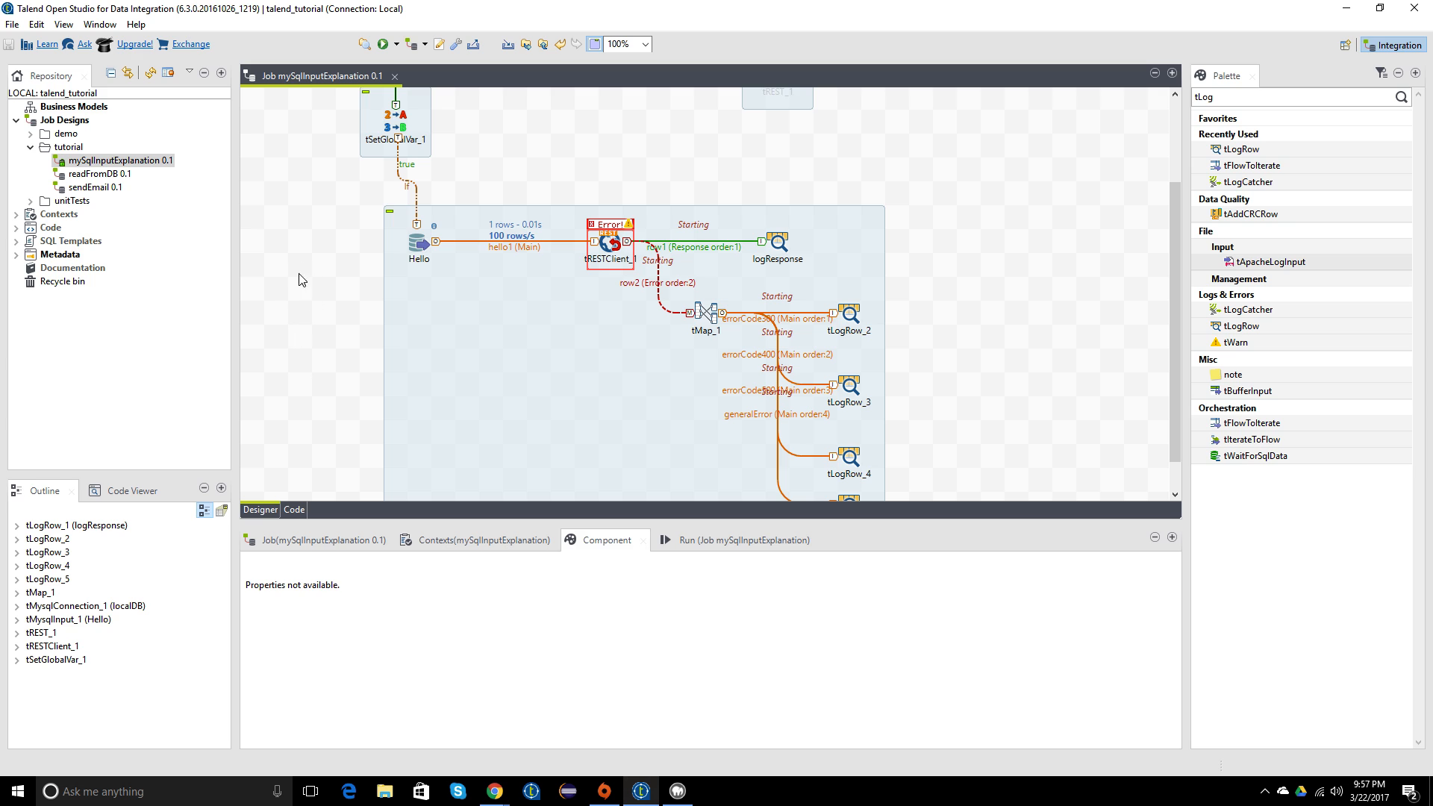
Run the mySqlInputExplanation job and check the status codes in the run output and the rows routed by tMap_1.
{"action": "right_click", "coordinate": [137, 162]}
{"action": "left_click", "coordinate": [179, 284]}
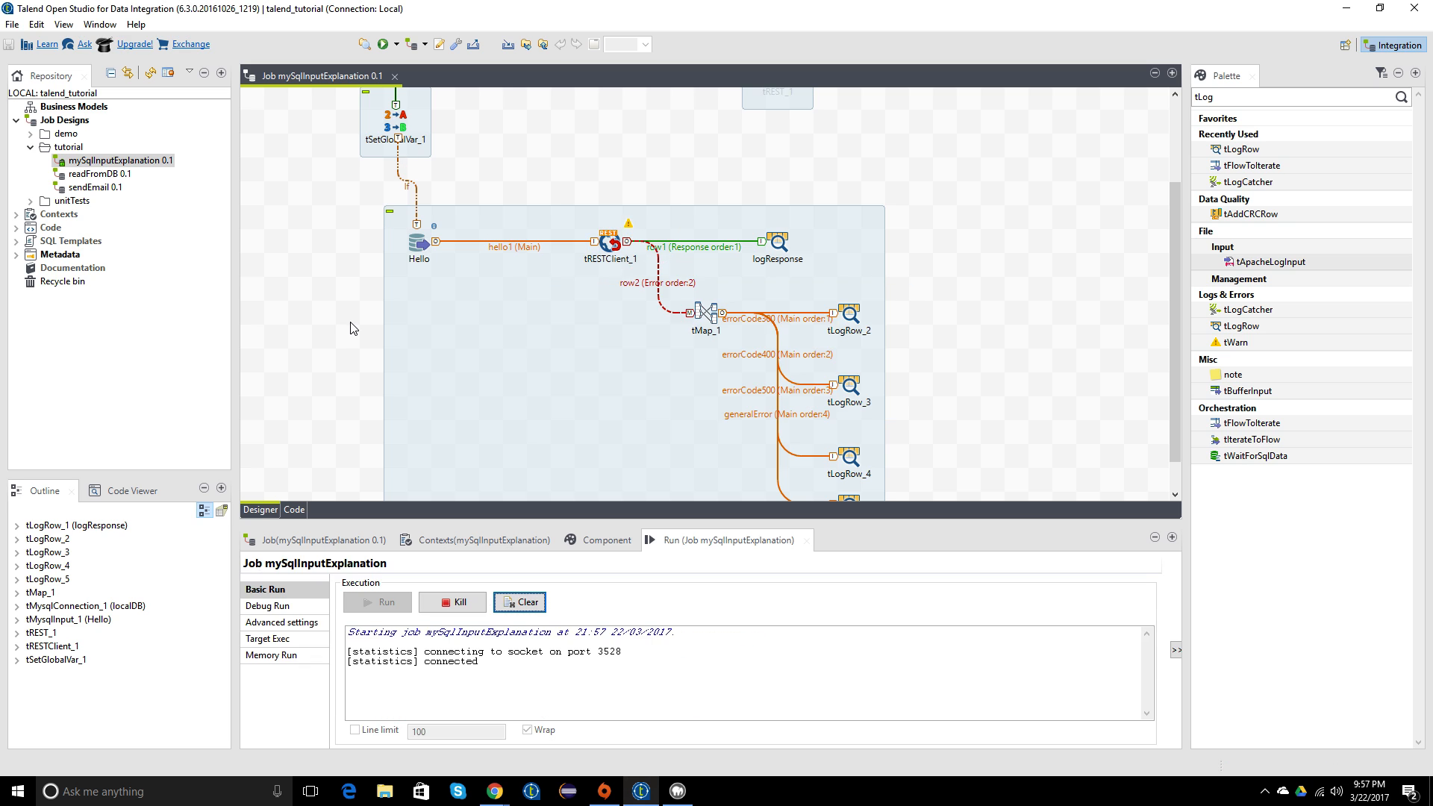
{"action": "scroll", "coordinate": [352, 328], "scroll_direction": "down", "scroll_amount": 2}
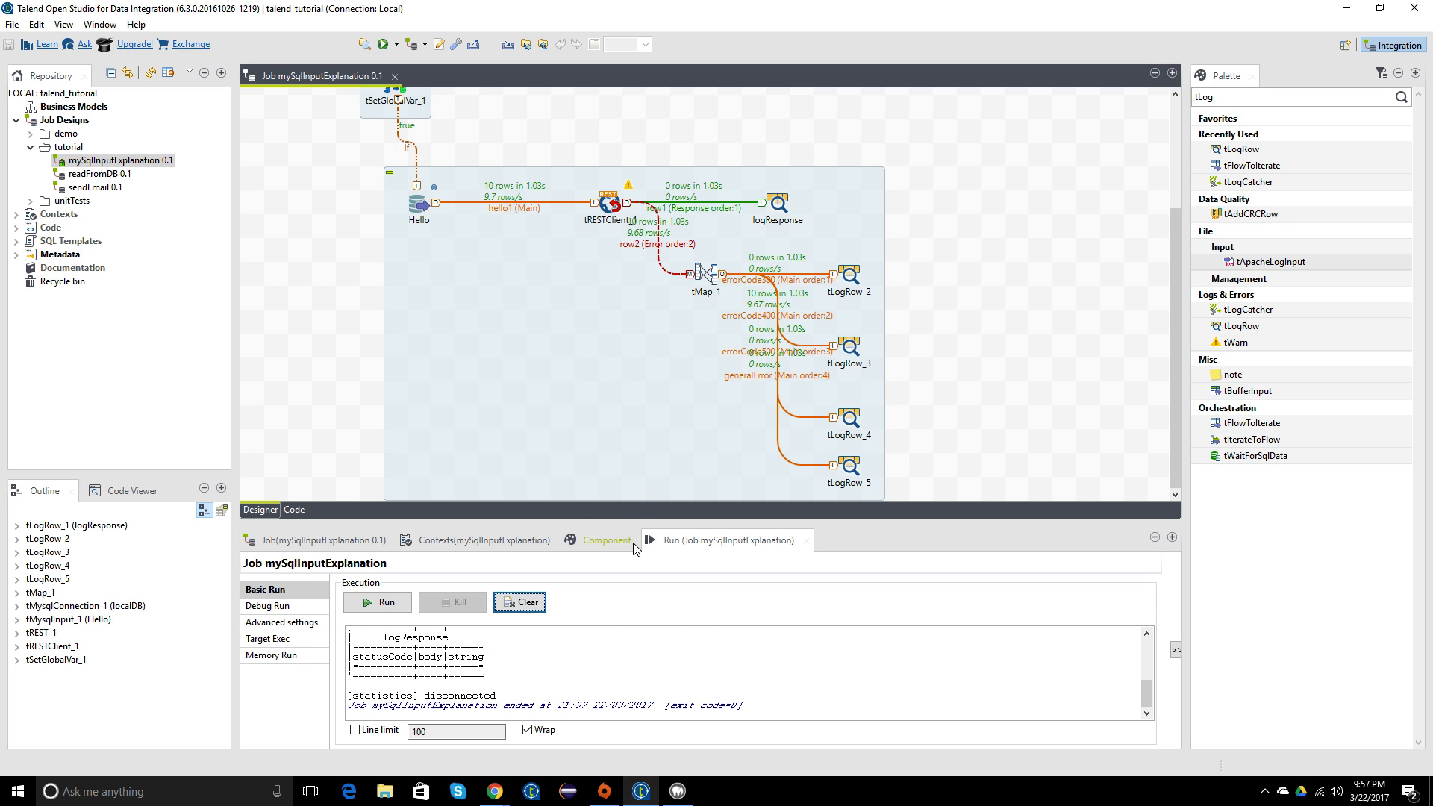
{"action": "scroll", "coordinate": [577, 691], "scroll_direction": "up", "scroll_amount": 10}
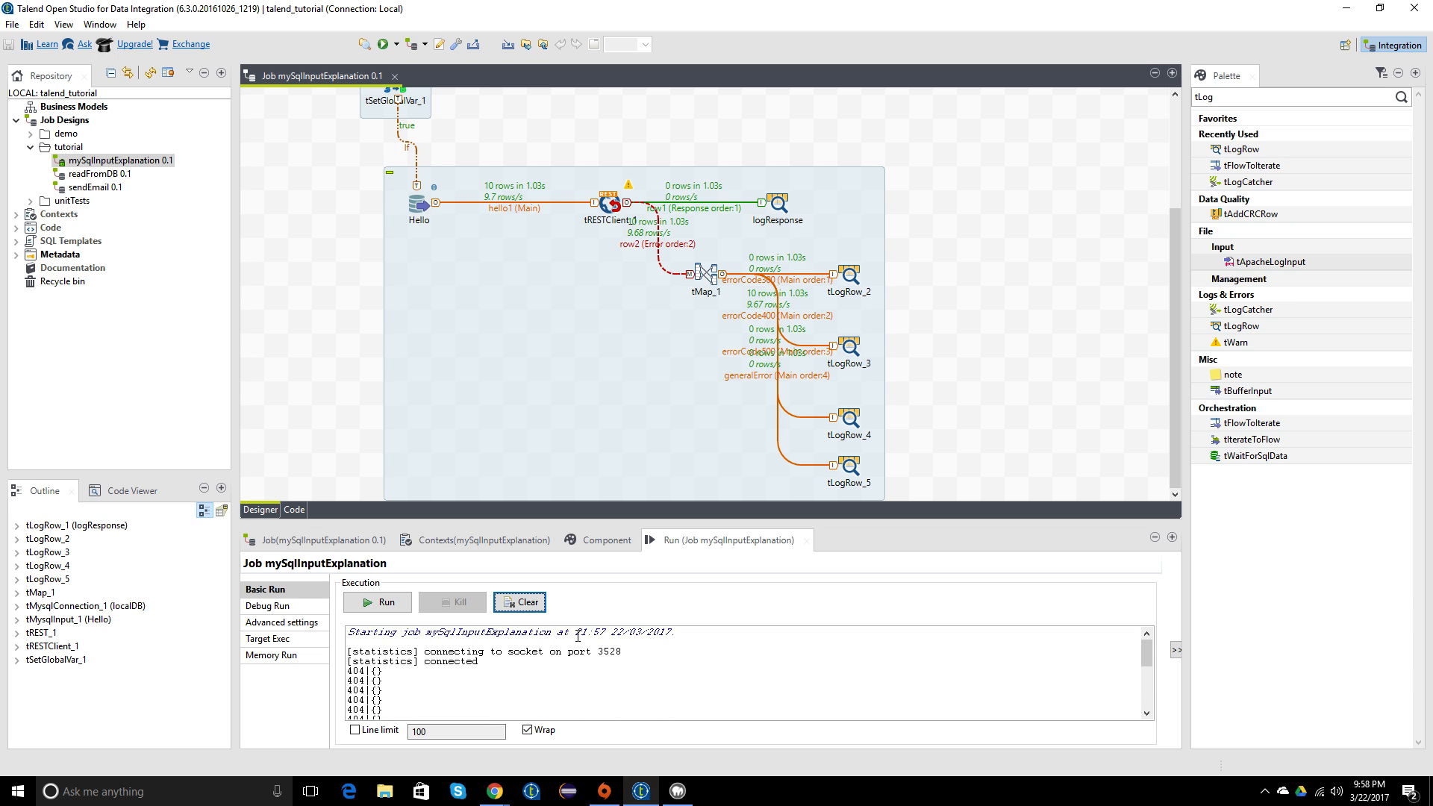
{"action": "scroll", "coordinate": [577, 635], "scroll_direction": "down", "scroll_amount": 1}
{"action": "left_click_drag", "start_coordinate": [383, 681], "coordinate": [412, 637]}
{"action": "scroll", "coordinate": [440, 658], "scroll_direction": "down", "scroll_amount": 1}
{"action": "left_click_drag", "start_coordinate": [443, 690], "coordinate": [438, 643]}
{"action": "scroll", "coordinate": [454, 666], "scroll_direction": "up", "scroll_amount": 1}
{"action": "scroll", "coordinate": [484, 675], "scroll_direction": "up", "scroll_amount": 1}
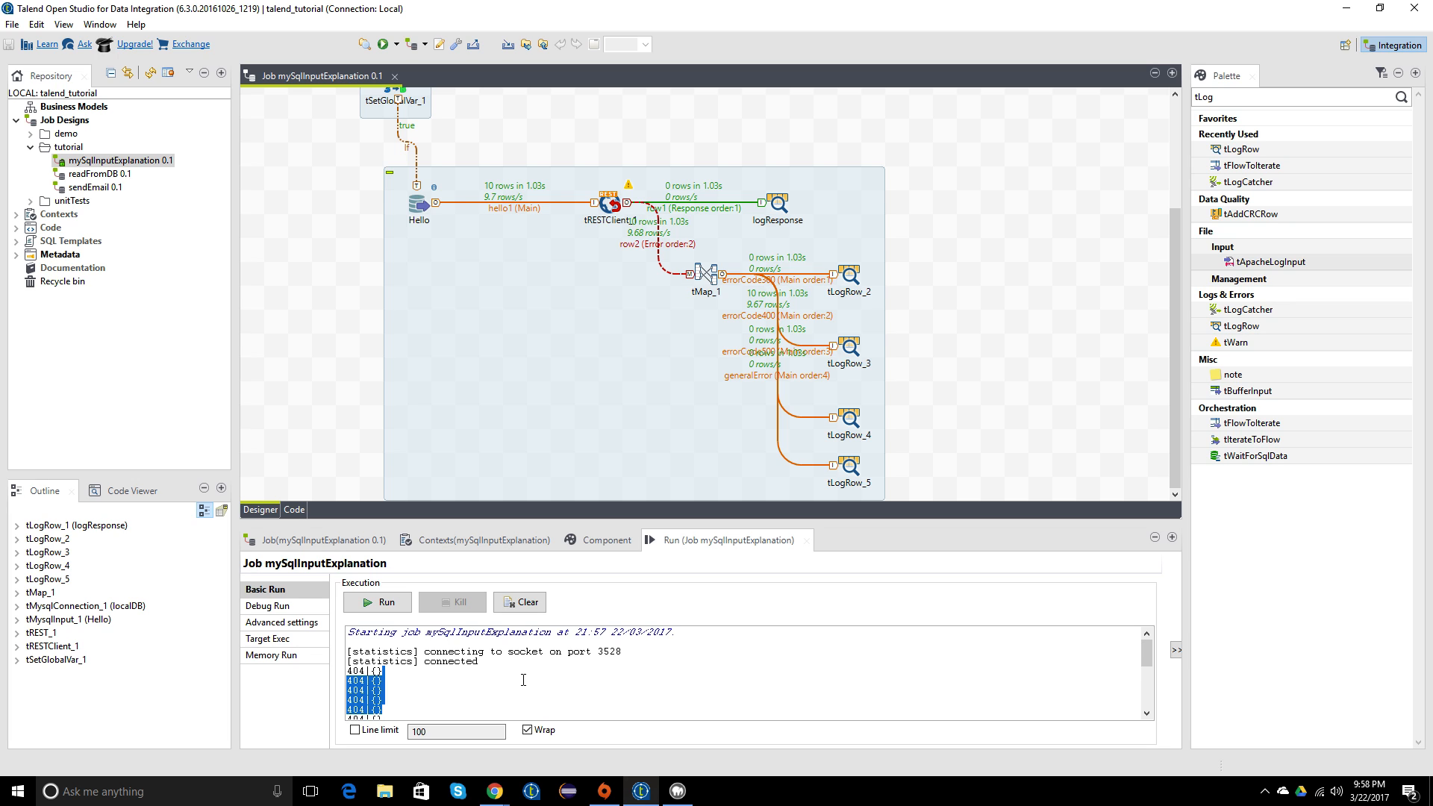
{"action": "left_click", "coordinate": [283, 335]}
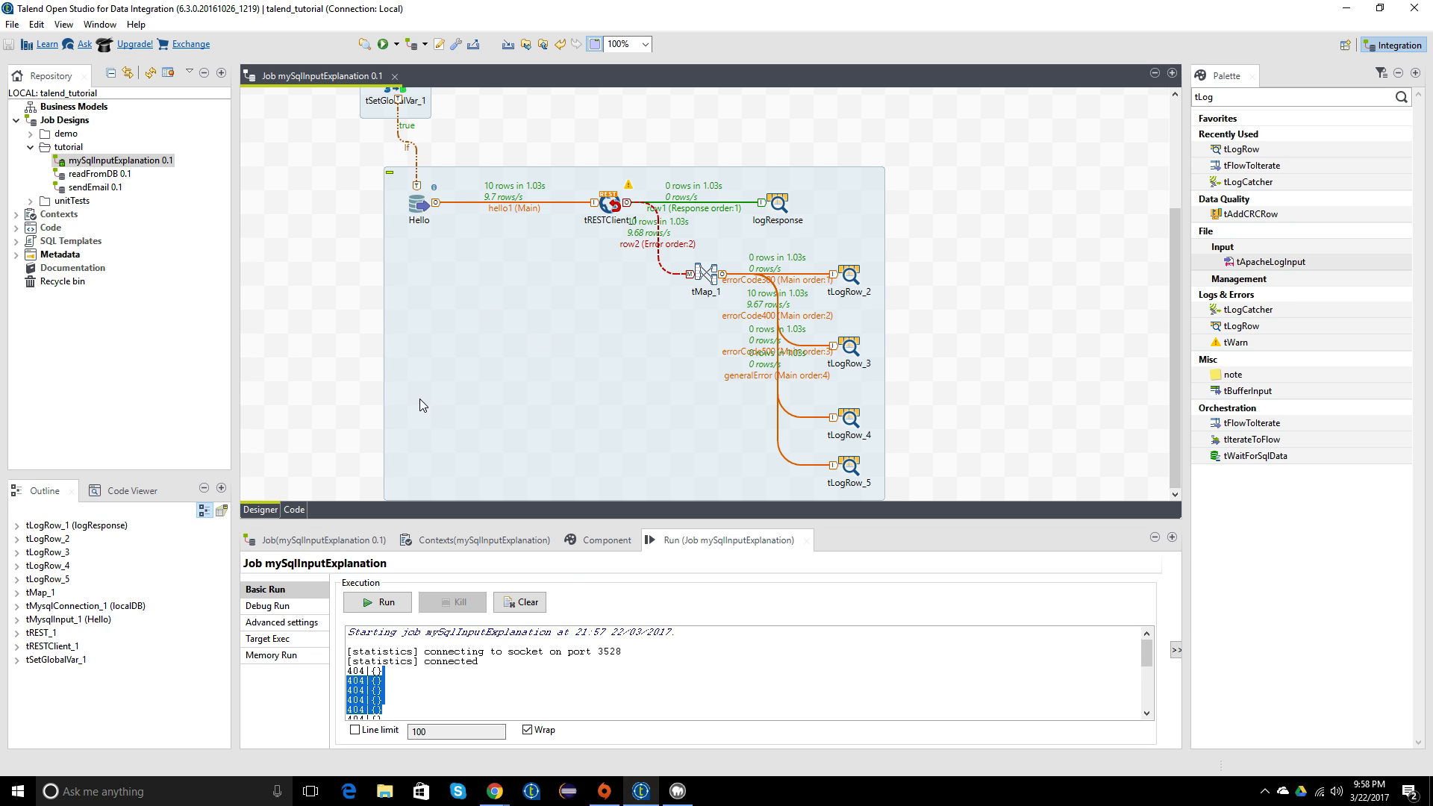
{"action": "left_click", "coordinate": [612, 206]}
{"action": "left_click", "coordinate": [947, 383]}
{"action": "scroll", "coordinate": [964, 314], "scroll_direction": "up", "scroll_amount": 4}
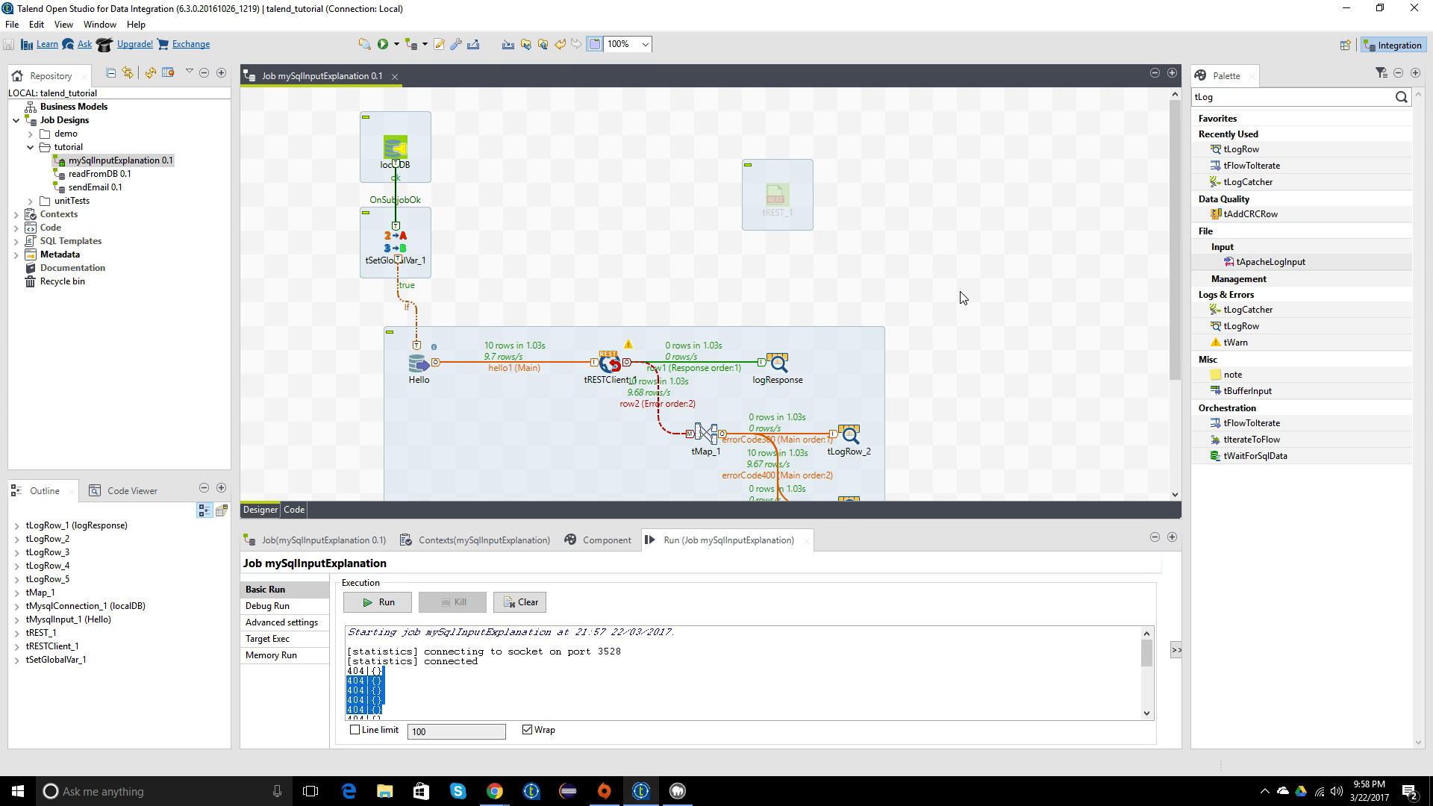
{"action": "key", "text": "alt+z"}
{"action": "left_click", "coordinate": [709, 329]}
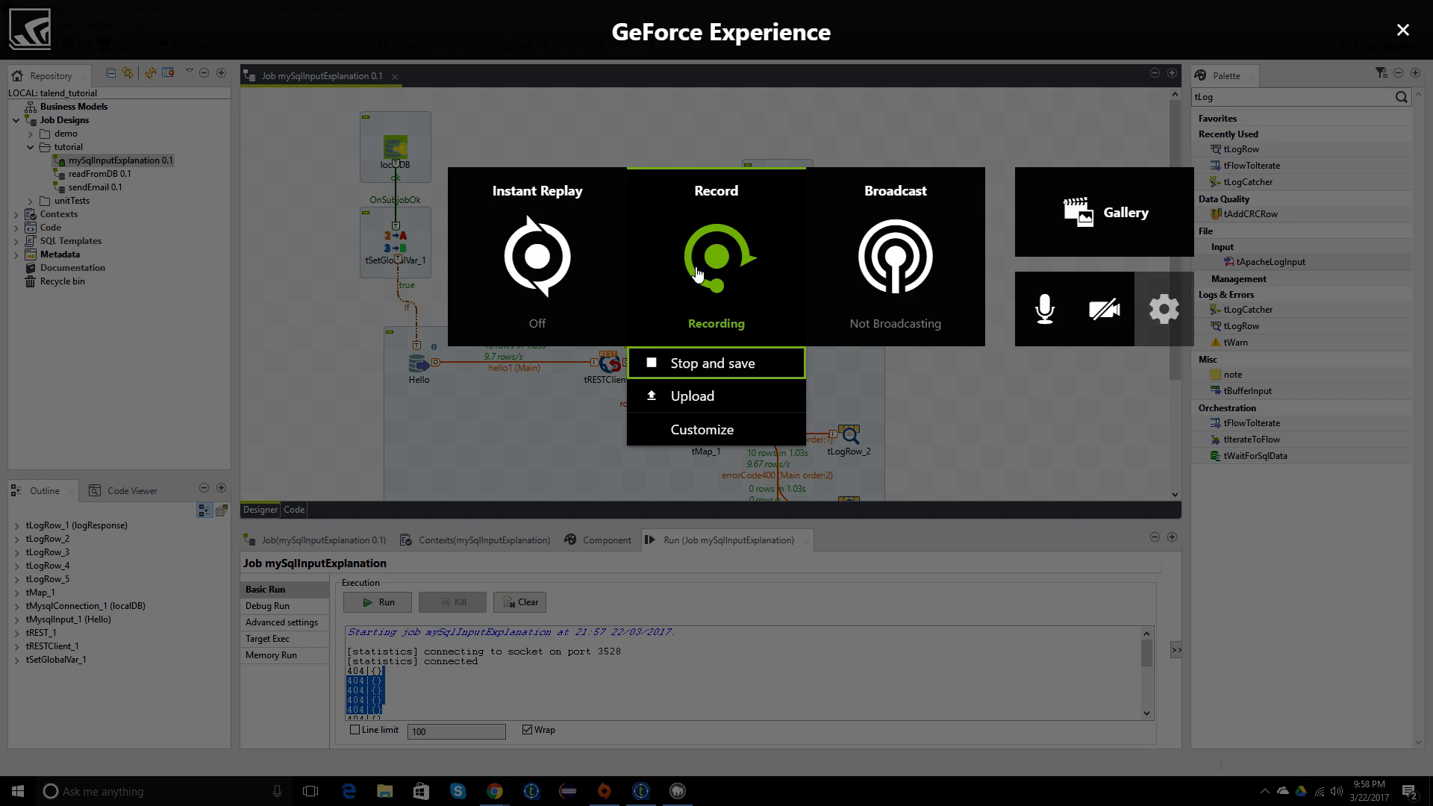